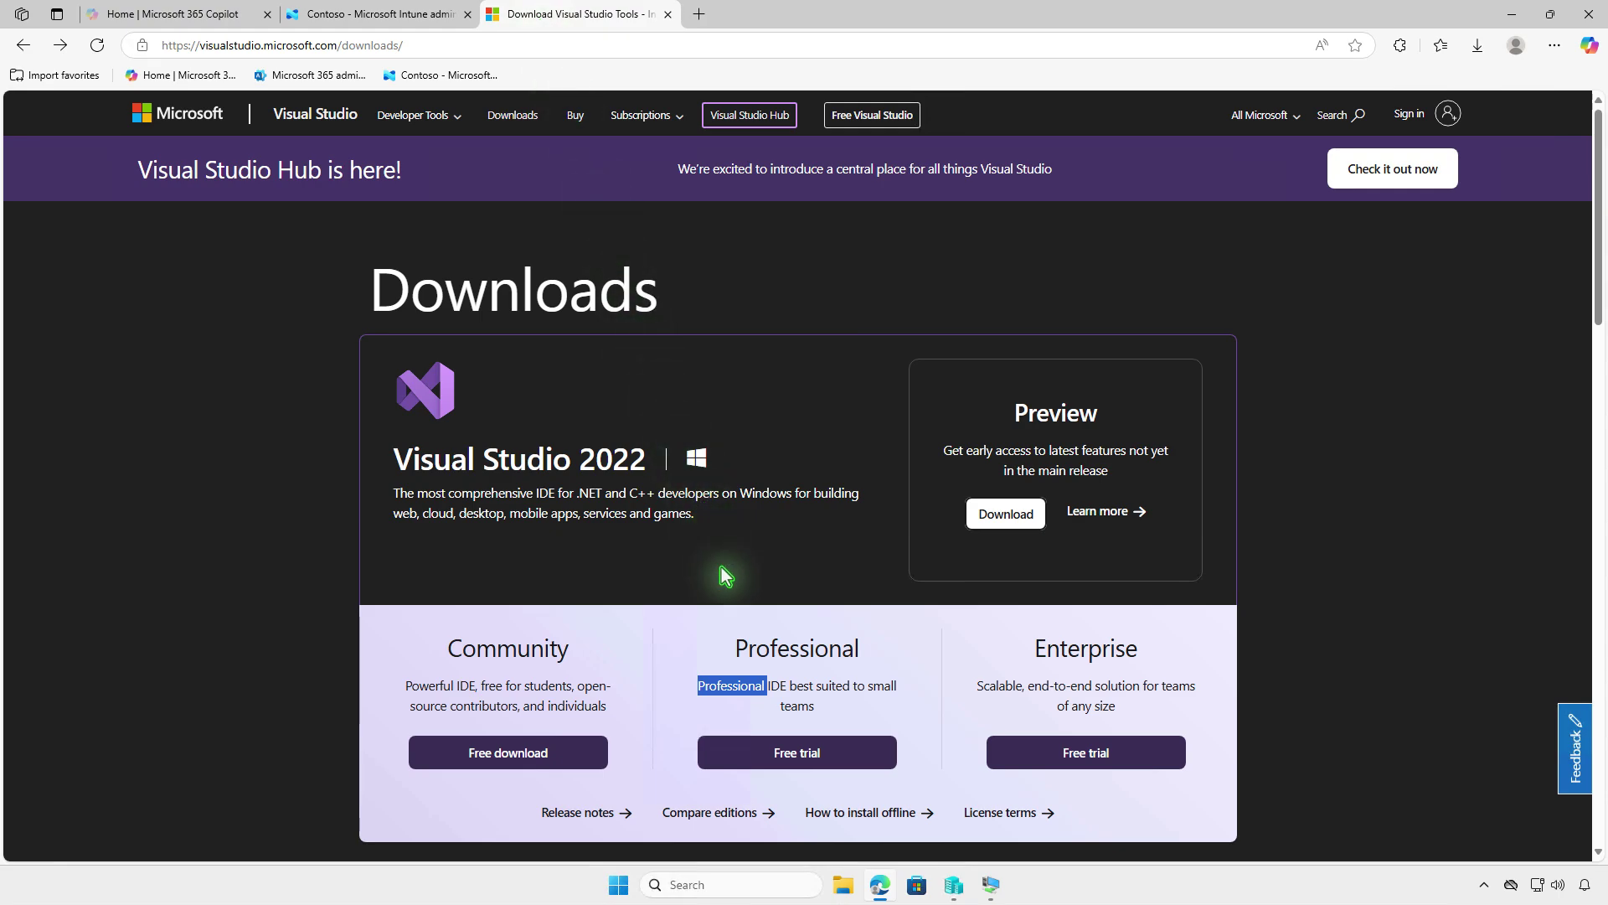
- Download the Visual Studio 2022 Professional free trial installer from visualstudio.microsoft.com
click(806, 752)
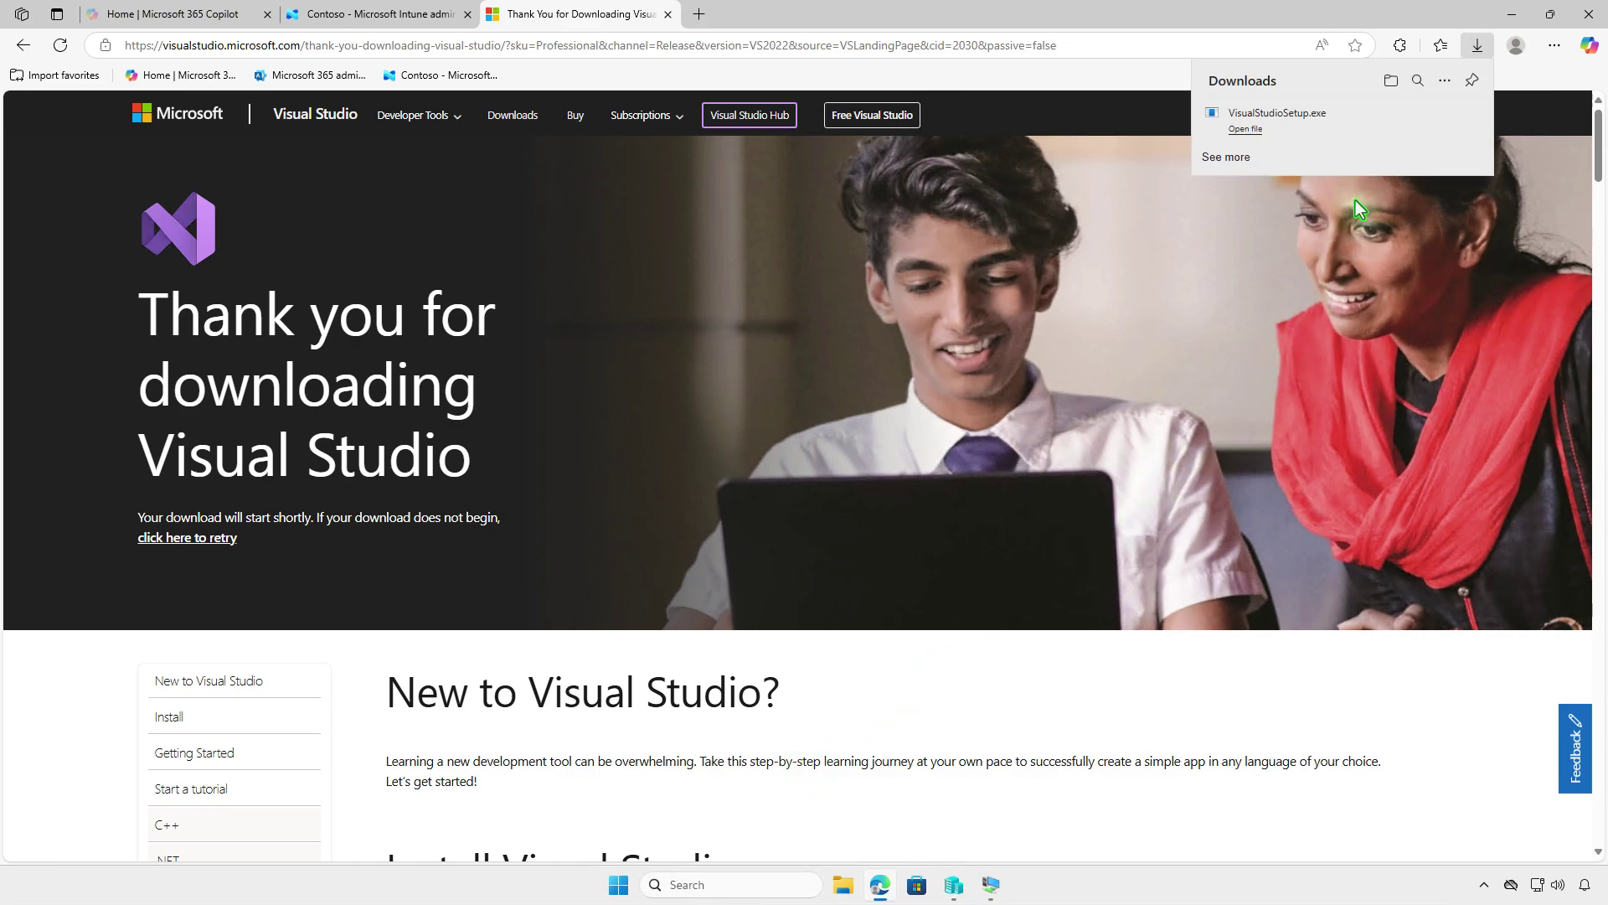
- Create a new folder named Intune on the DATA (D:) drive
click(1390, 80)
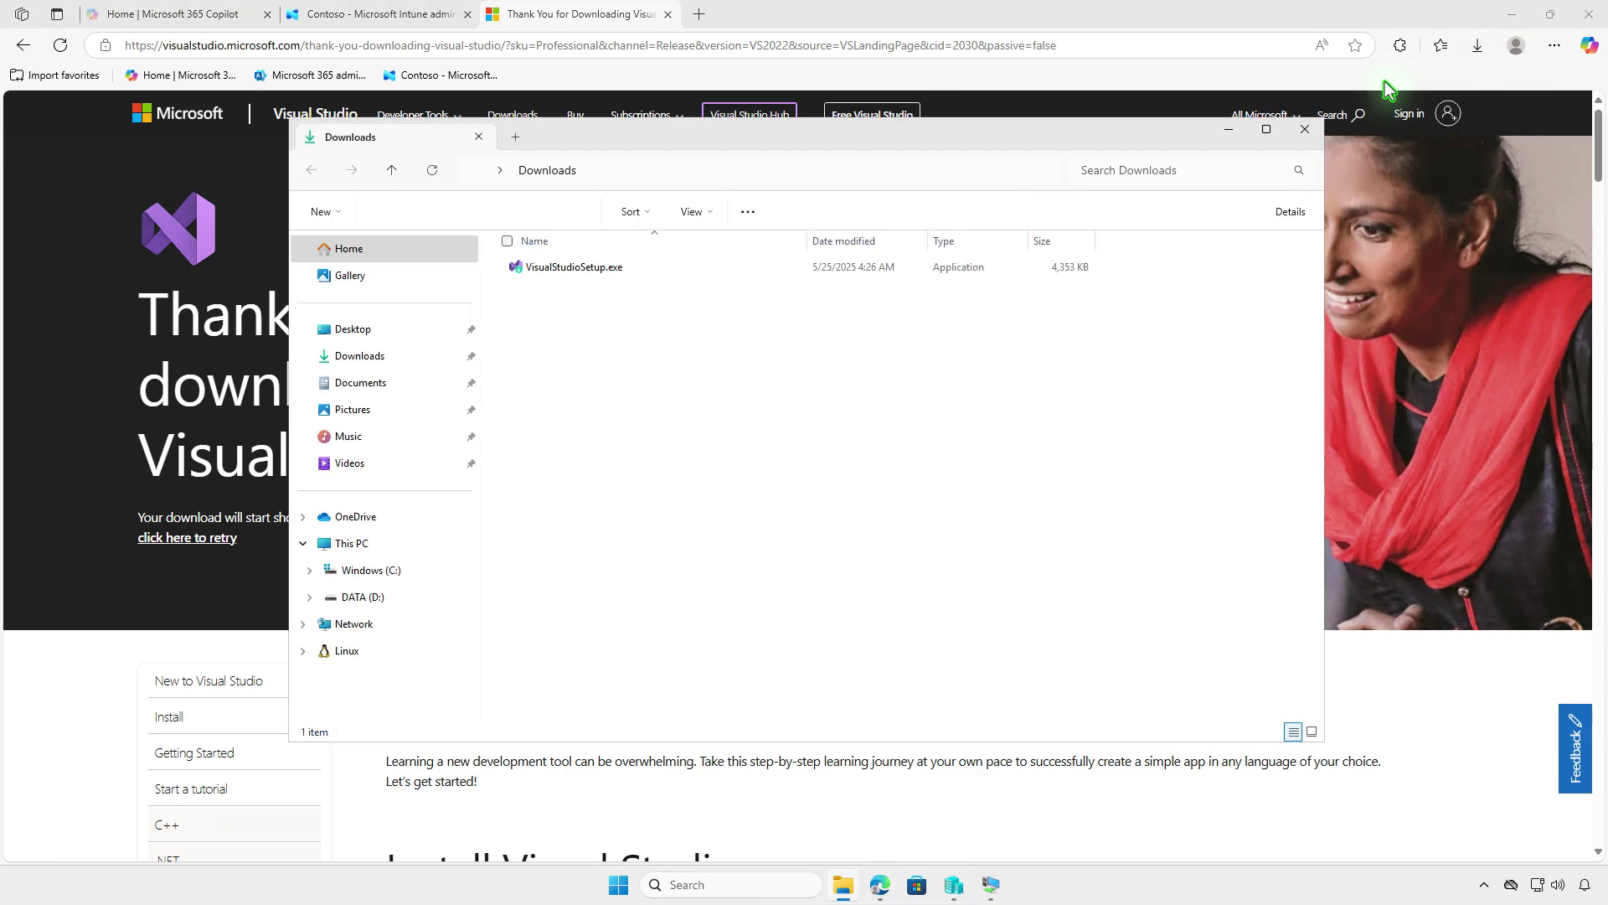
click(1509, 15)
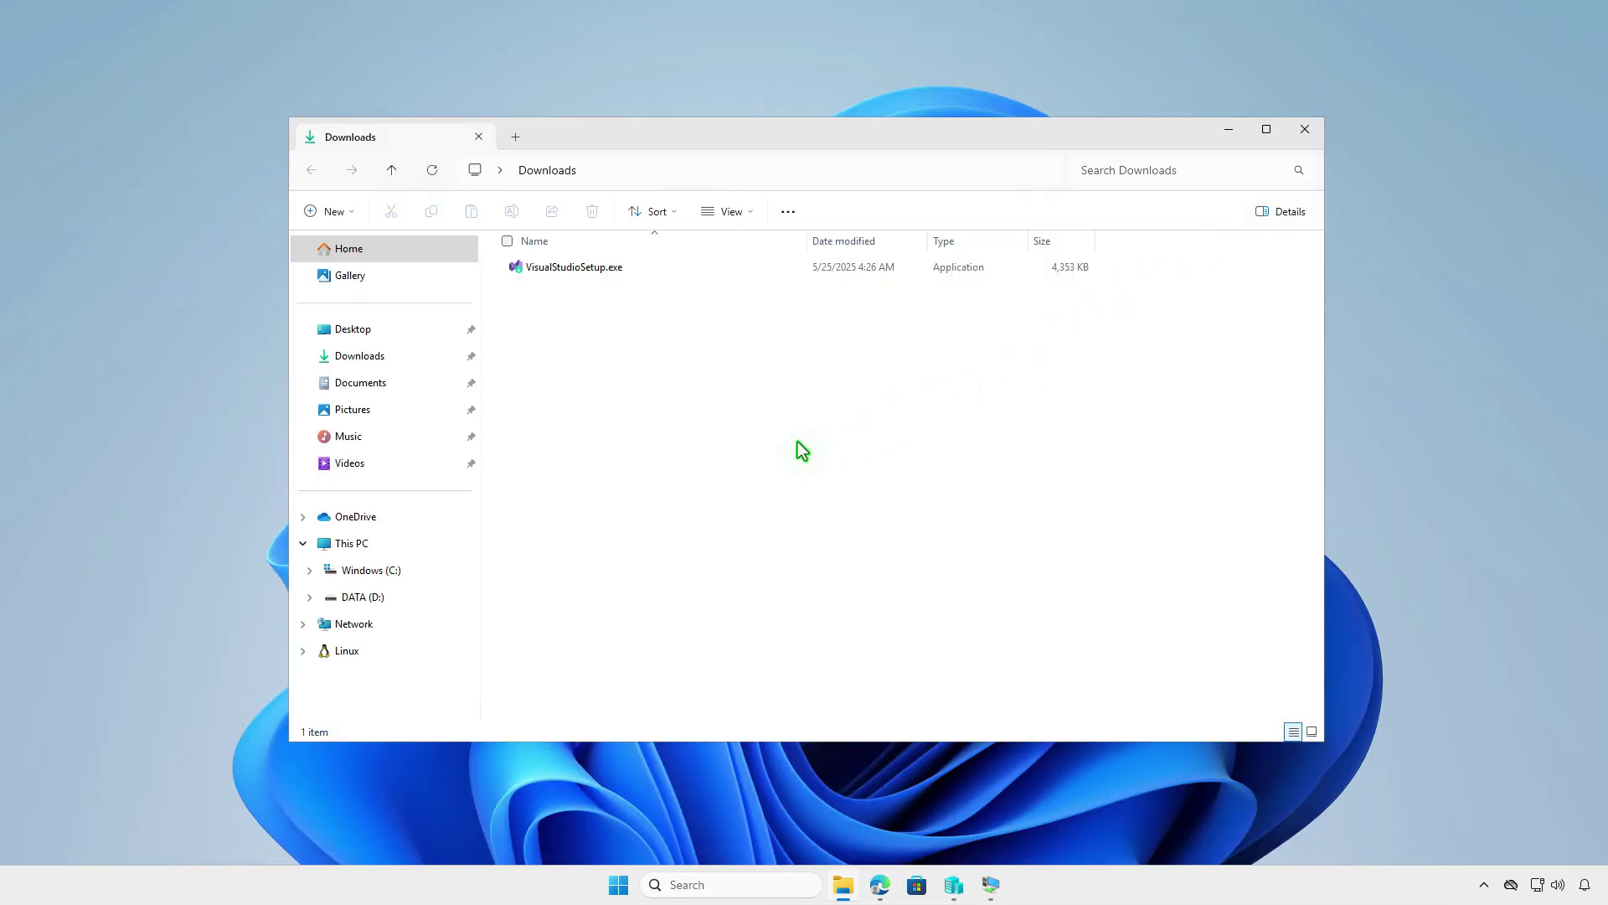
key(super+d)
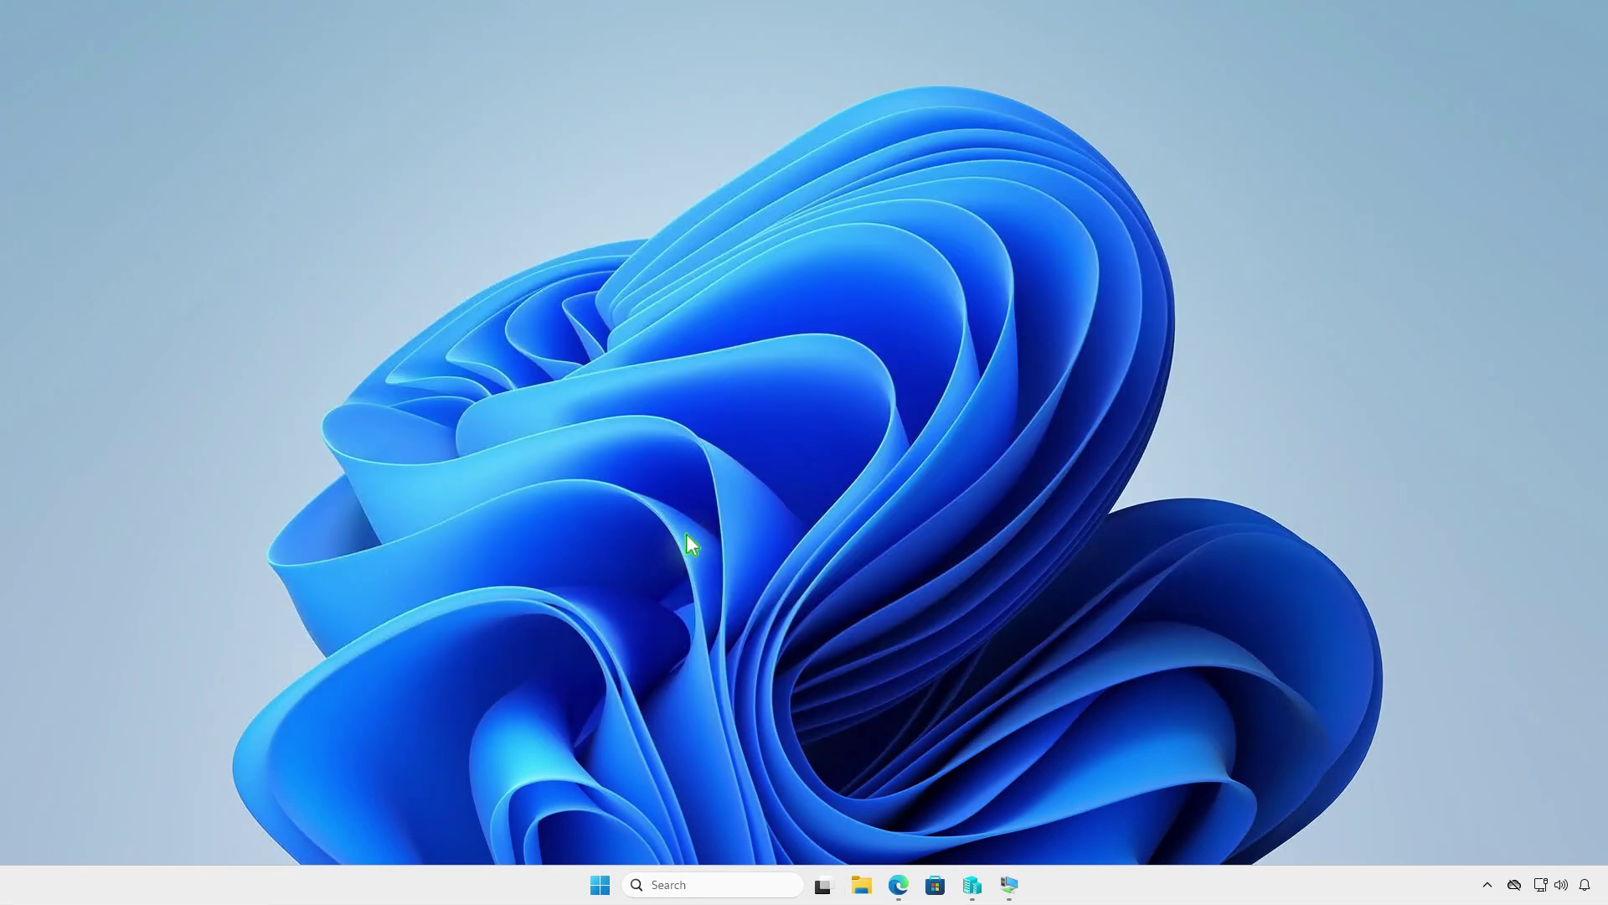
click(861, 885)
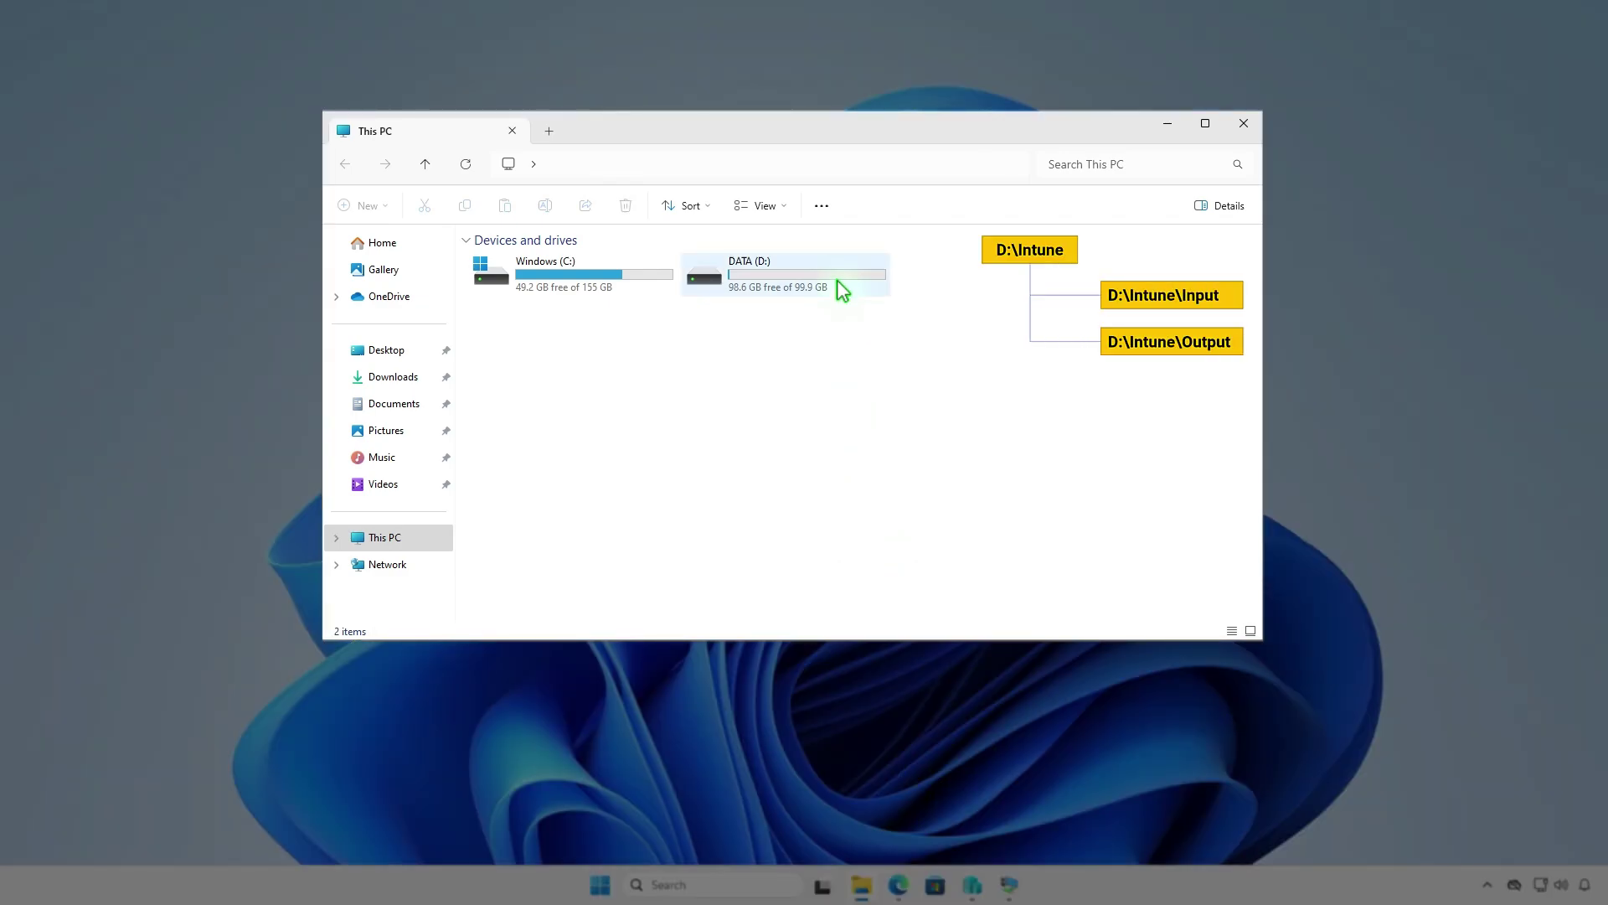
double_click(838, 281)
click(381, 206)
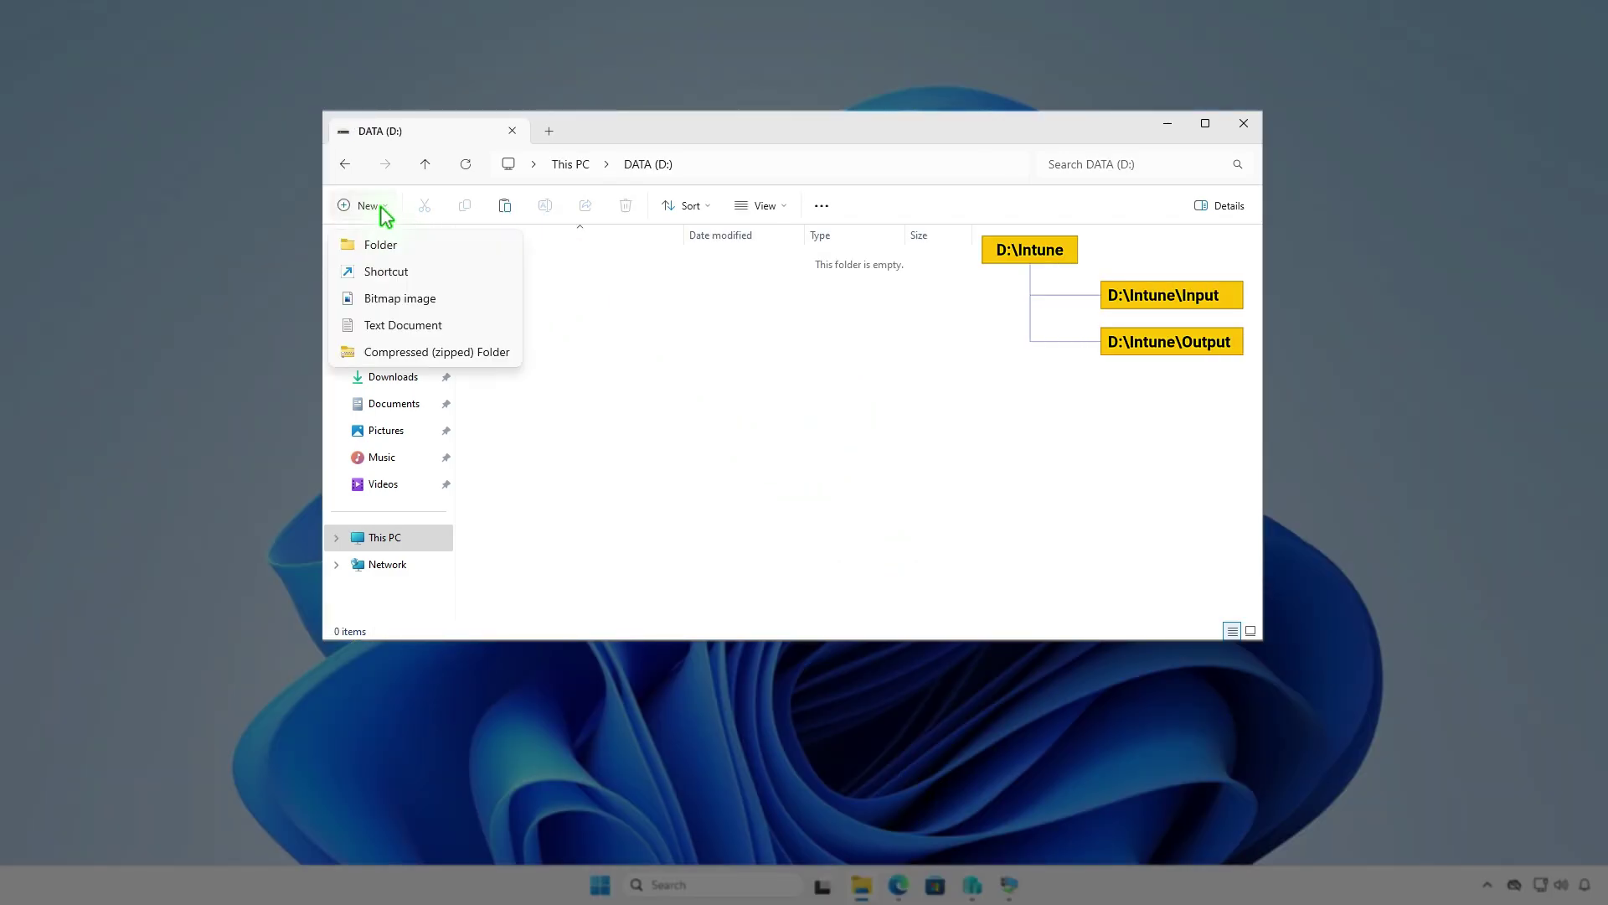
click(411, 242)
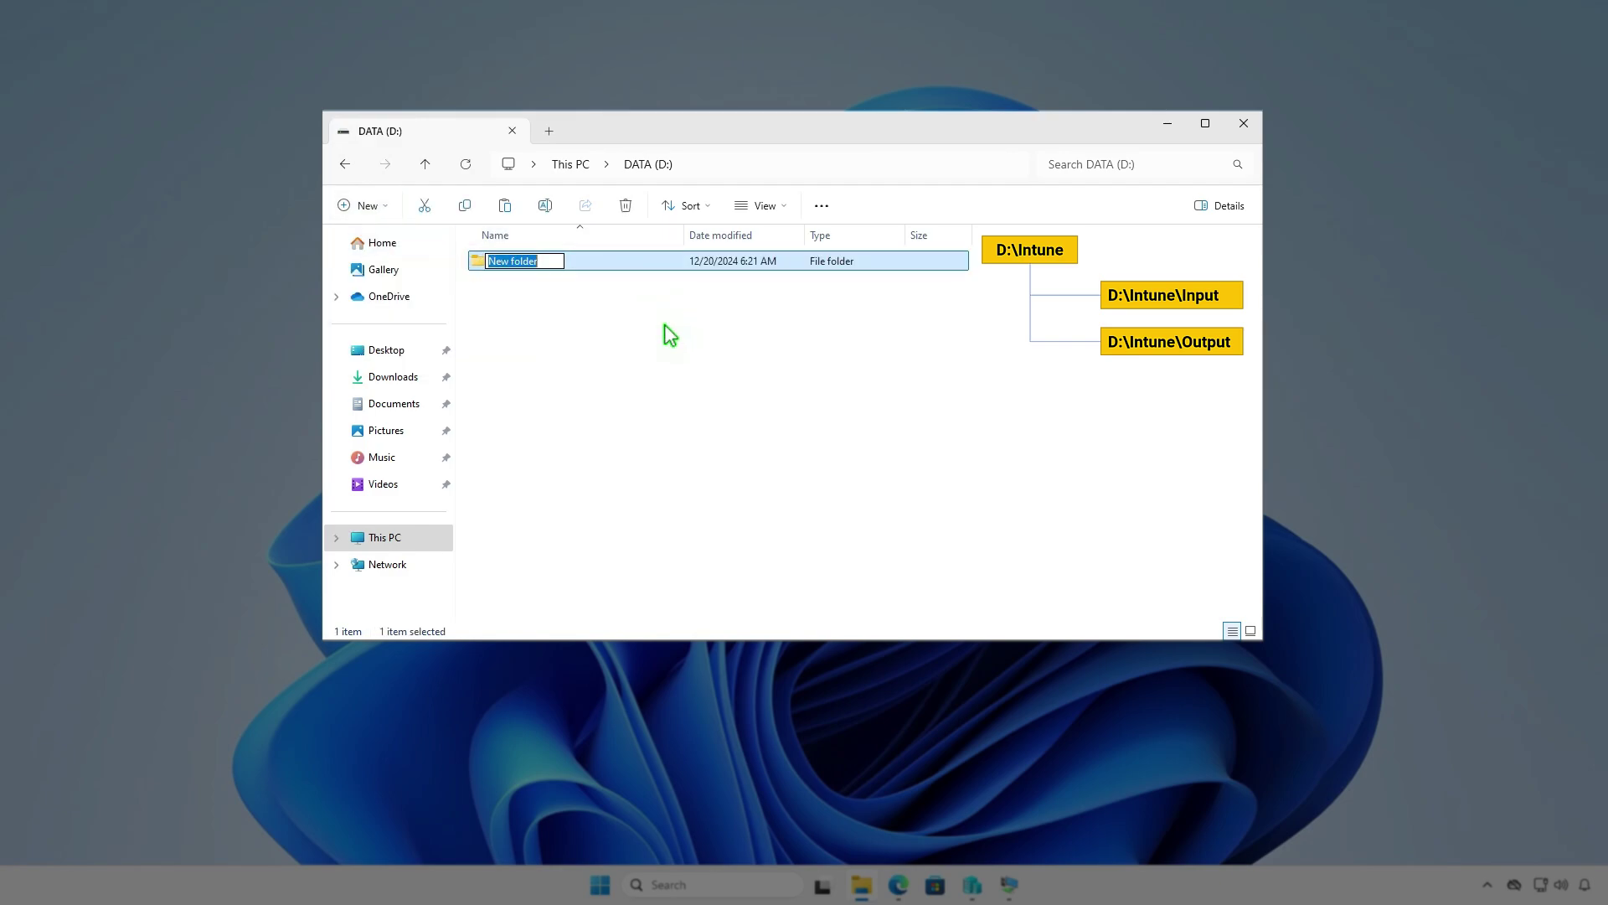
text(Intune)
key(Return)
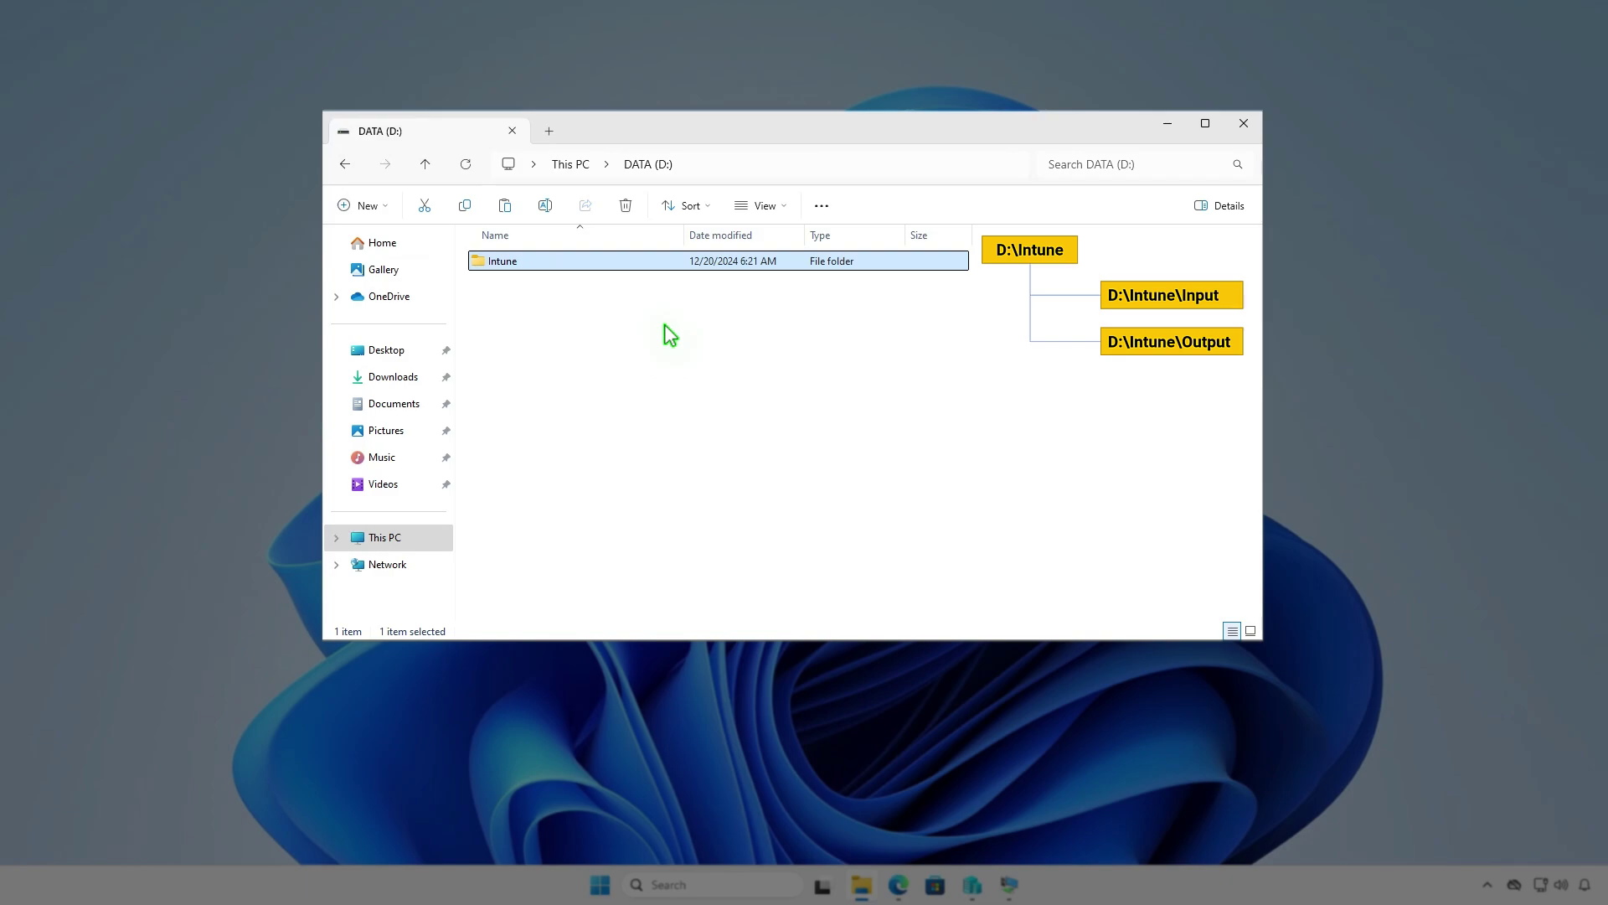
- Inside D:\Intune, create the Input and Output subfolders
key(Return)
right_click(666, 324)
mouse_move(713, 495)
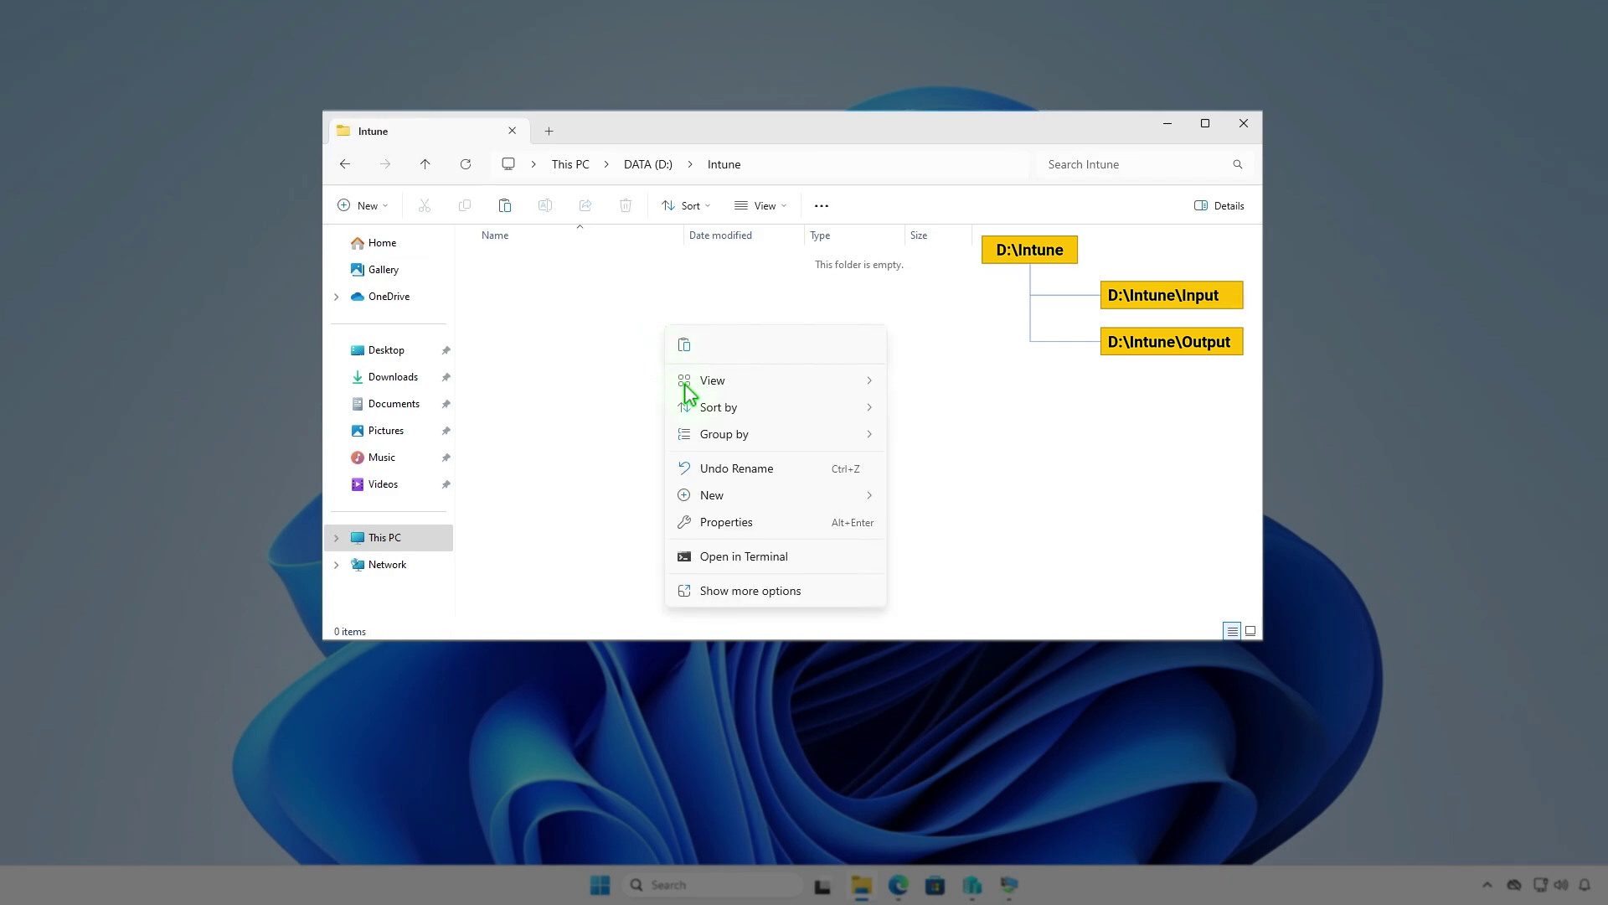
click(918, 498)
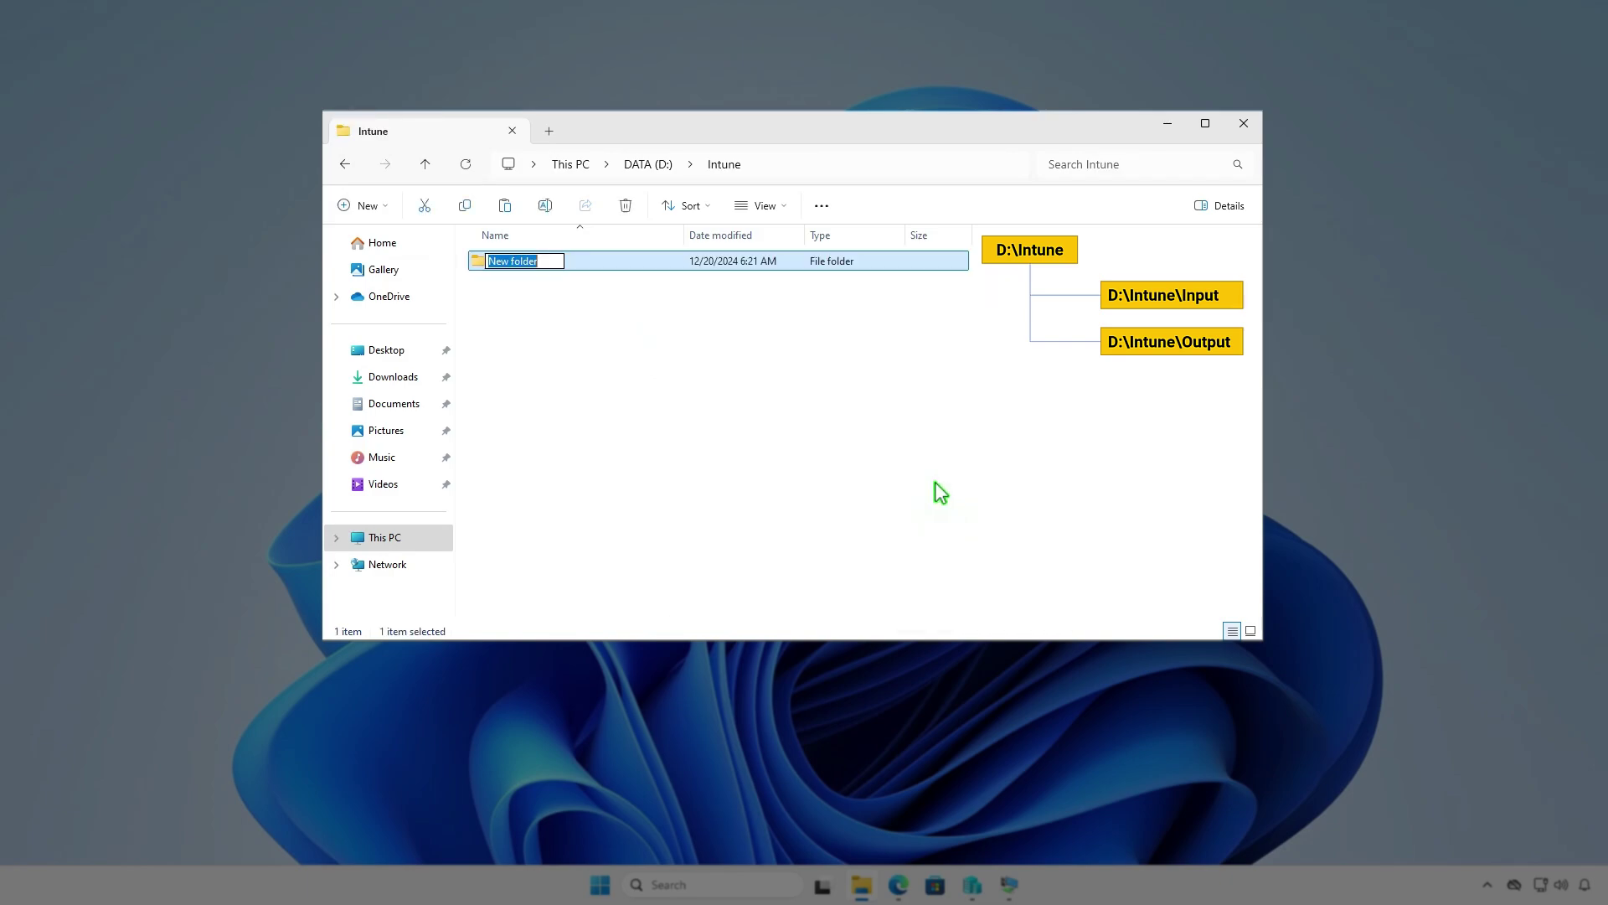
text(In)
text(put)
key(Return)
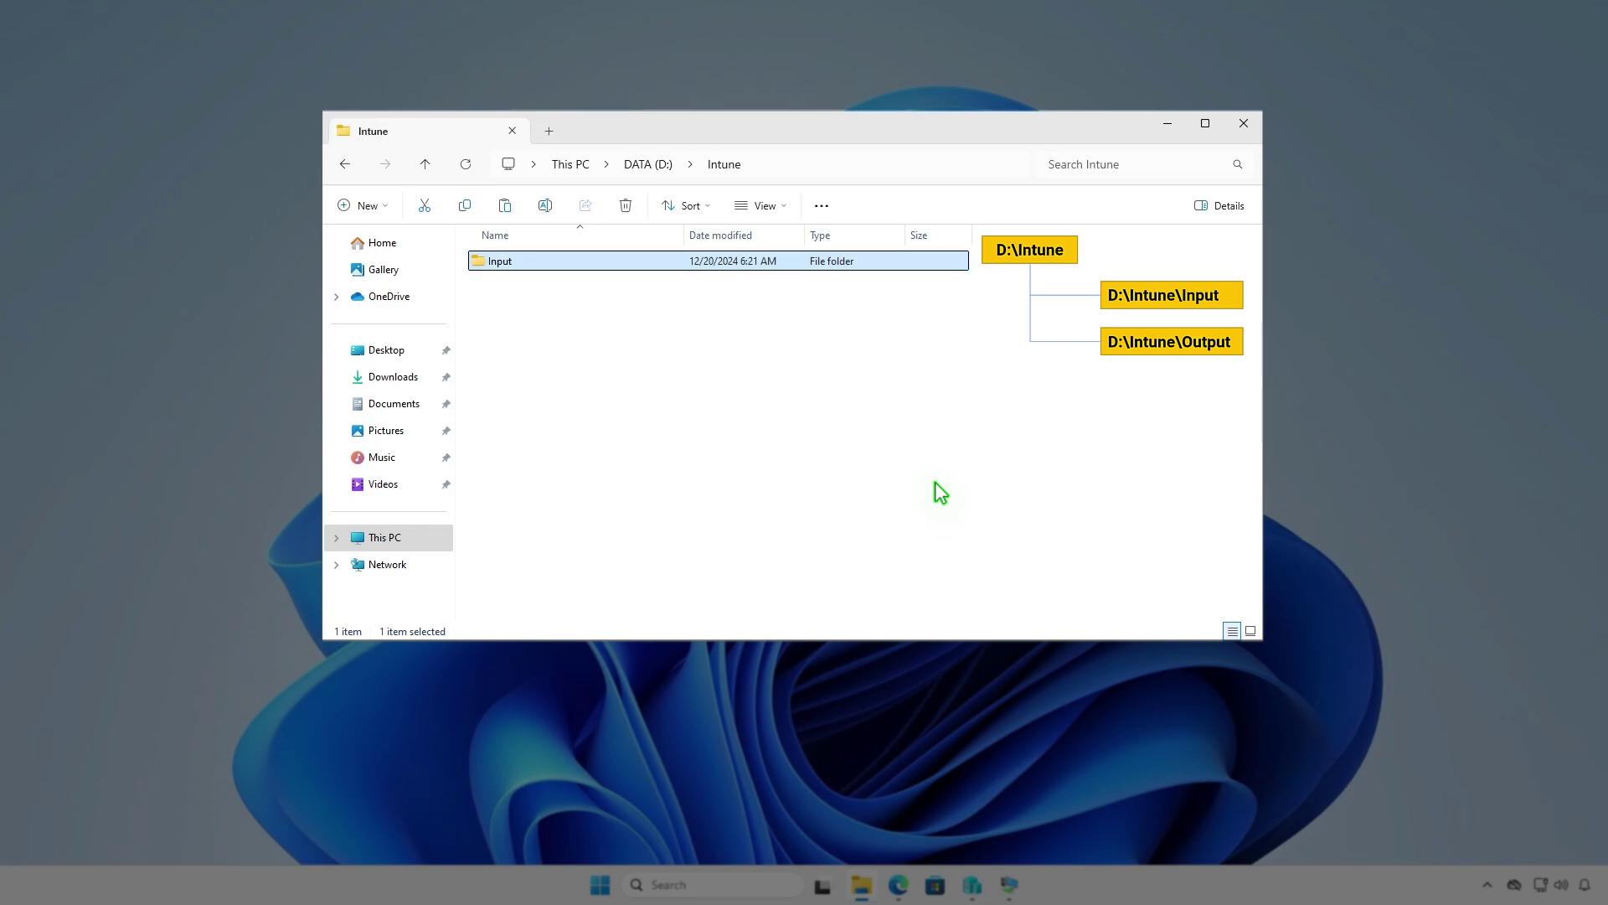
key(ctrl+shift+n)
text(Output)
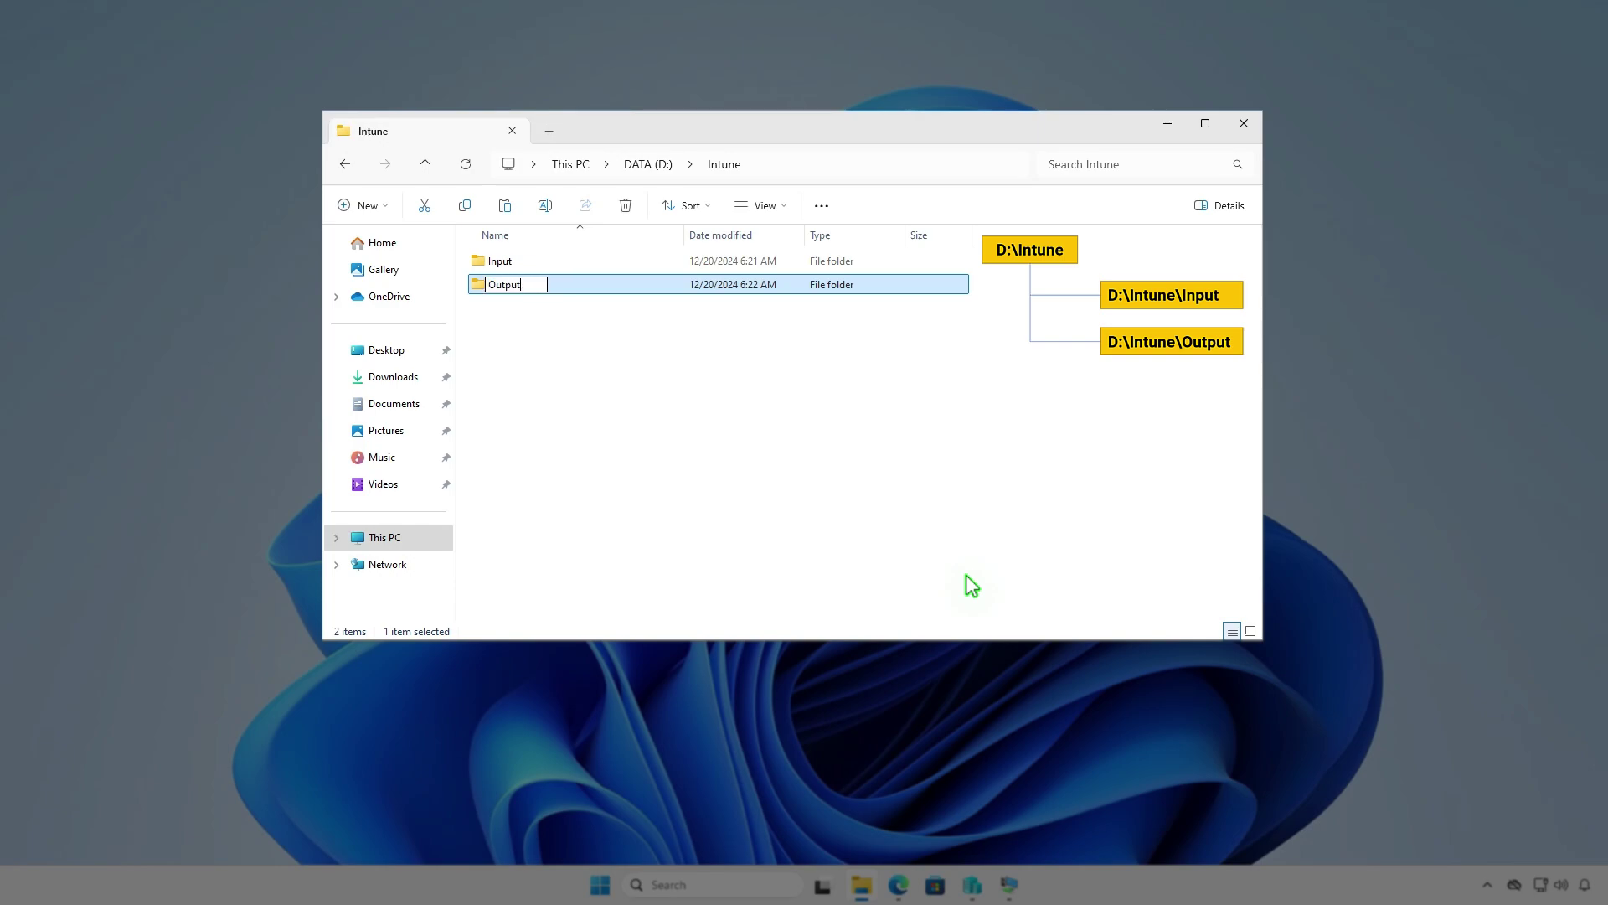
click(873, 448)
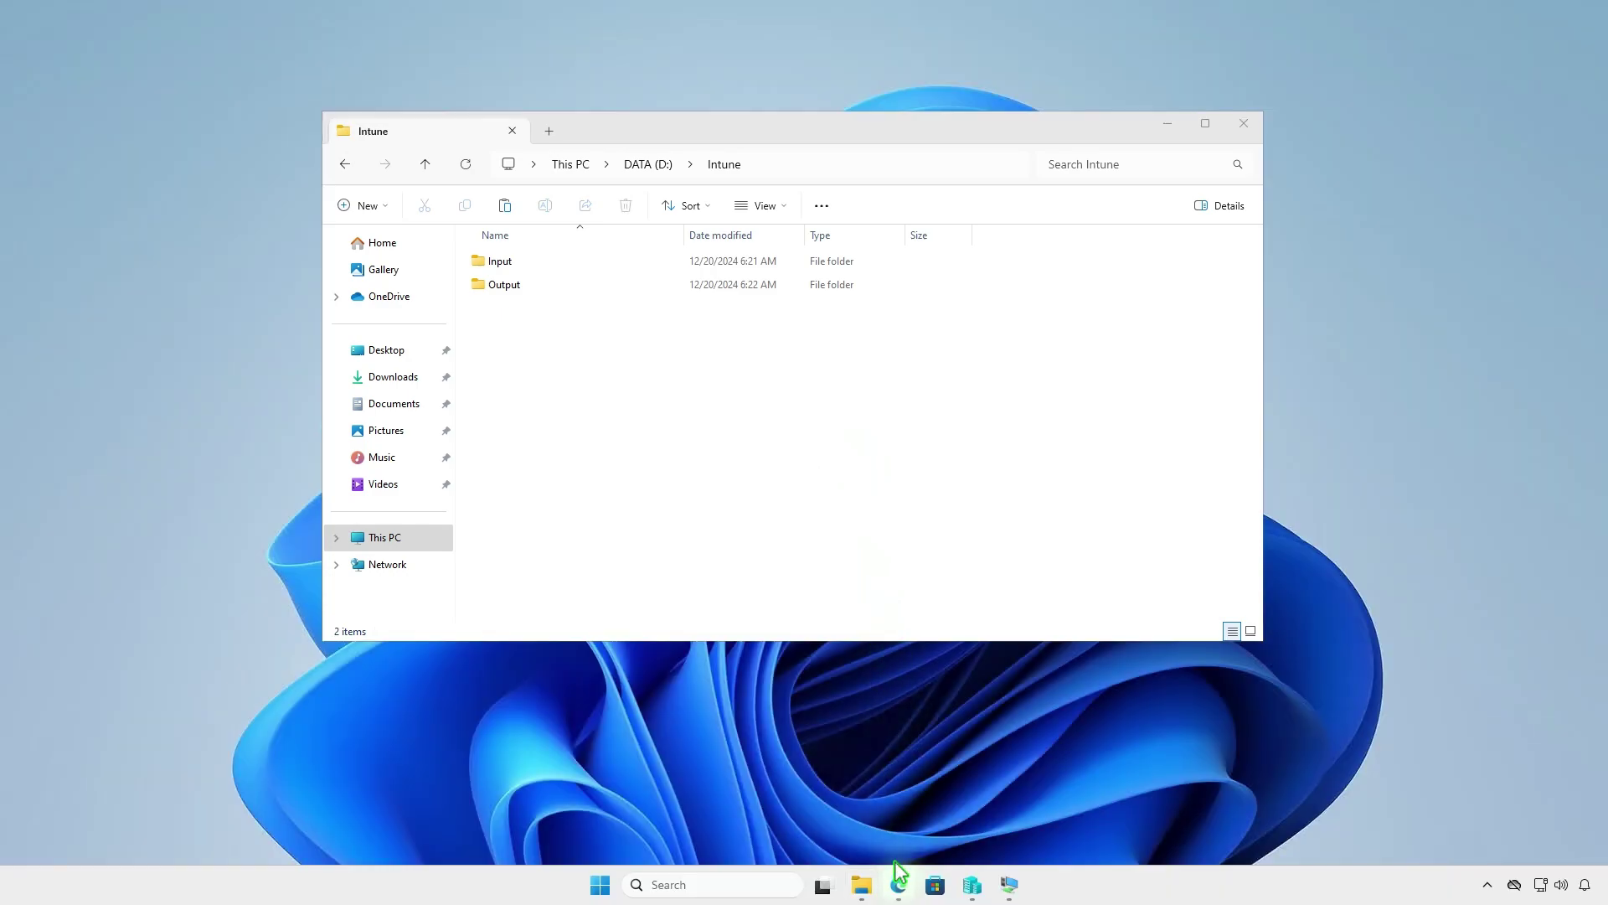
- Download the v1.8.6 release source code (zip) of the Win32 Content Prep Tool from GitHub
click(898, 886)
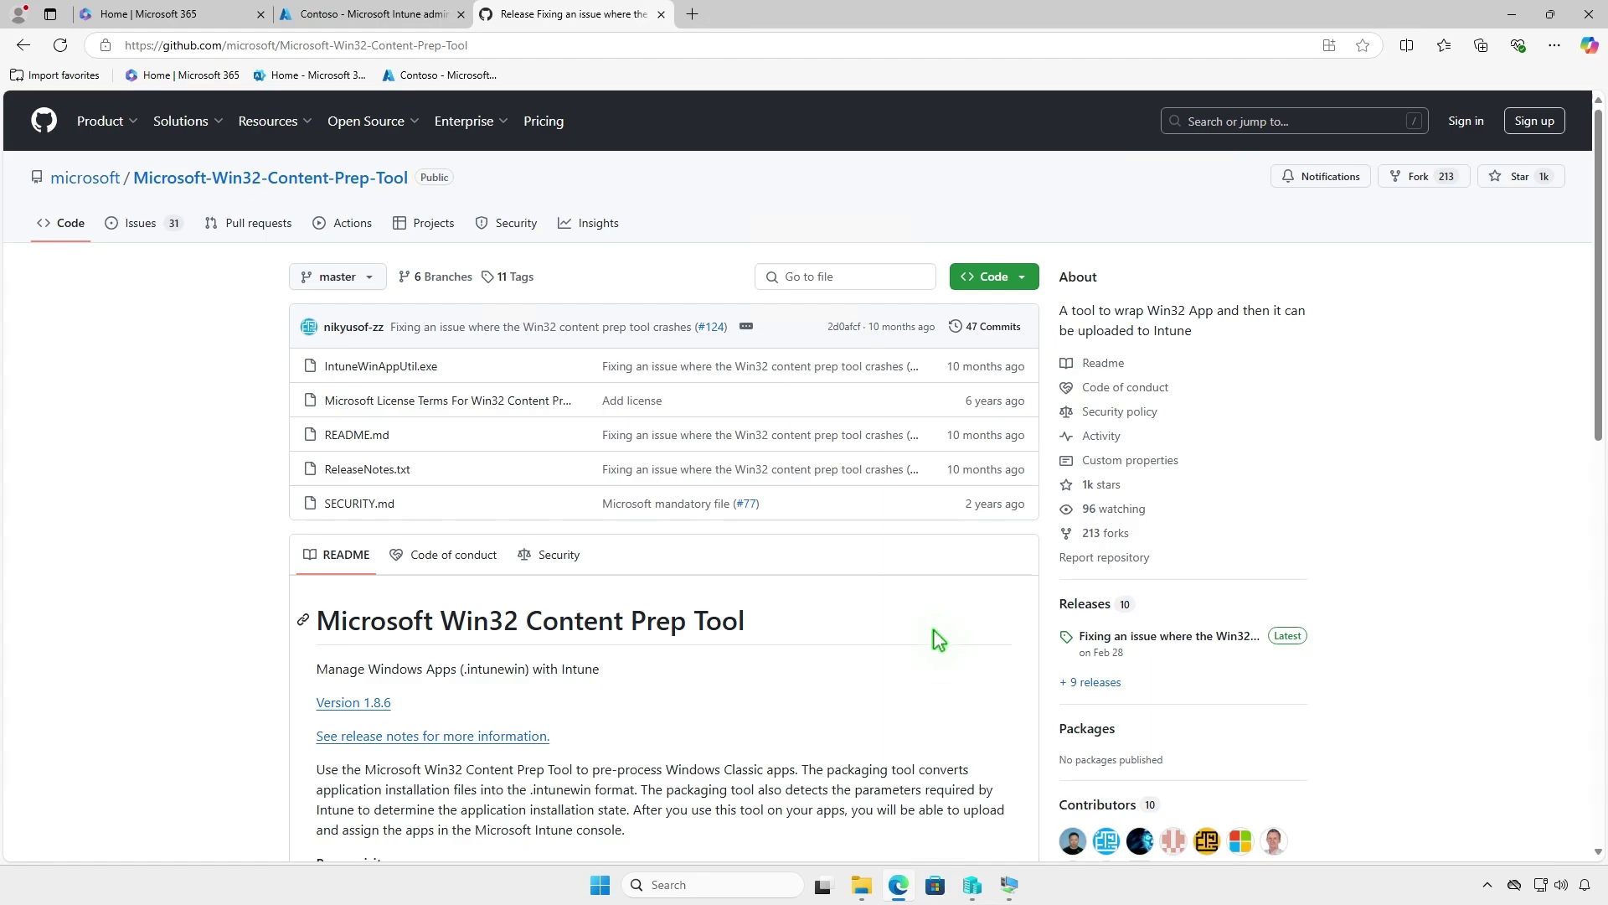
click(1210, 637)
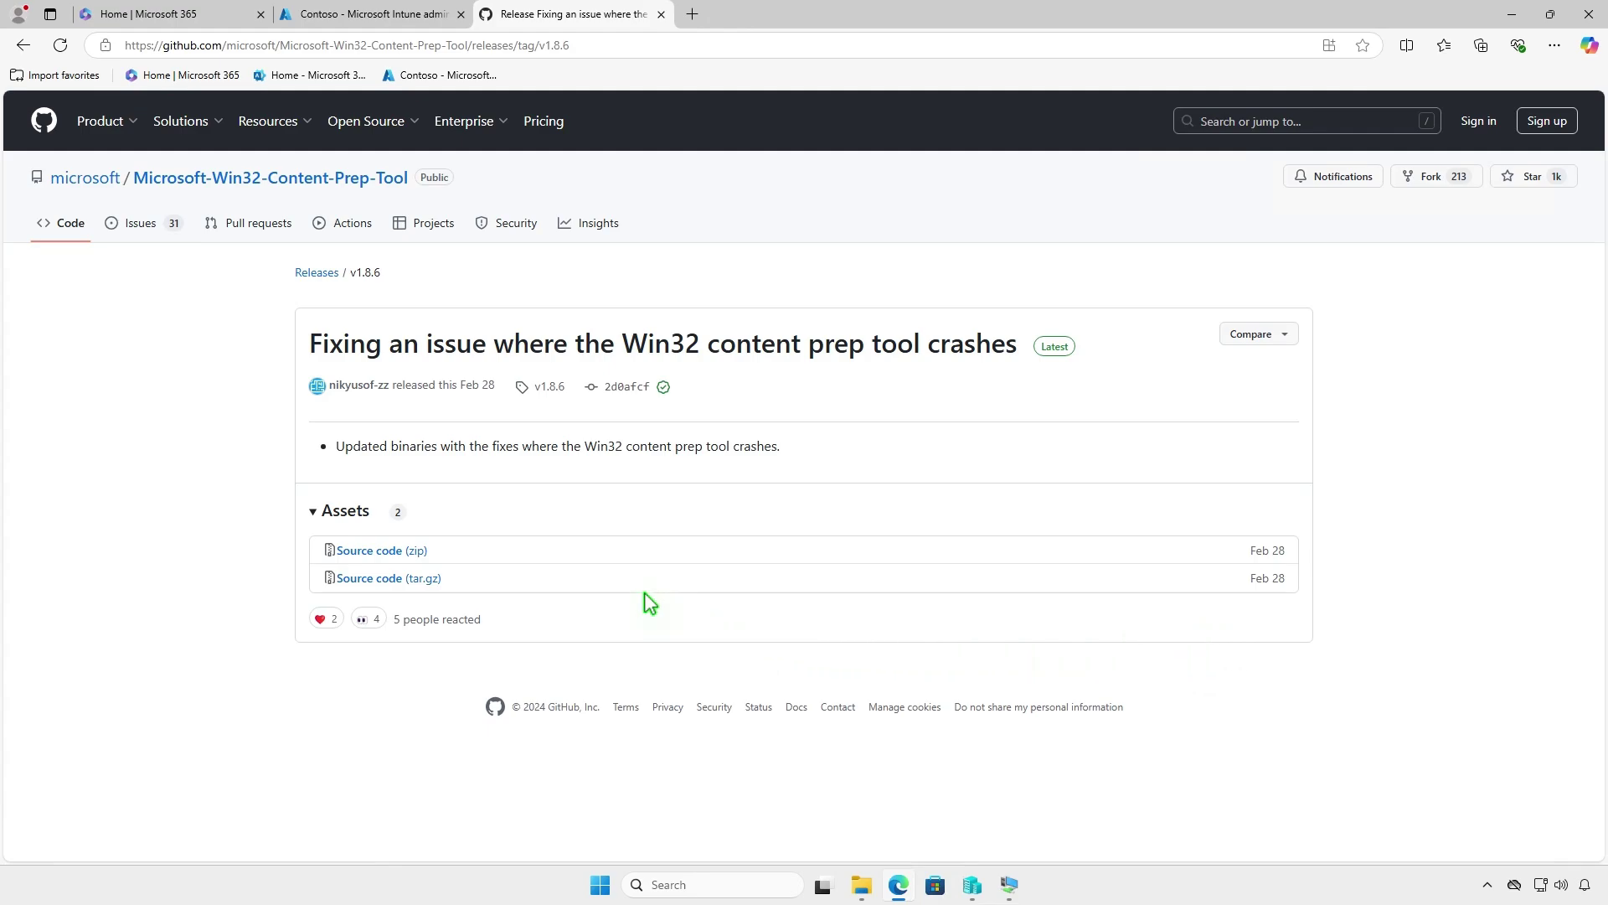
click(419, 551)
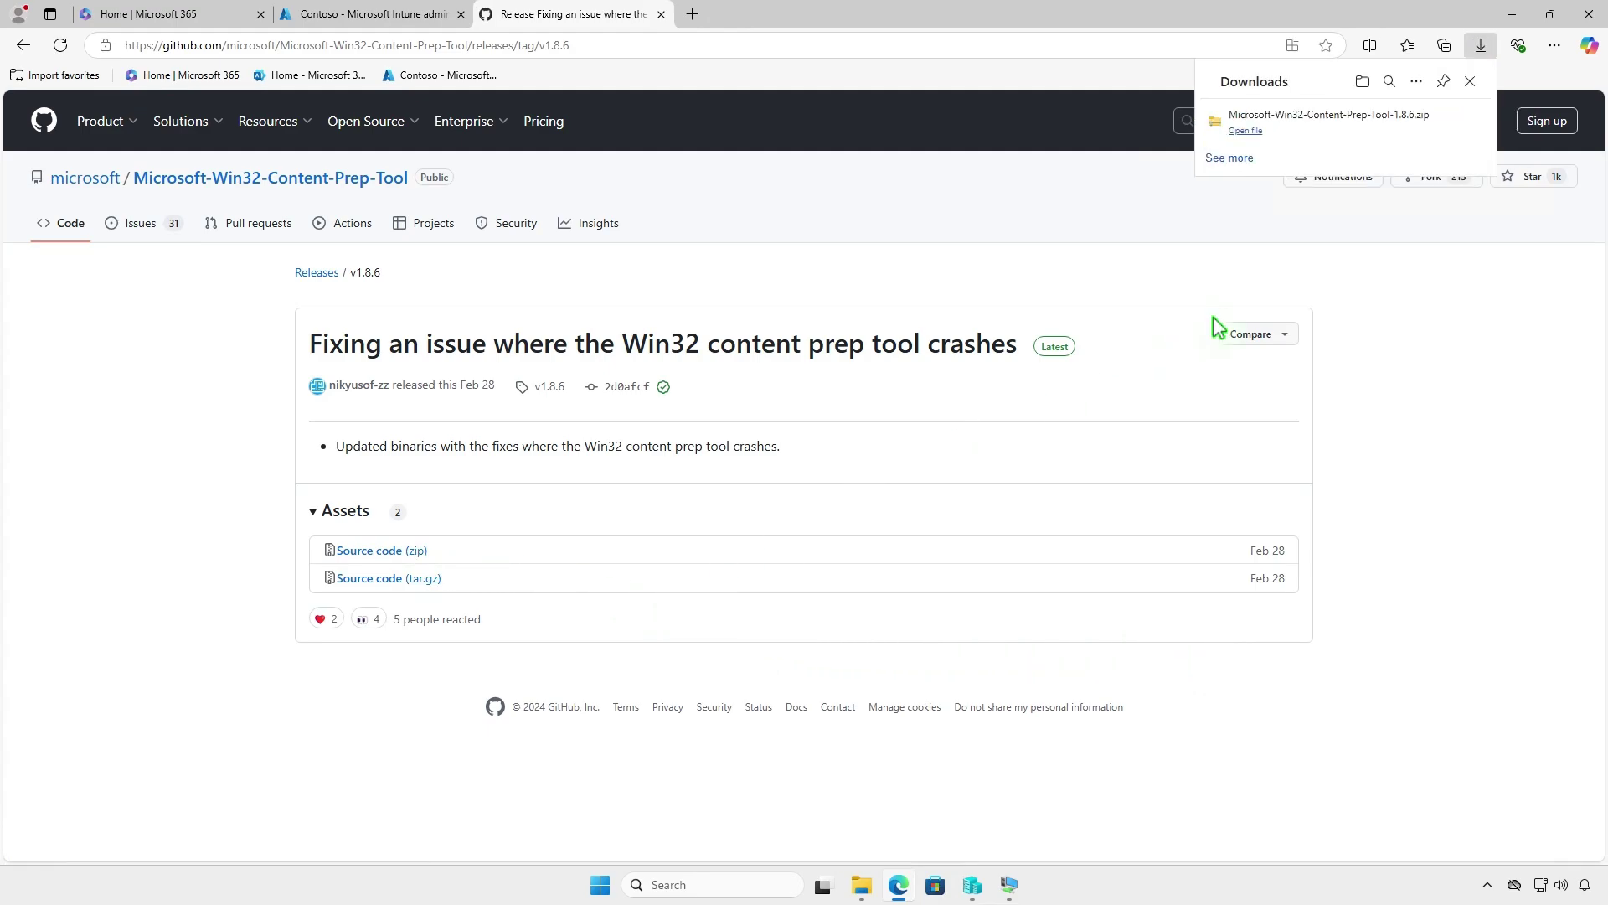
- Extract the Content Prep Tool zip to its default folder and open it
click(1419, 122)
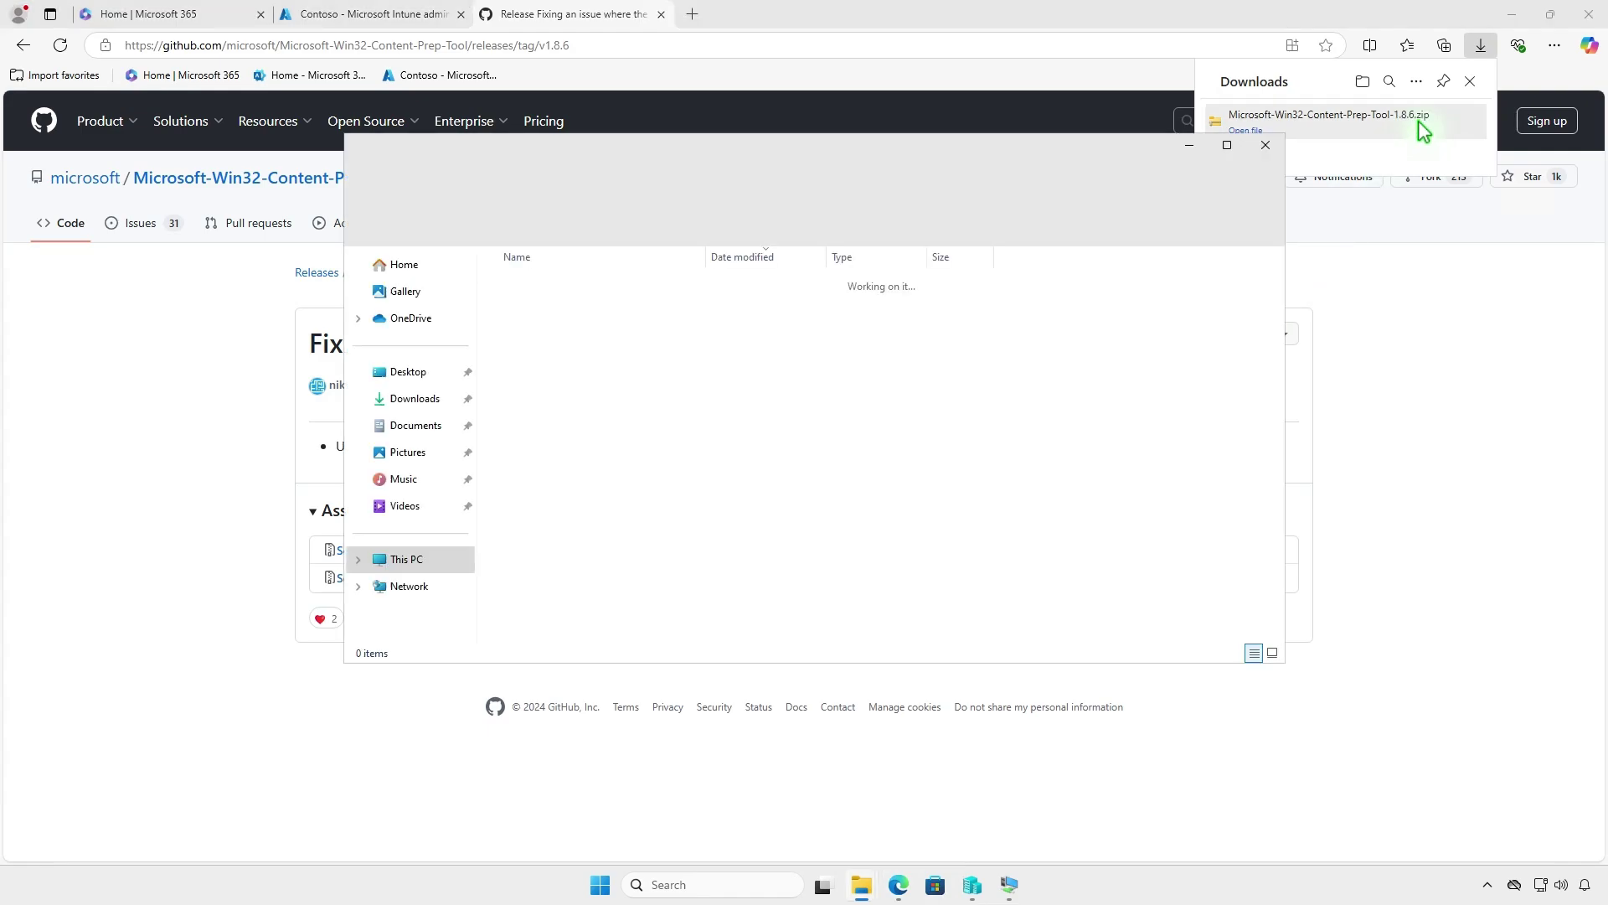
click(1514, 16)
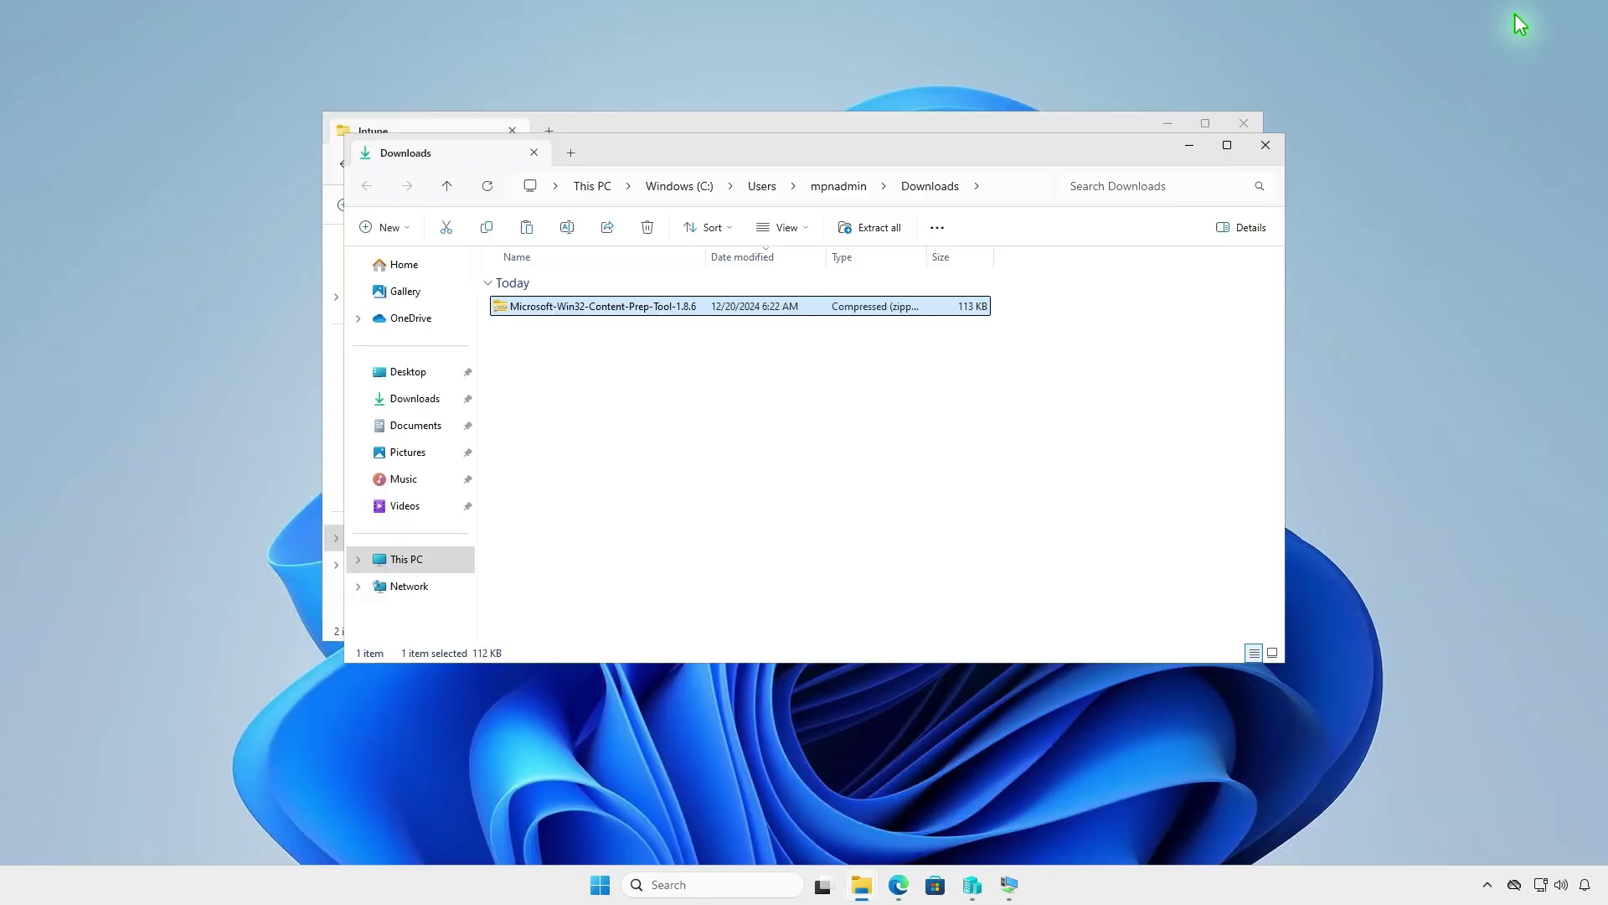
click(878, 230)
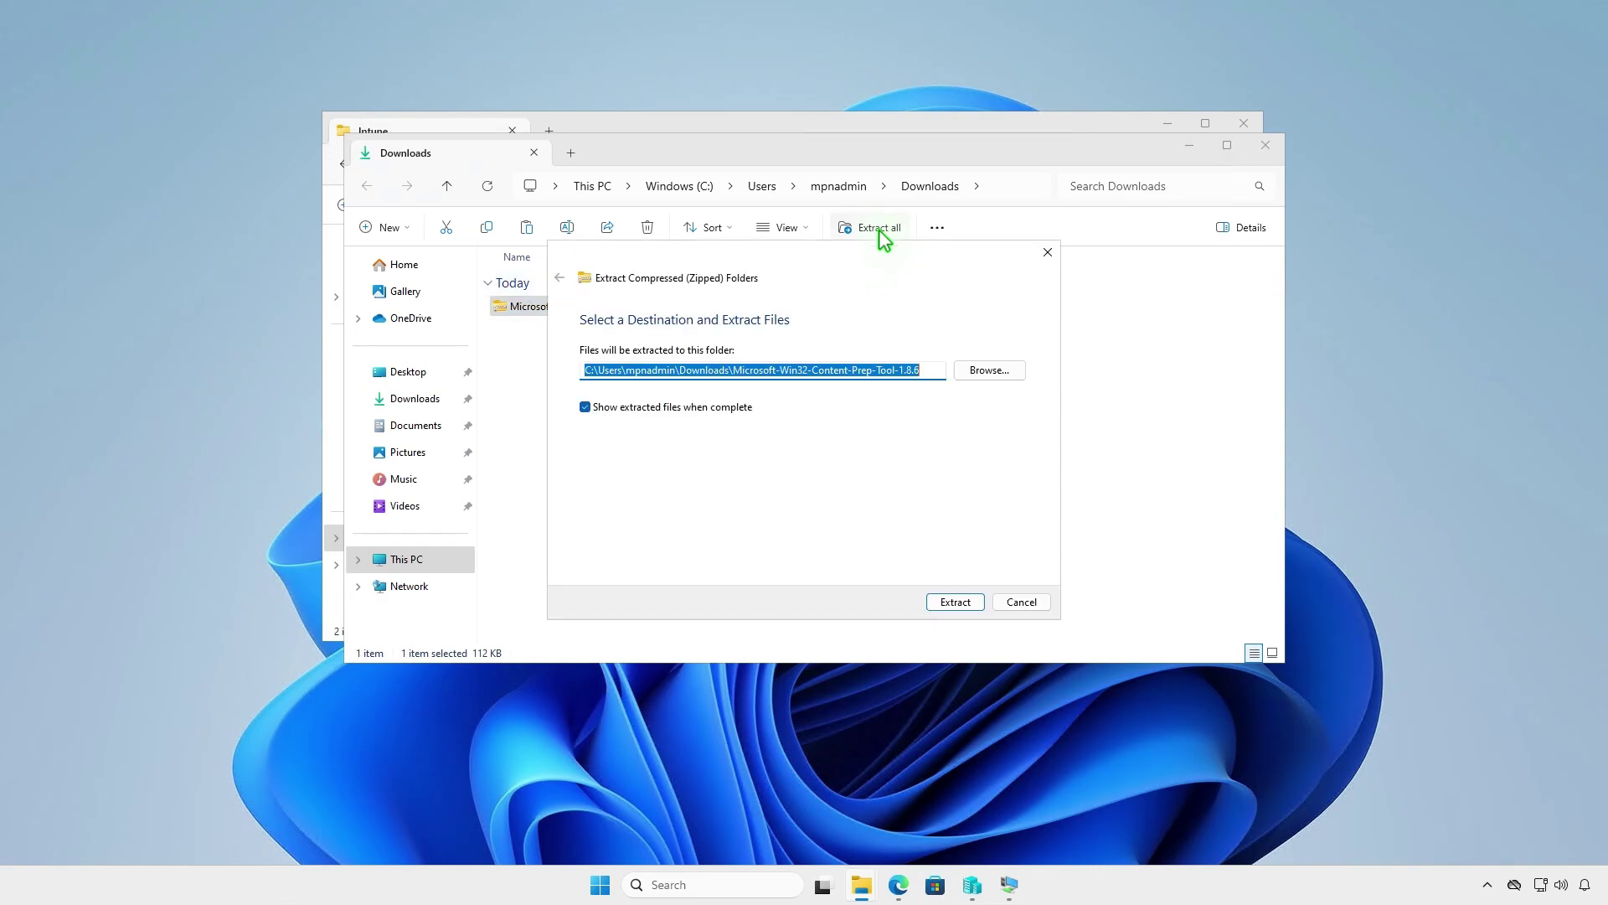
click(946, 606)
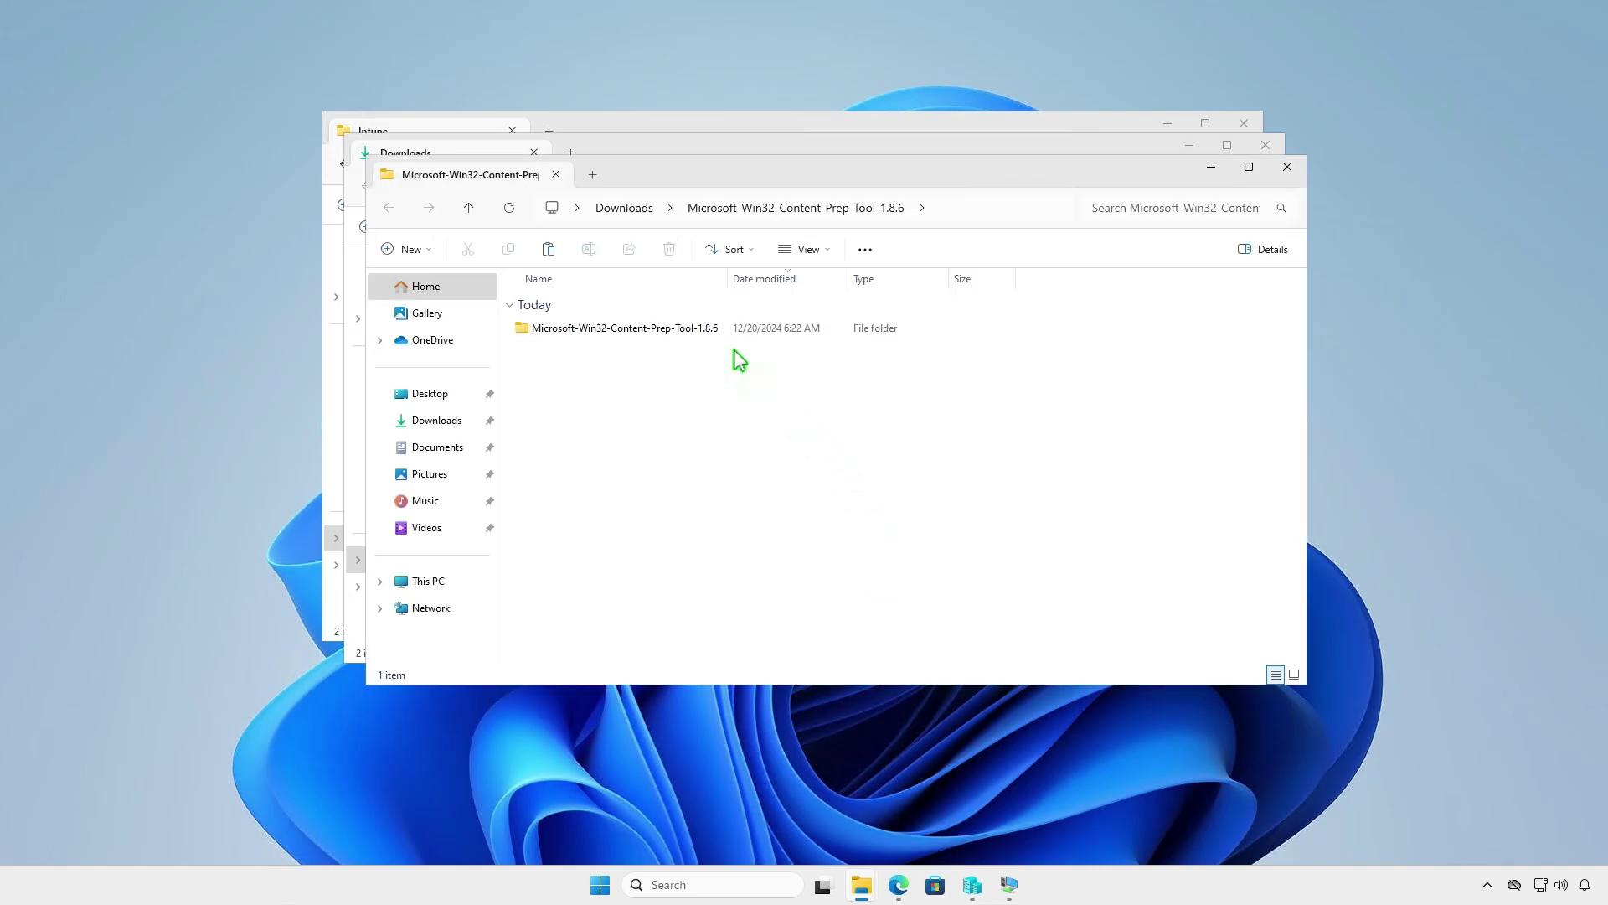
double_click(718, 329)
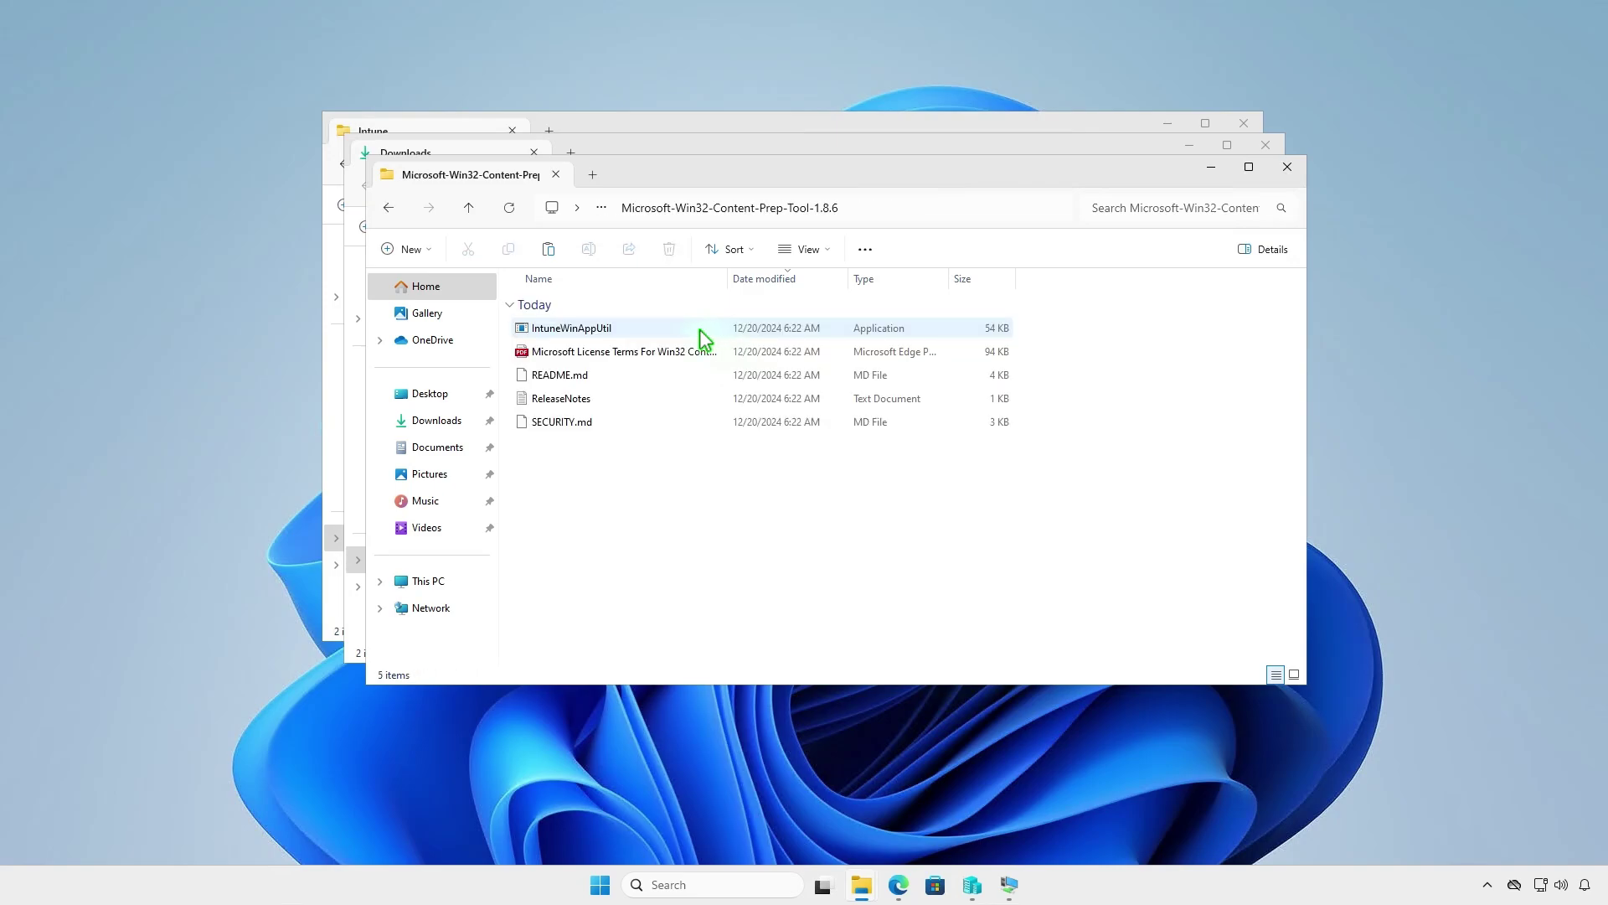
- Copy IntuneWinAppUtil from the extracted folder into D:\Intune
click(642, 328)
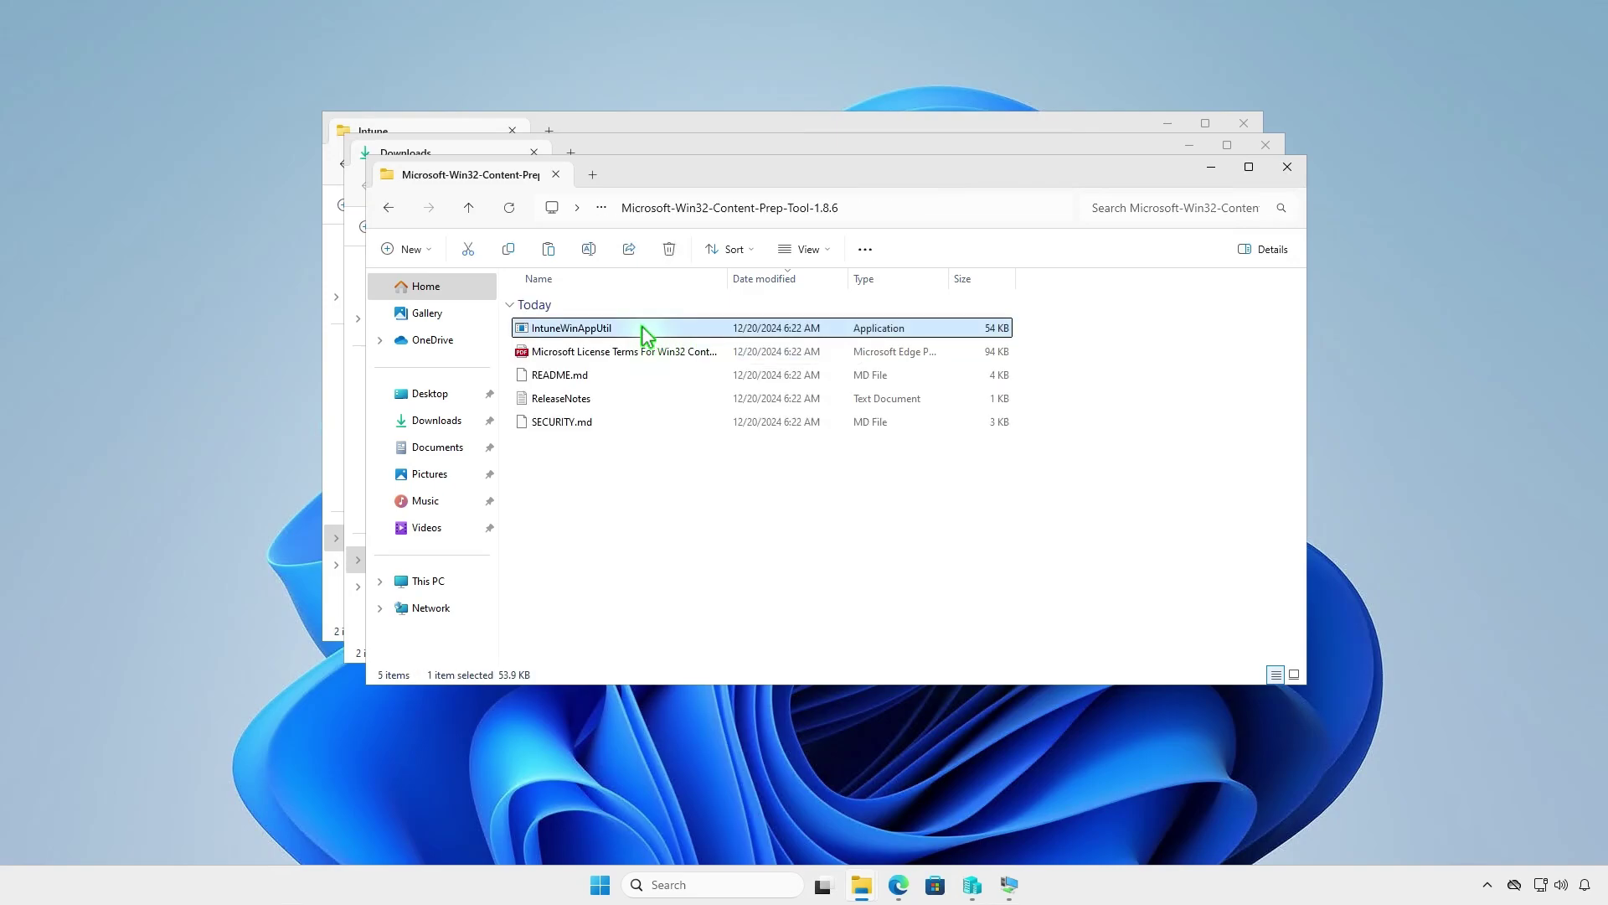
right_click(643, 325)
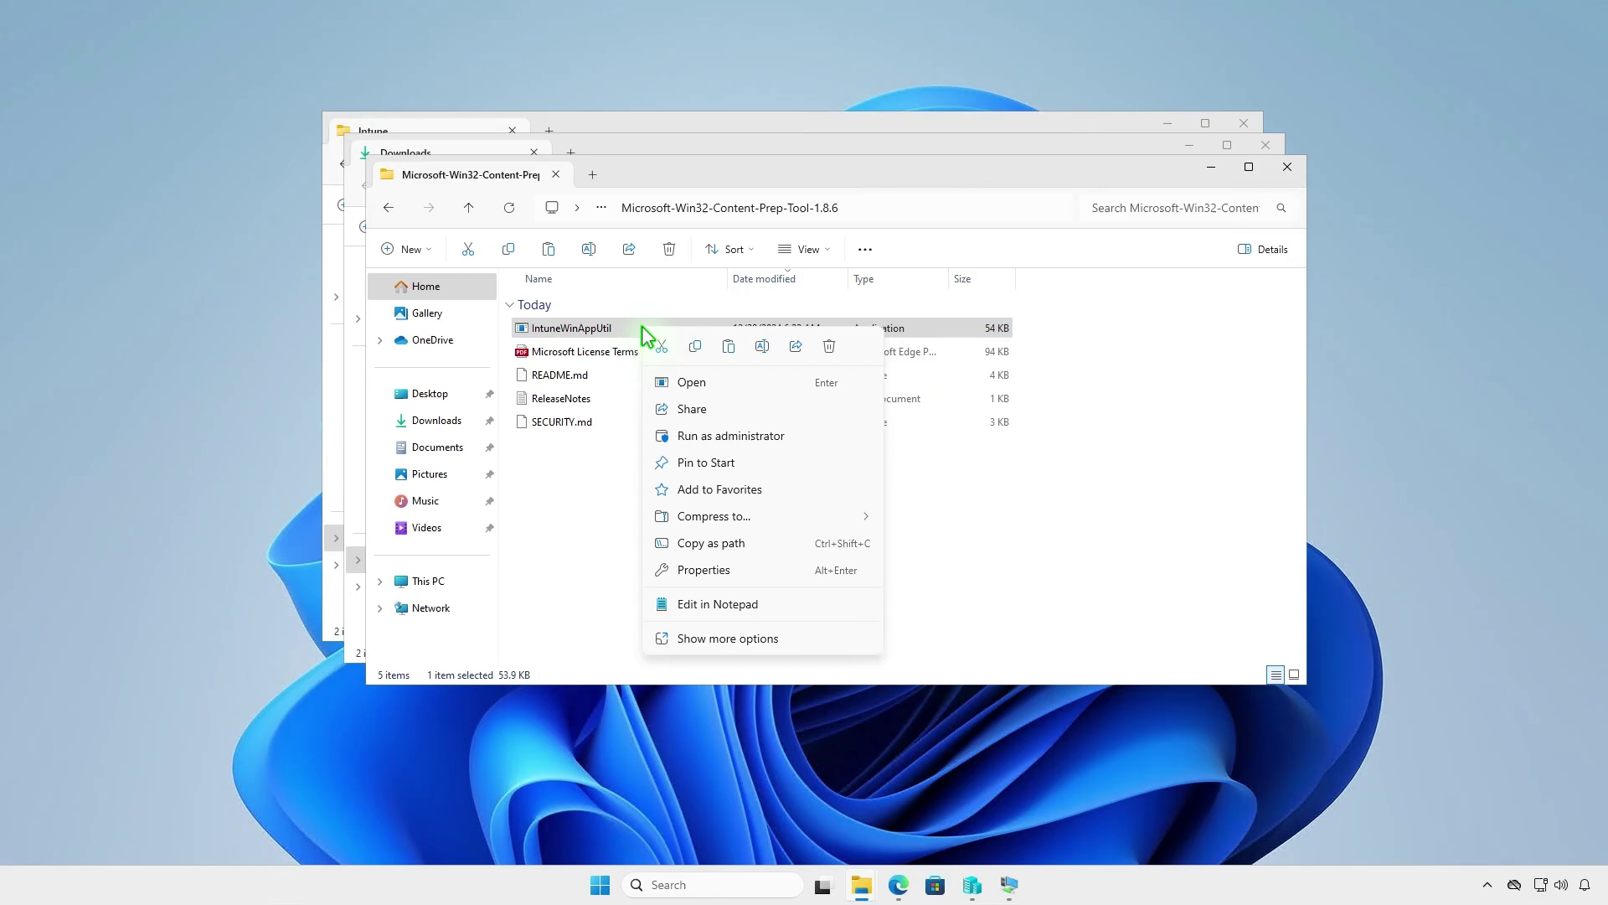
click(693, 348)
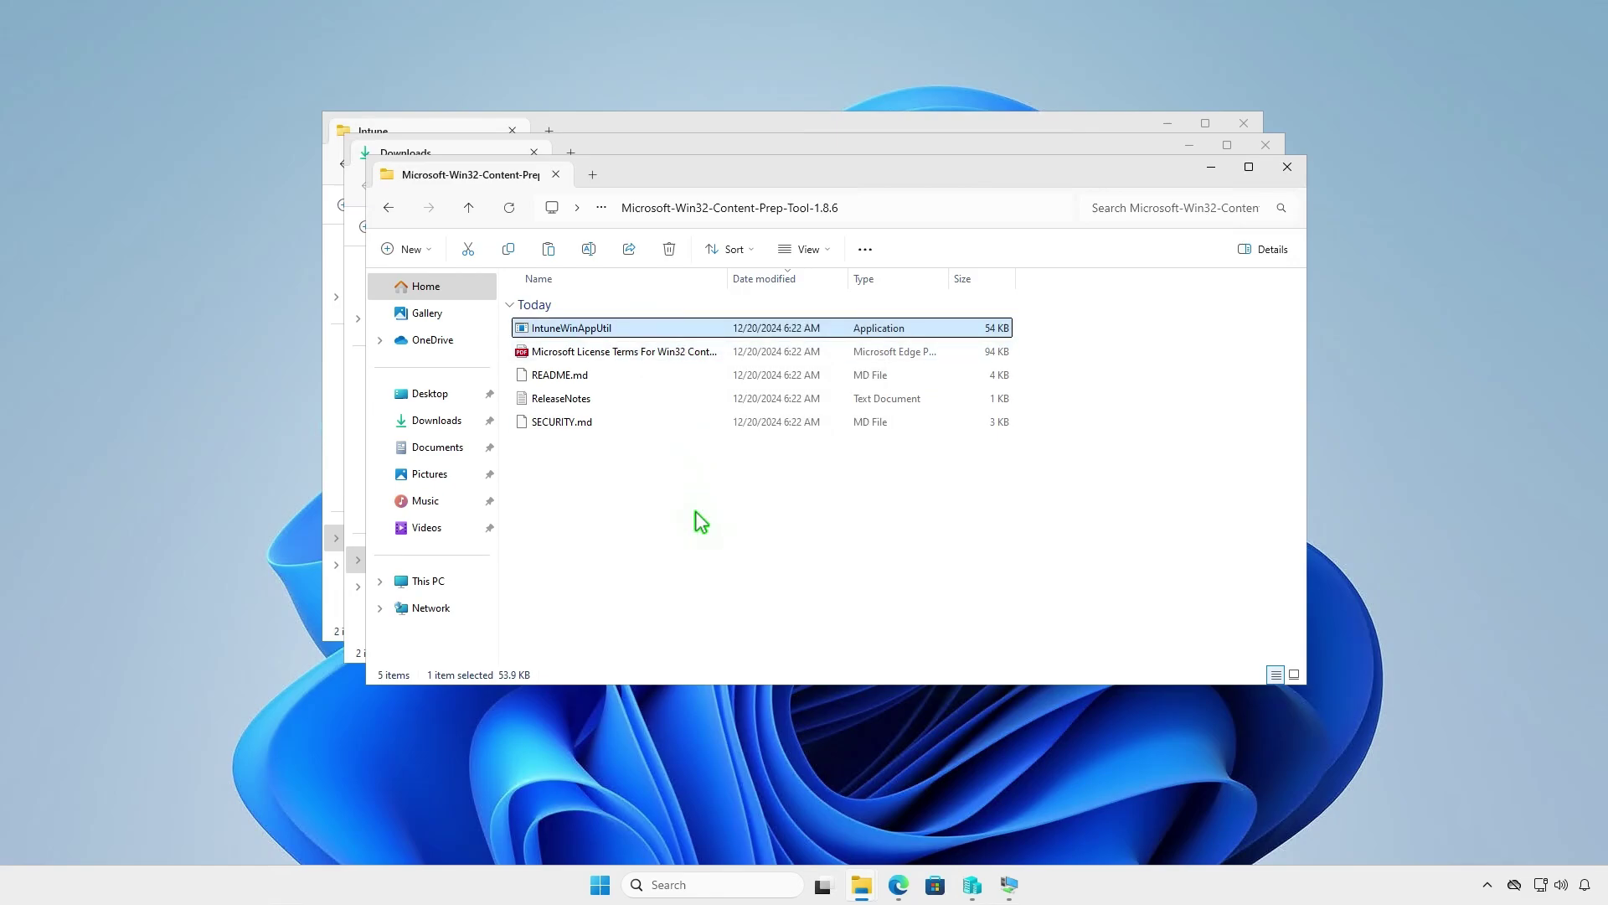
click(1287, 167)
click(1268, 148)
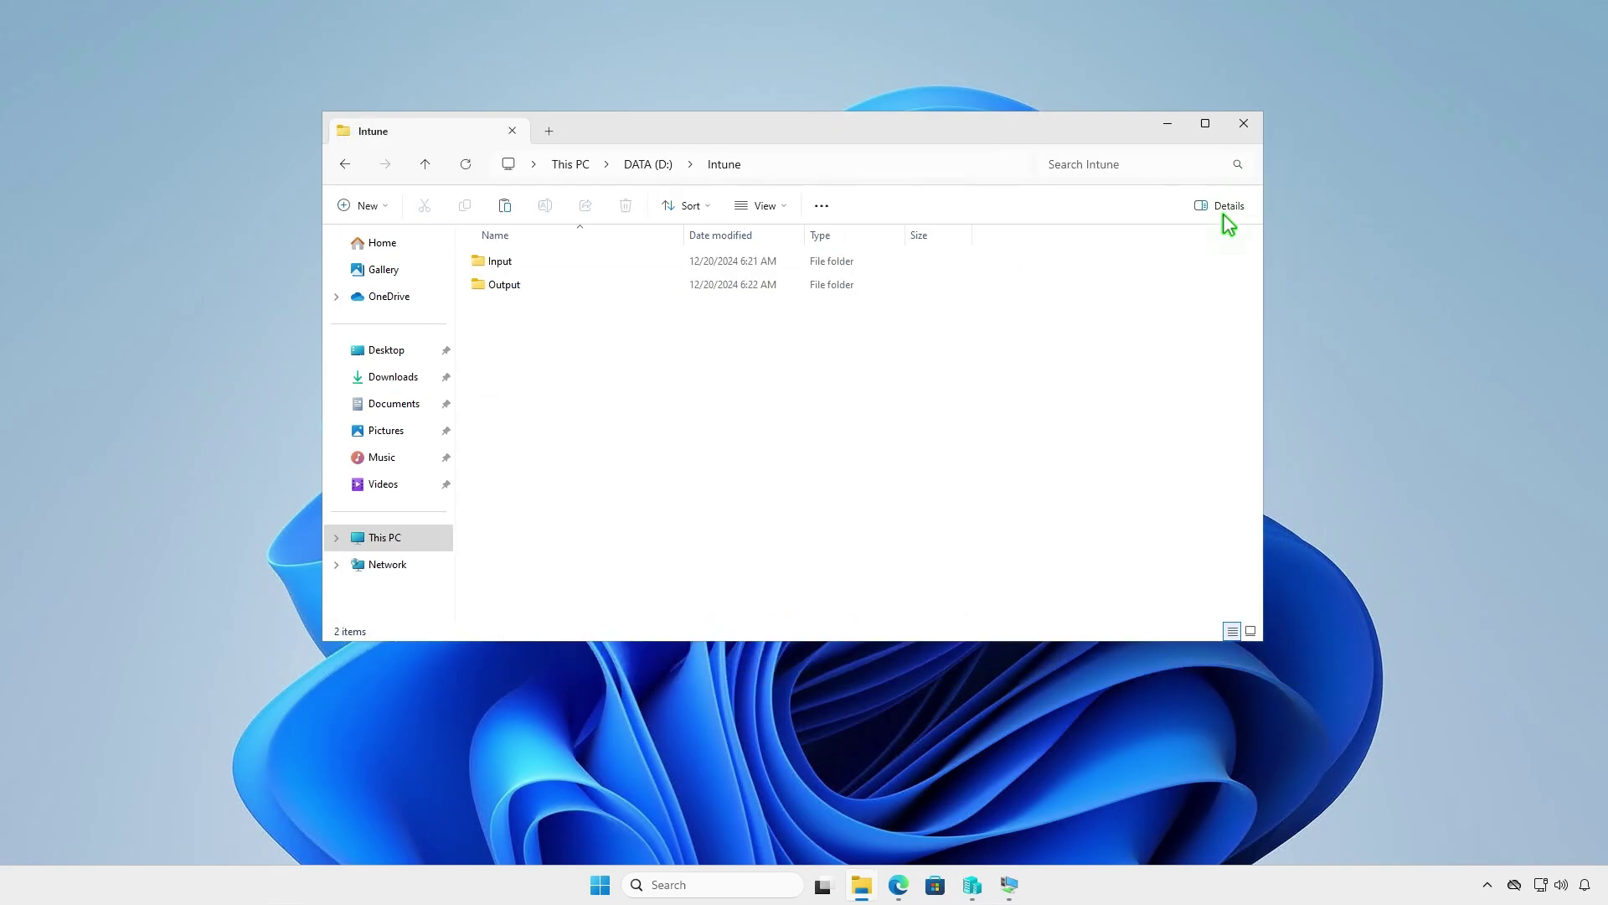
right_click(576, 360)
click(594, 378)
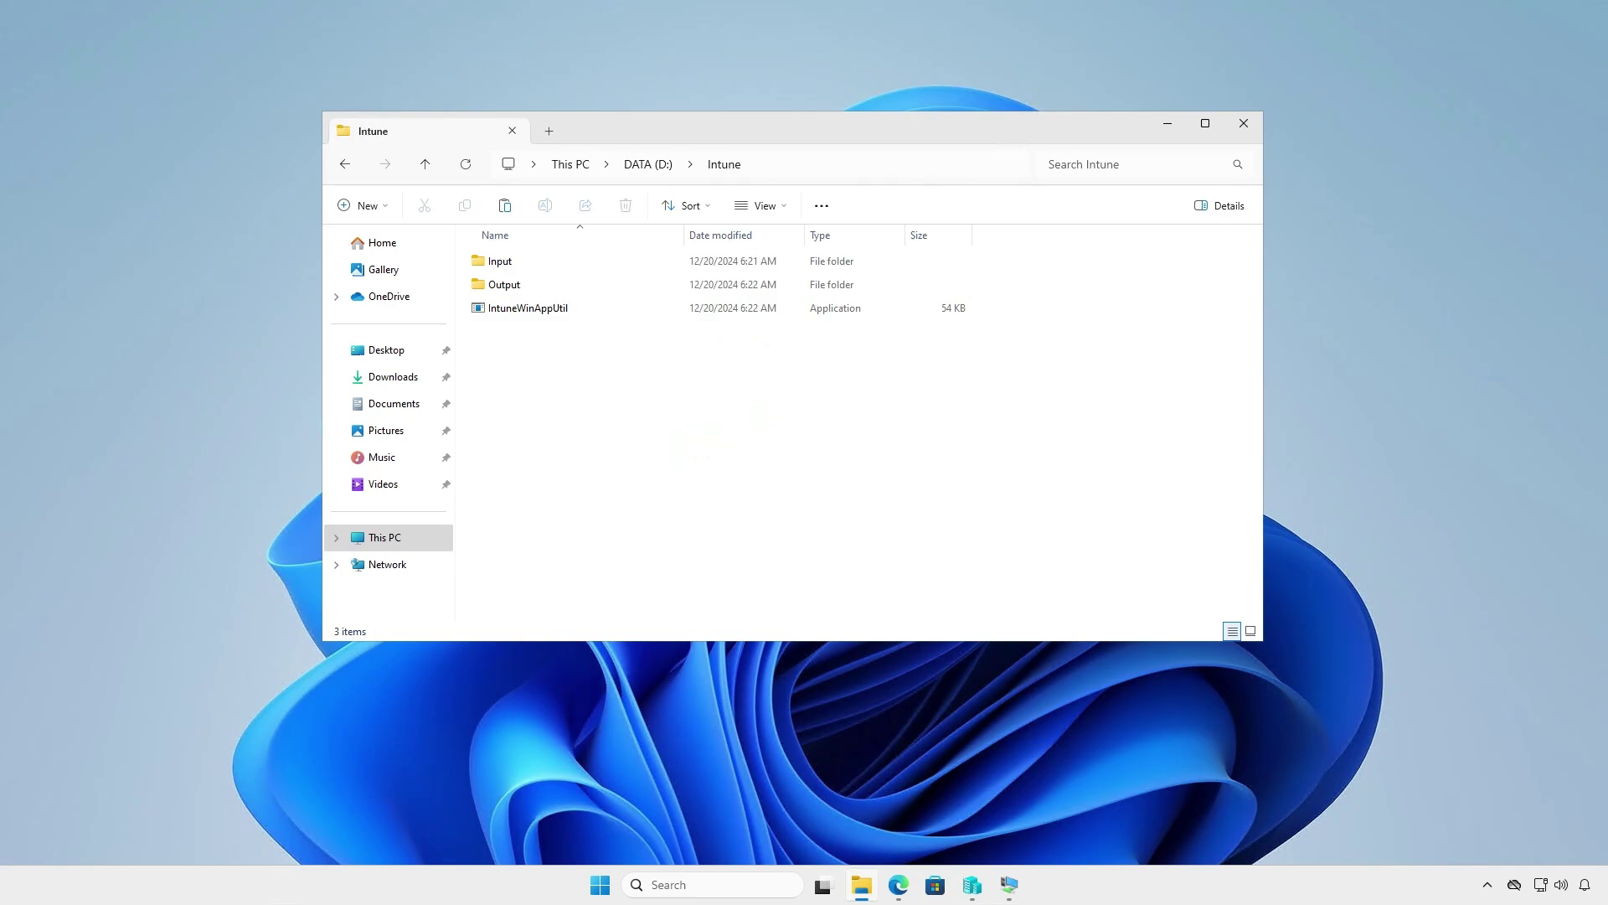
- Rename VisualStudioSetup.exe in Downloads to setup.exe
click(1168, 123)
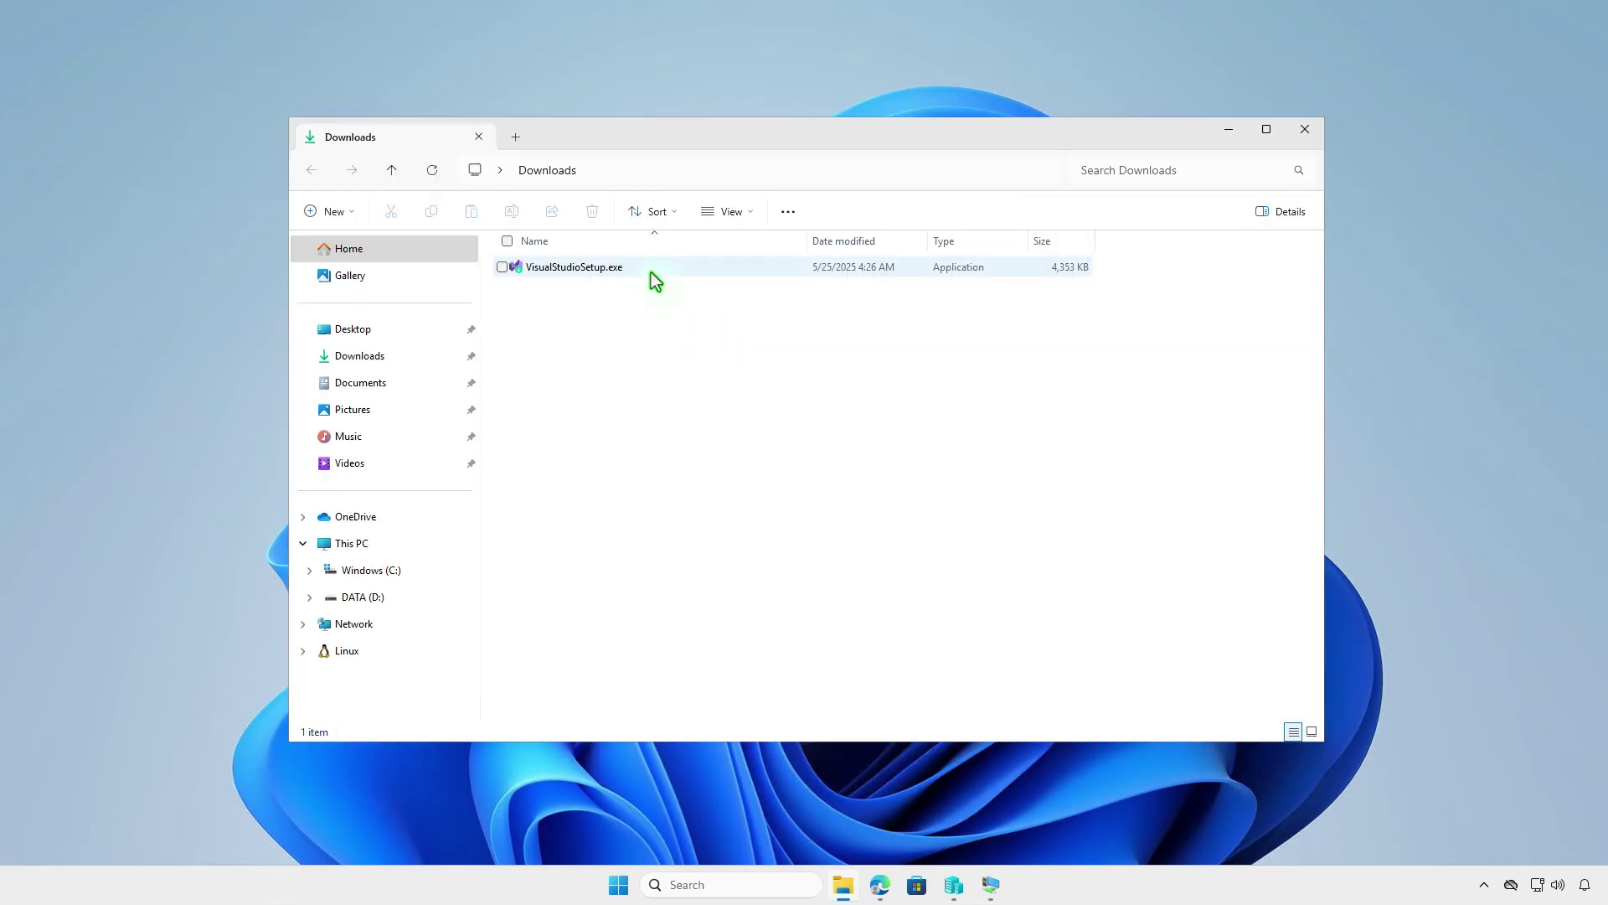
click(654, 275)
key(F2)
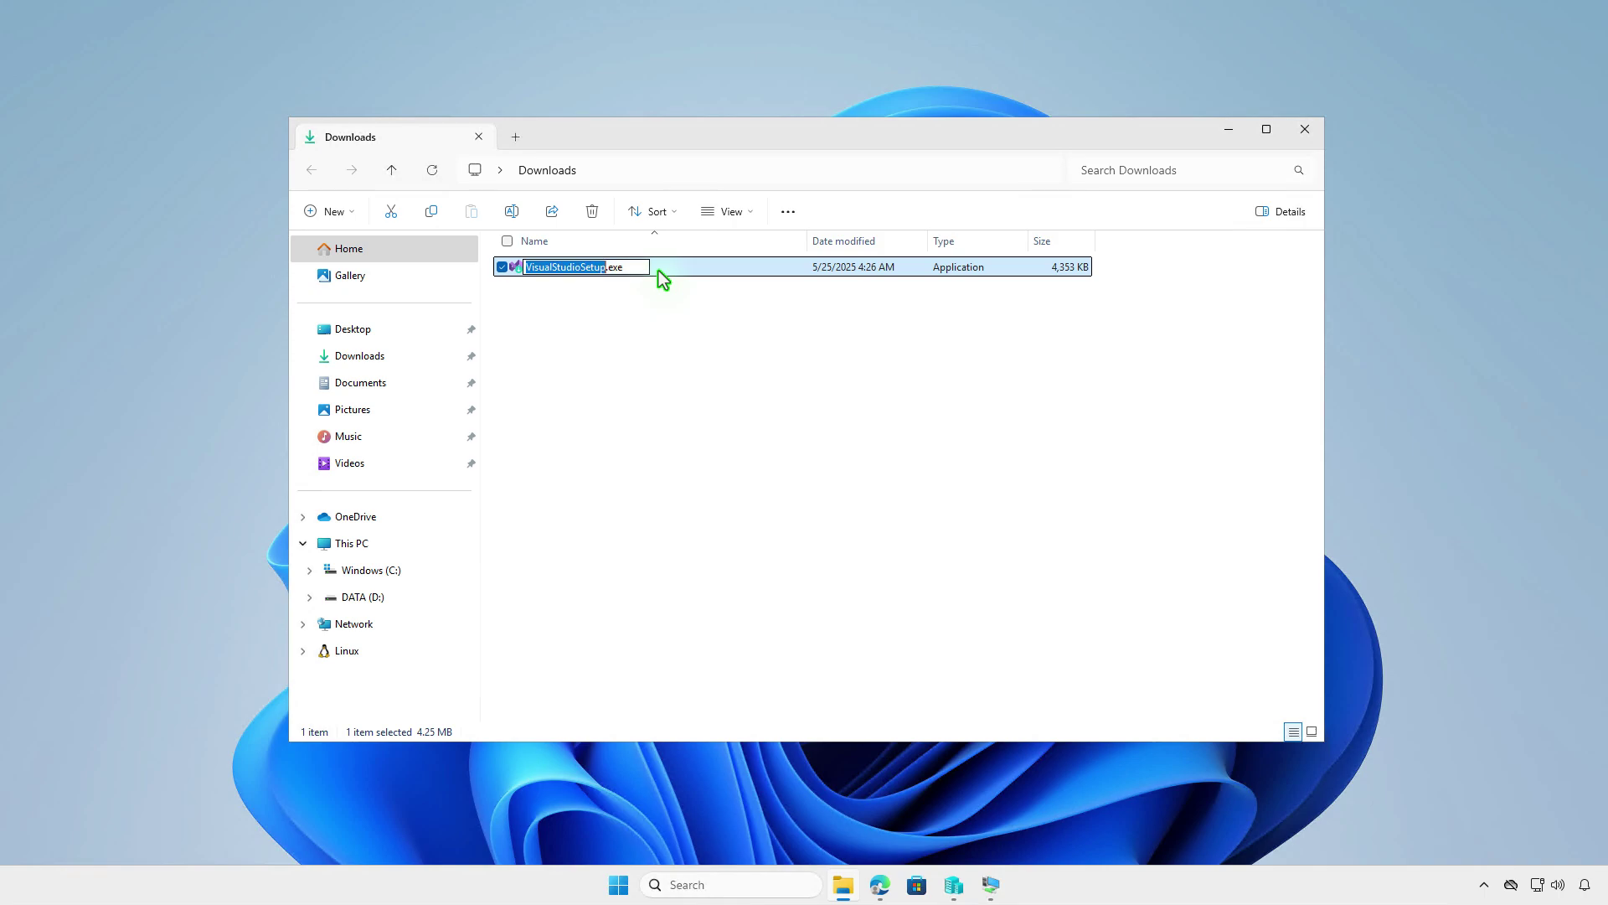
text(setup)
key(Return)
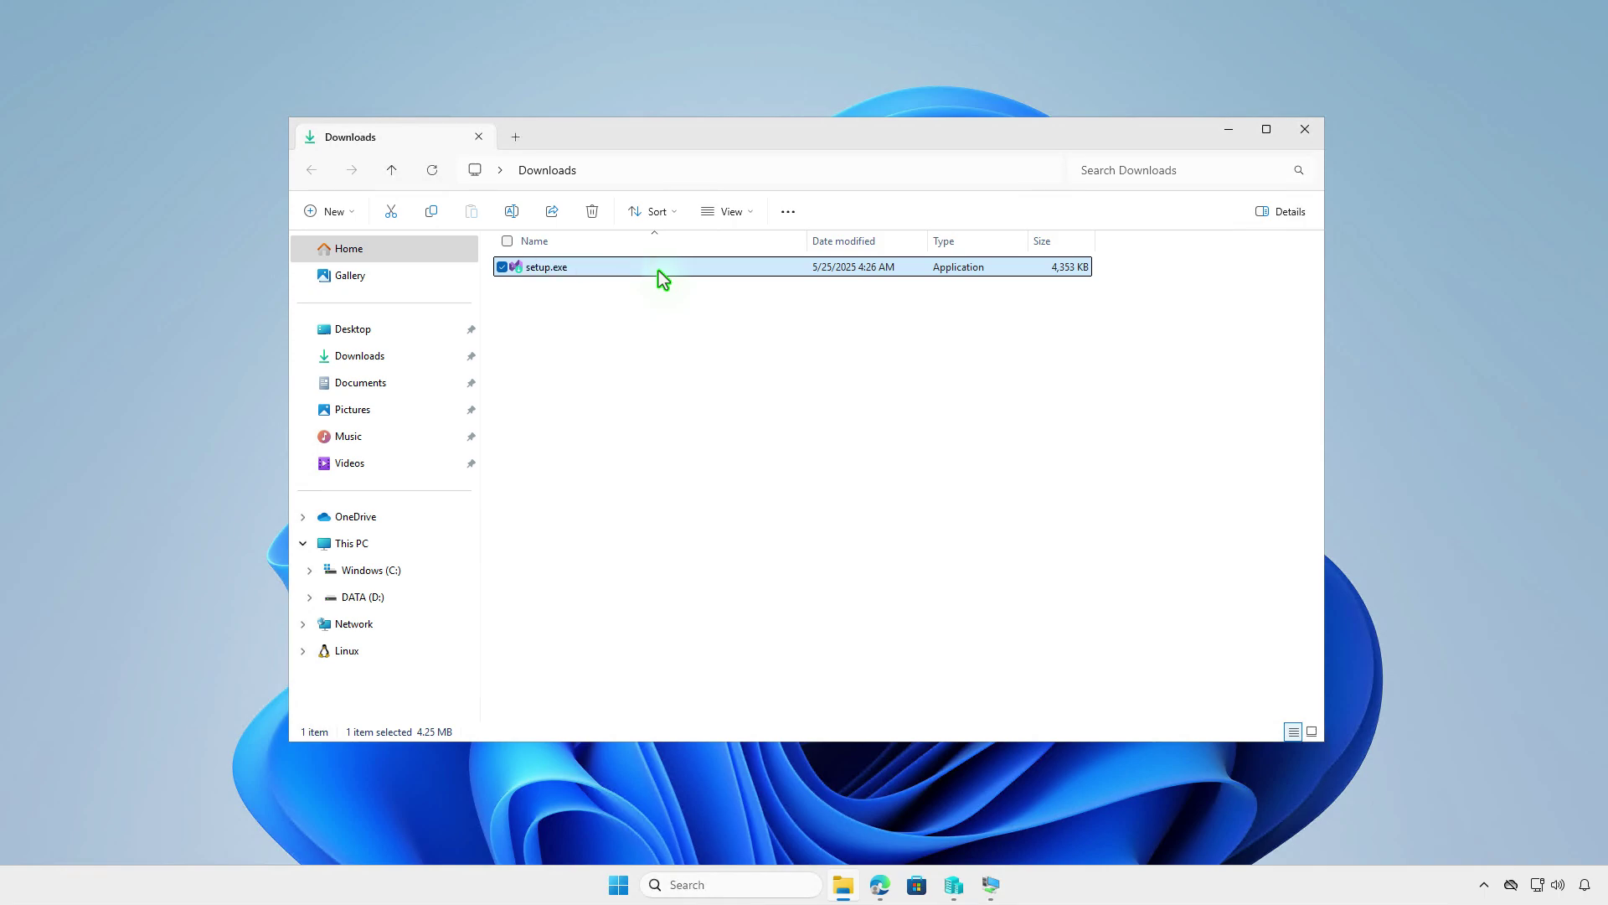
- Copy setup.exe into D:\Intune\Input
right_click(659, 271)
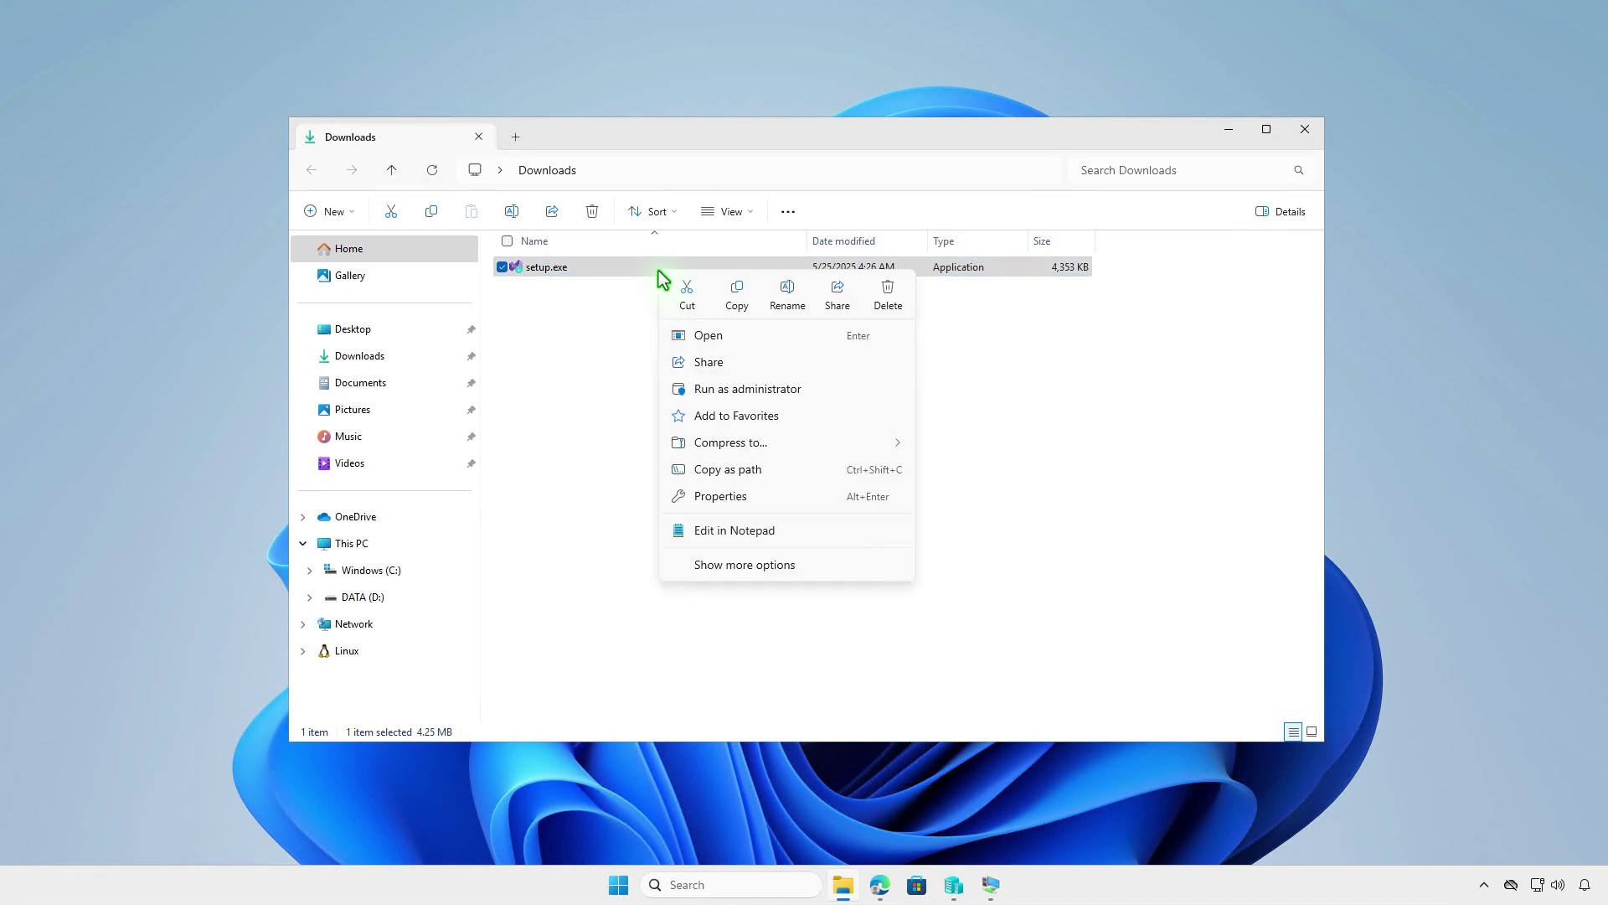
click(732, 299)
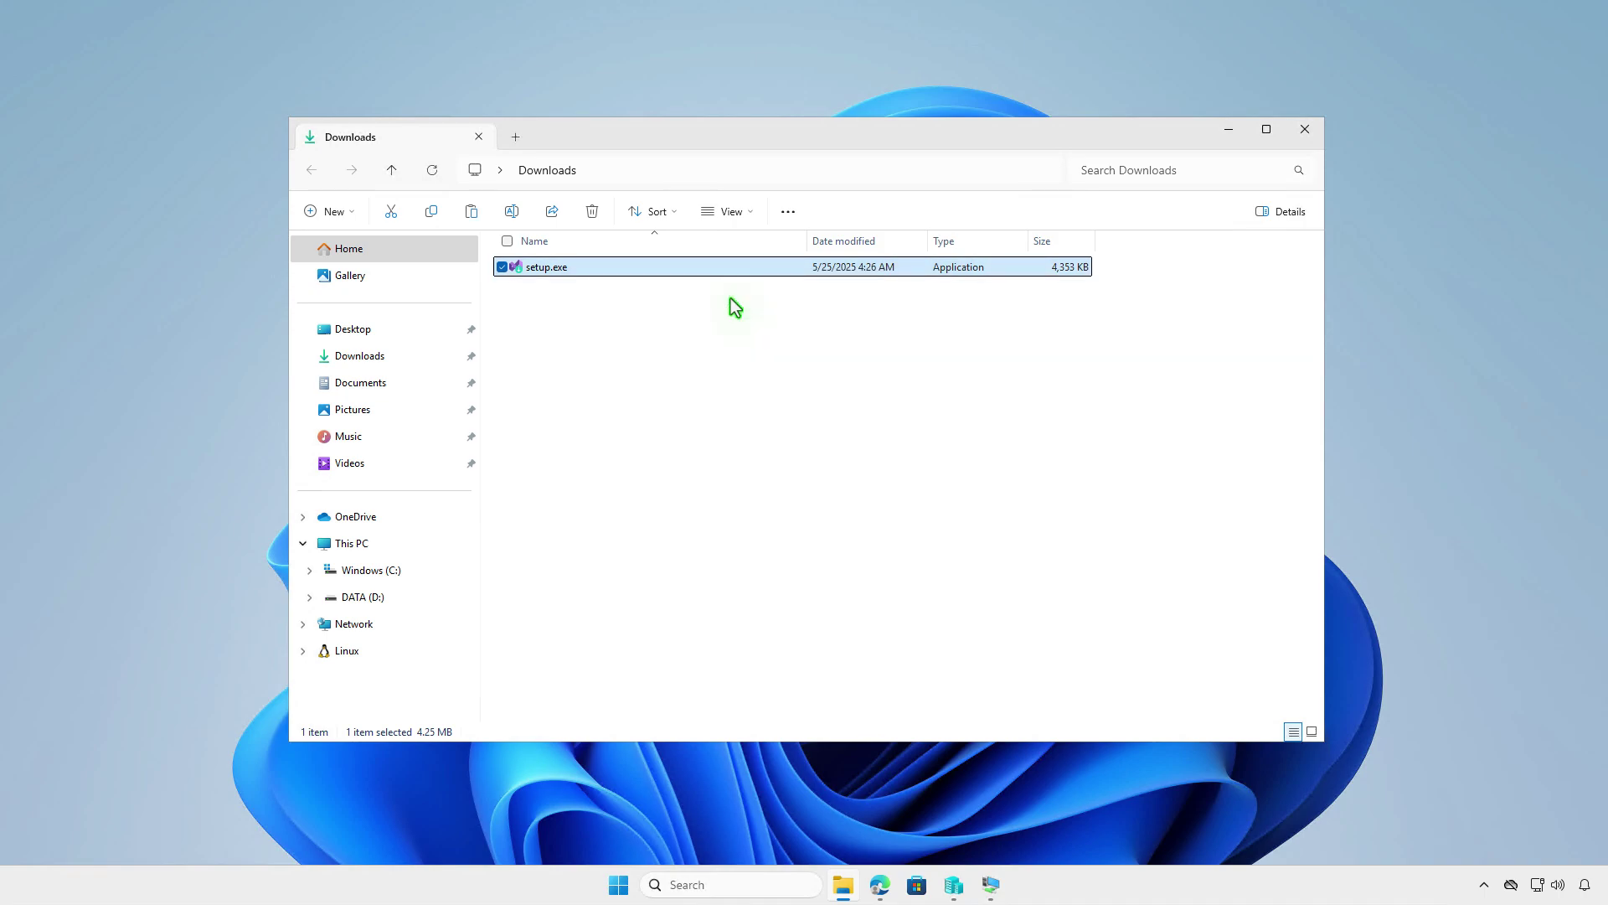
click(378, 543)
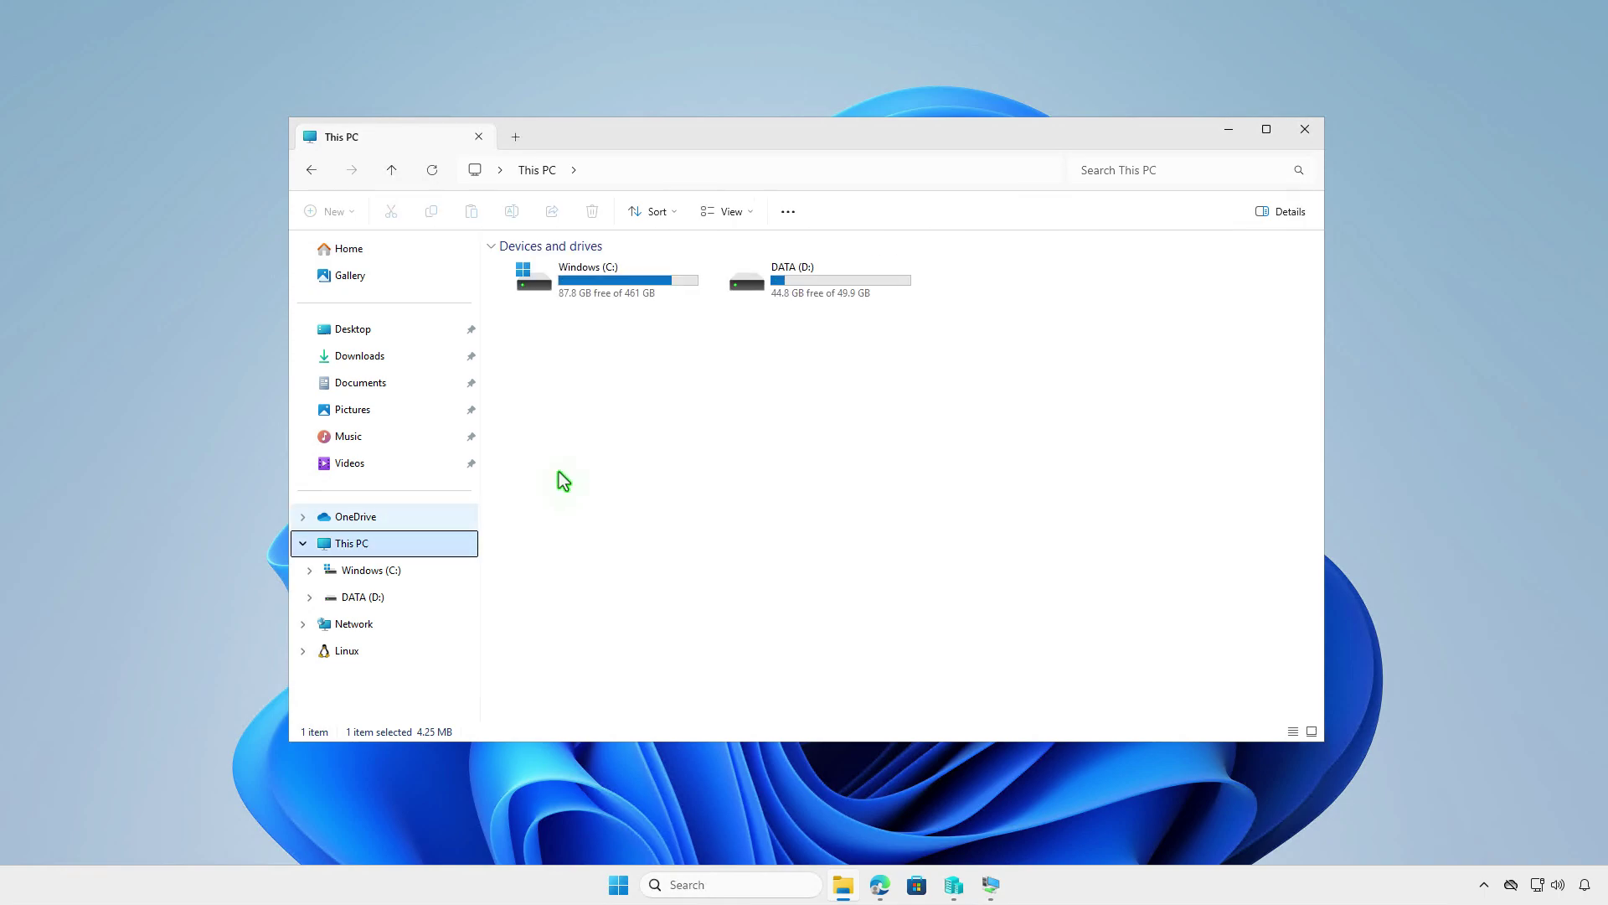
double_click(808, 288)
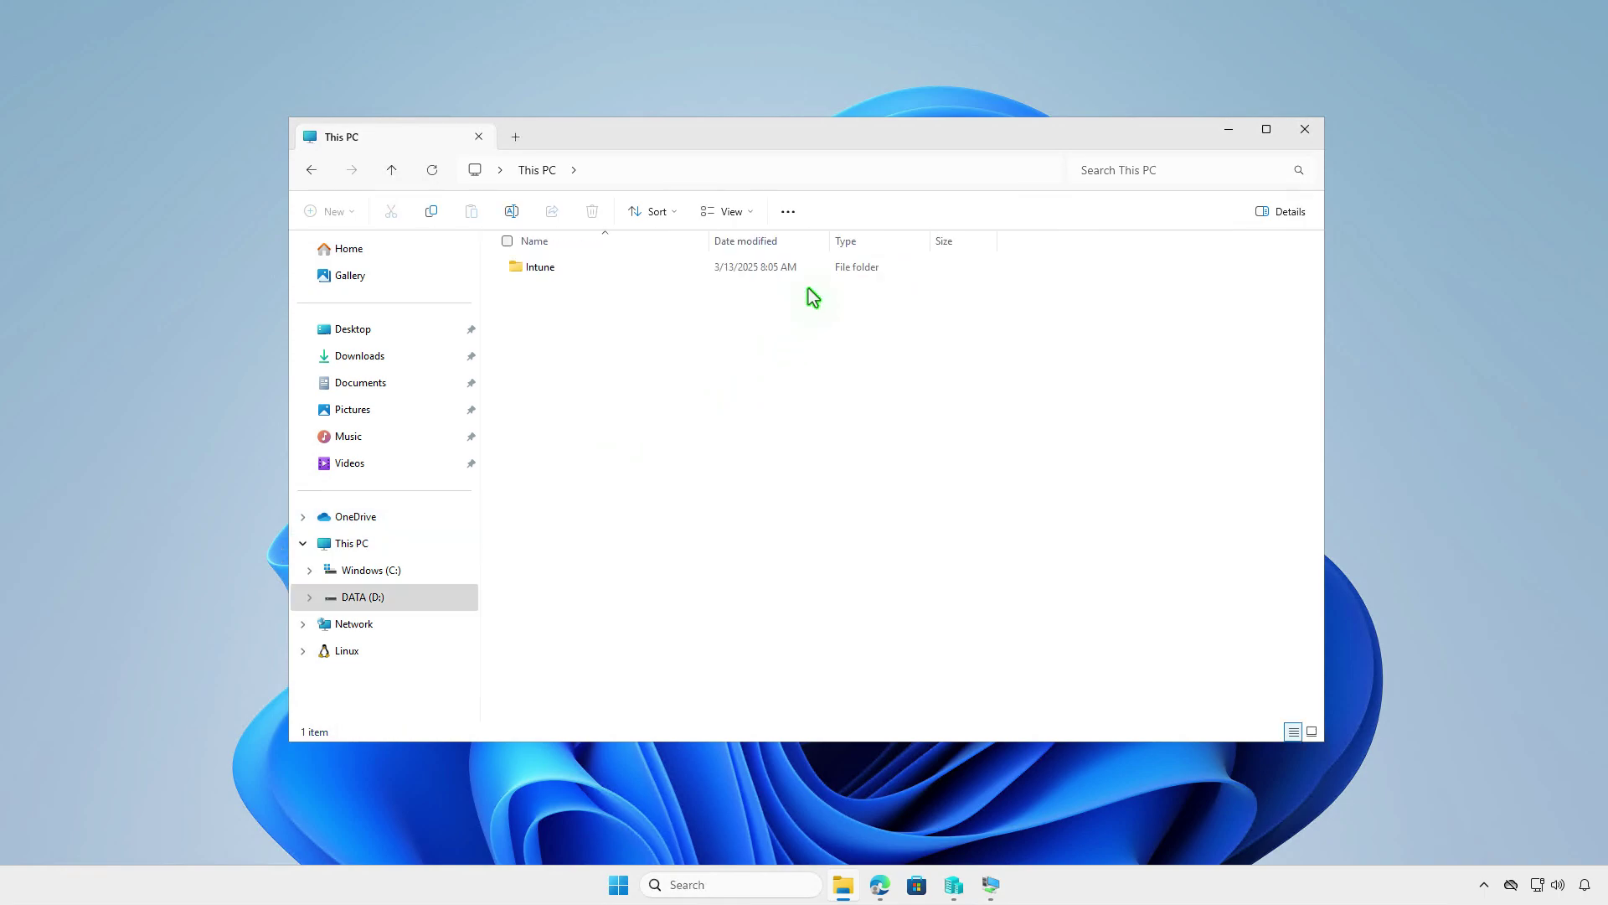
double_click(725, 276)
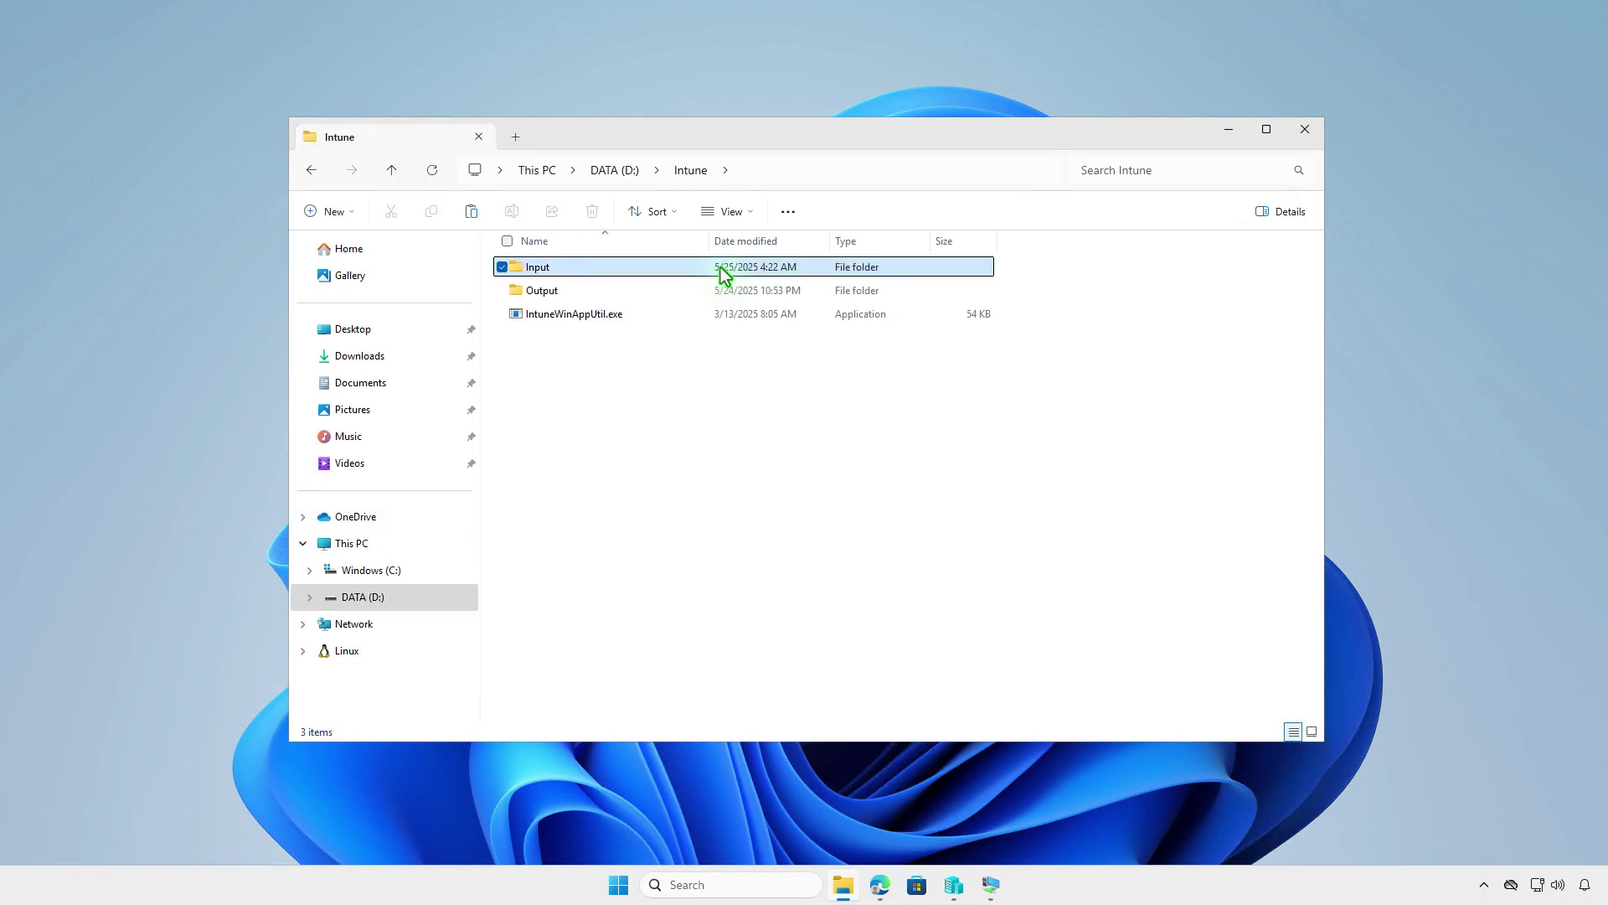
click(726, 277)
double_click(724, 276)
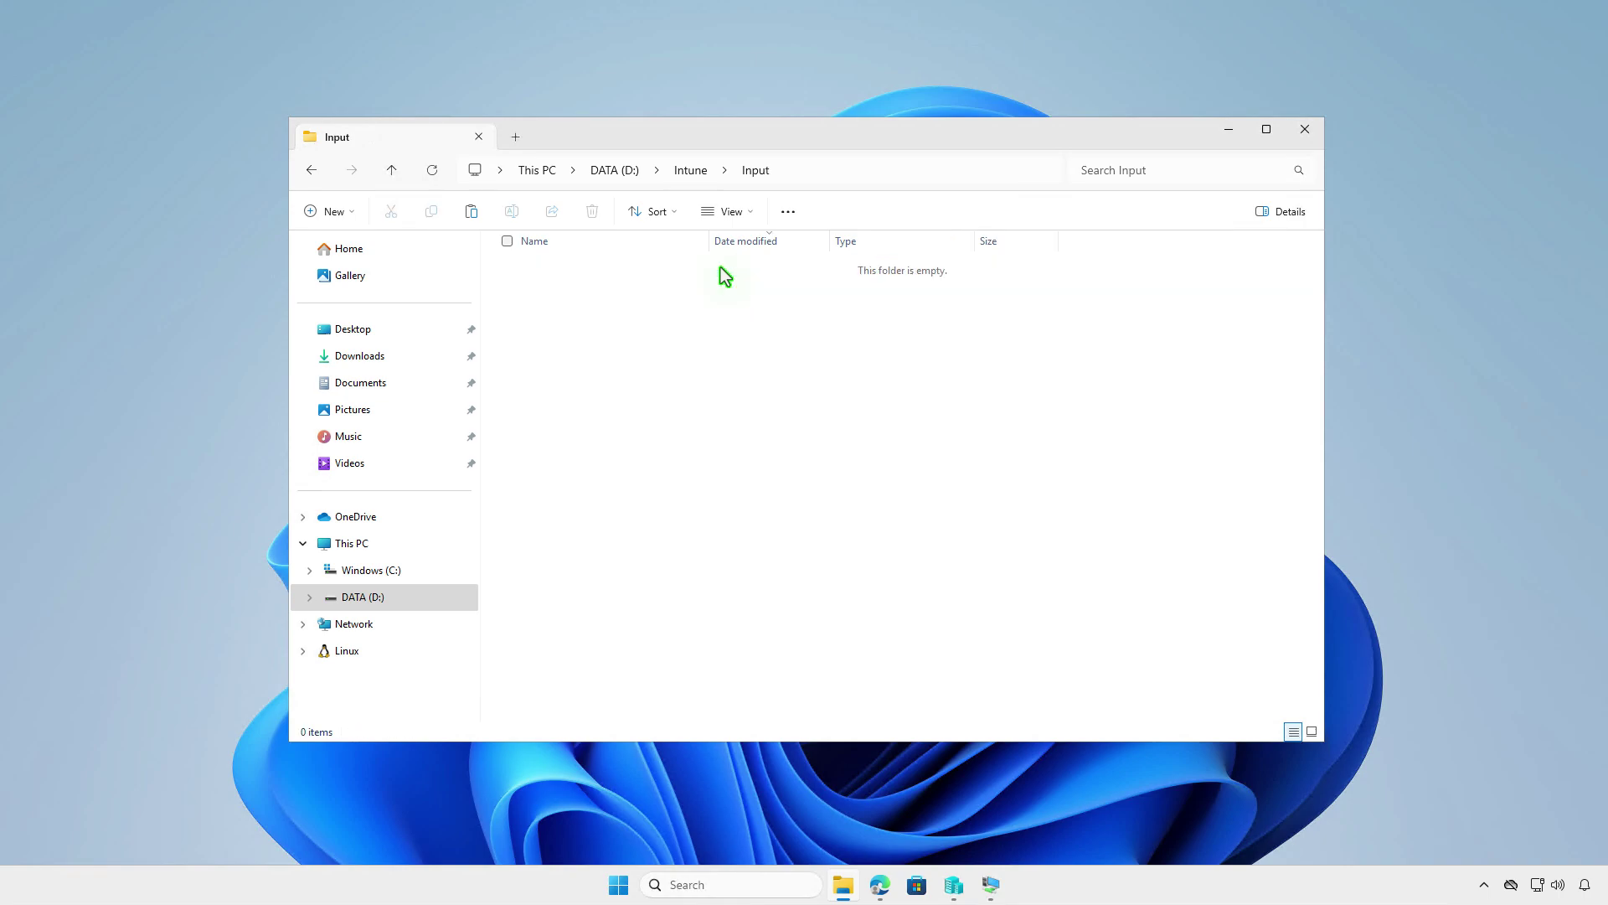
right_click(627, 335)
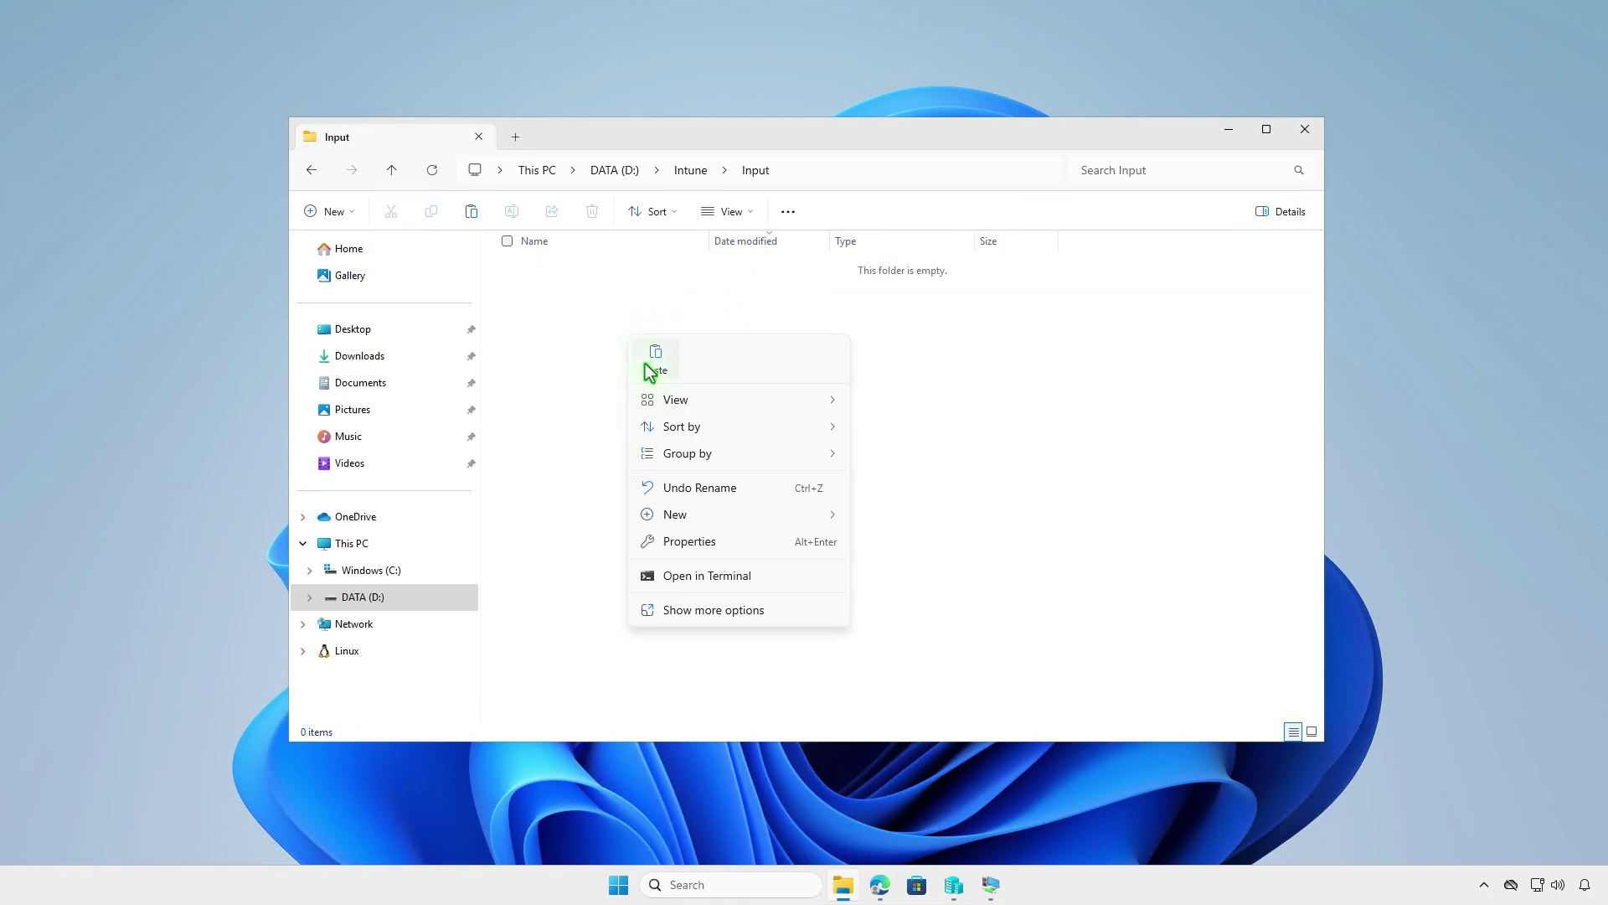
click(647, 359)
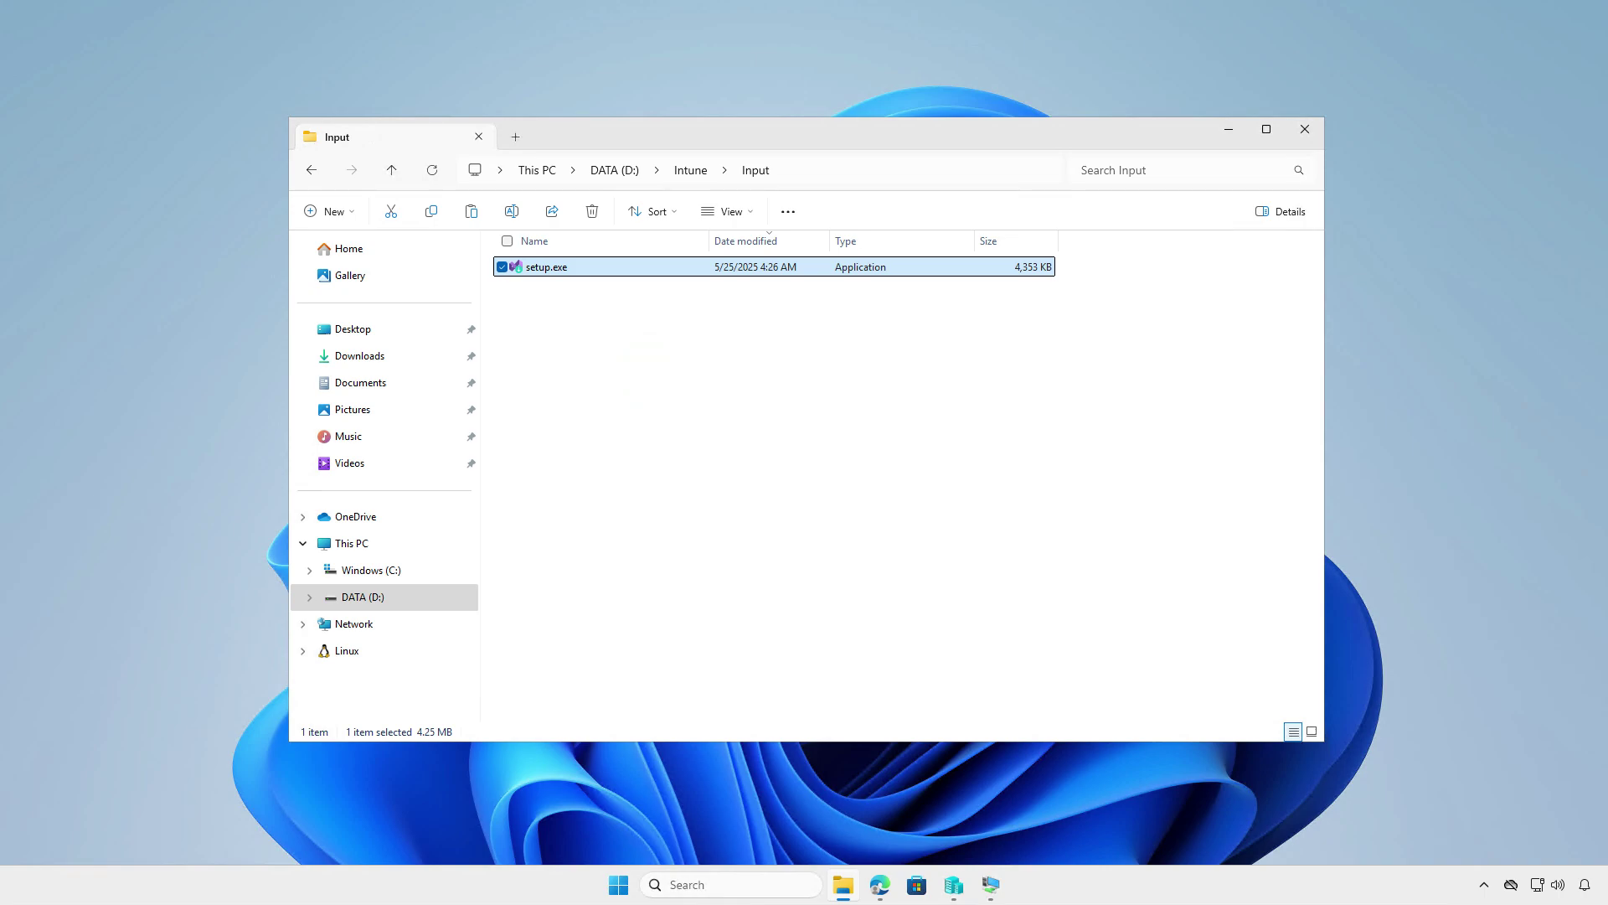
click(662, 377)
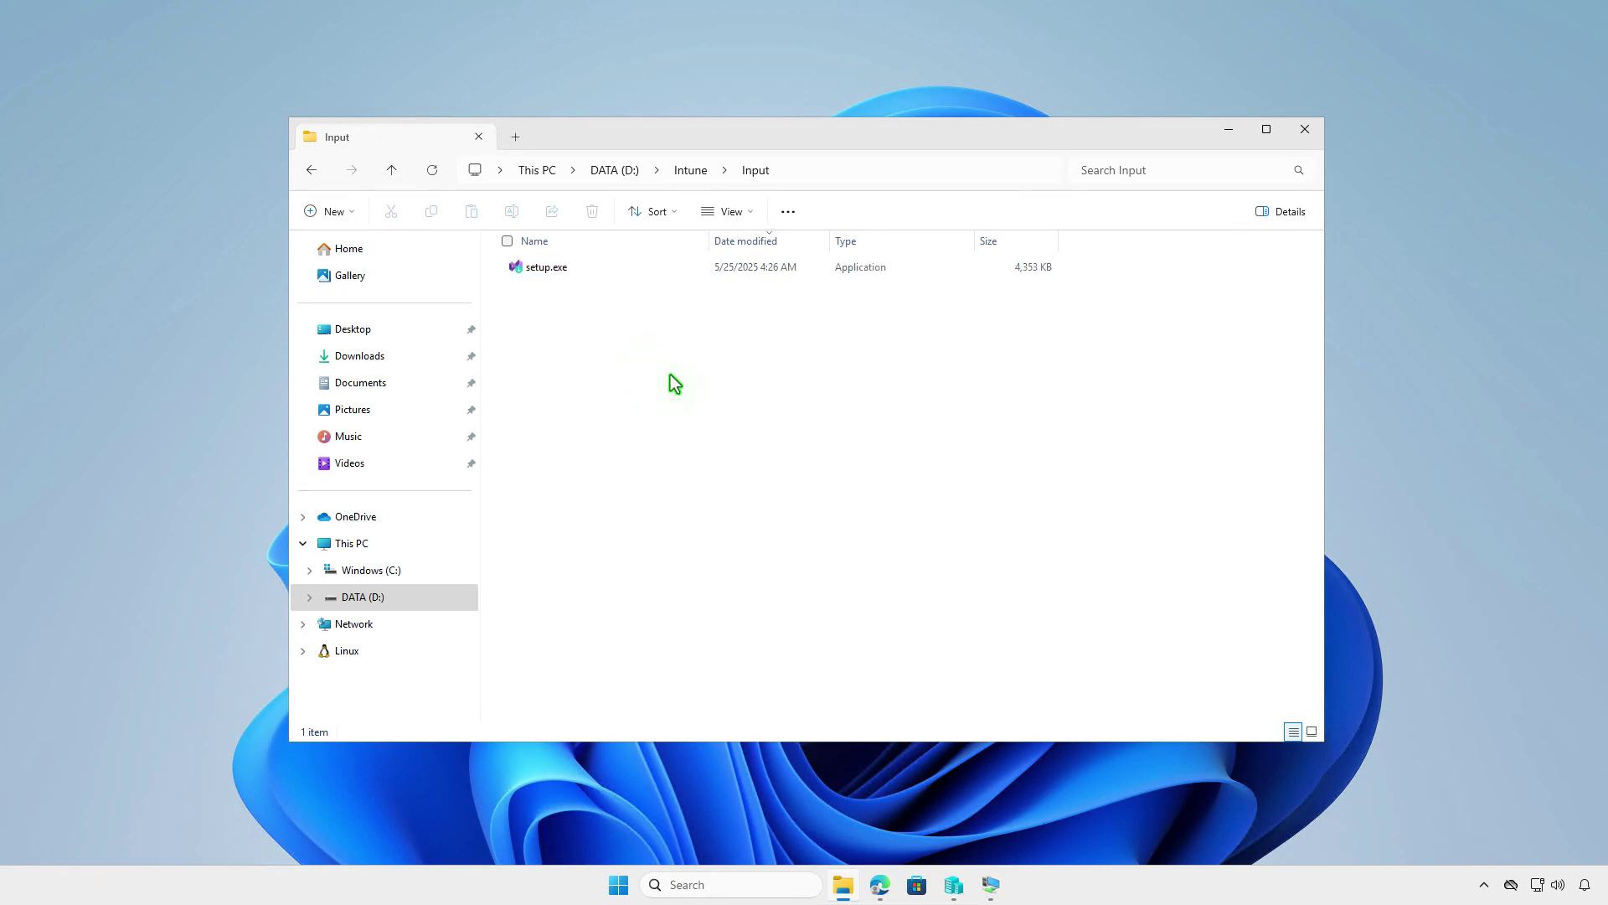
- Create a new text document in Input and paste the install script into it
right_click(671, 383)
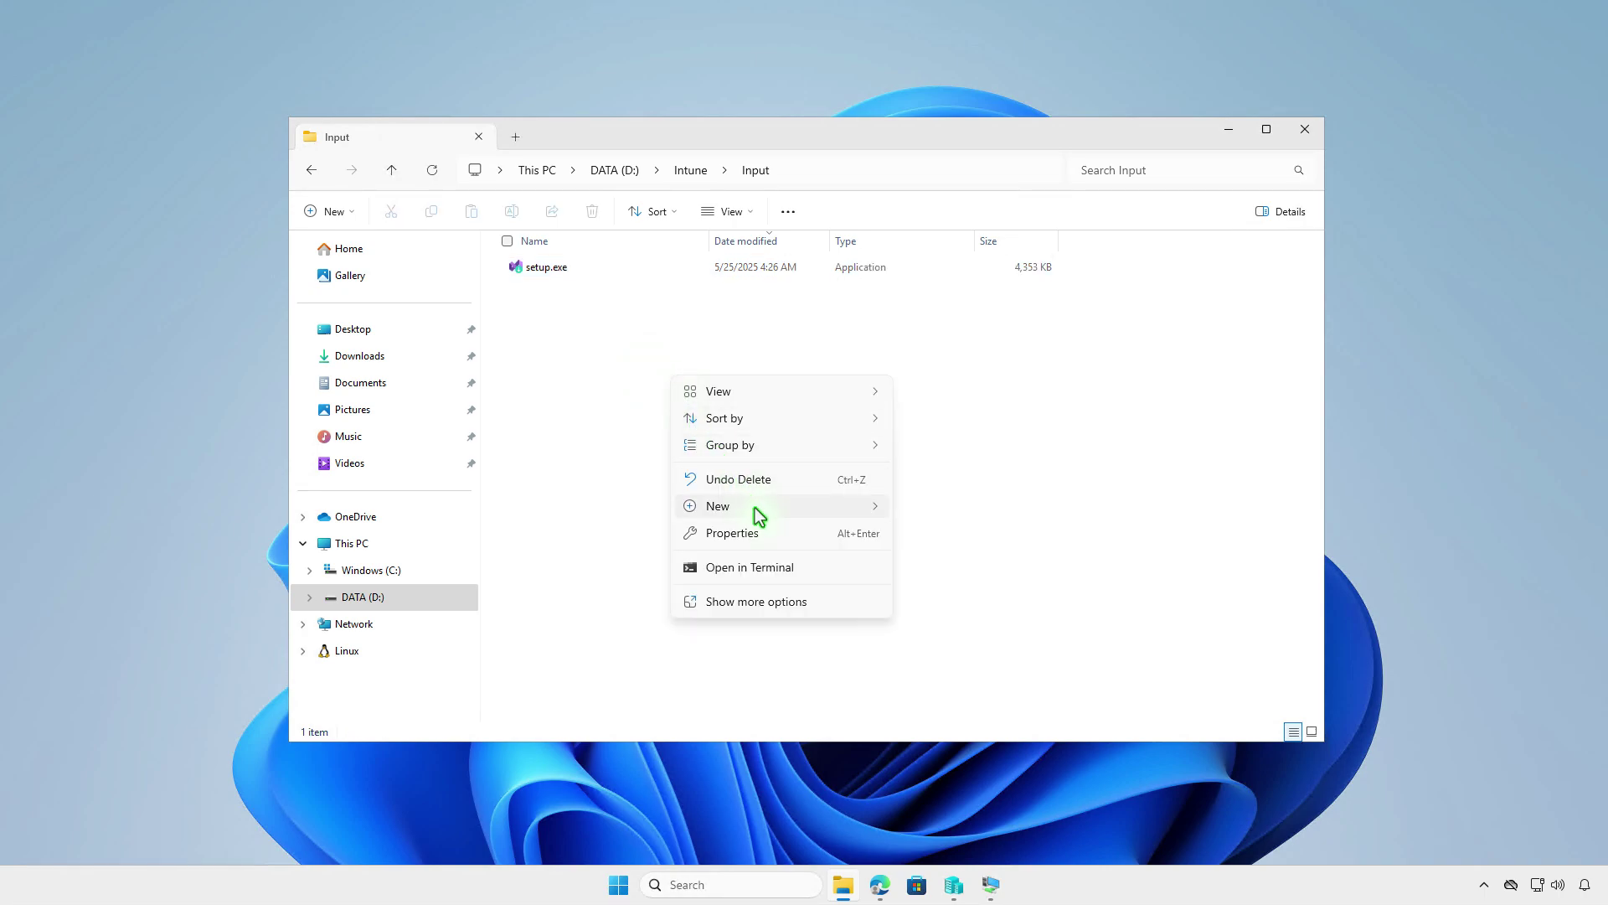
mouse_move(718, 506)
click(982, 599)
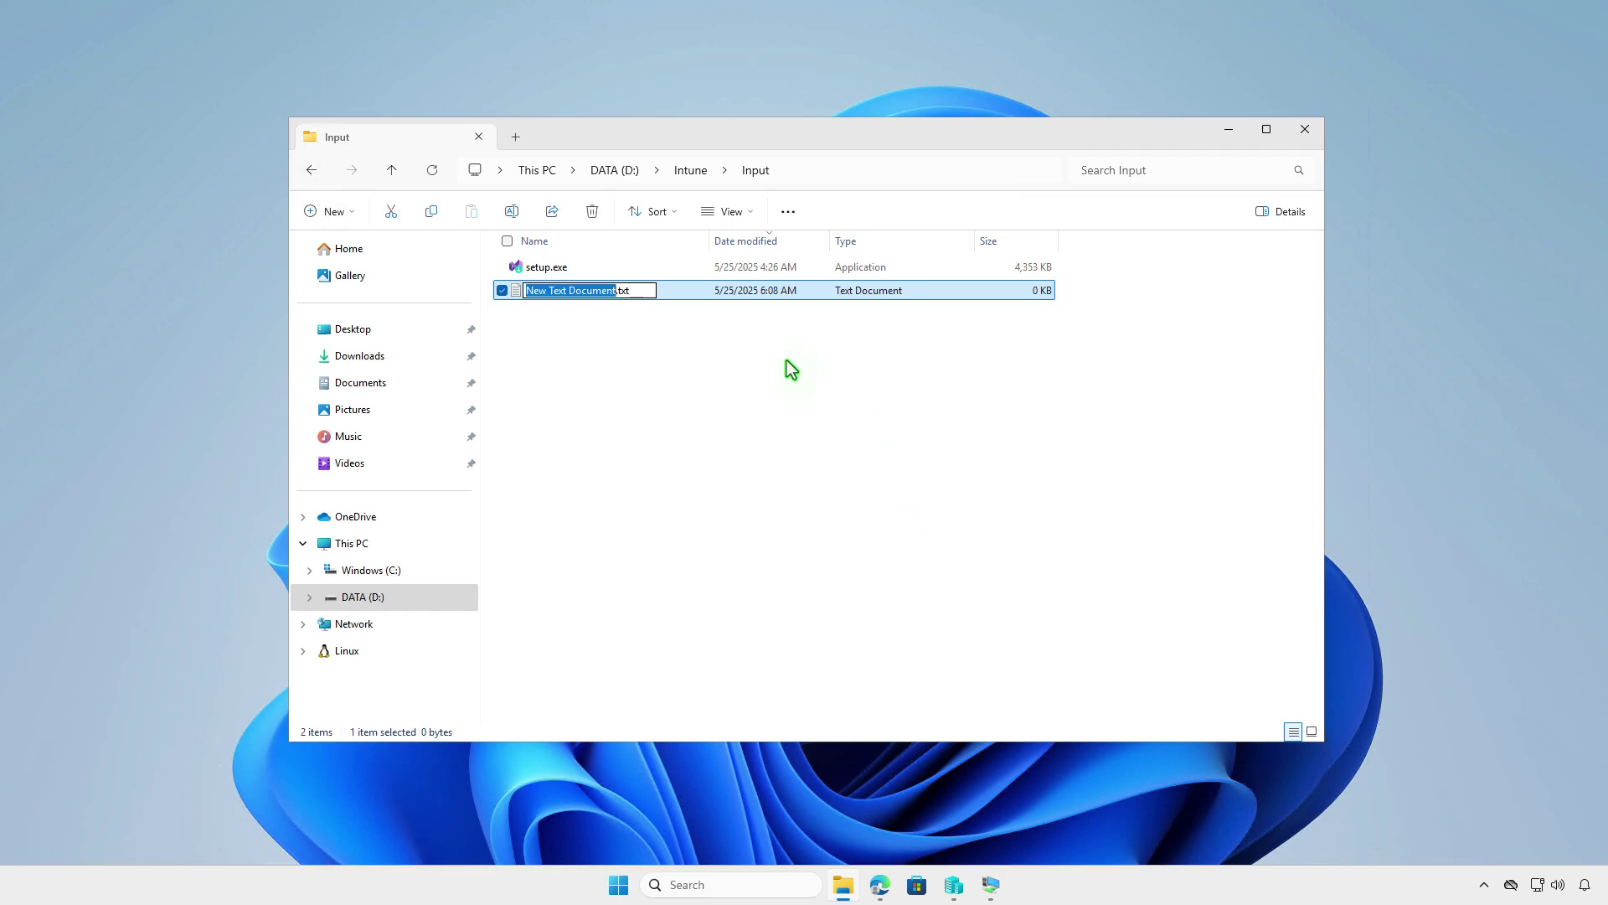
key(Return)
double_click(694, 294)
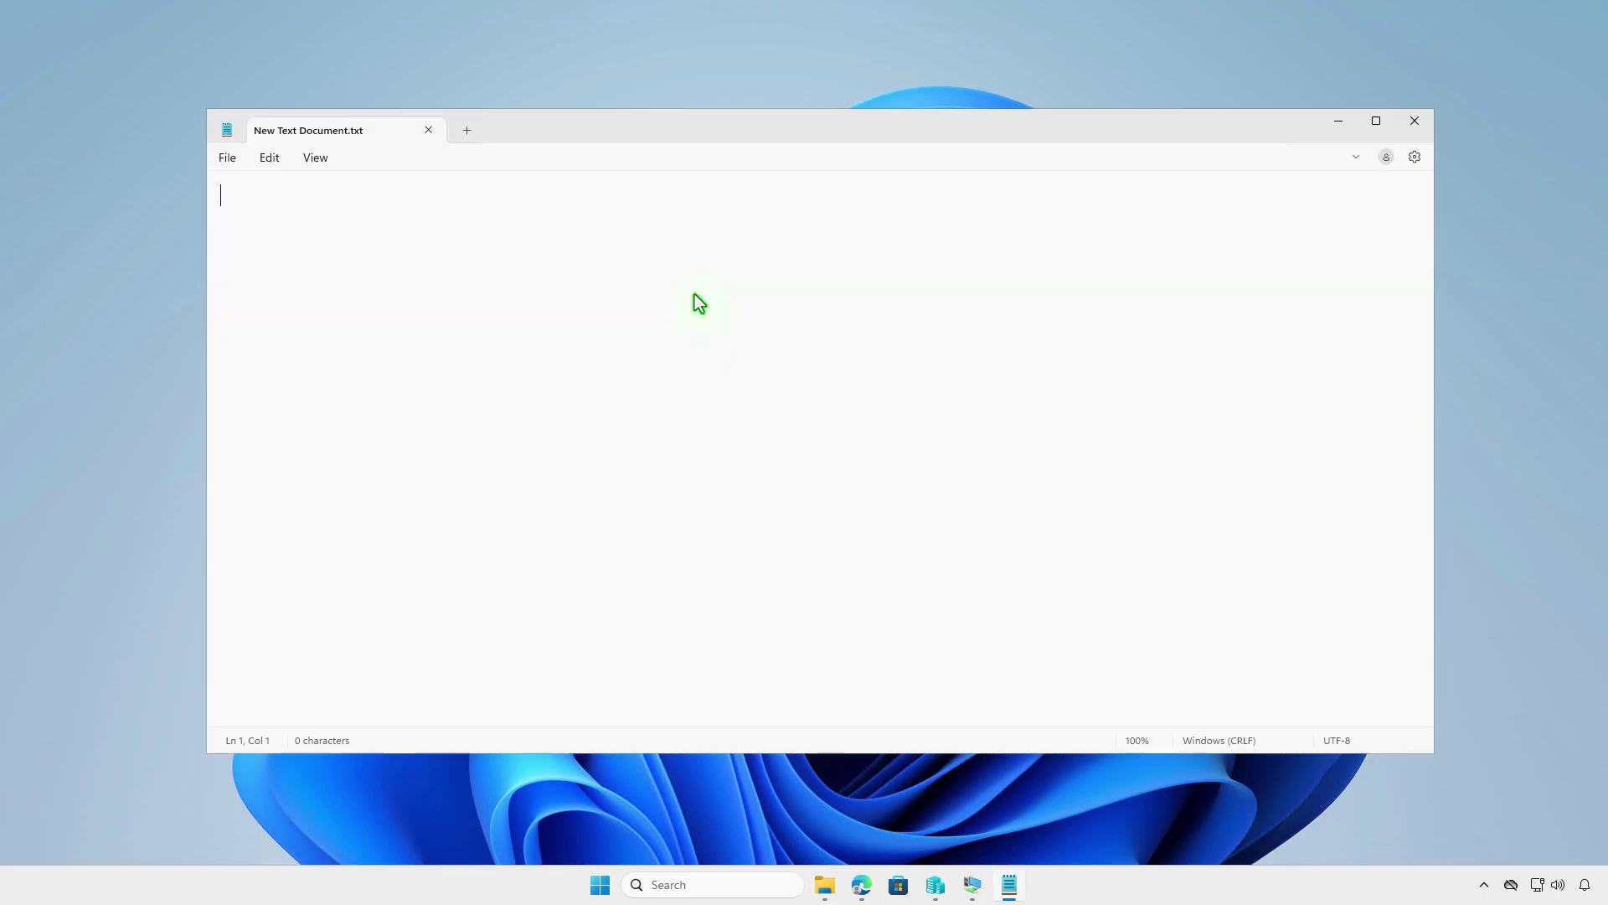
text(@echo off cd /d "%~dp0" setup.exe --passive --norestart --wait timeout /t 300)
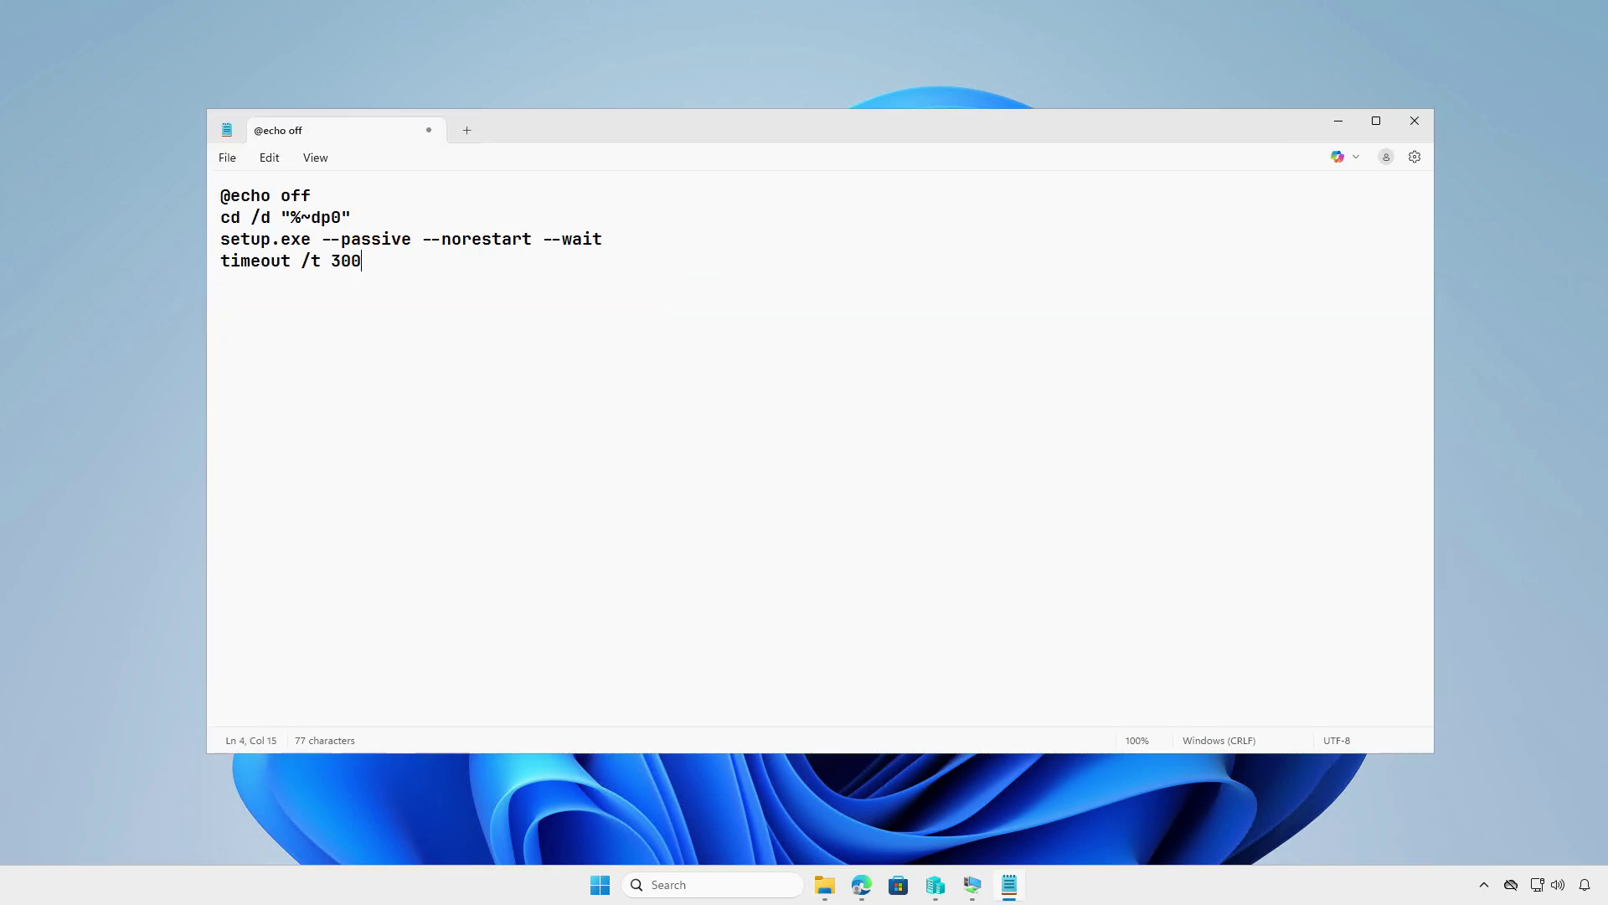
- Save the script as install.cmd with the All files type
click(227, 166)
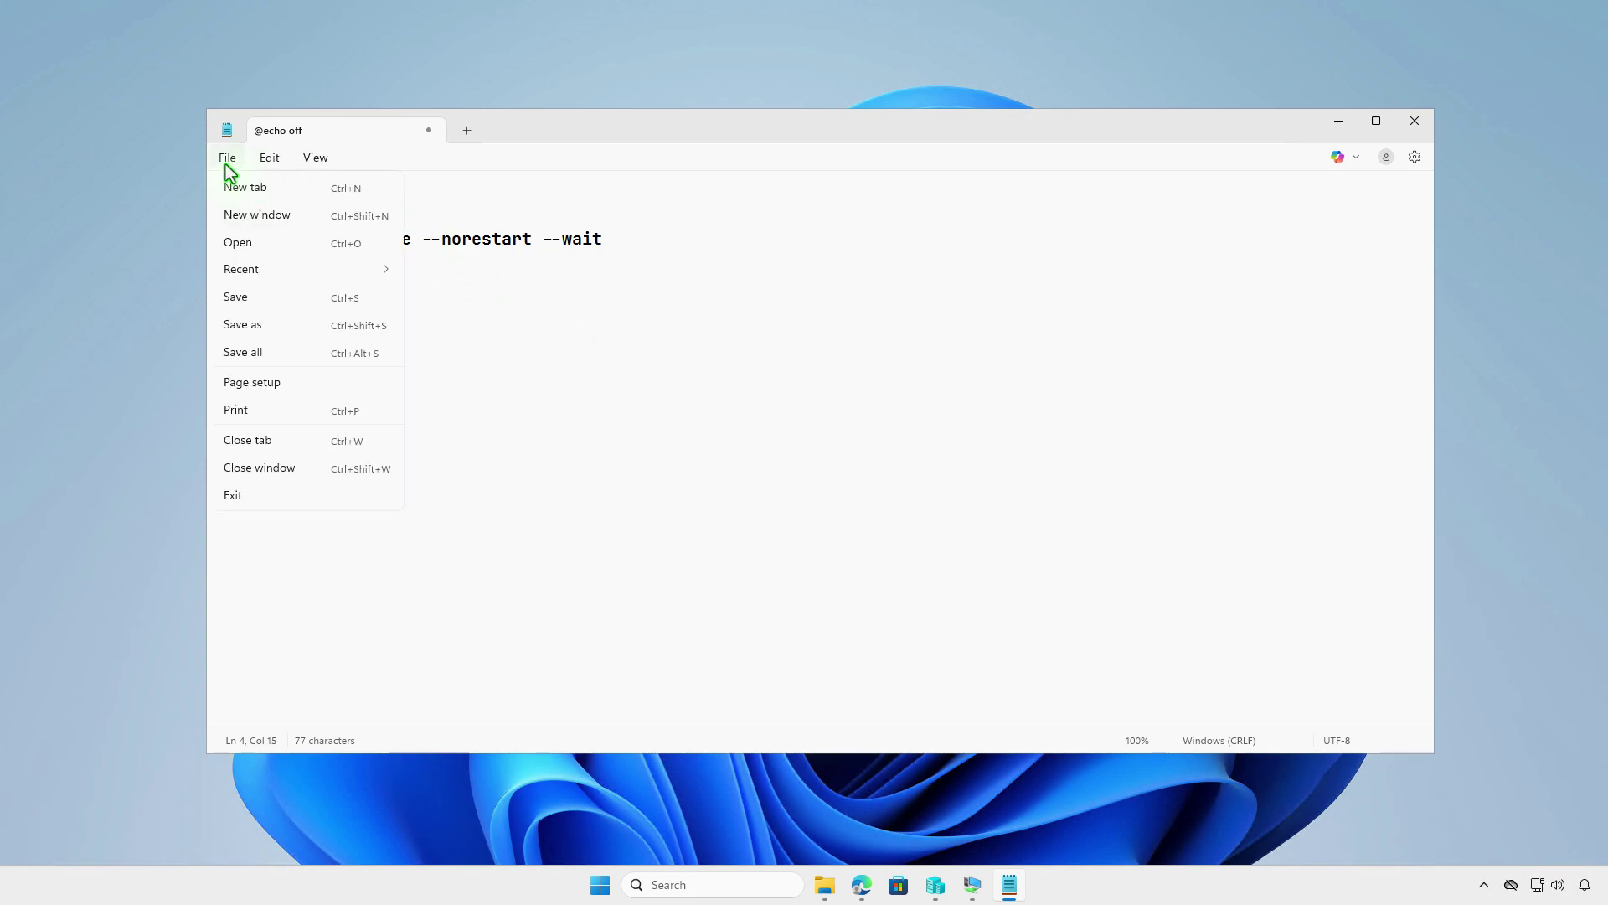
click(259, 325)
click(521, 462)
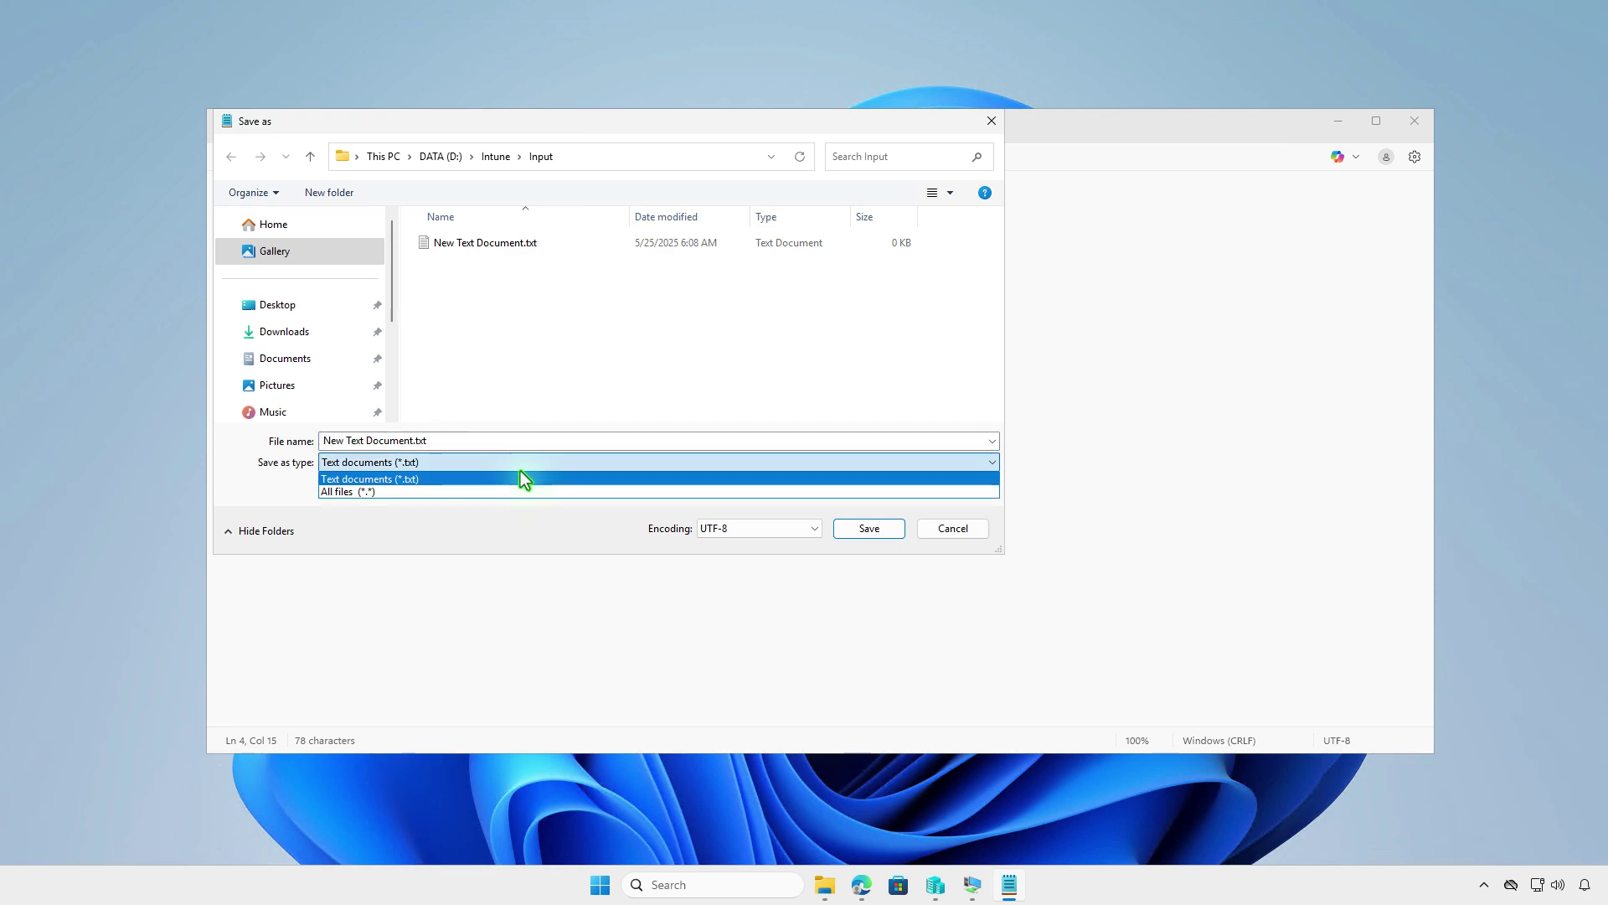
click(515, 496)
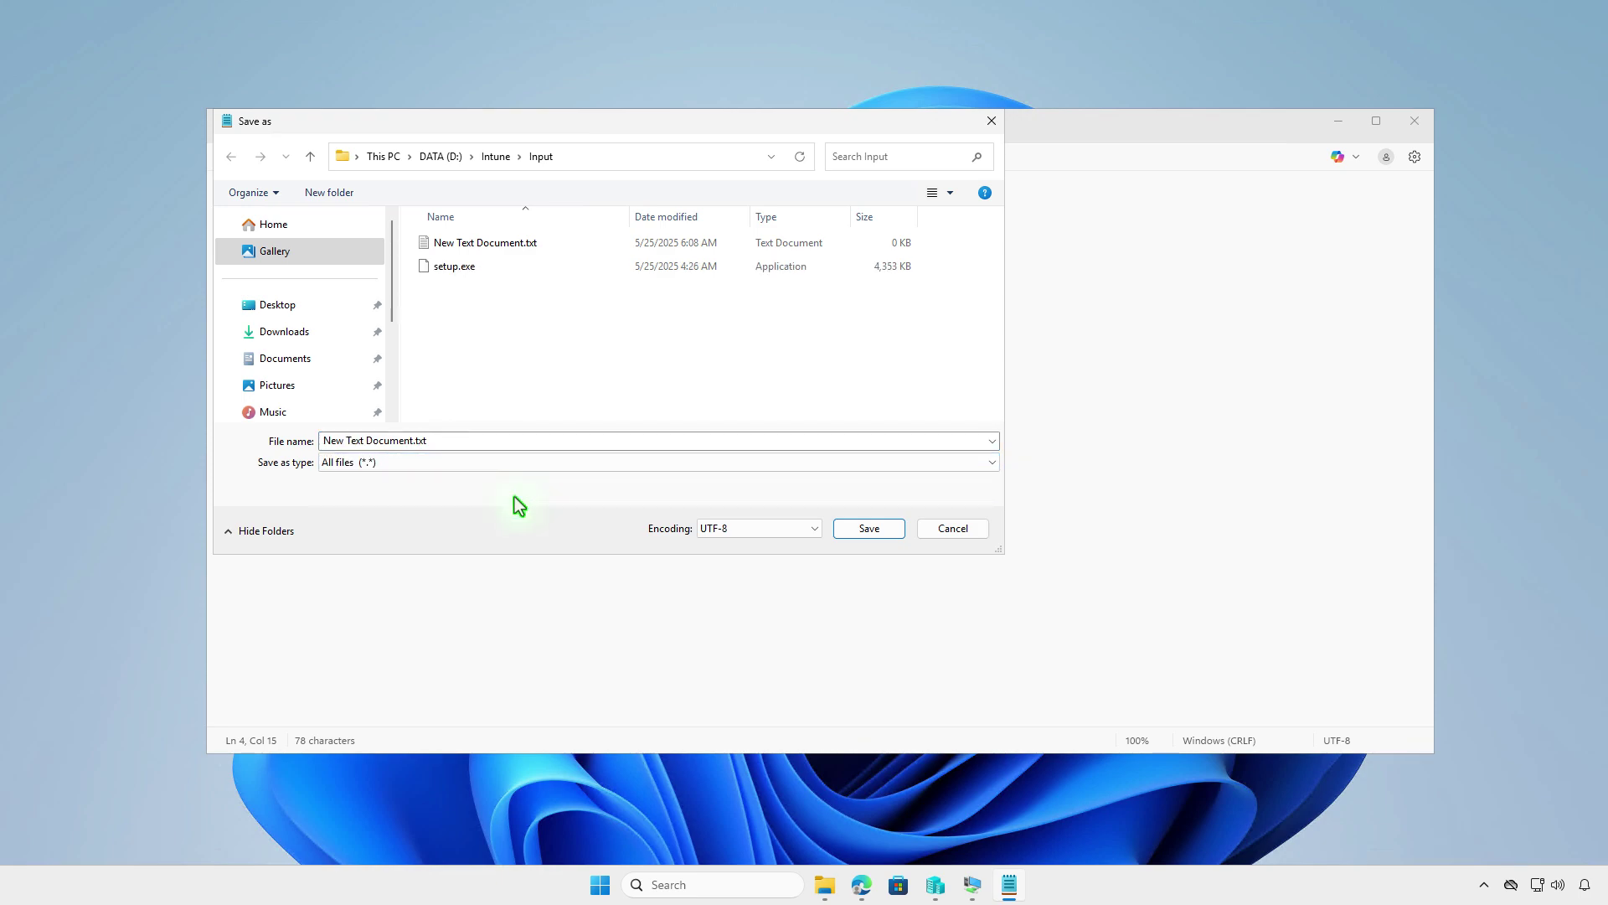
click(479, 447)
text(install)
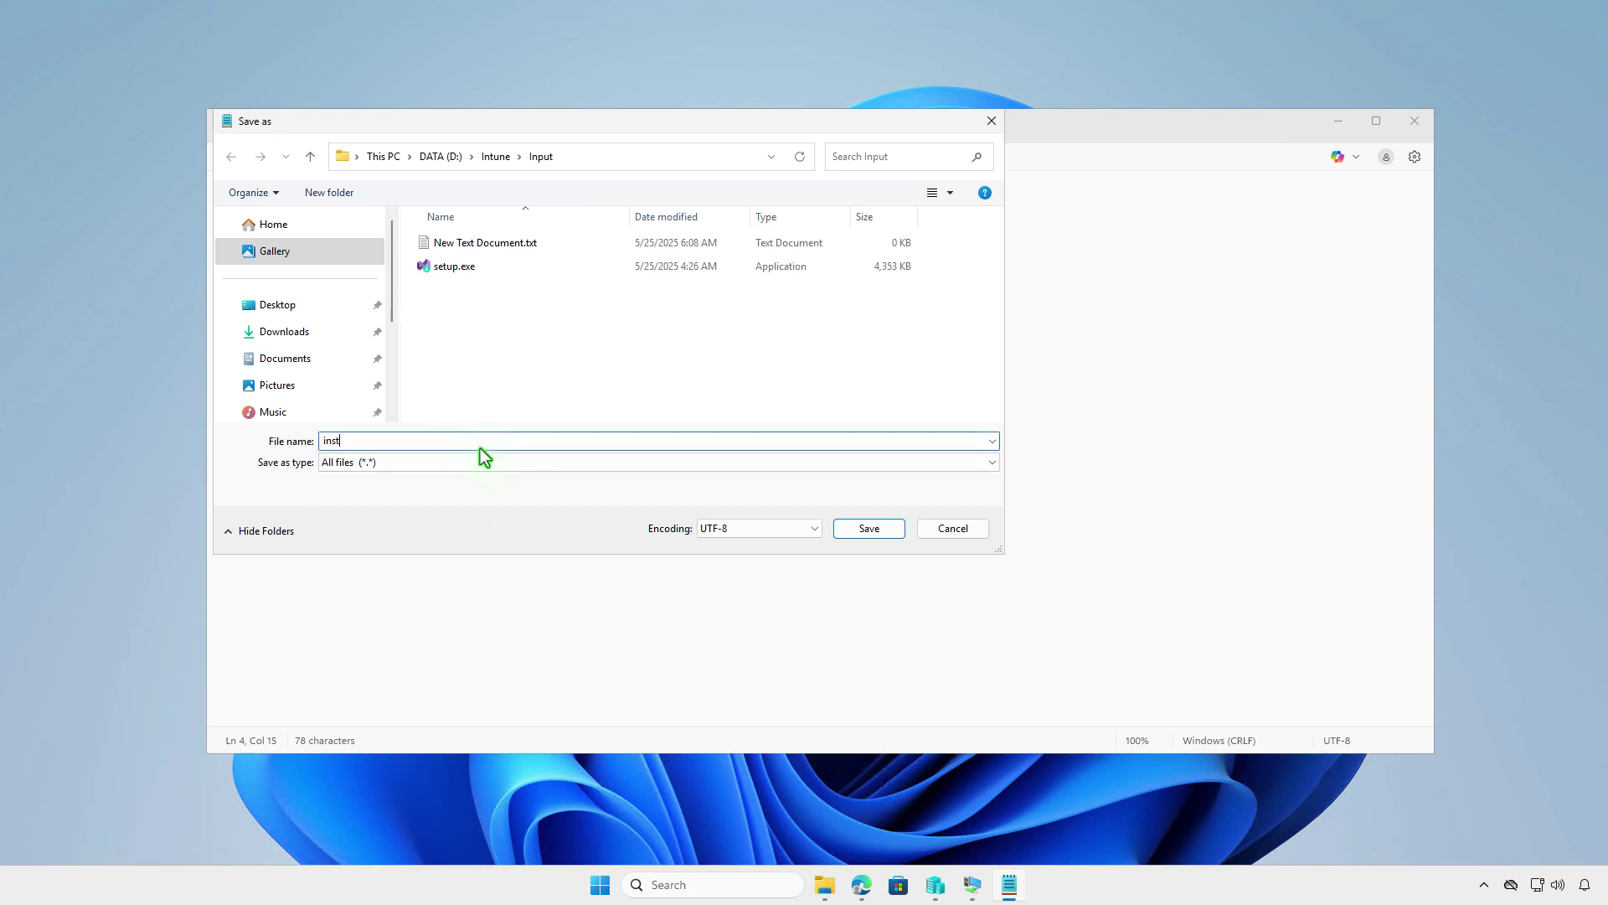
text(.cmd)
click(868, 528)
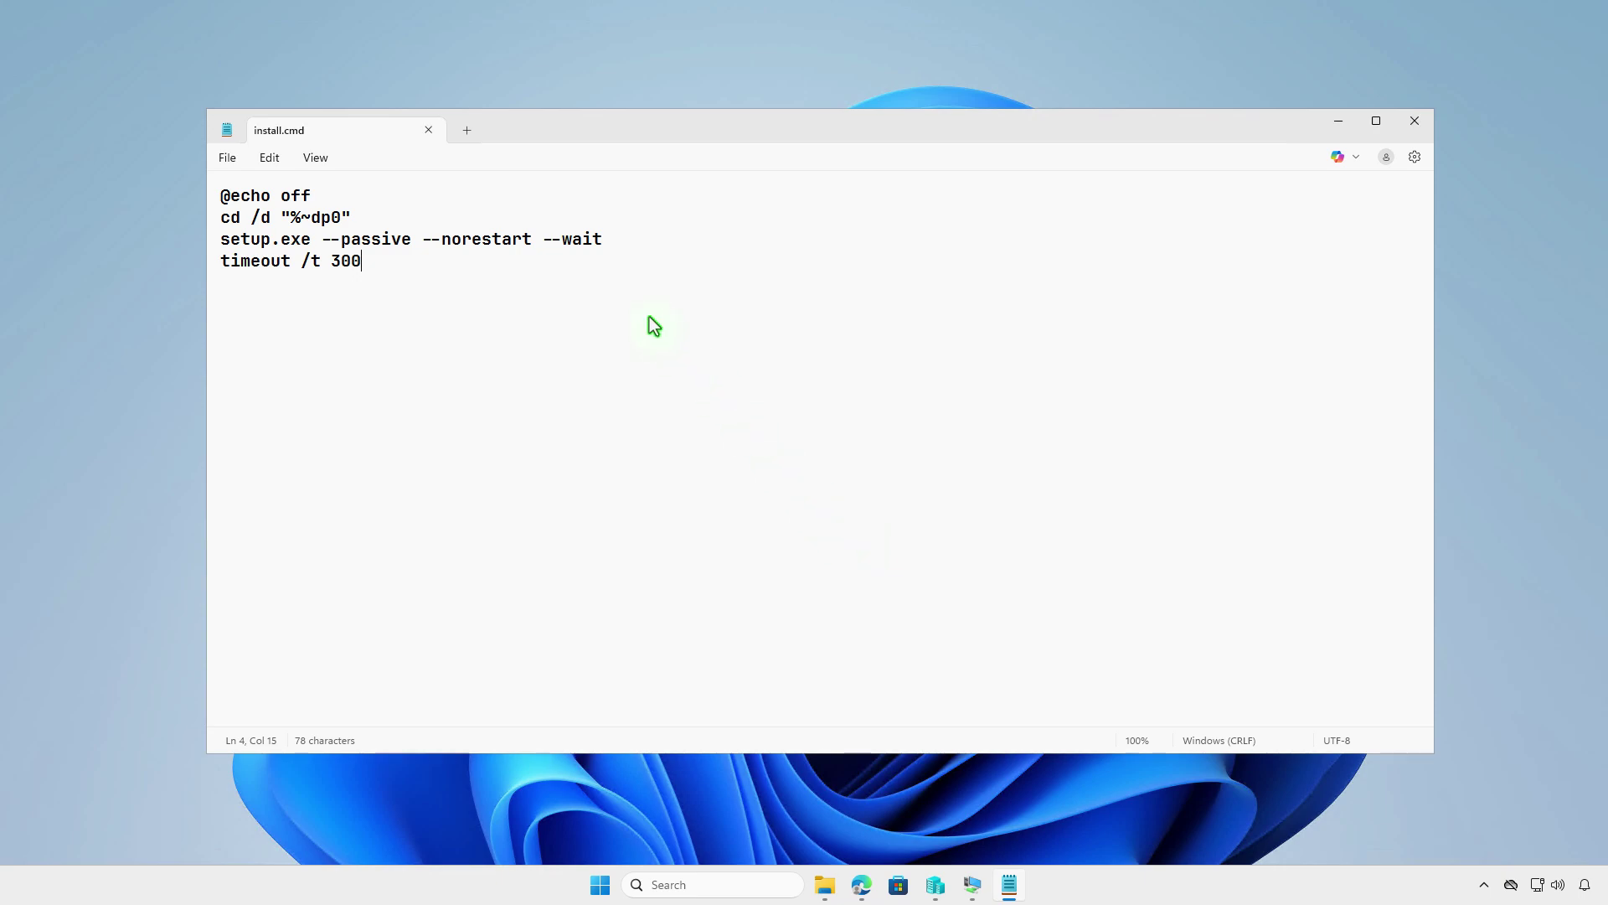
- Reopen the empty text document and paste the Visual Studio uninstall script
click(429, 131)
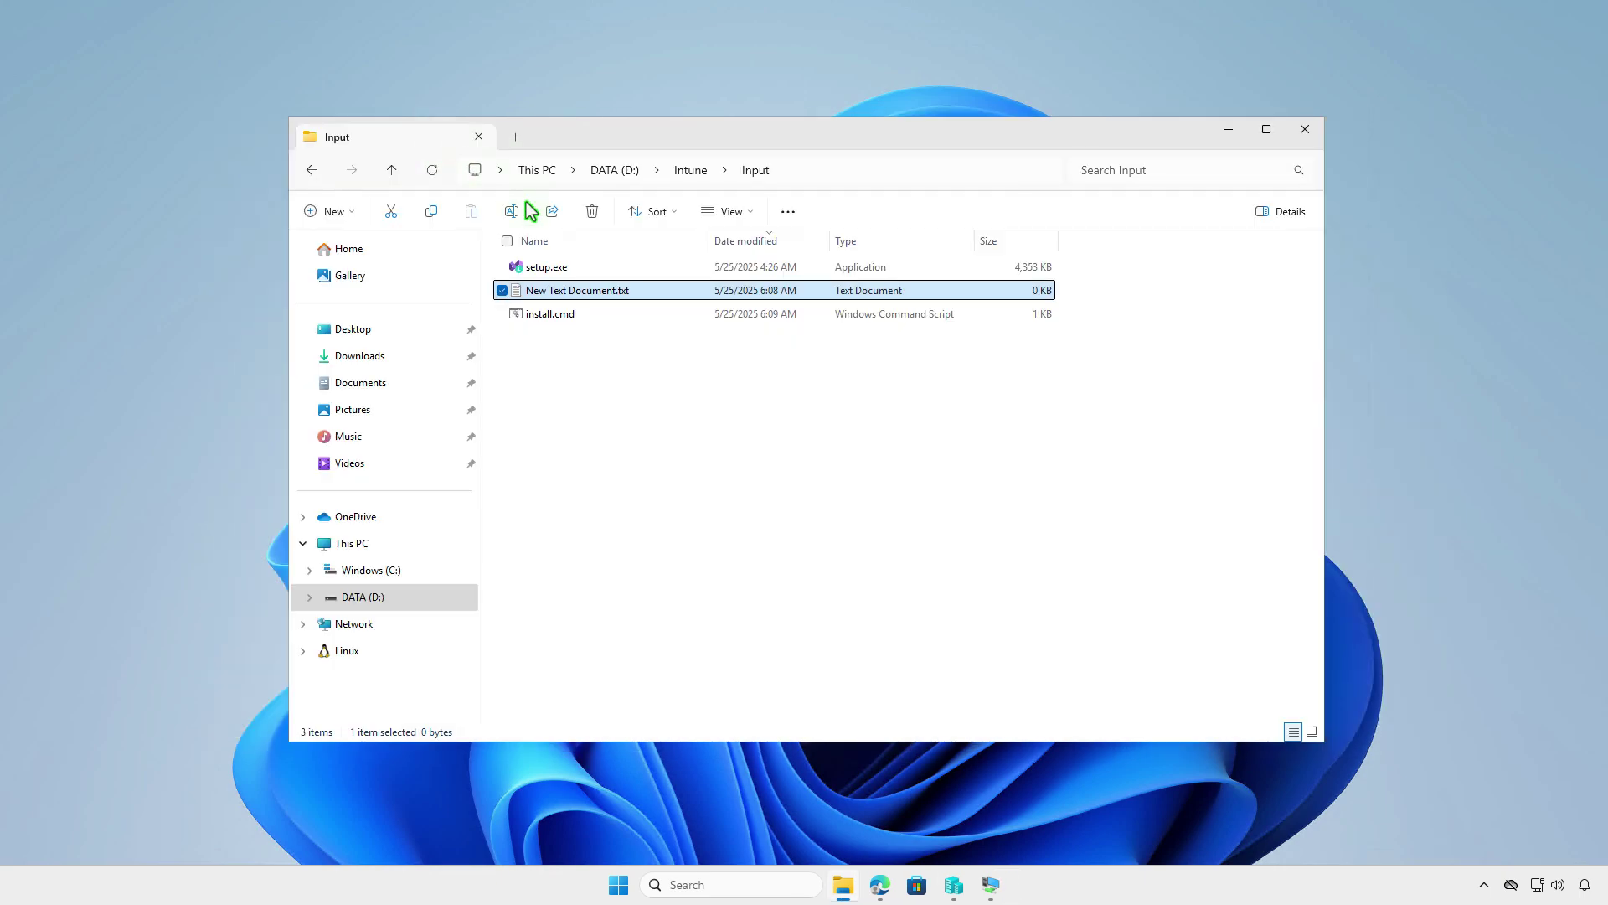
double_click(673, 287)
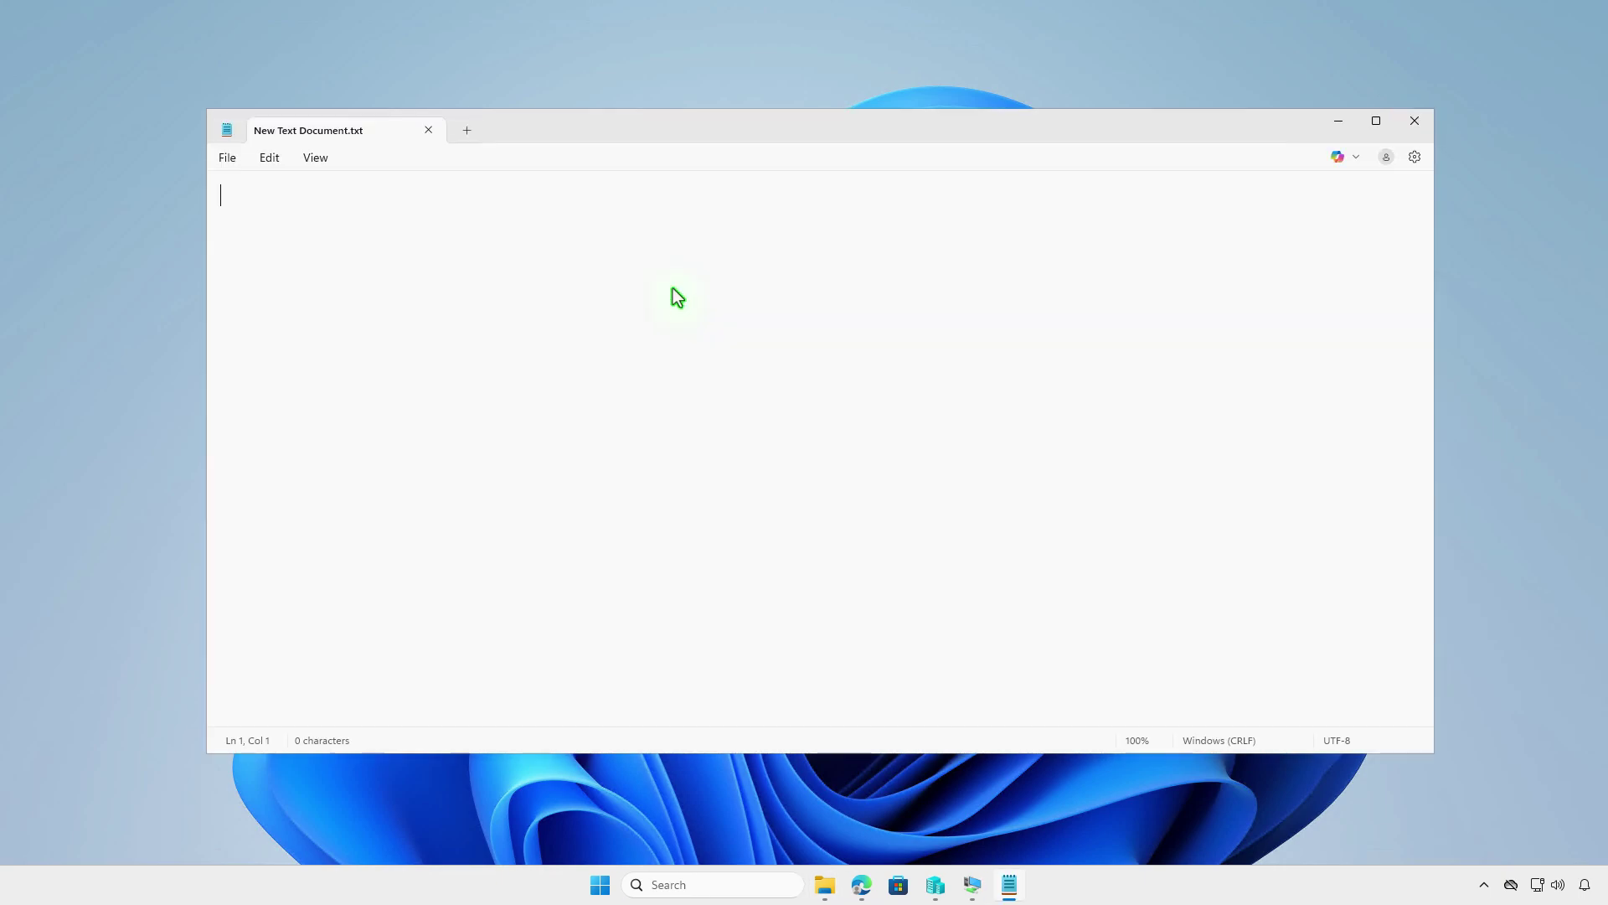
text(@echo off cd /d "%~dp0" setup.exe uninstall --productId Microsoft.VisualStudio.Product.Community --channelId VisualStudio.17.Release --quiet timeout /t 300)
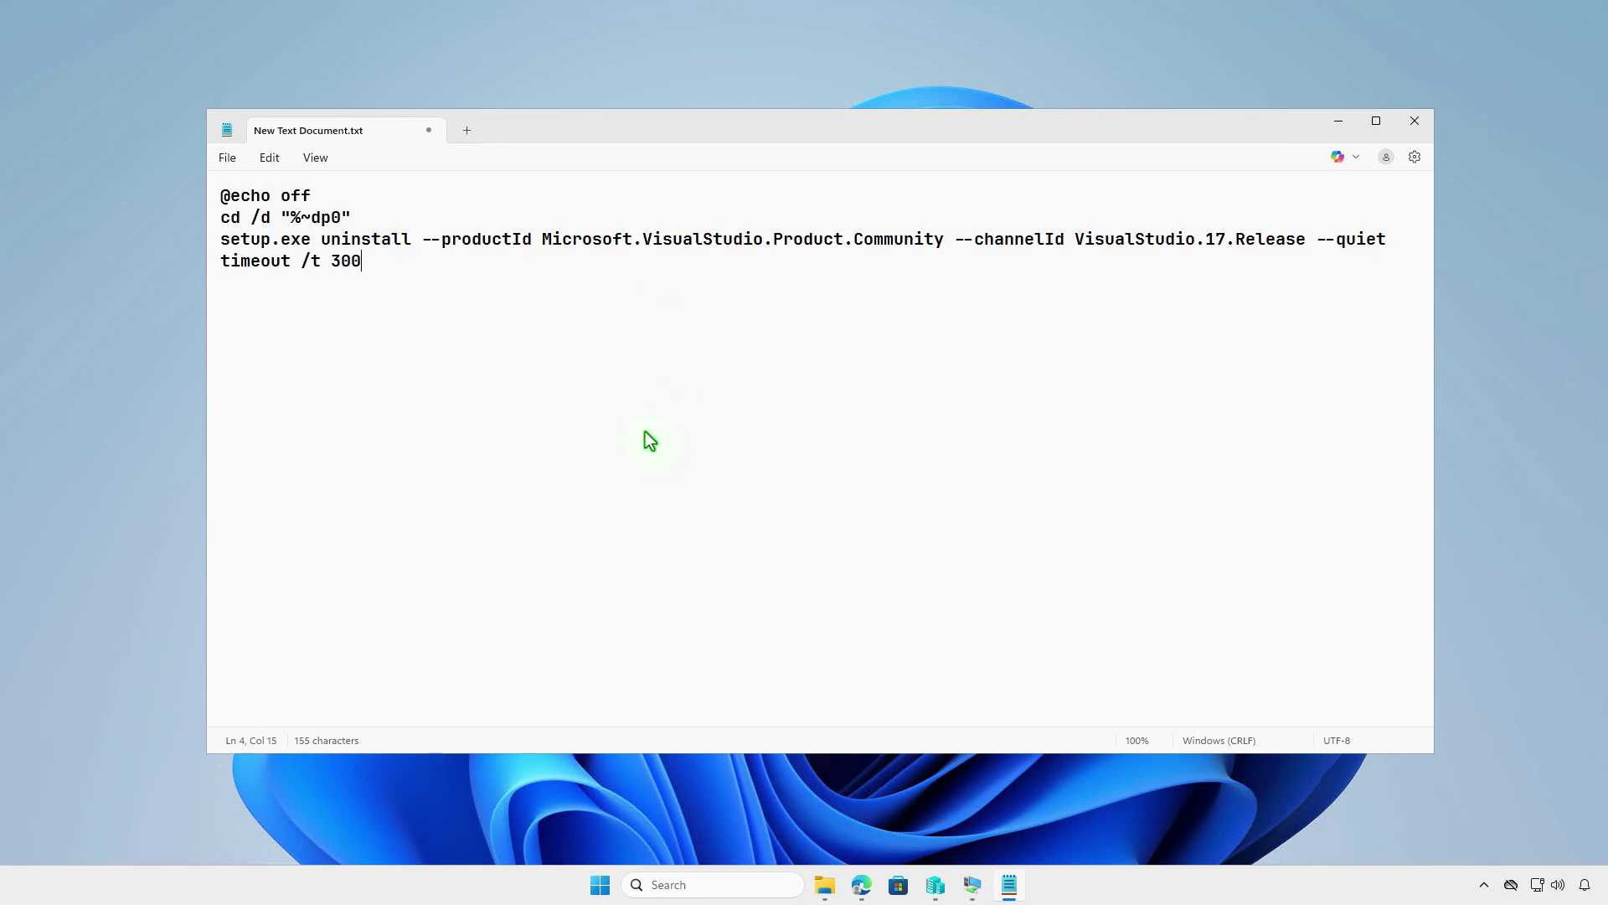
- Save the uninstall script as uninstal.cmd with the All files type
click(228, 158)
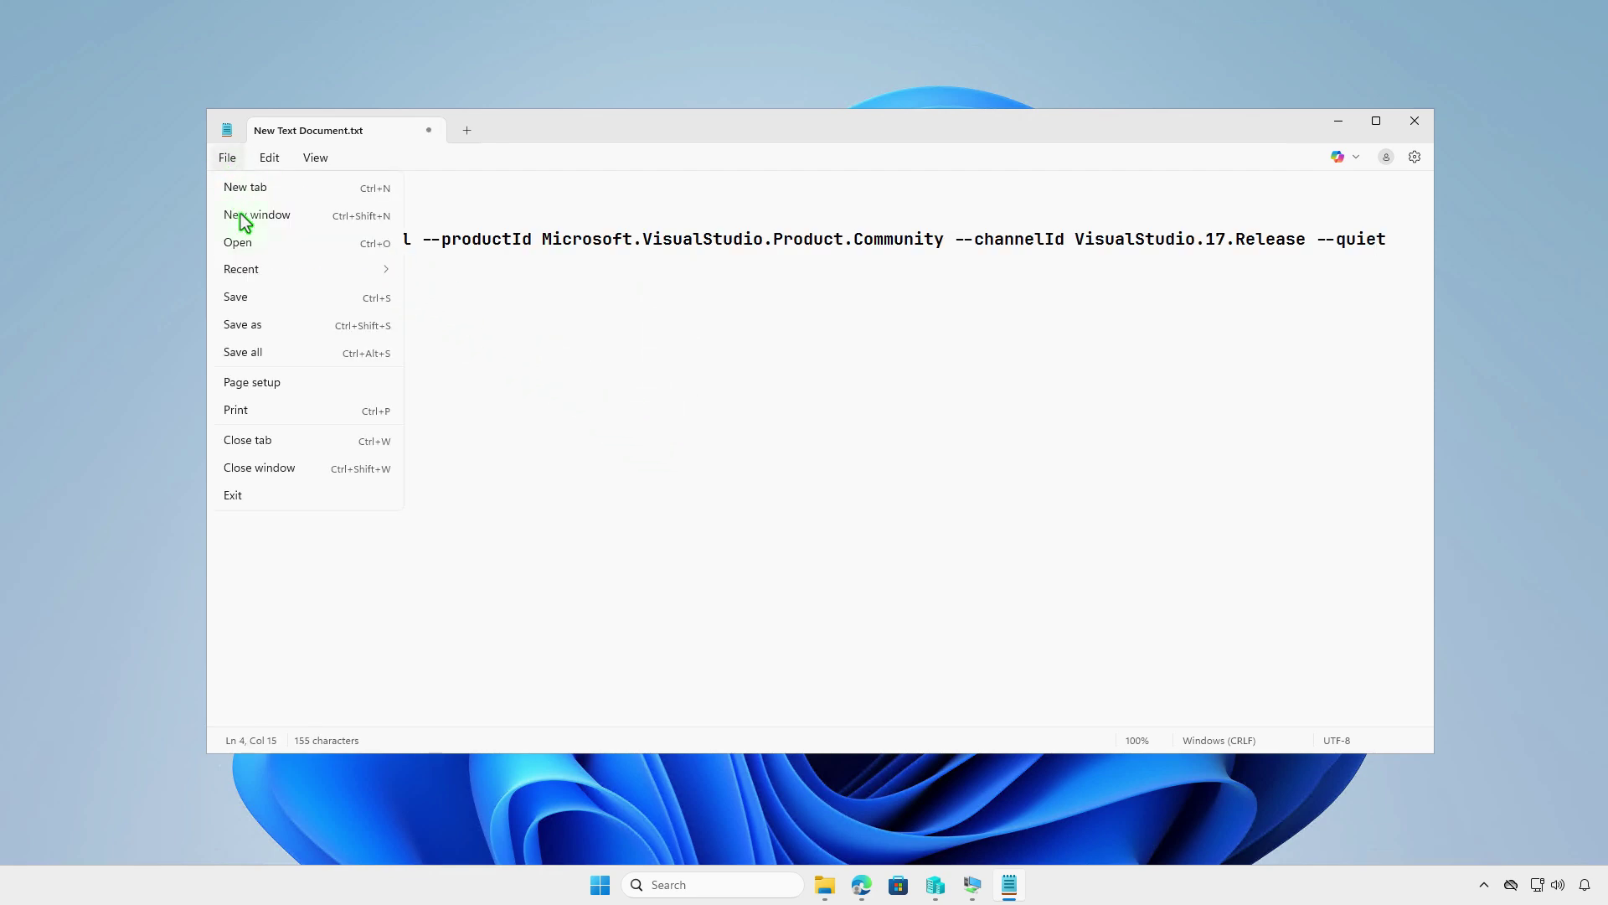
click(266, 321)
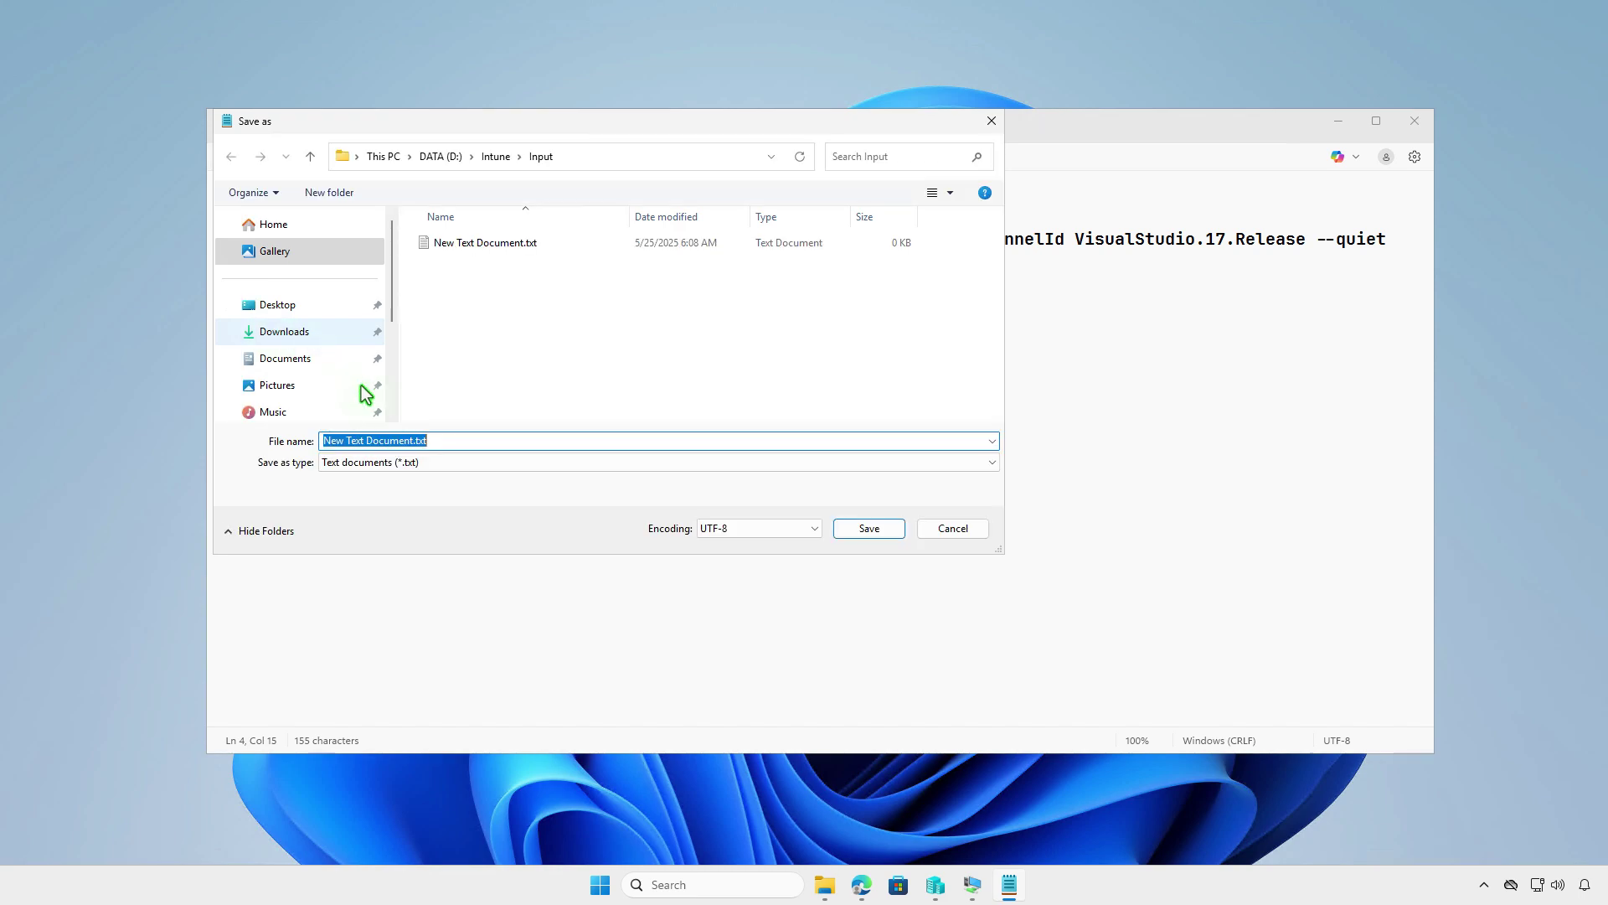
click(530, 465)
click(509, 493)
click(486, 443)
text(un)
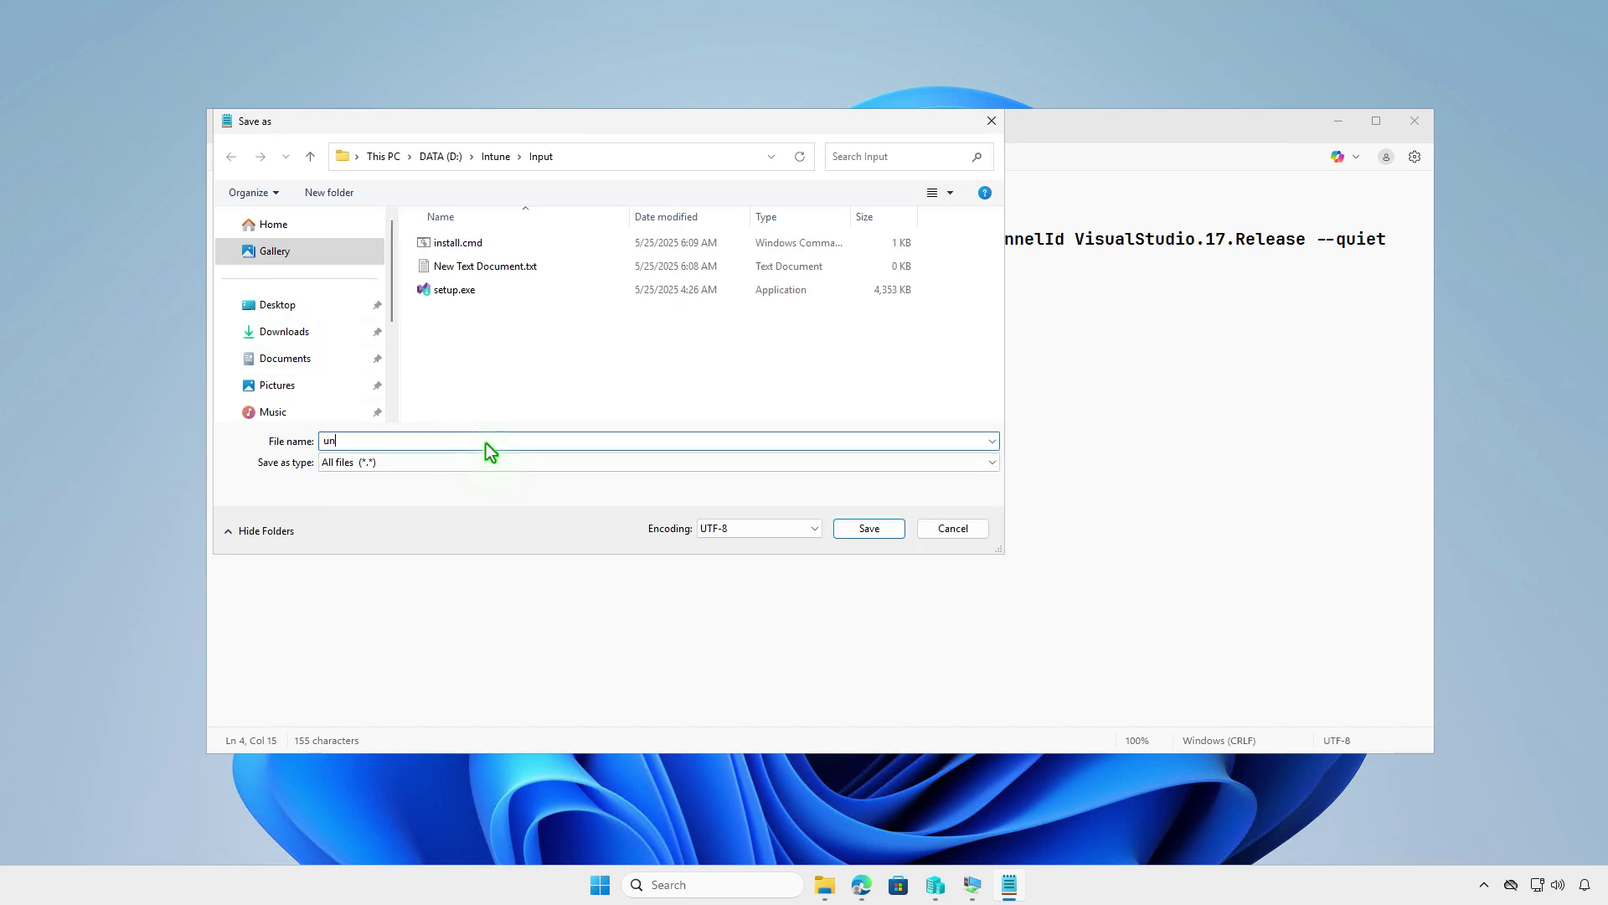
text(instal.cmd)
click(863, 531)
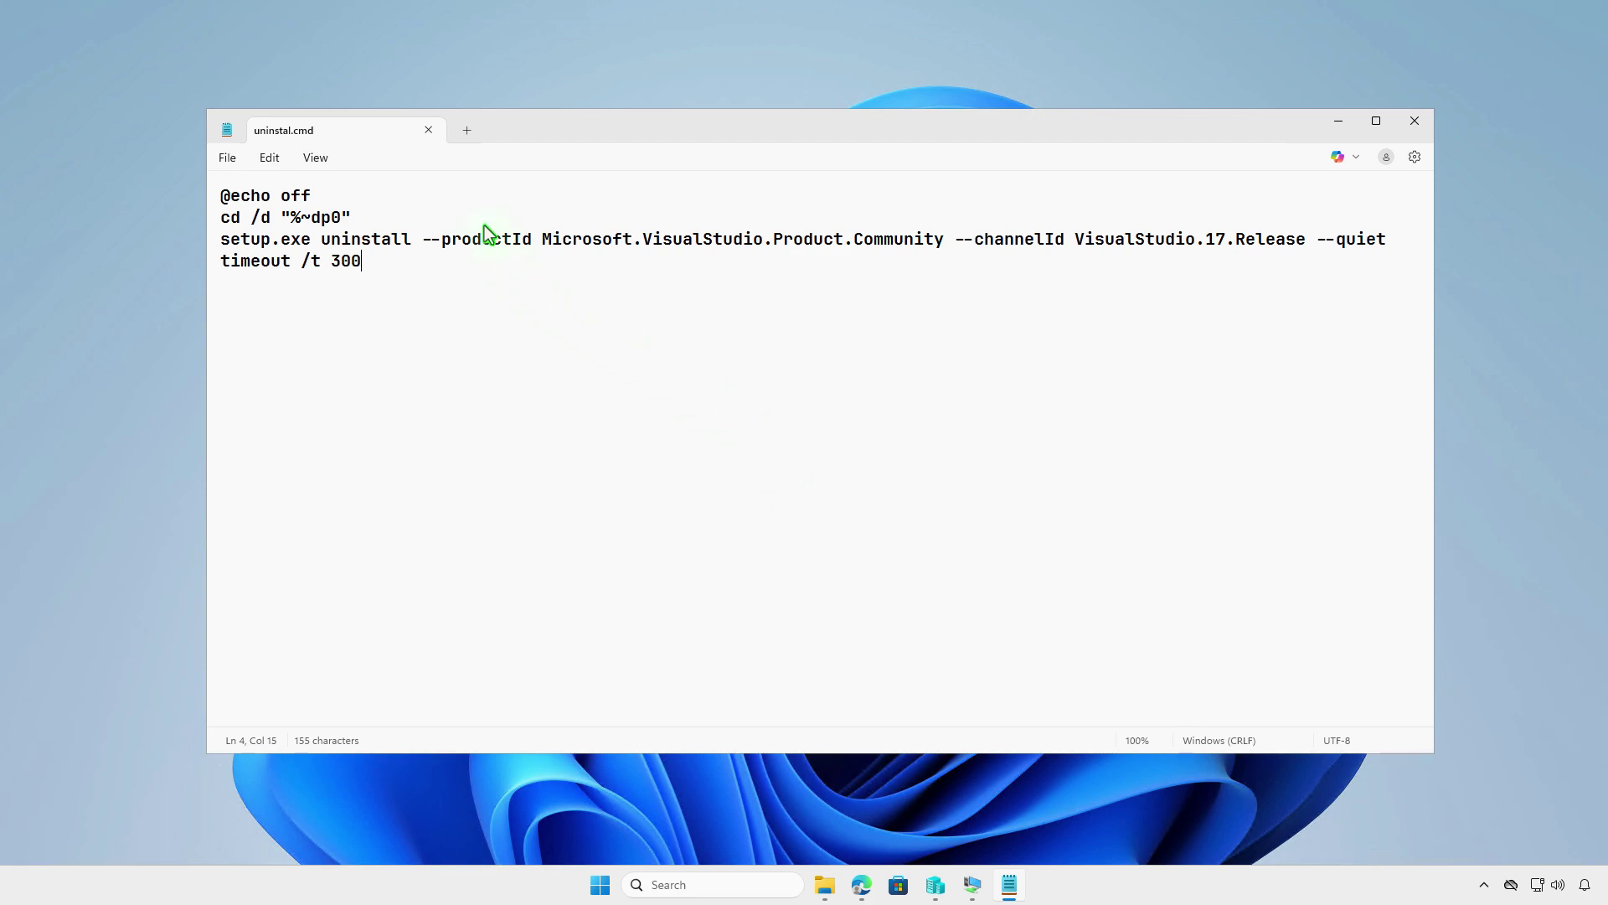
- Remove the leftover text document, return to D:\Intune, and minimize the window
click(429, 131)
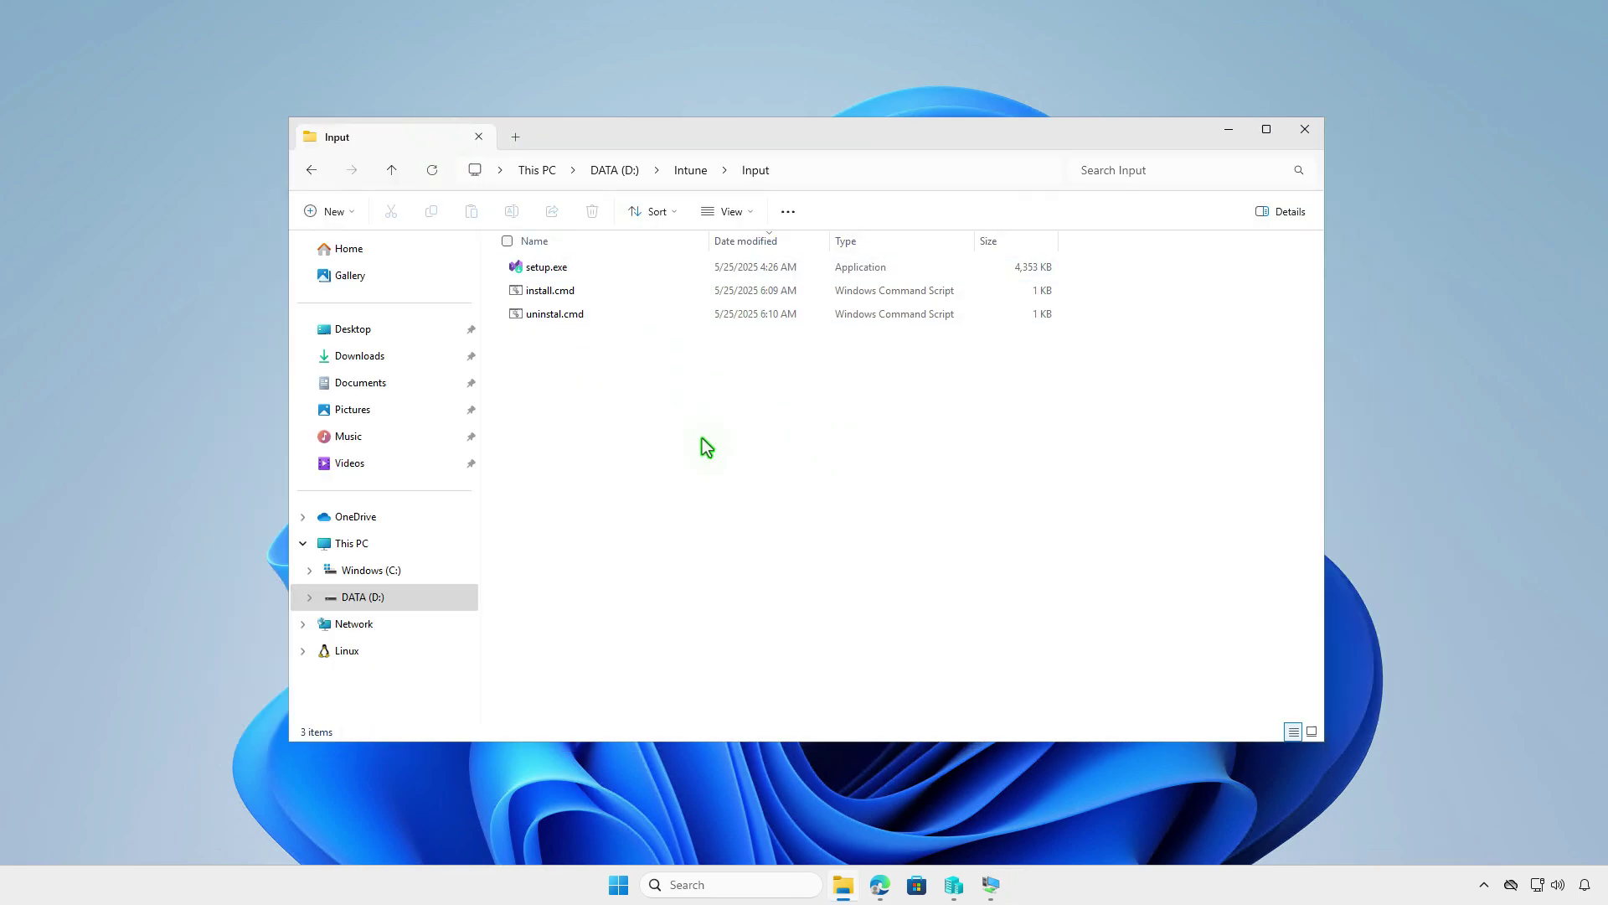
click(694, 172)
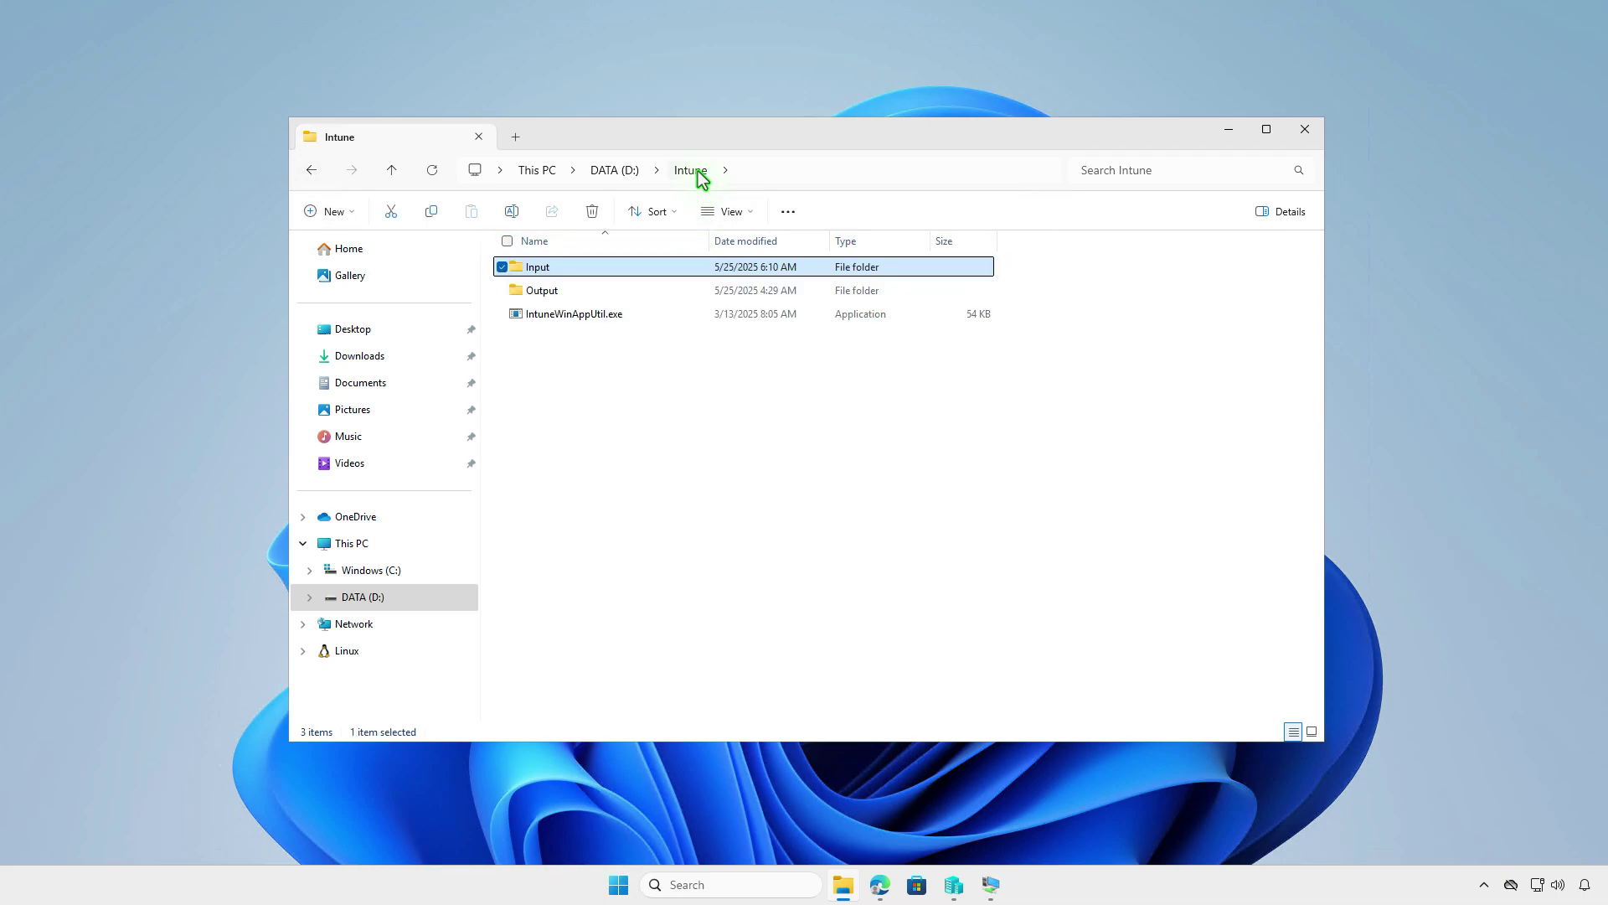
click(752, 451)
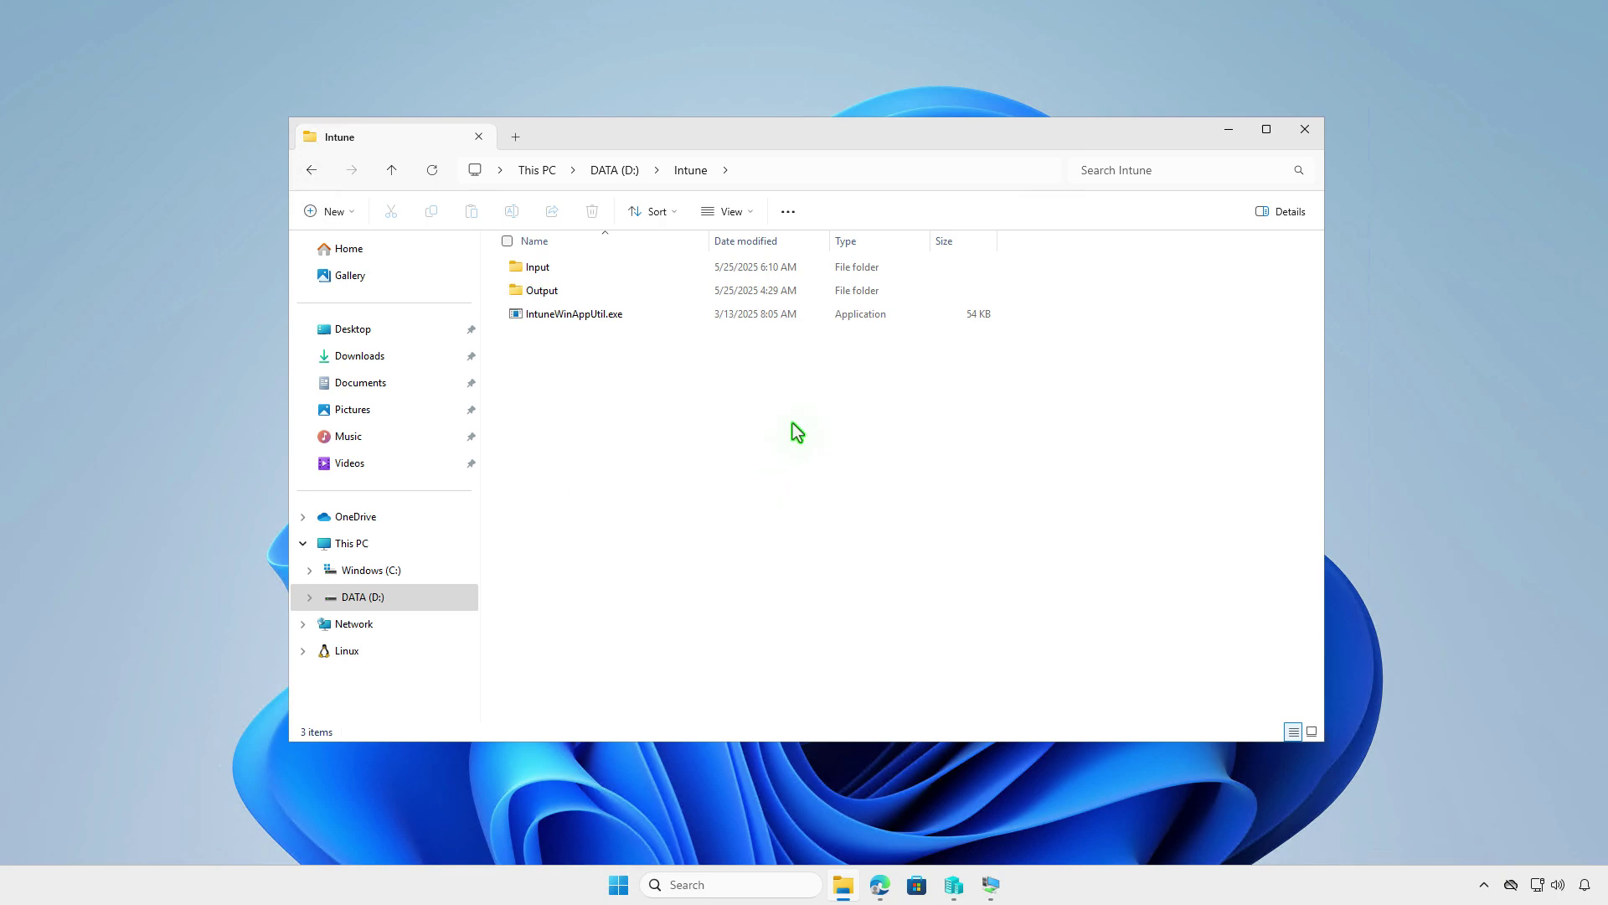
click(1228, 137)
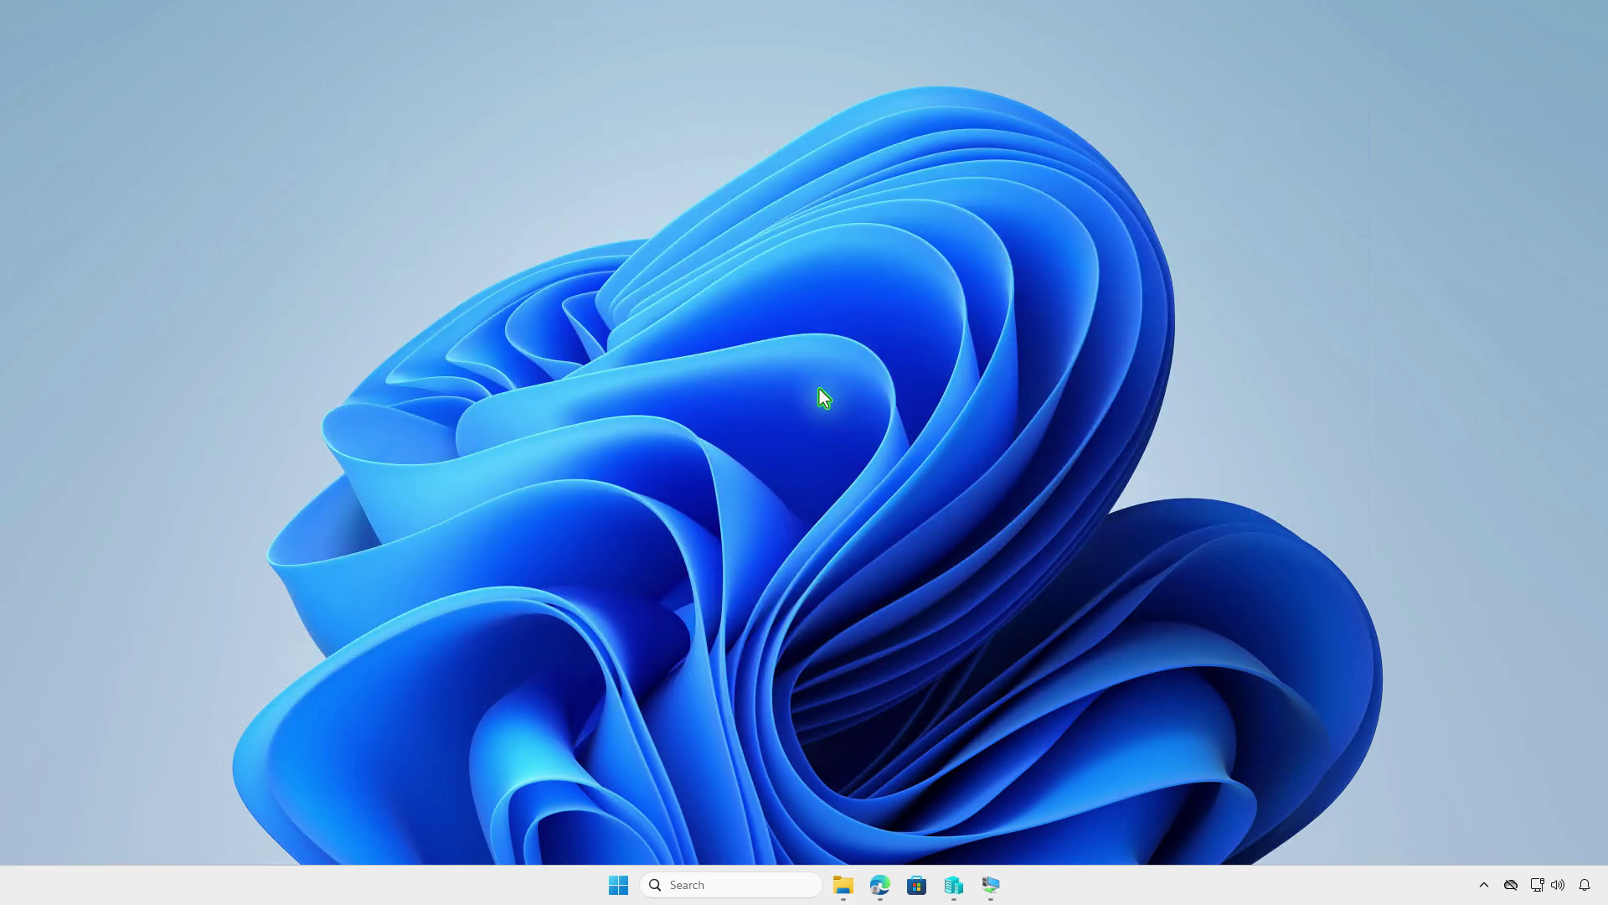
- Open an administrator terminal in the D:\Intune folder
right_click(600, 887)
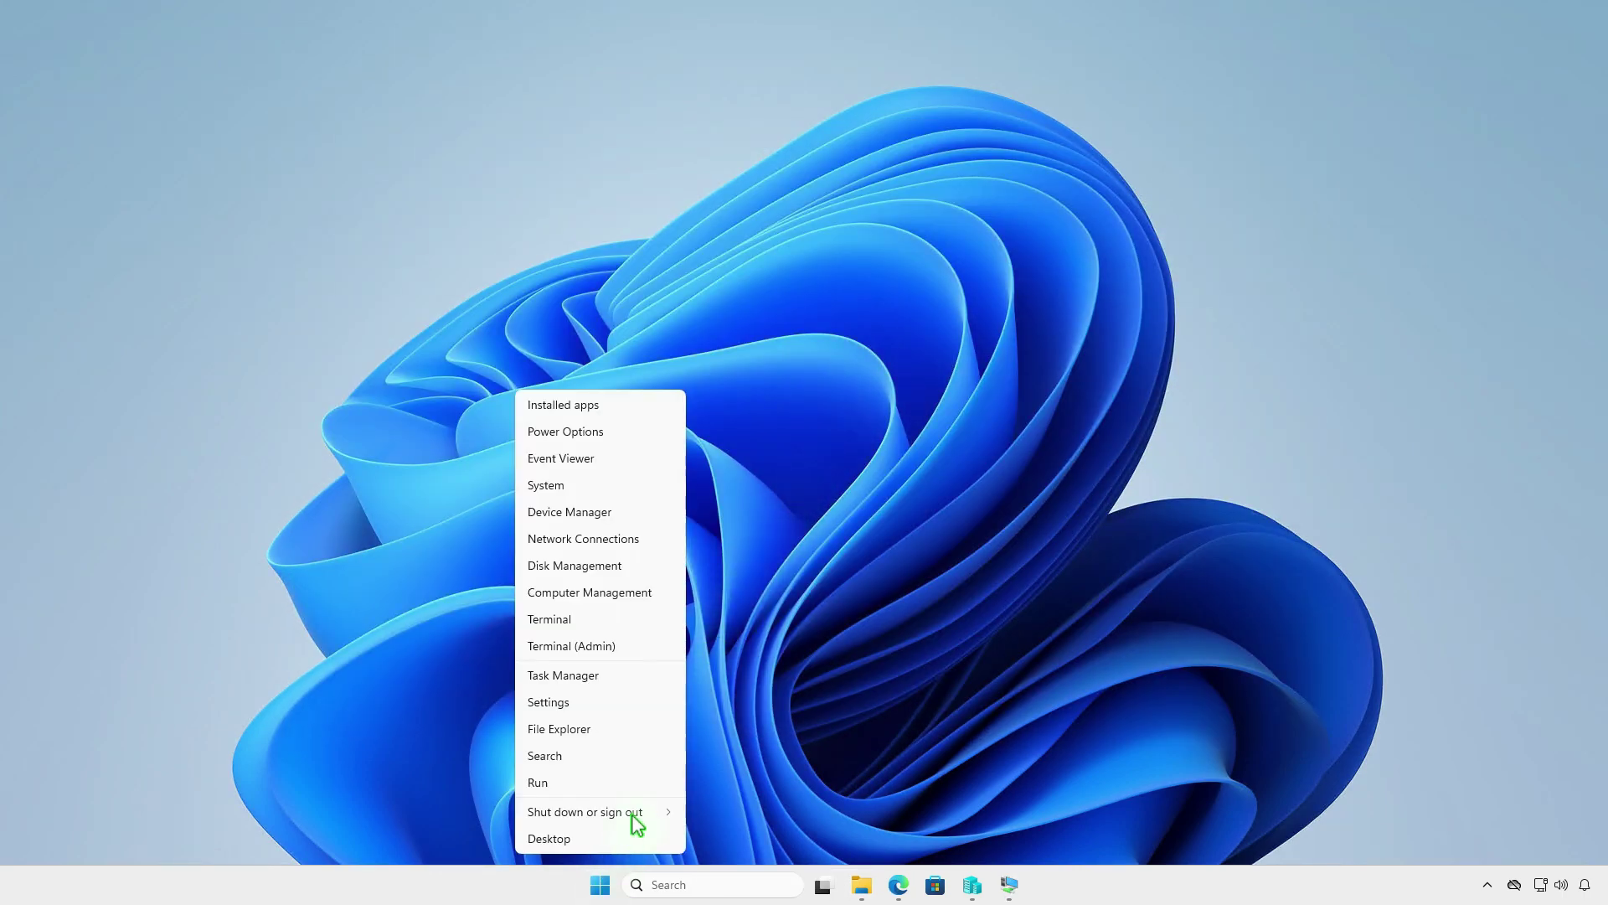
click(648, 648)
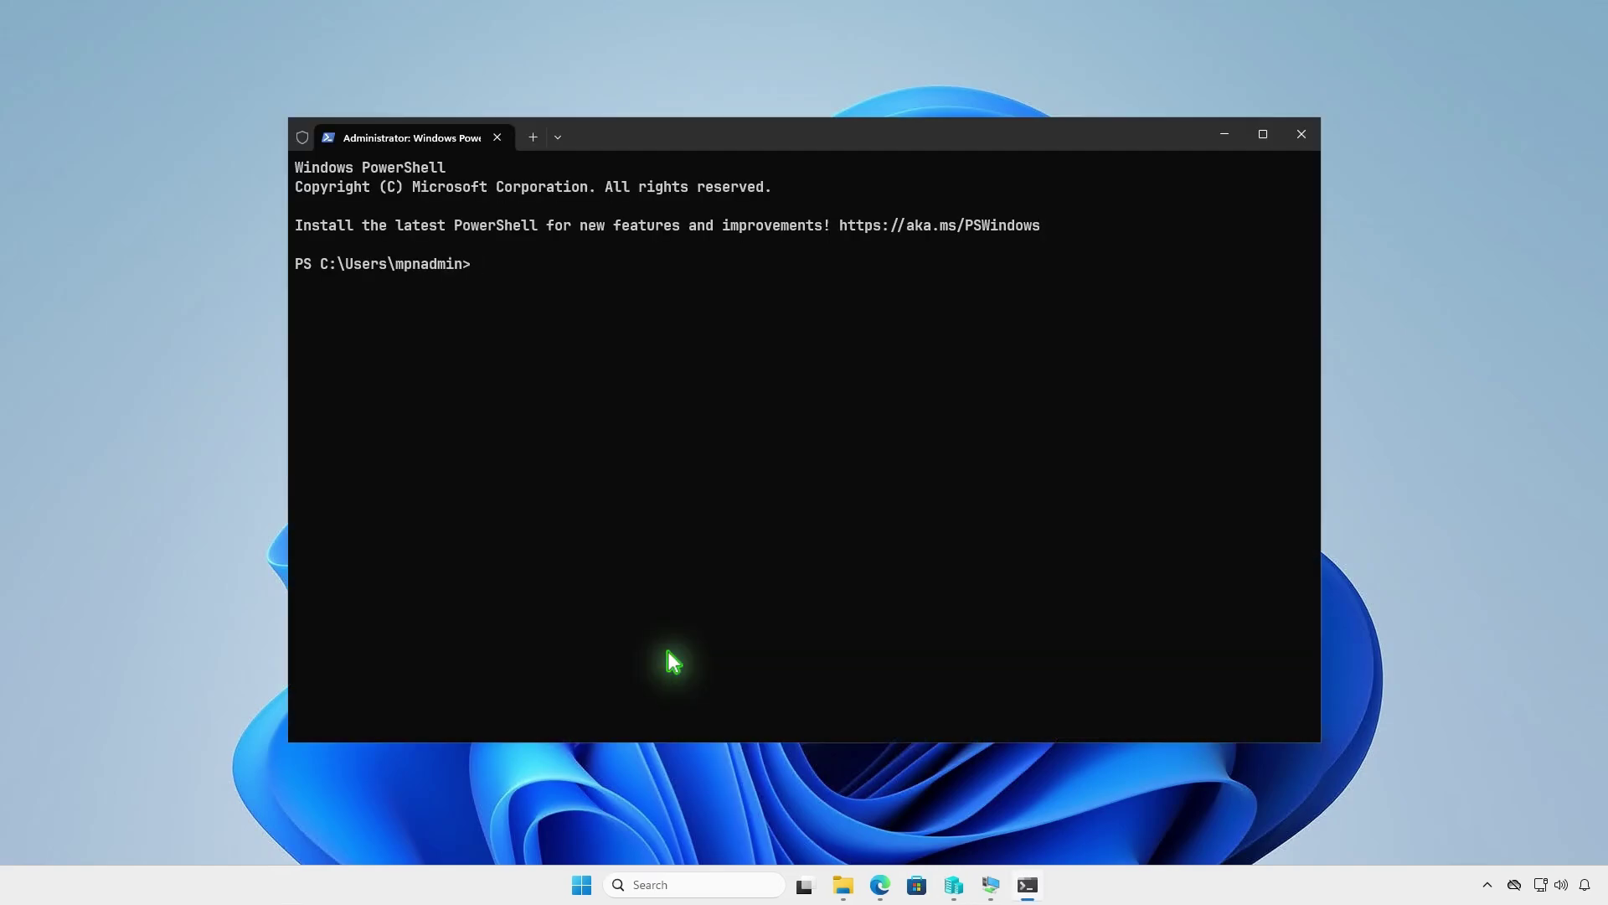
text(cd d:\In)
key(Tab)
key(Return)
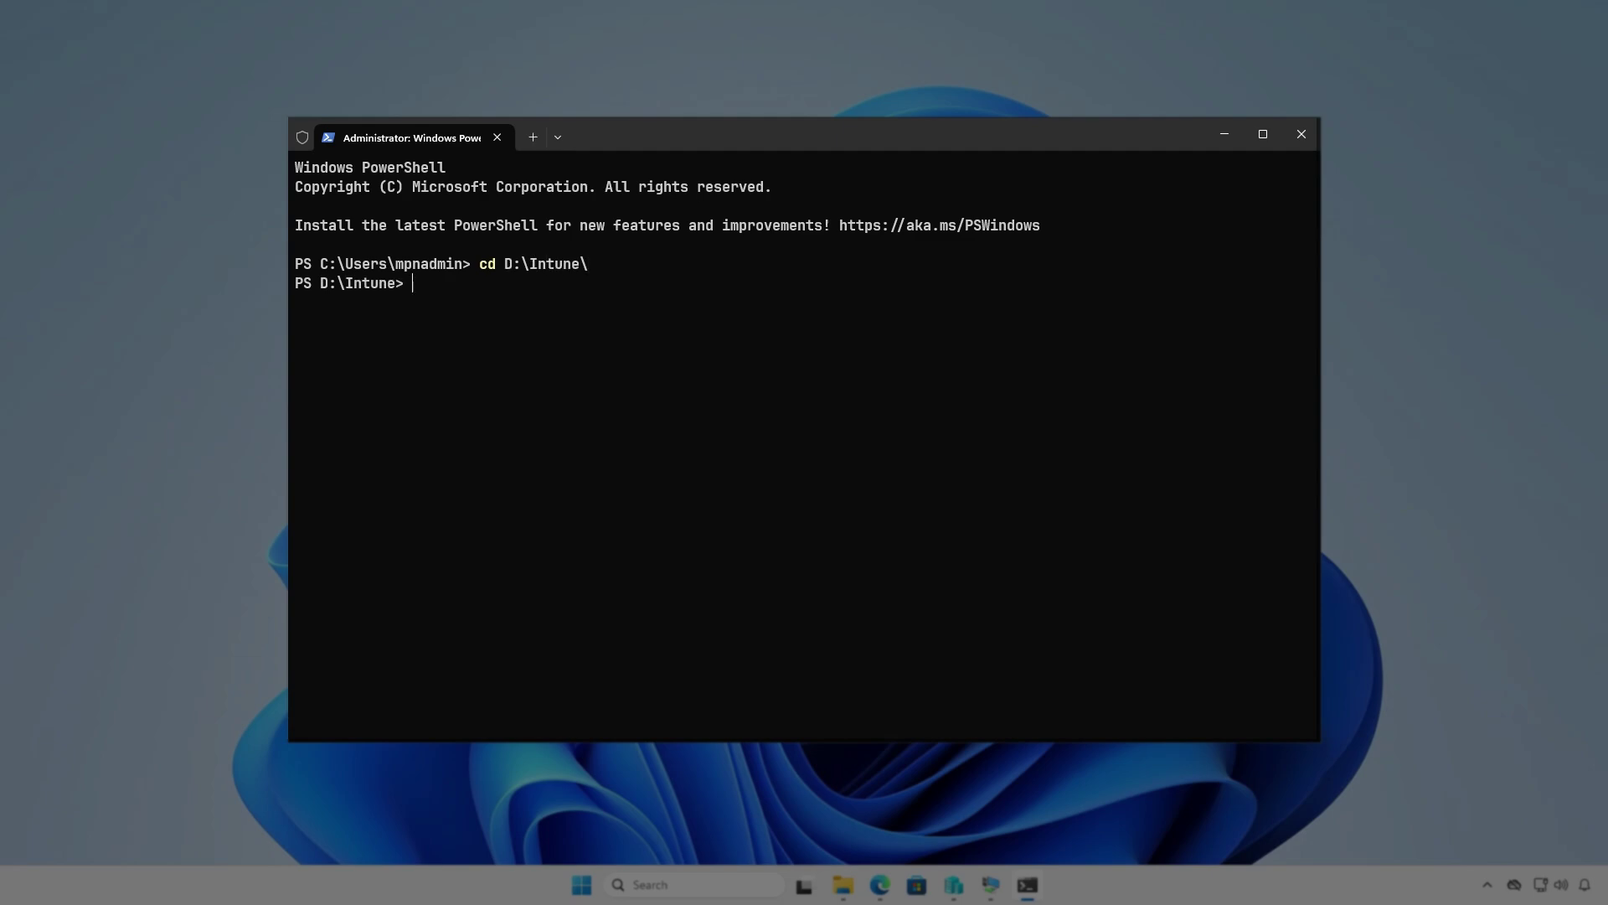
key(Return)
text(intu)
- Run IntuneWinAppUtil with source Input, setup file setup.exe, output Output, catalog N, then minimize the terminal
key(Tab)
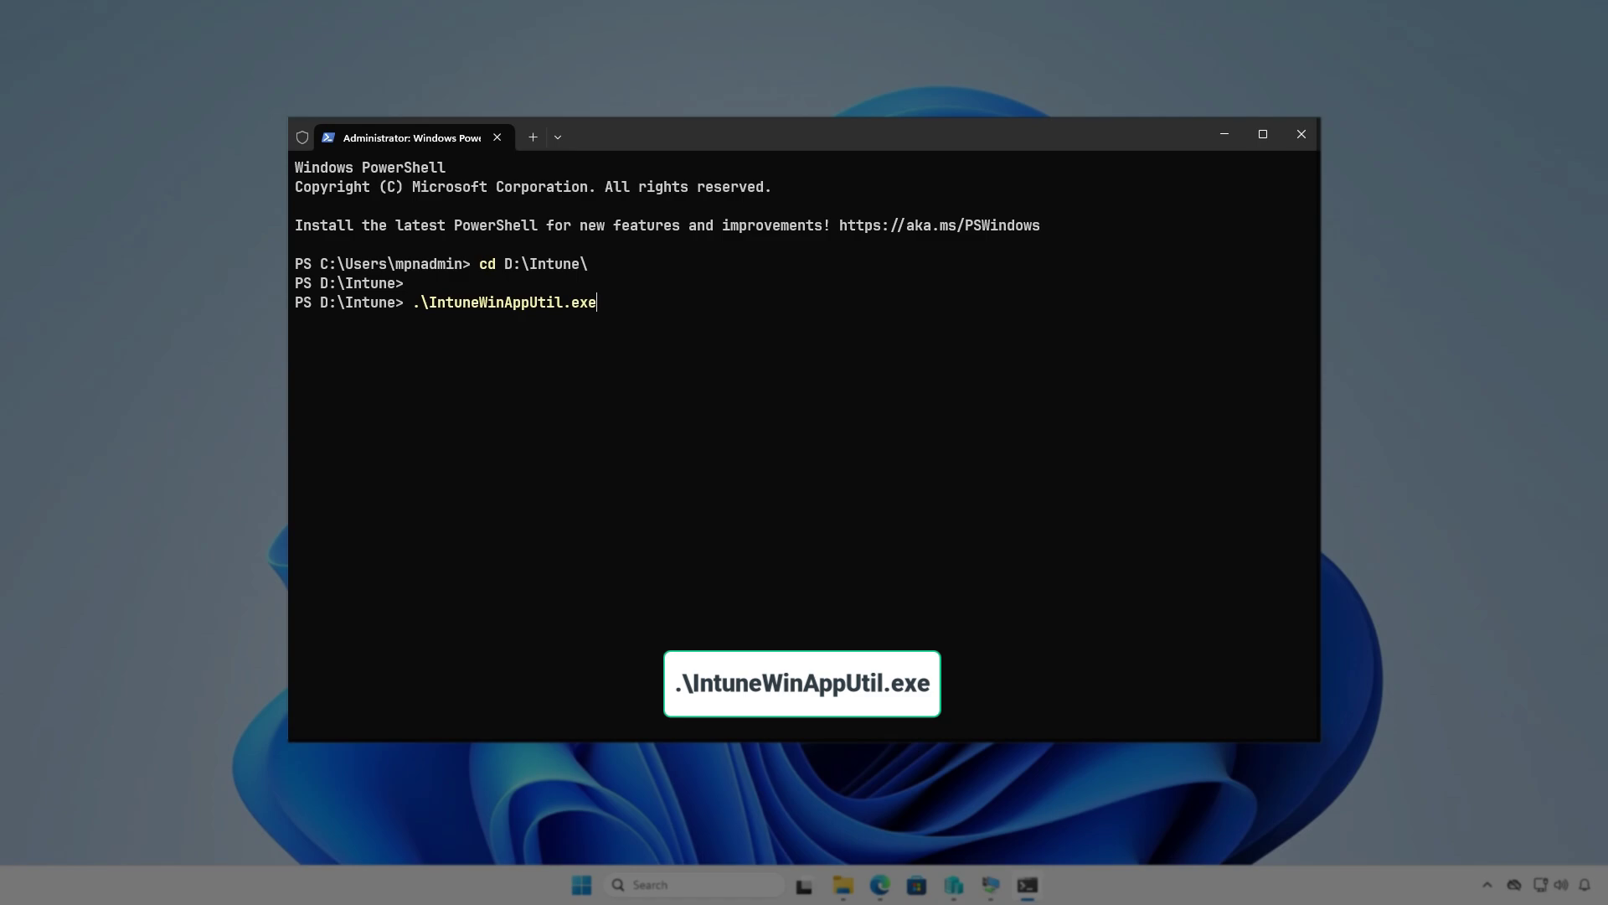
key(Return)
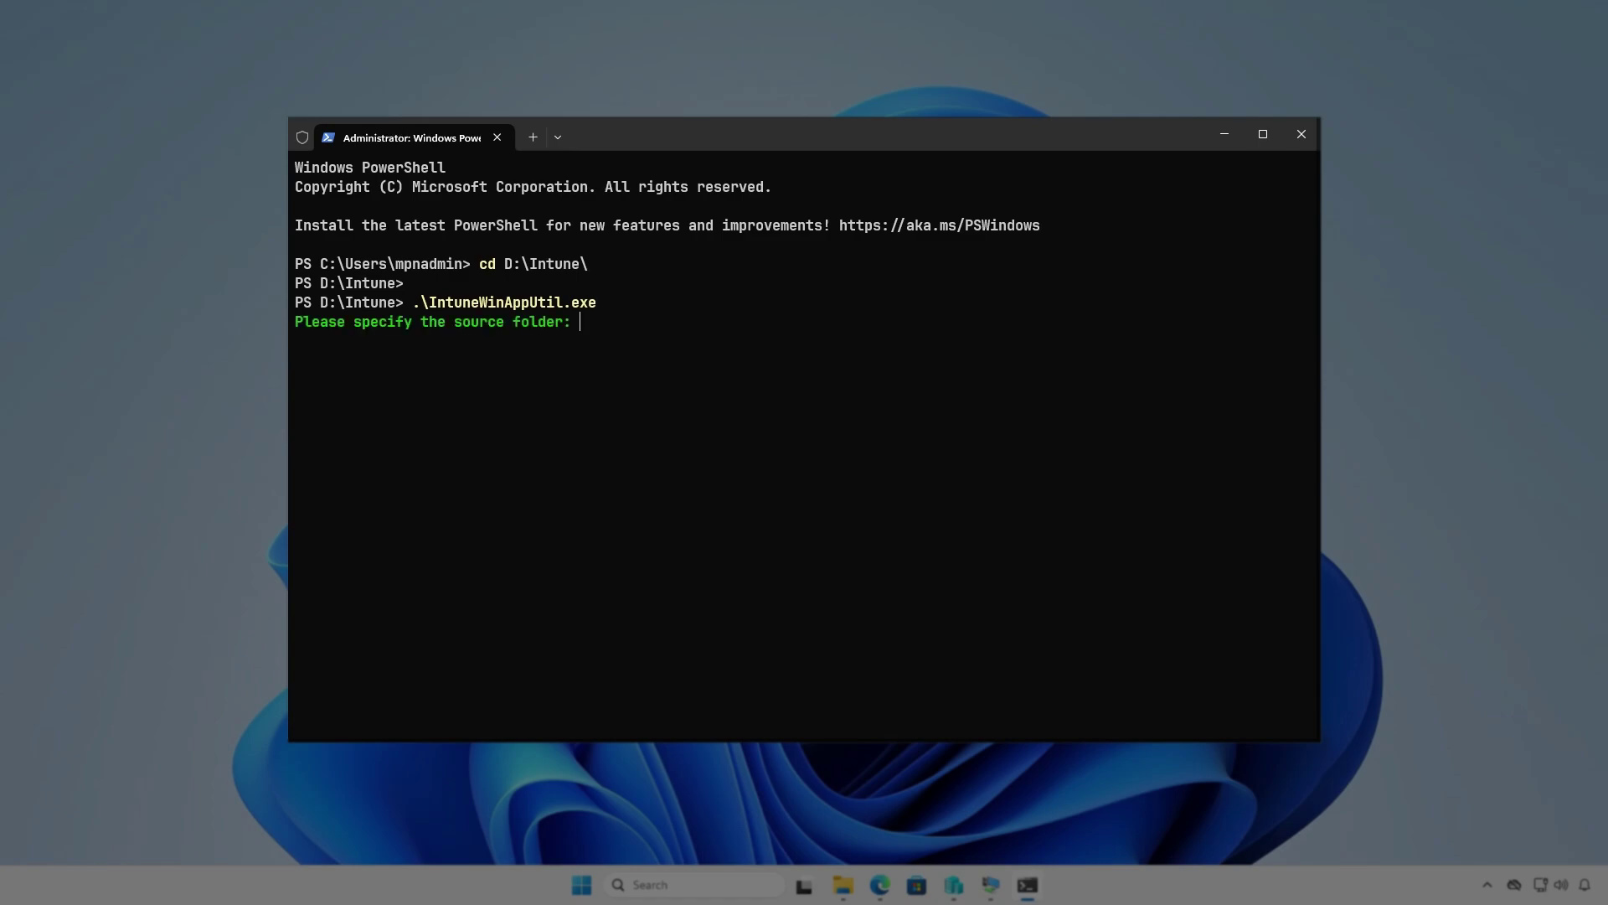
text(D:\Intune\Input)
key(Return)
text(D:\Intune\Input\setup.exe)
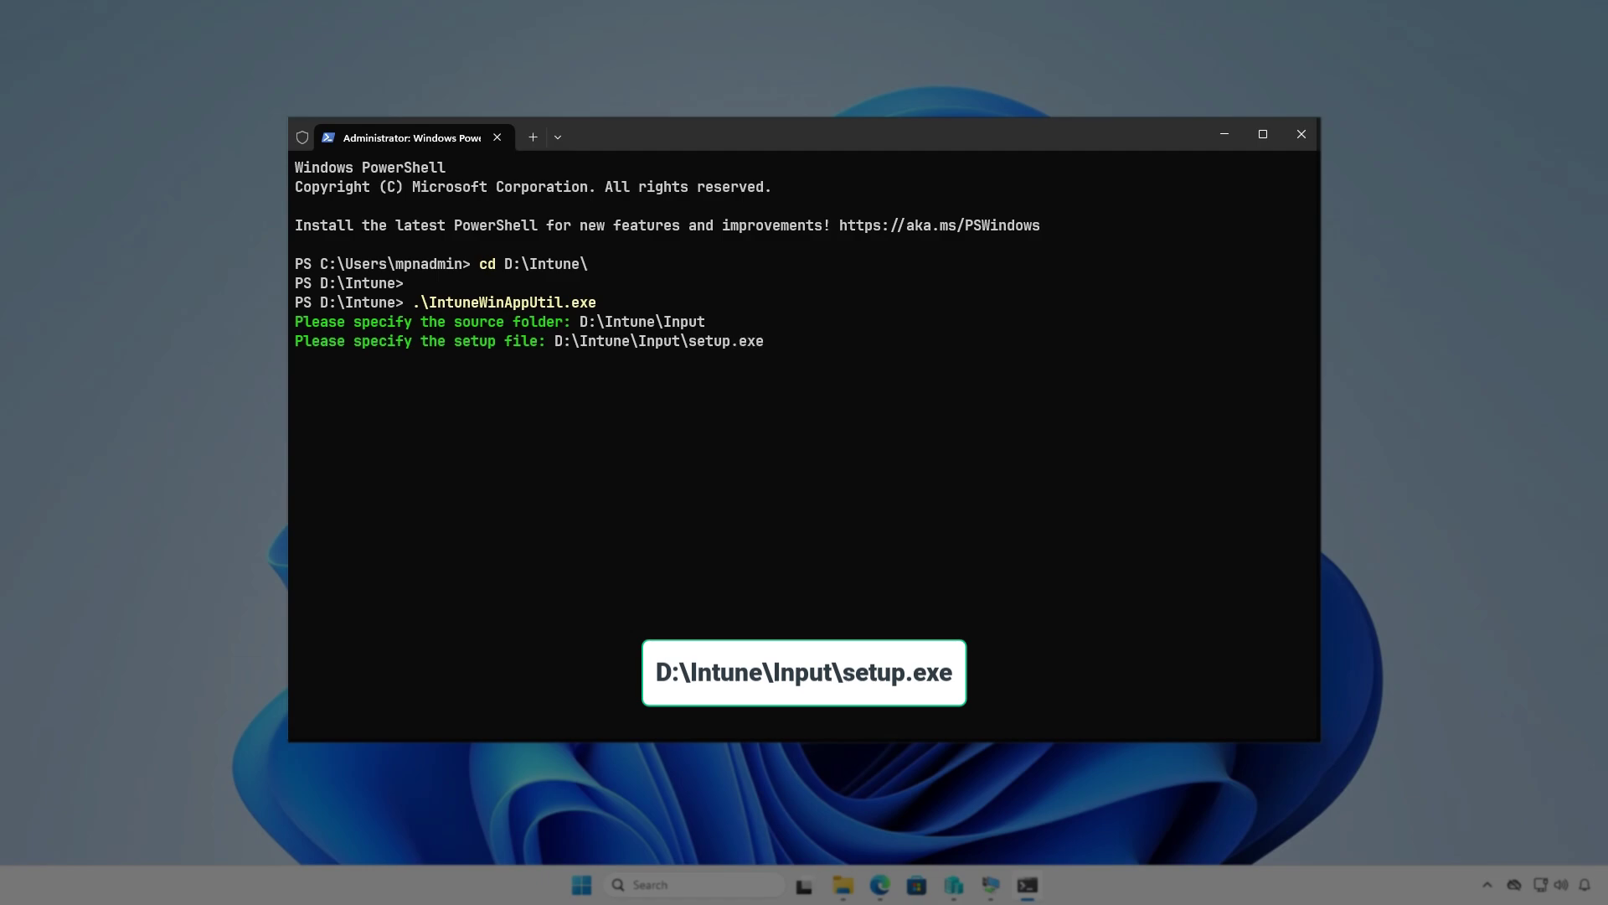
key(Return)
text(D:\Intune\Output)
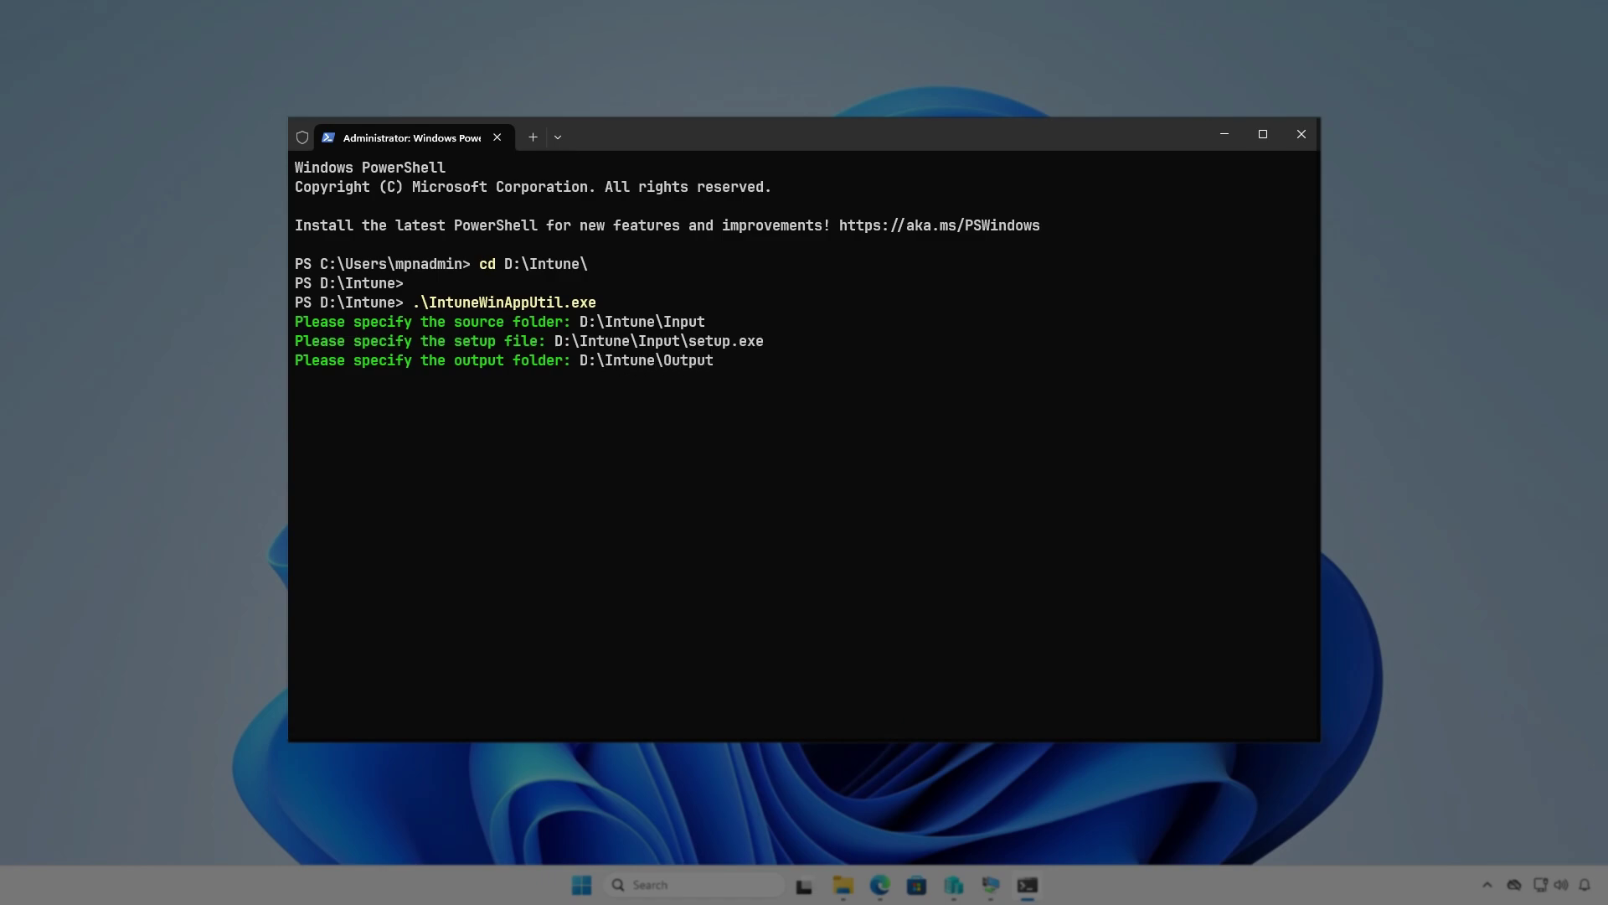
key(Return)
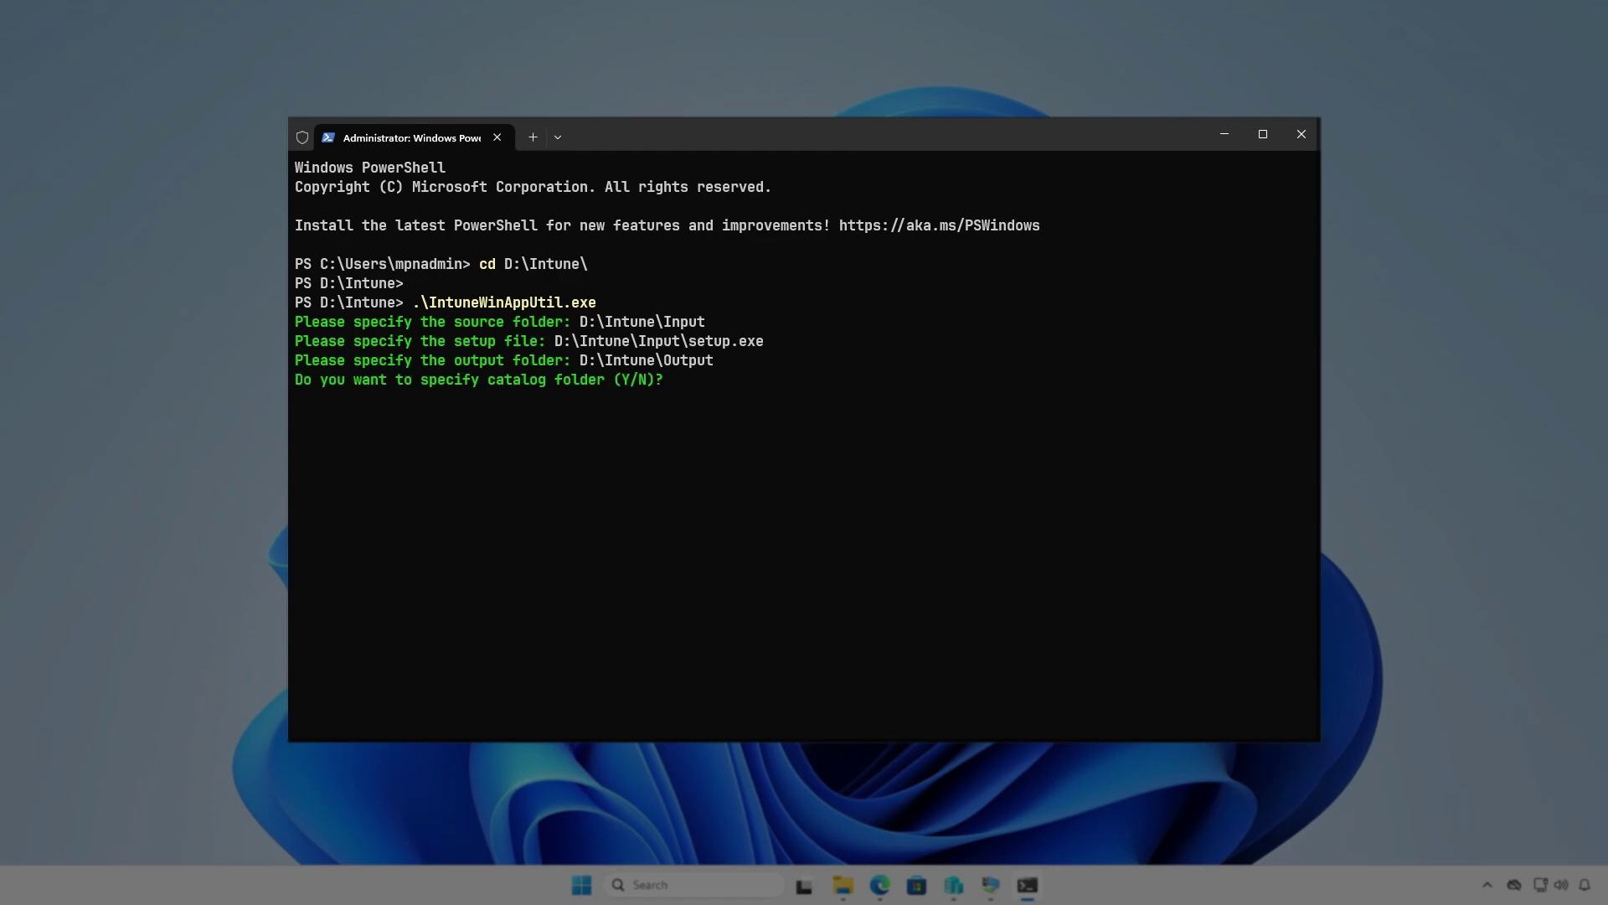
key(n)
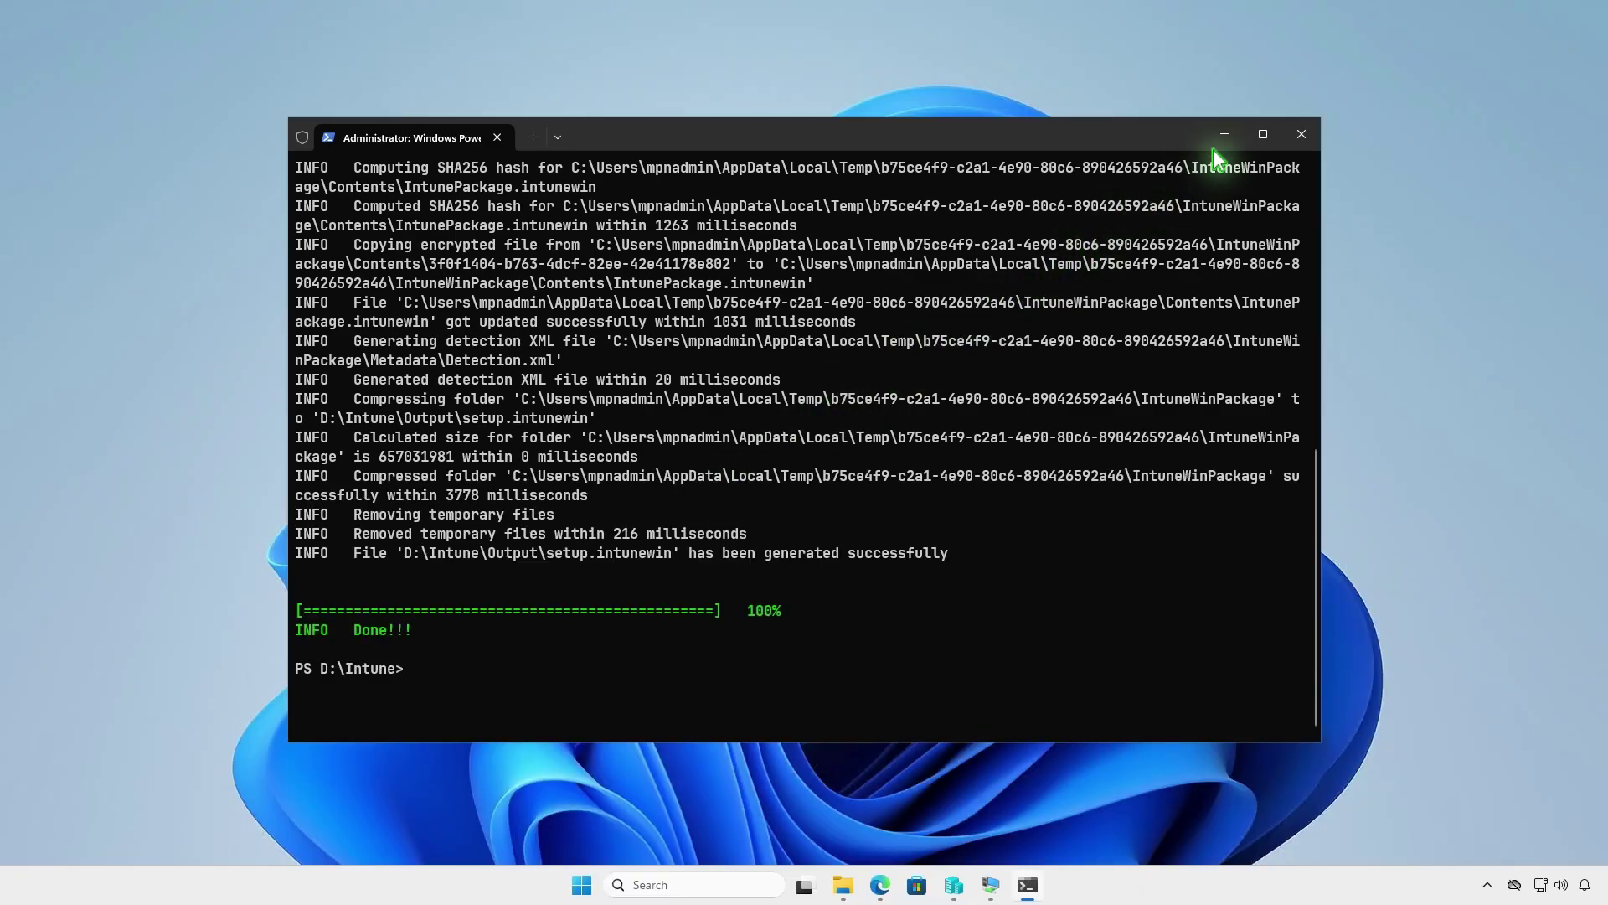
click(1224, 133)
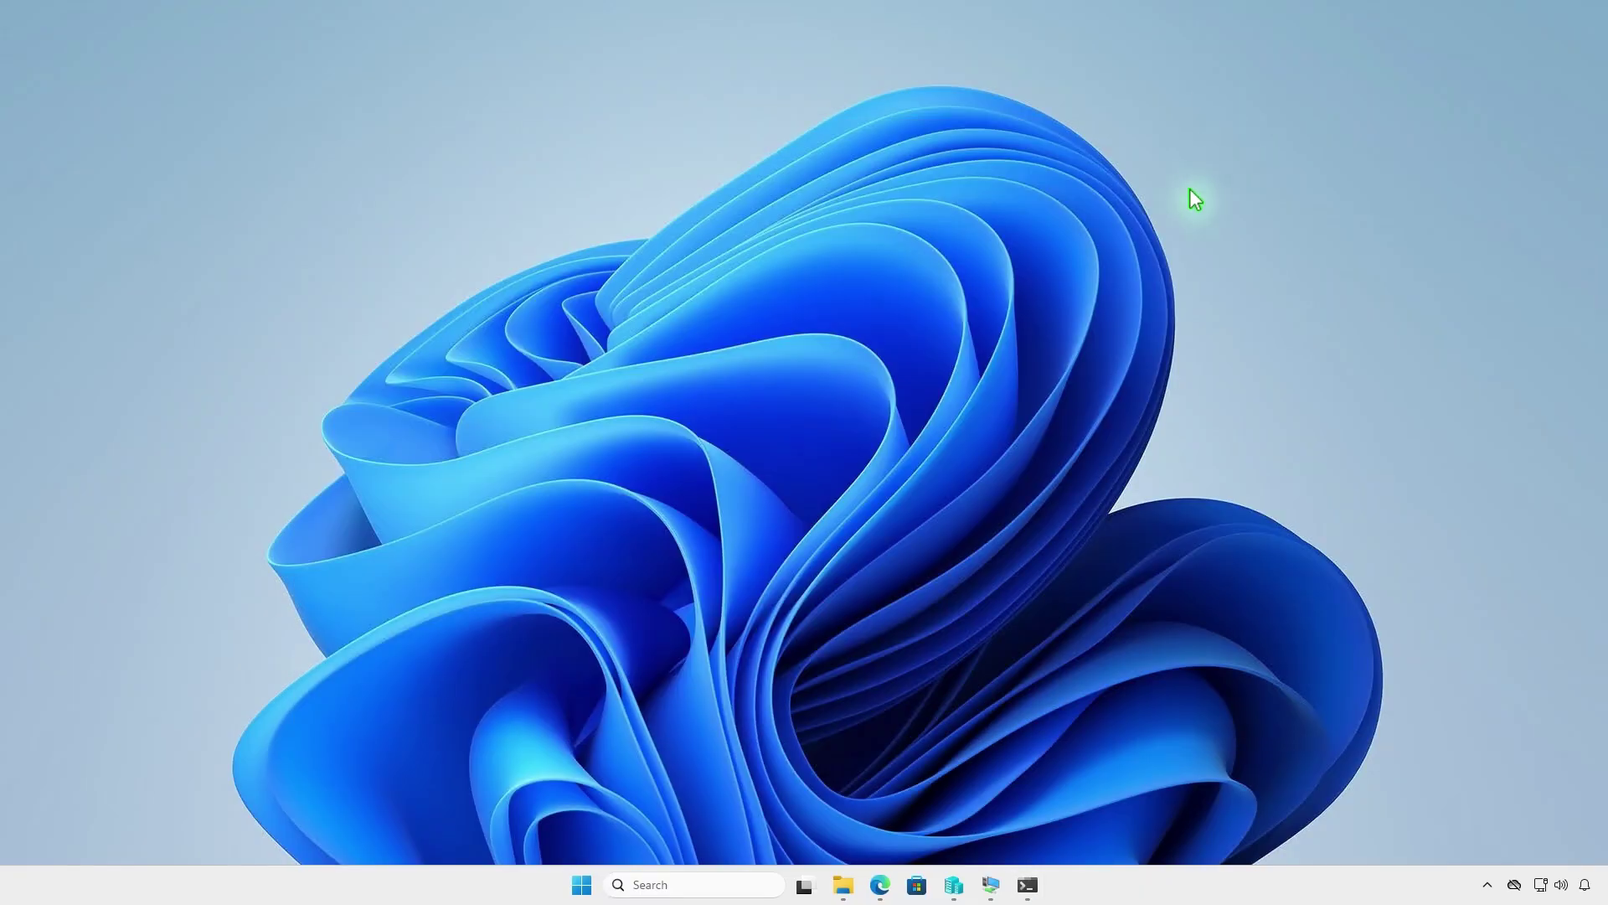
click(845, 888)
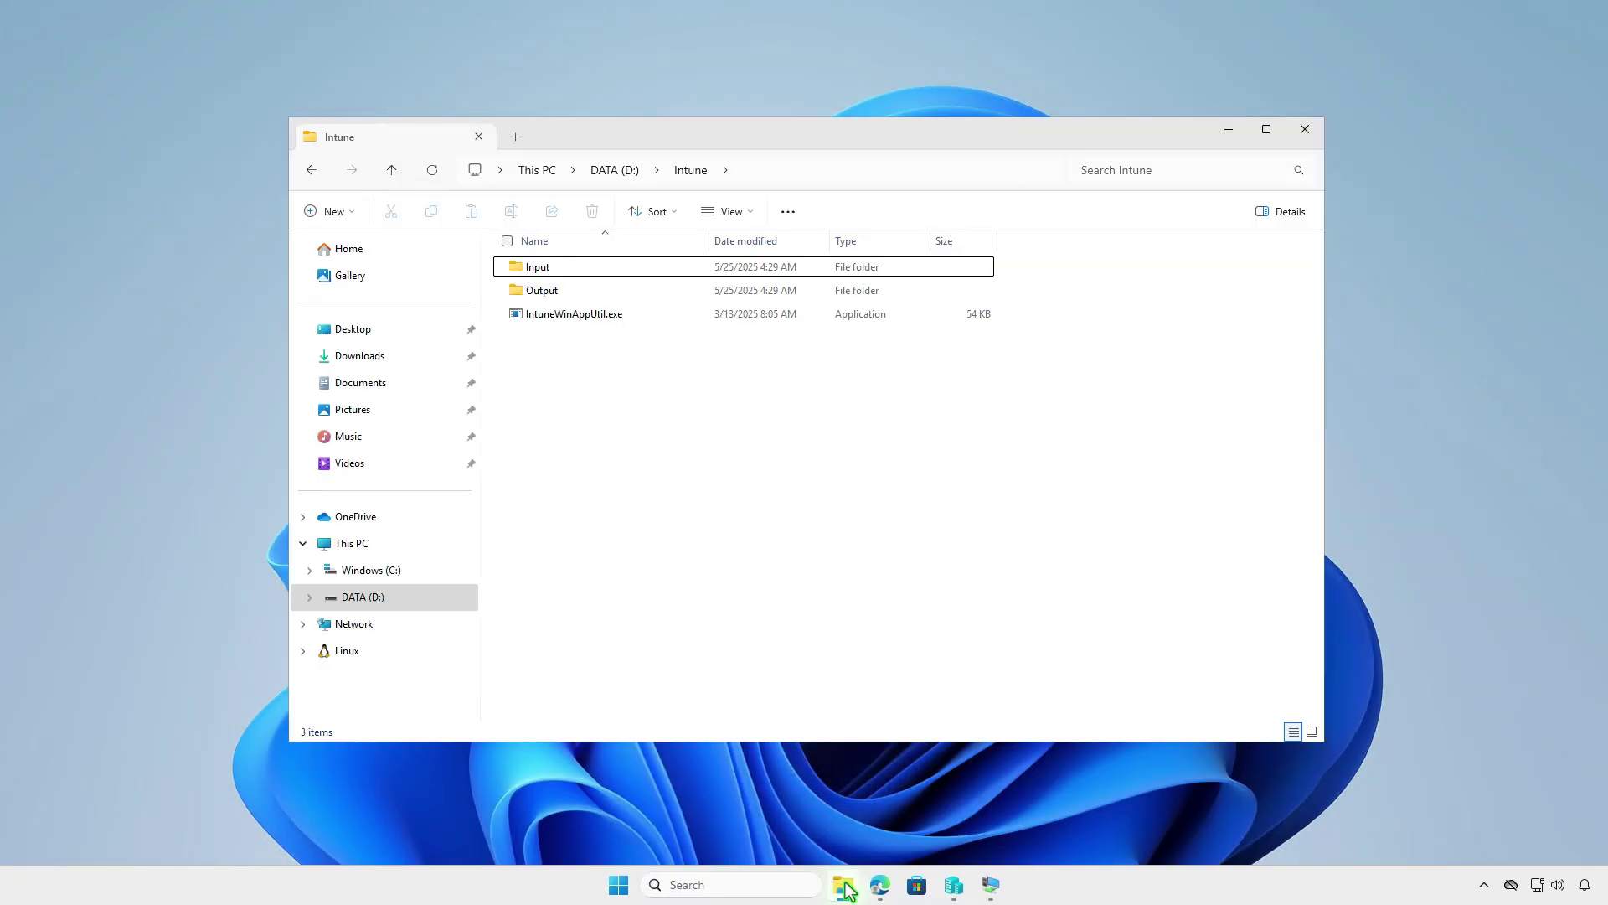
double_click(624, 291)
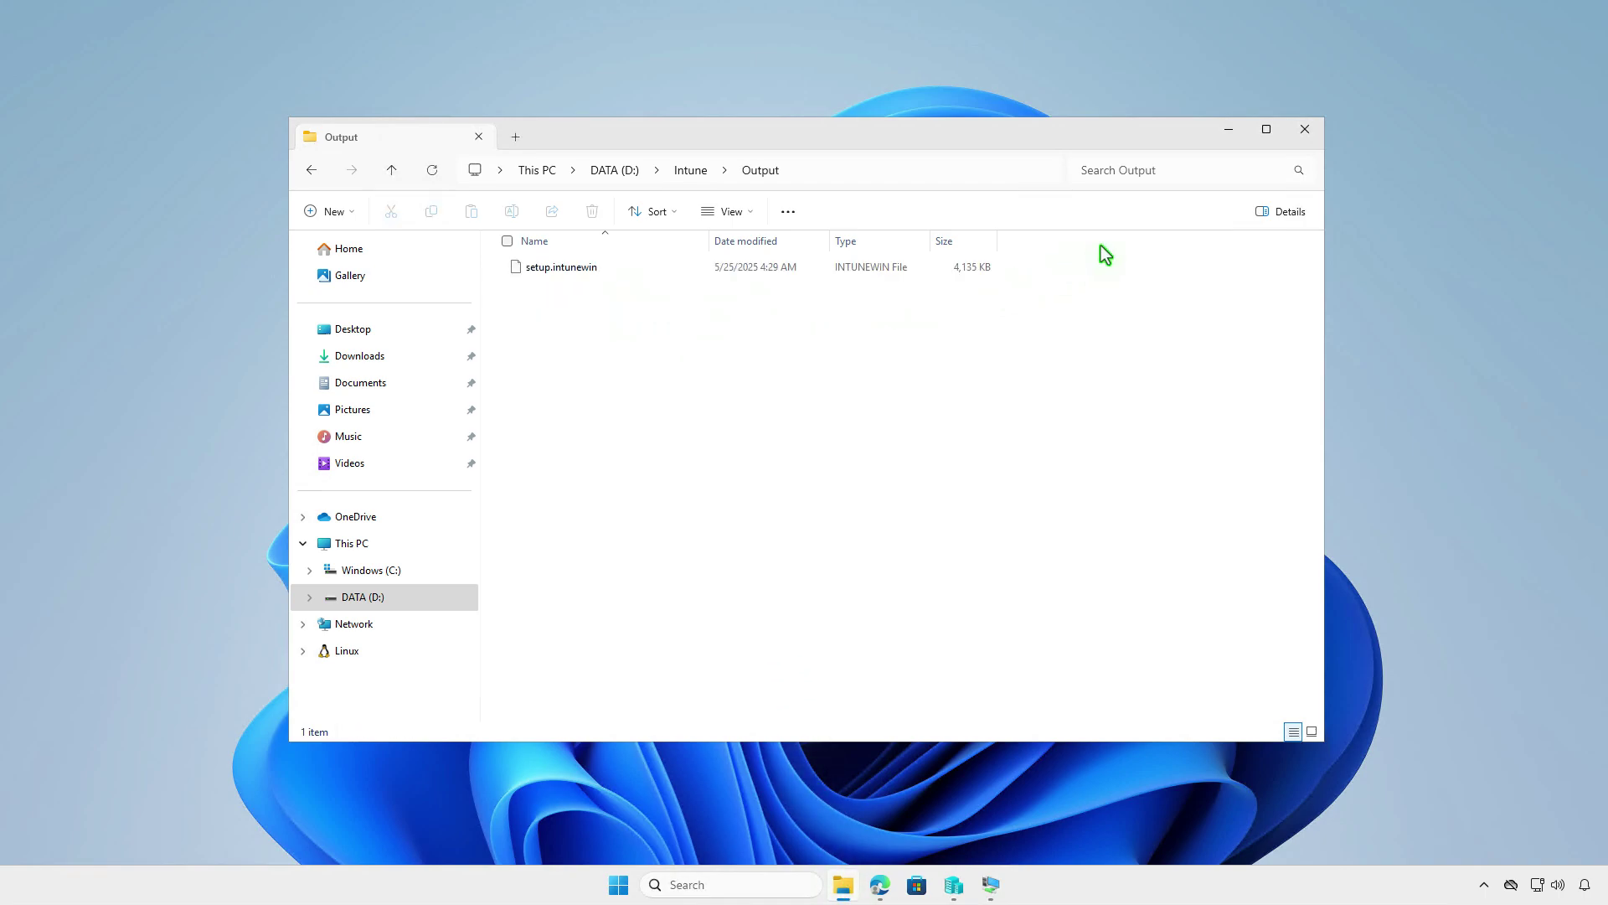
- Go to Apps > Windows in the Intune admin center
click(1228, 131)
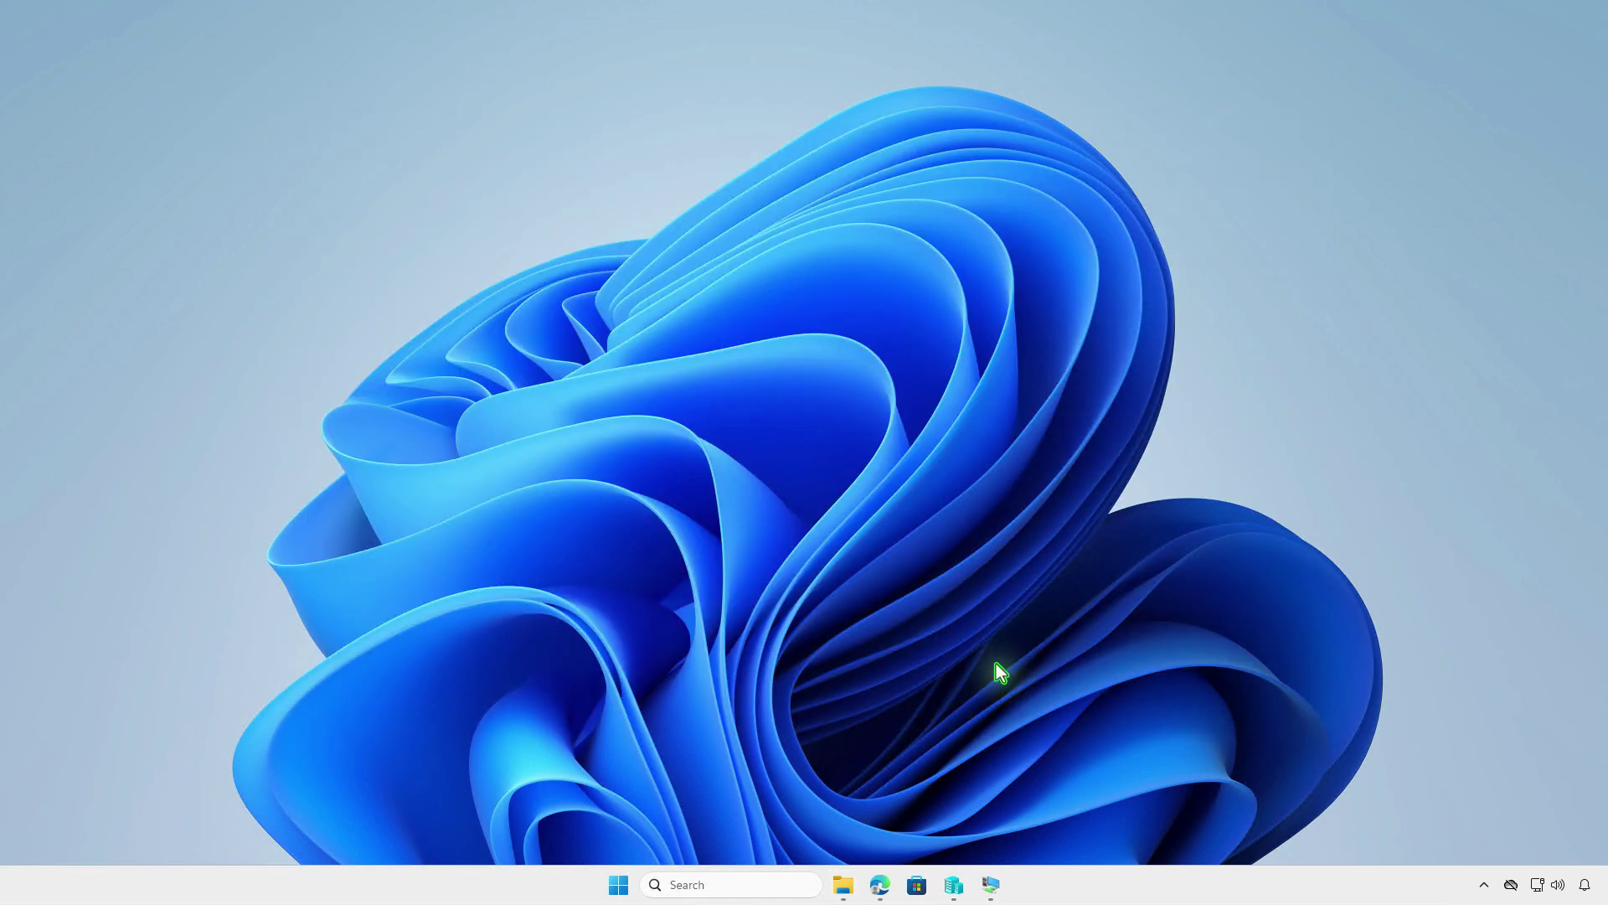
click(884, 884)
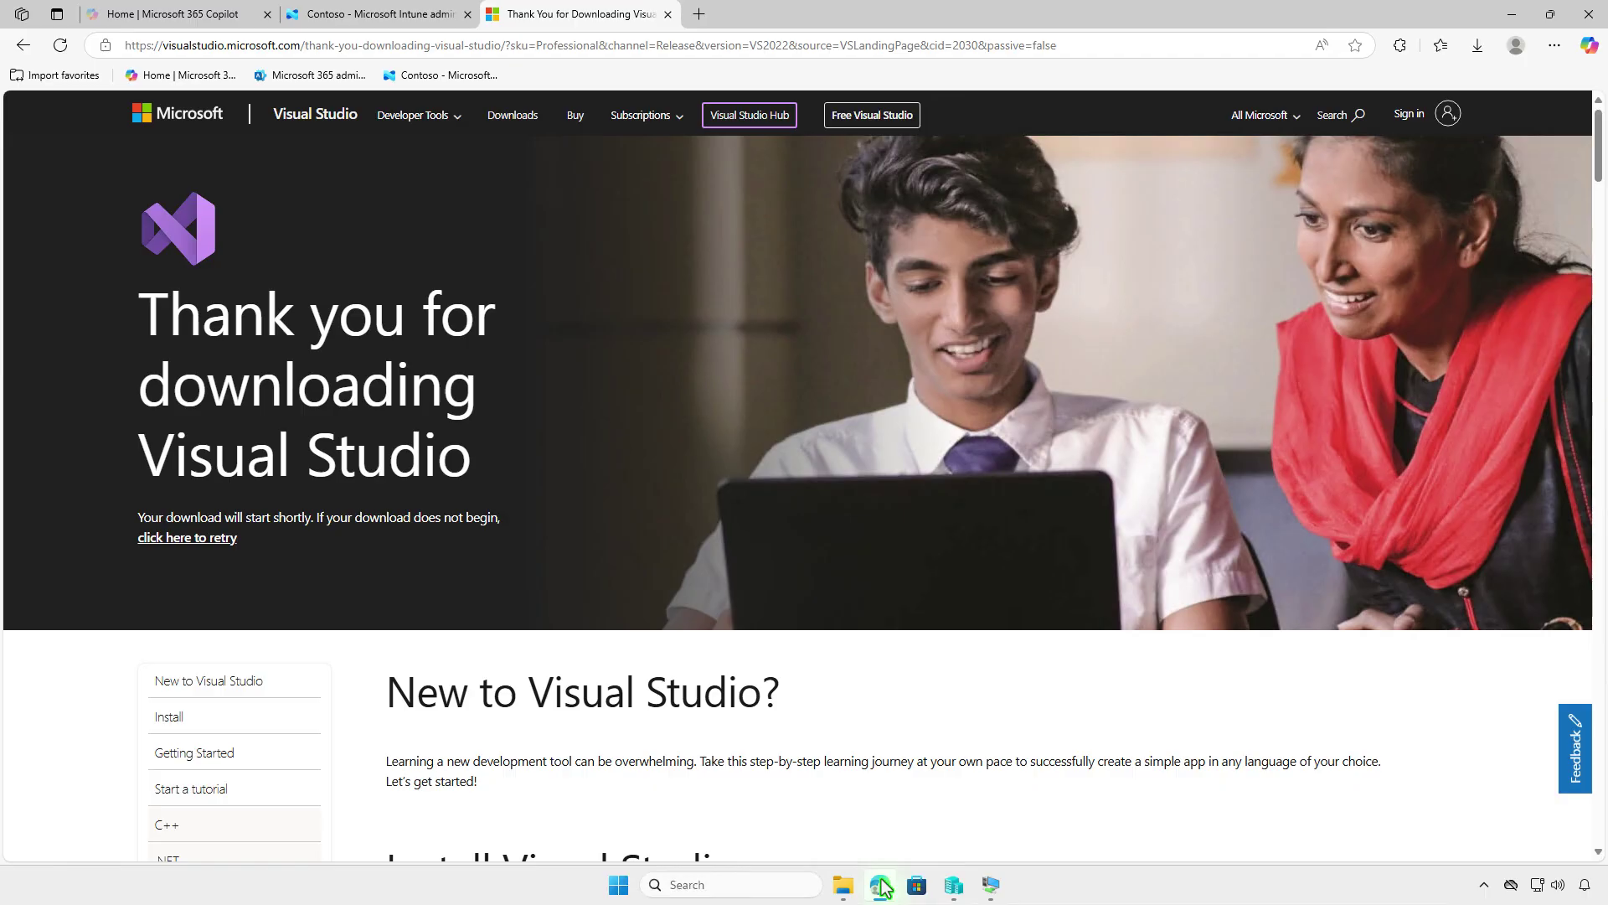
click(355, 25)
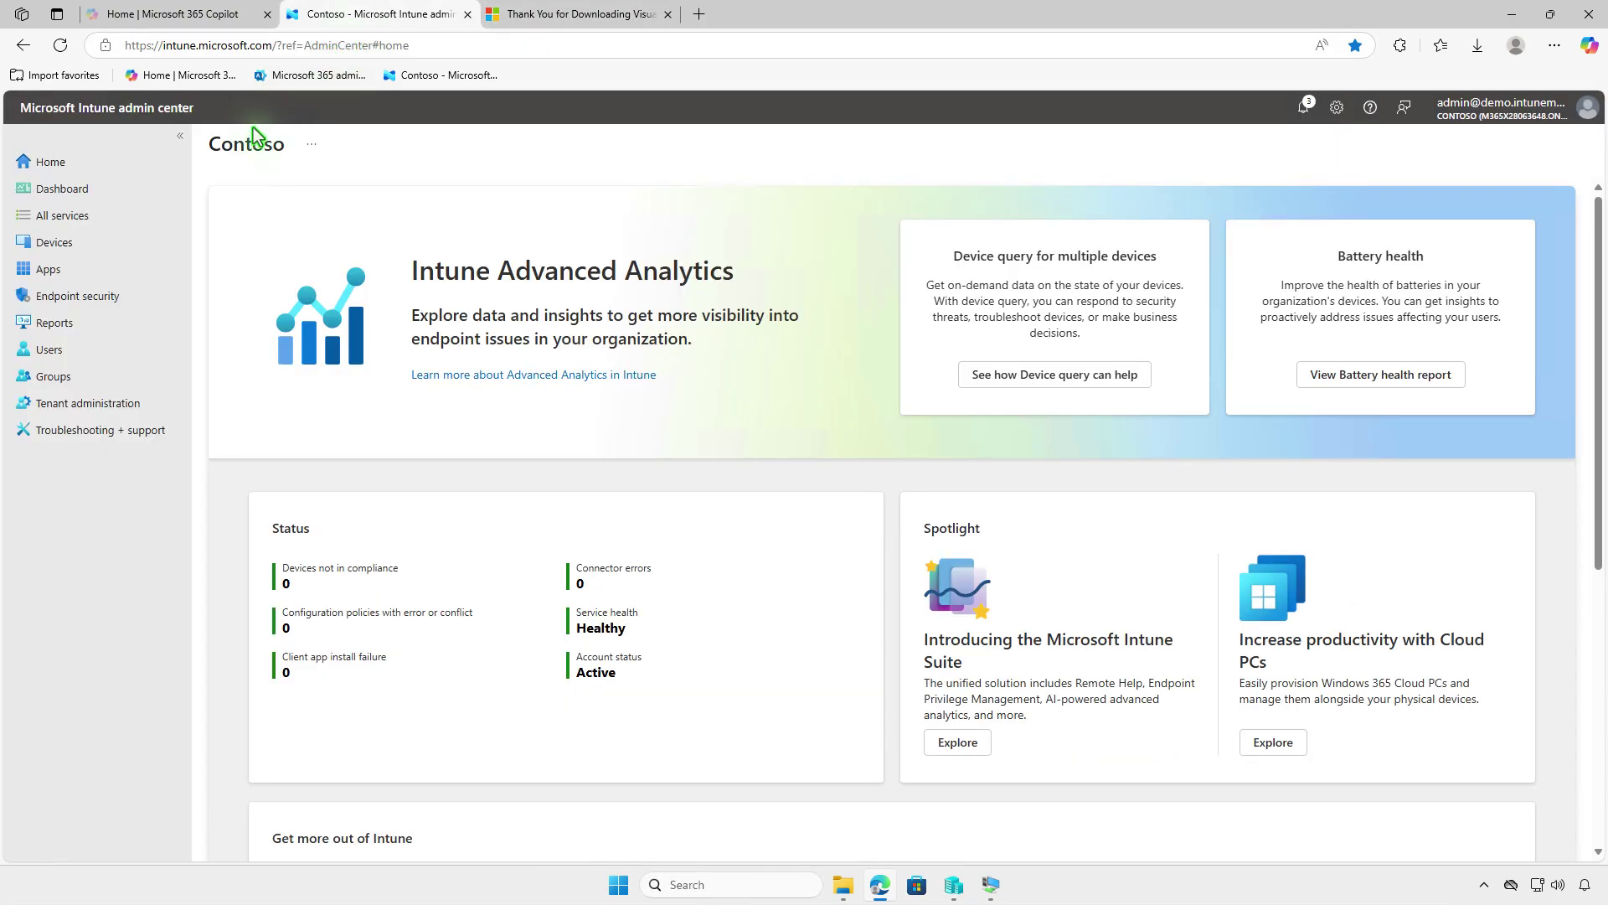
click(132, 273)
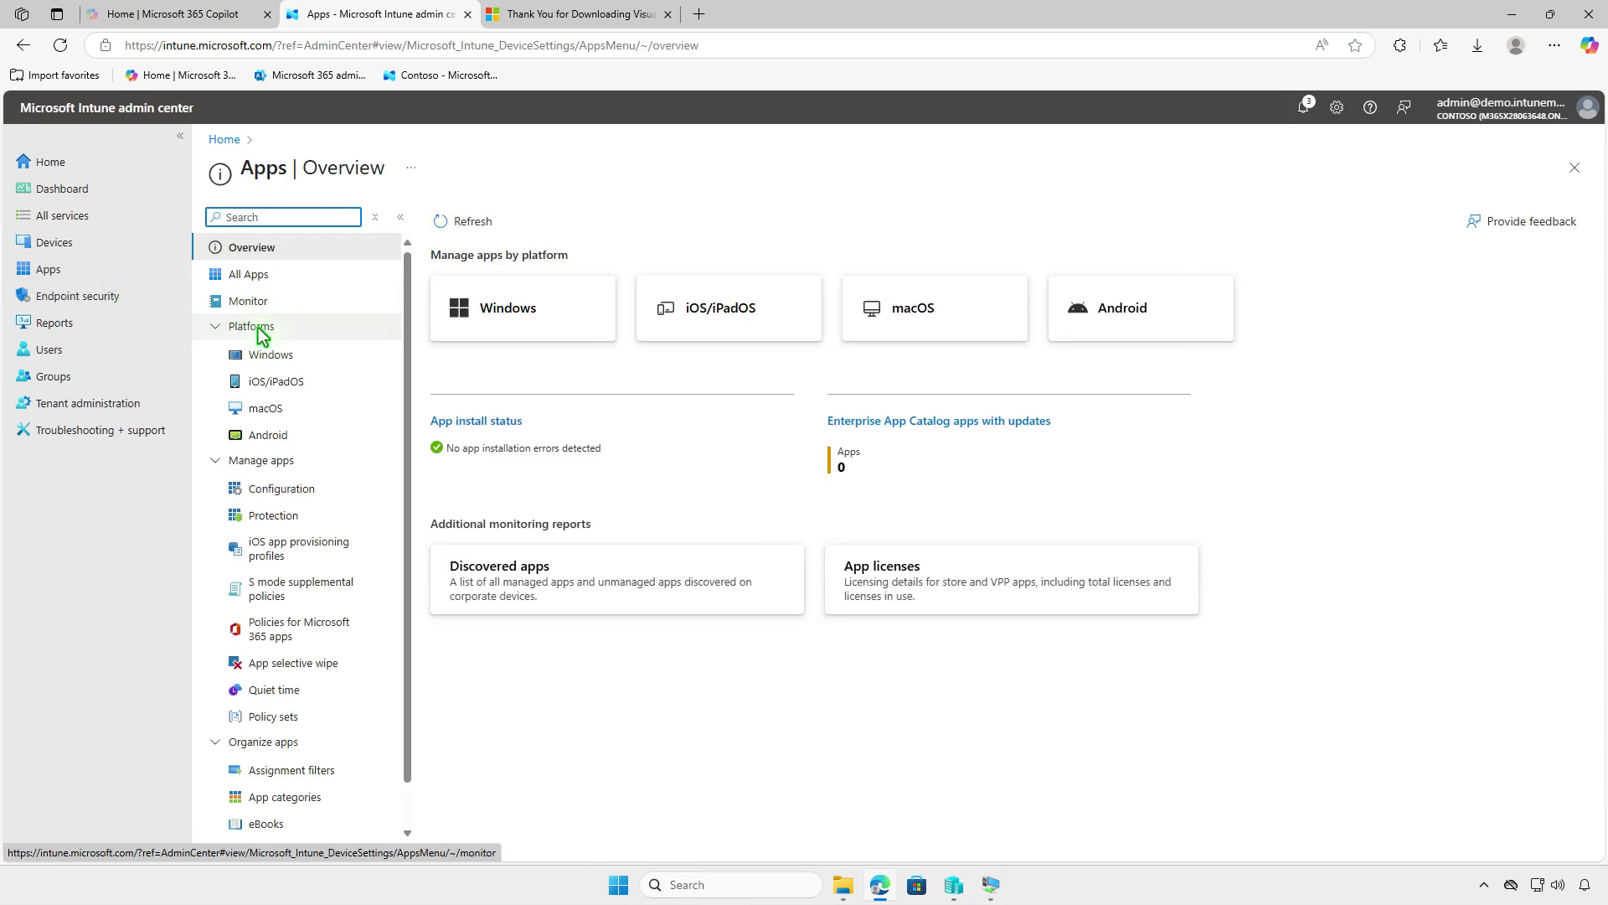
click(305, 358)
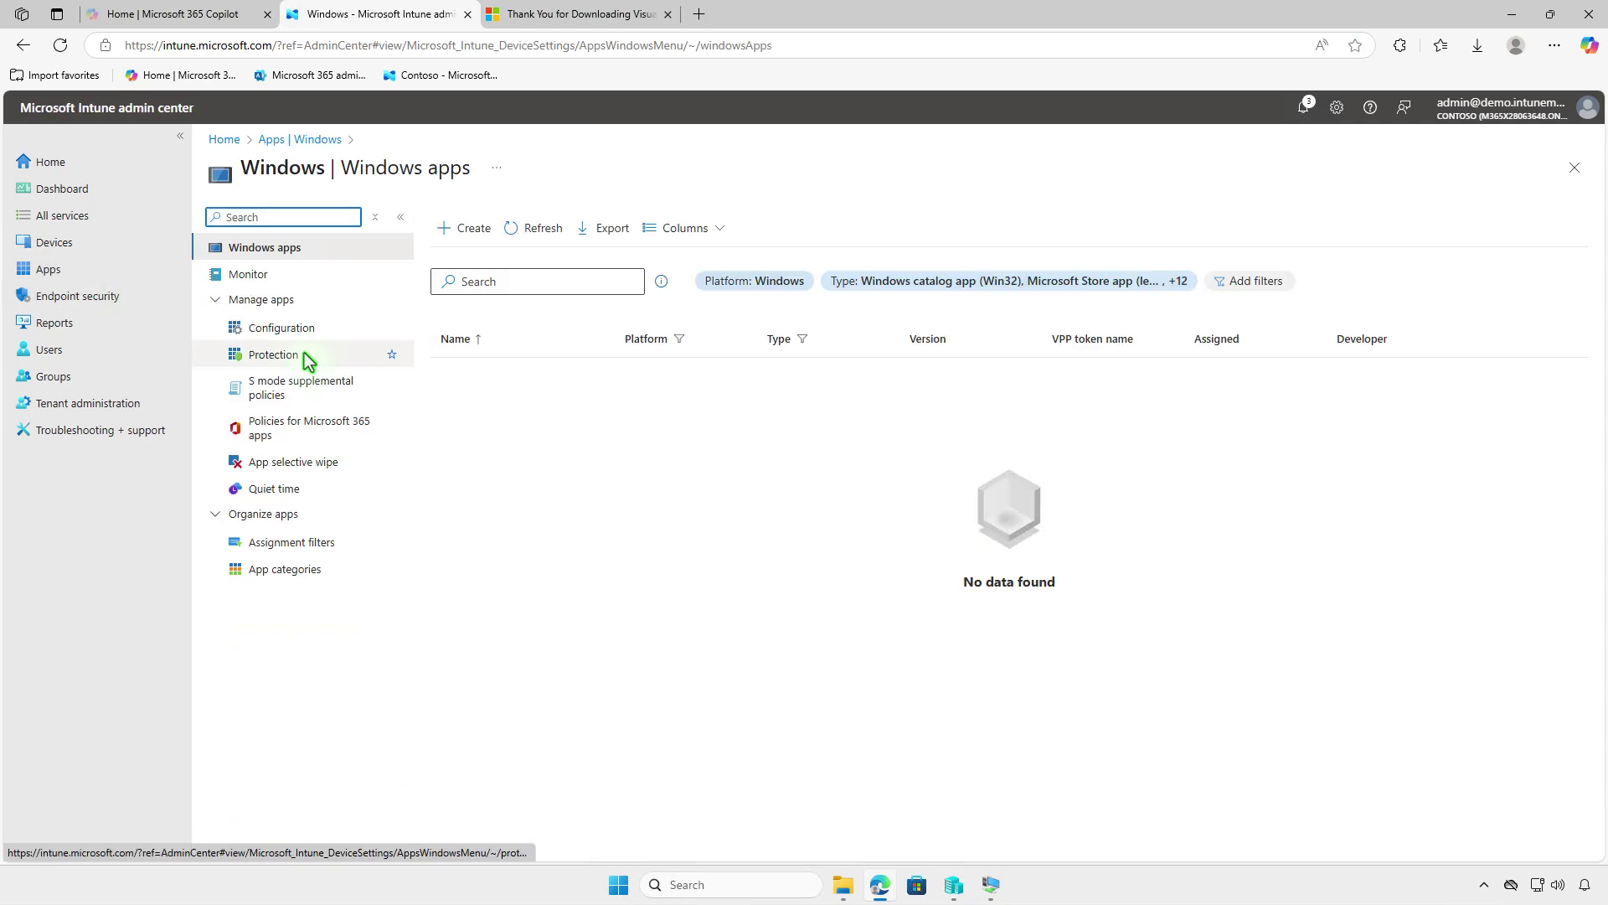
- Create a new app of type Windows app (Win32)
click(459, 234)
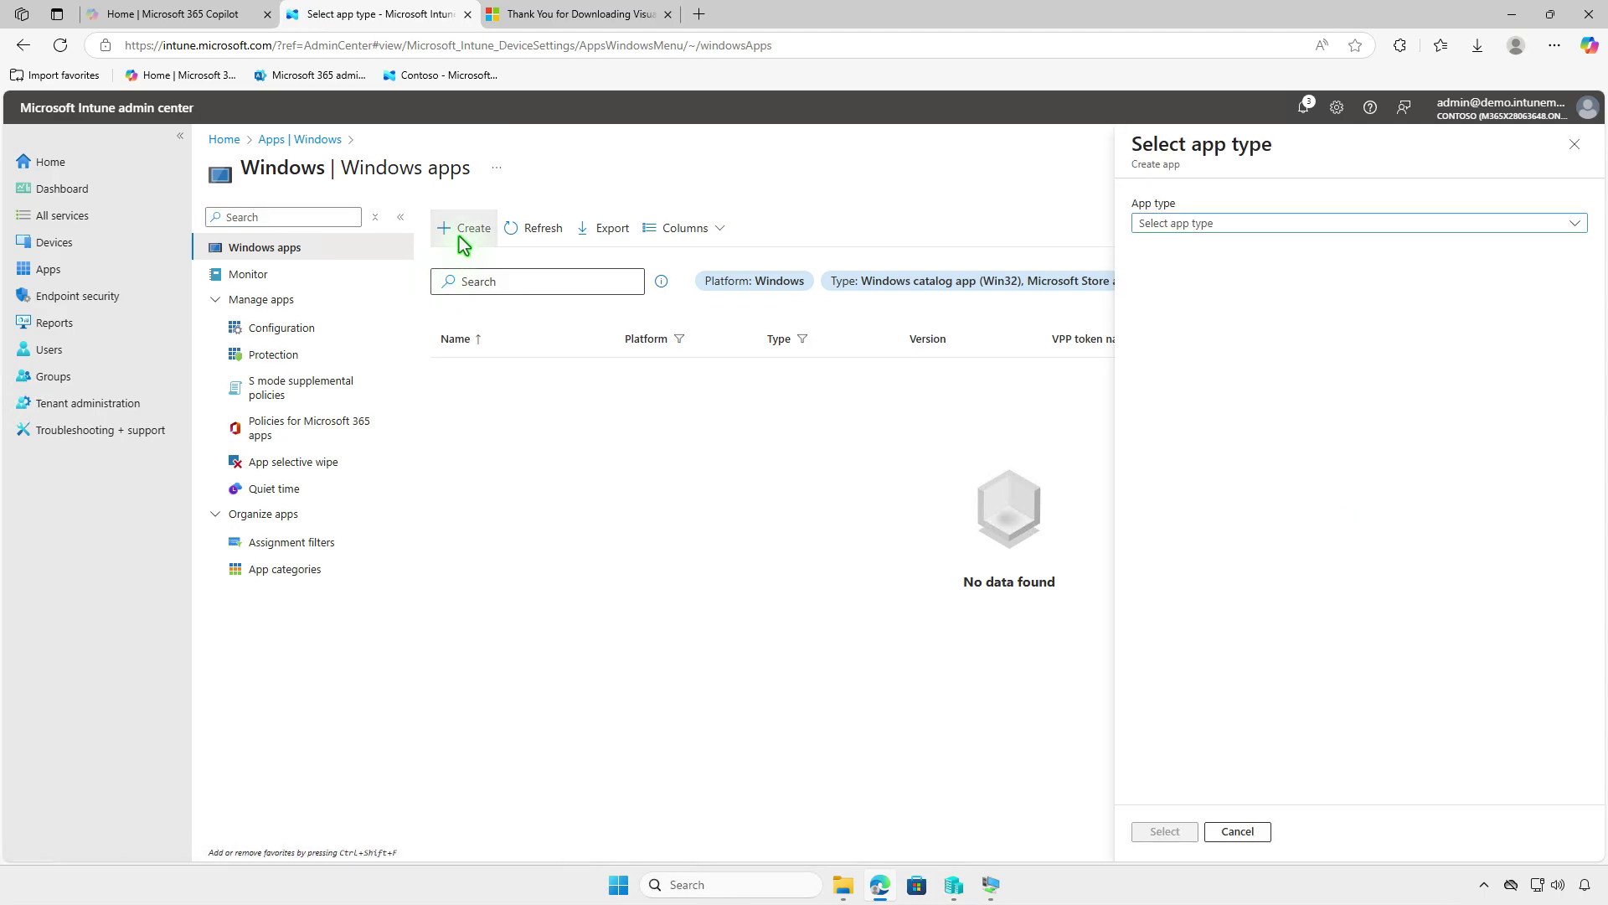
click(1294, 222)
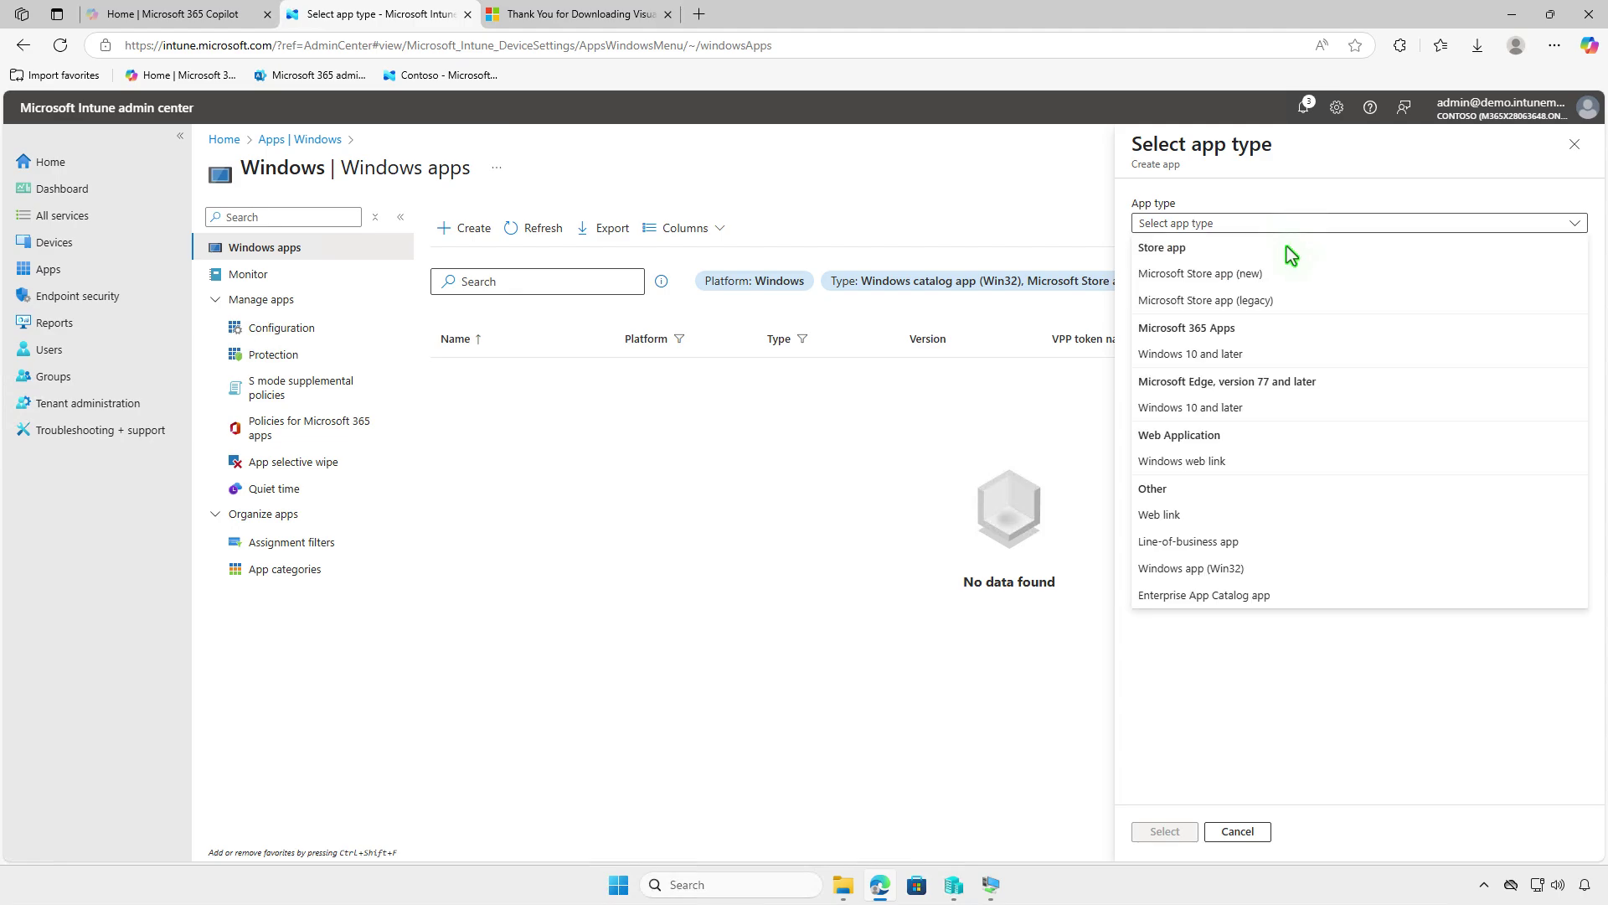
click(1267, 569)
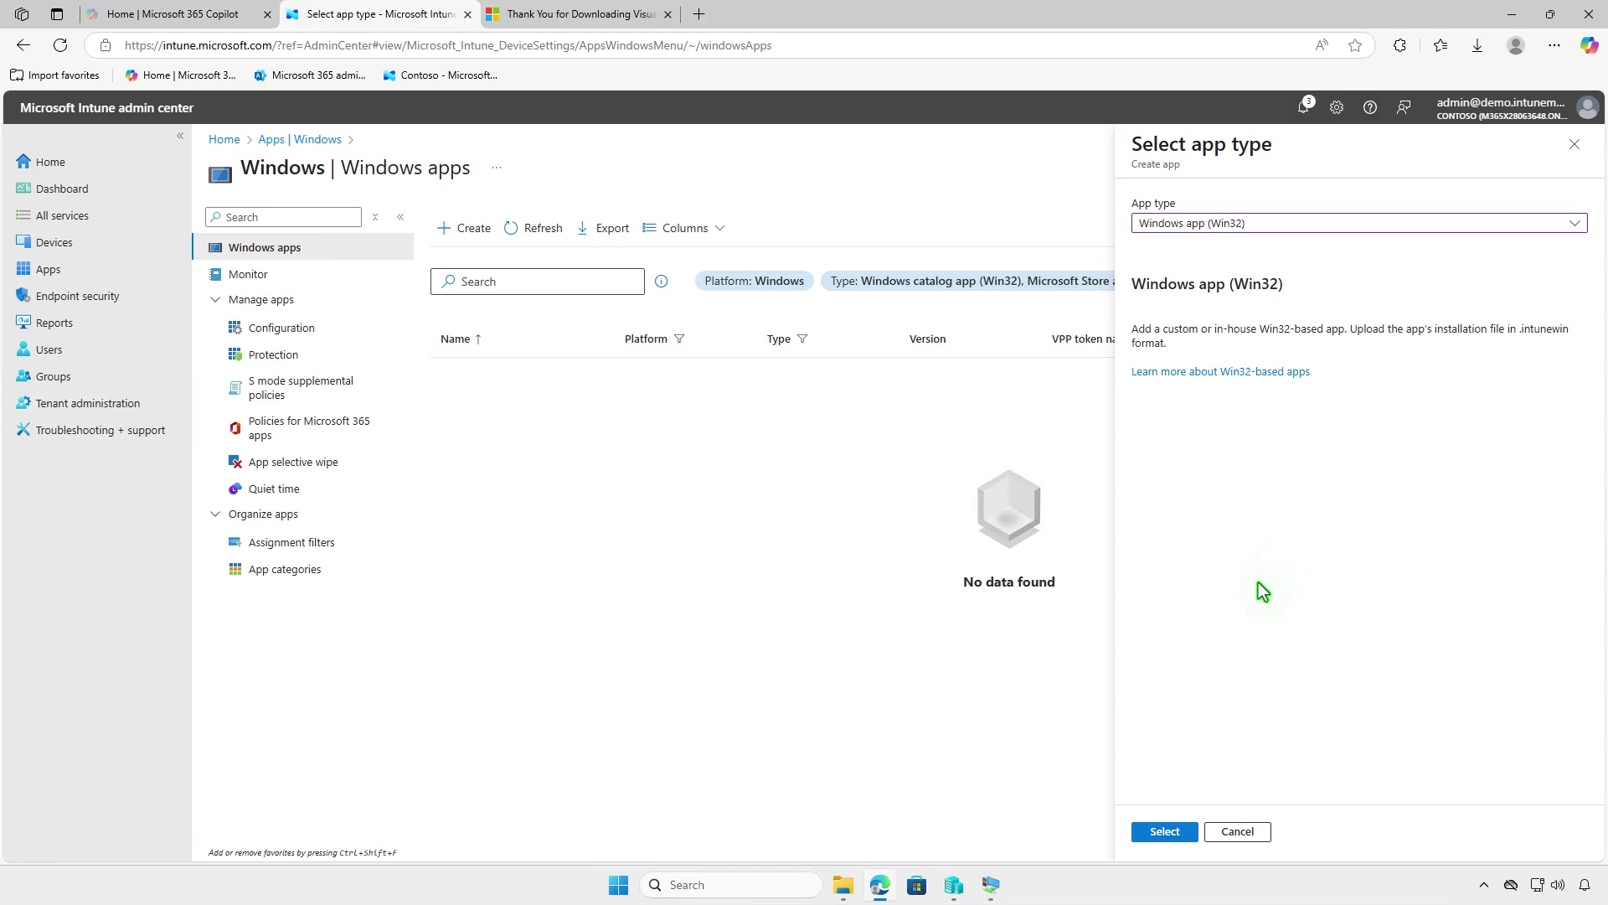
- Confirm the Win32 app type and load D:\Intune\Output\setup.intunewin as the package file
click(1178, 834)
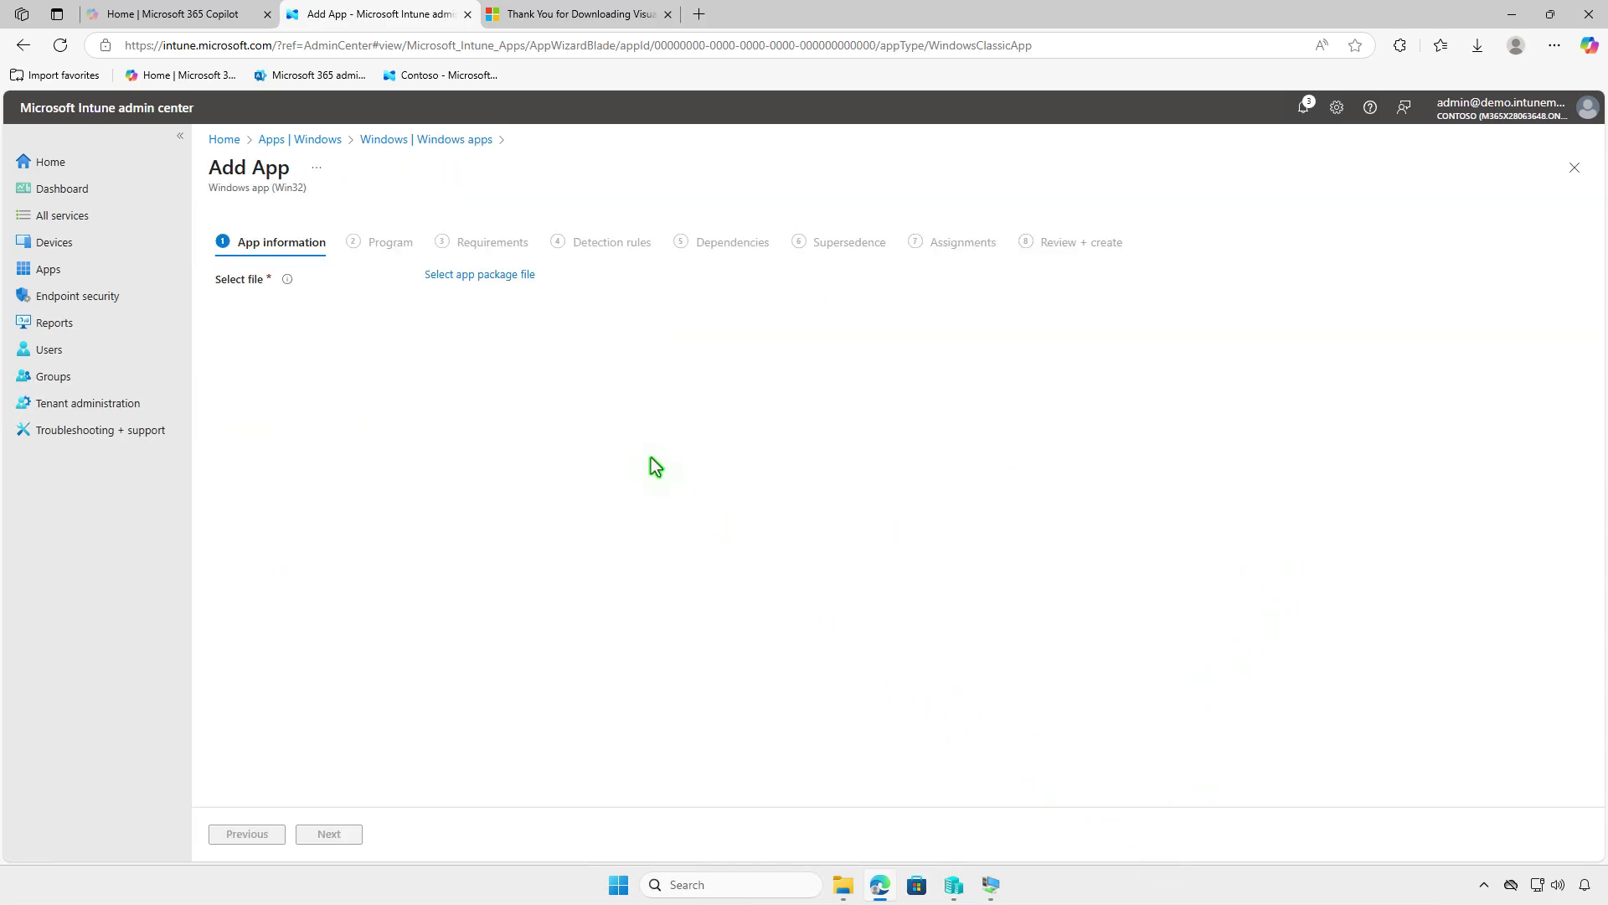
click(509, 277)
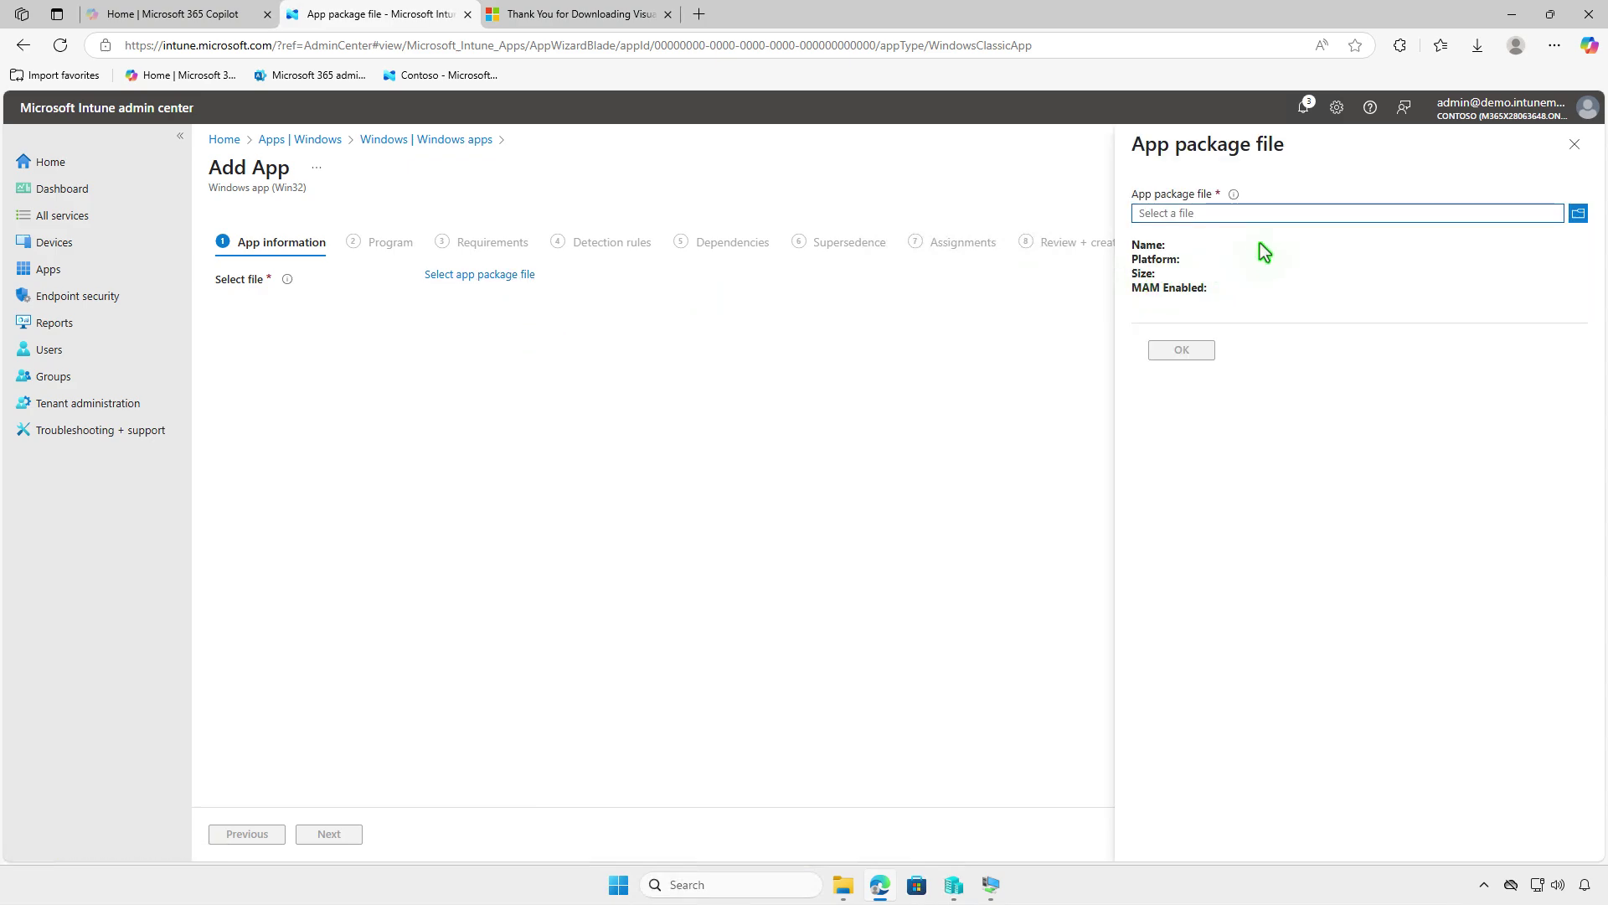
click(1282, 217)
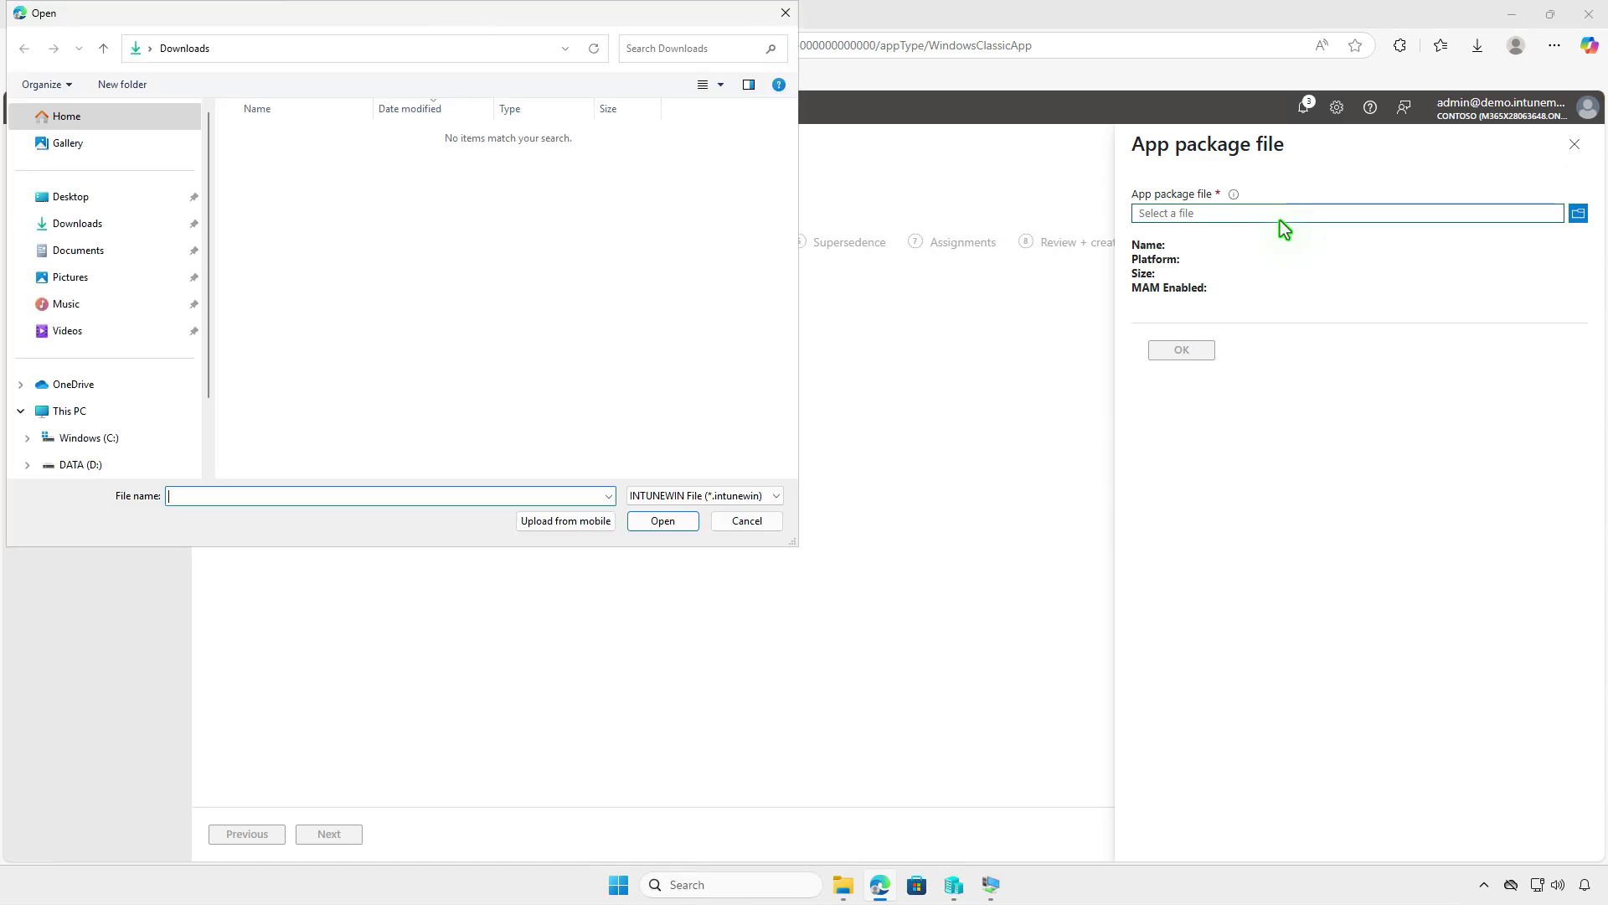
click(114, 410)
double_click(519, 154)
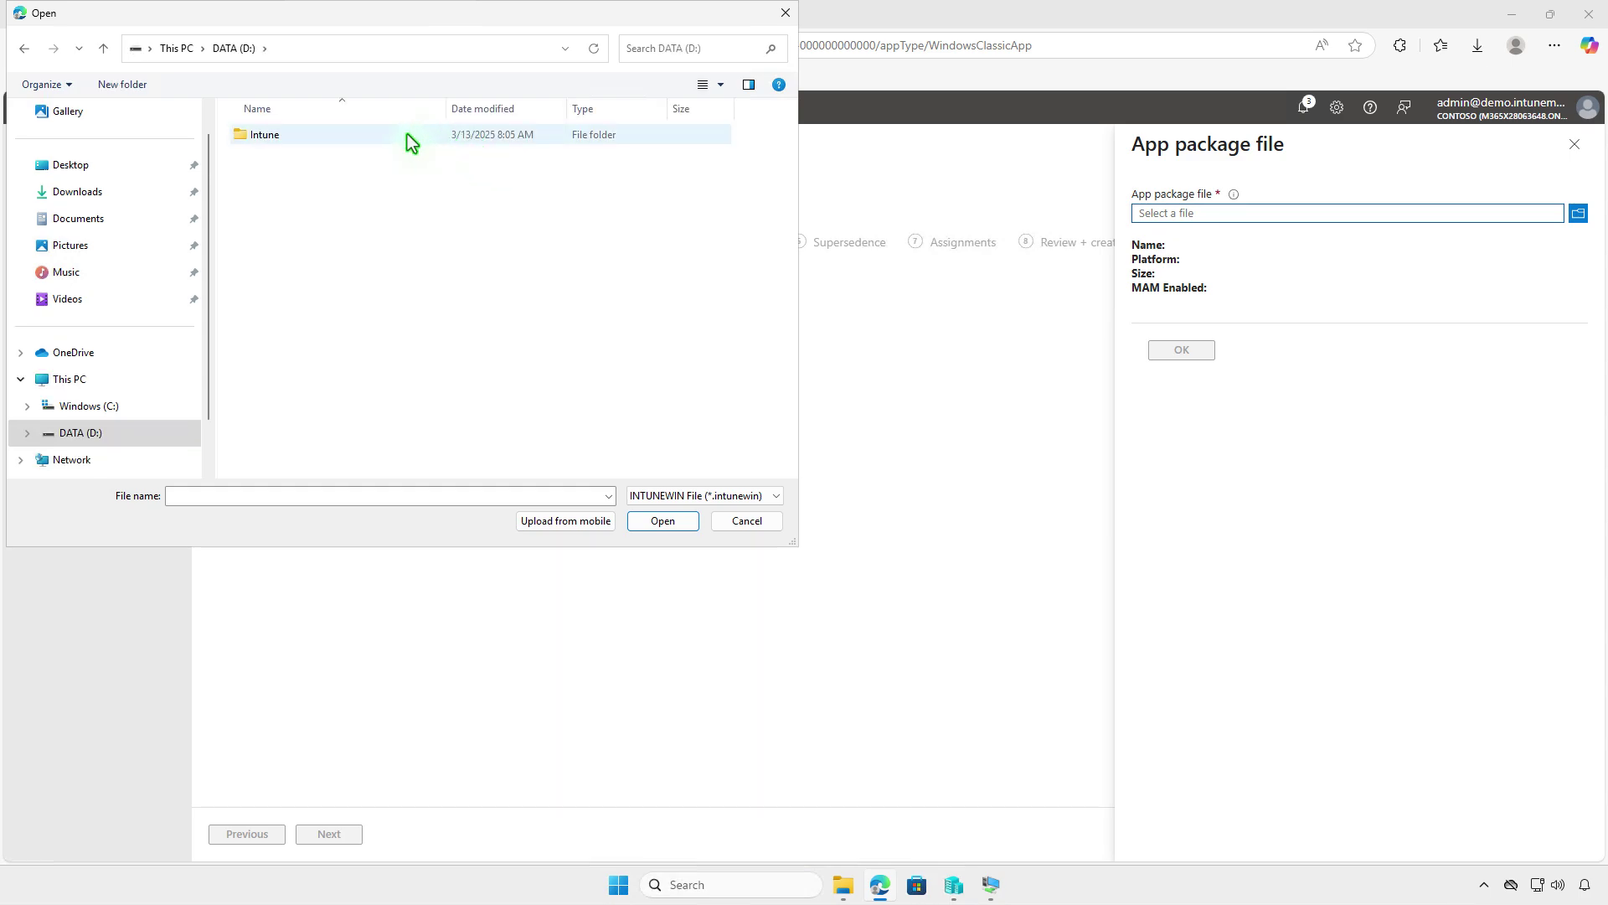
double_click(407, 135)
double_click(388, 154)
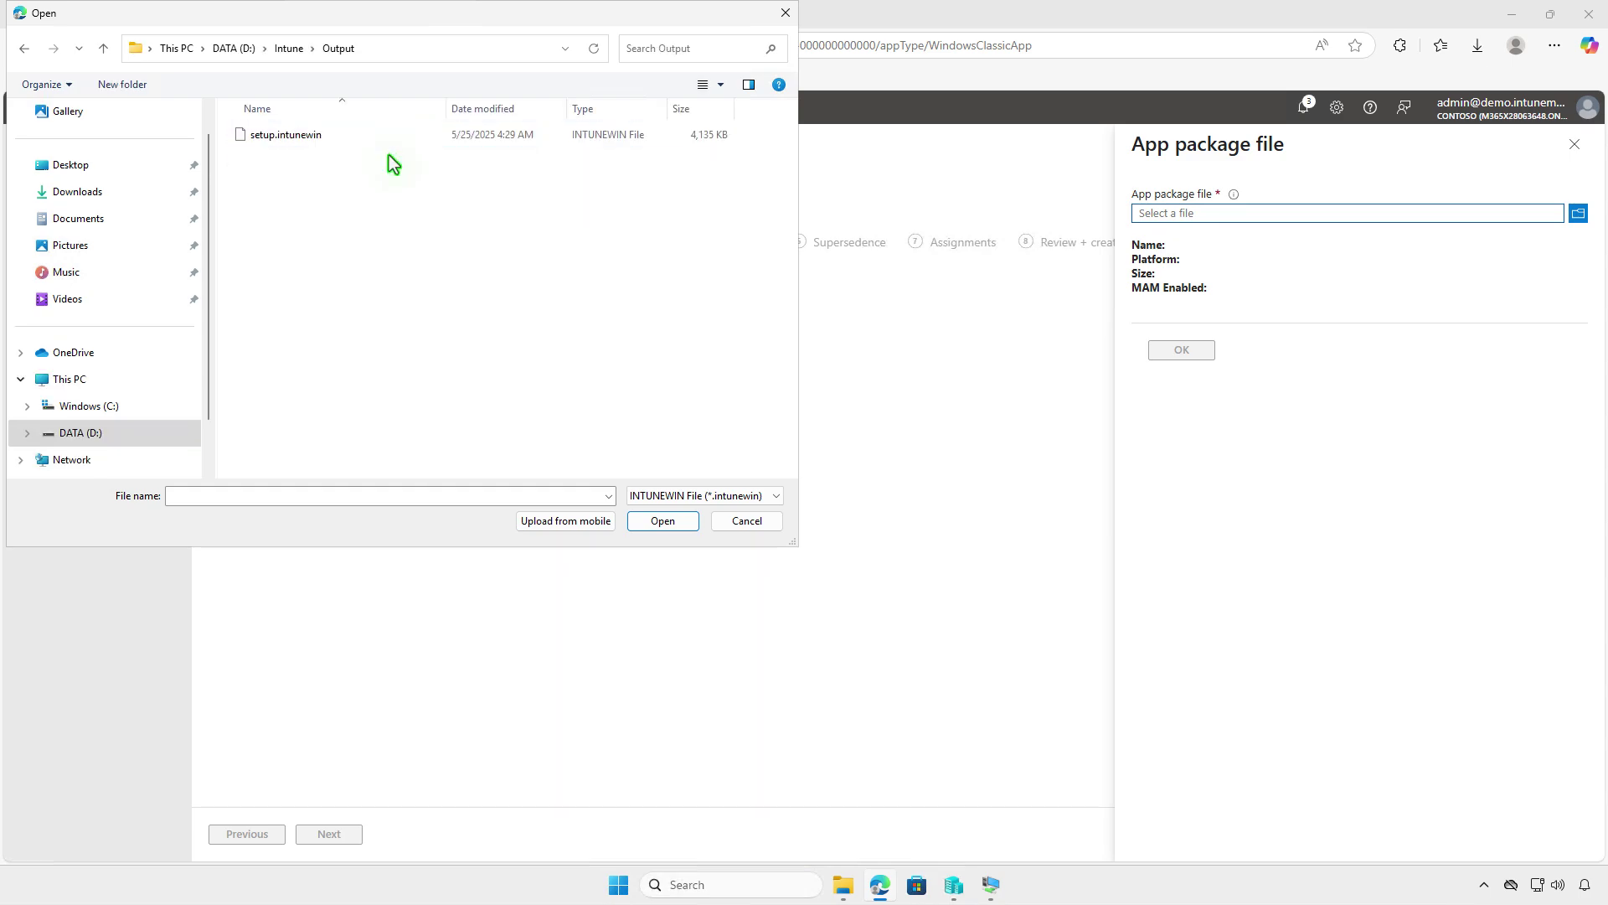
click(341, 134)
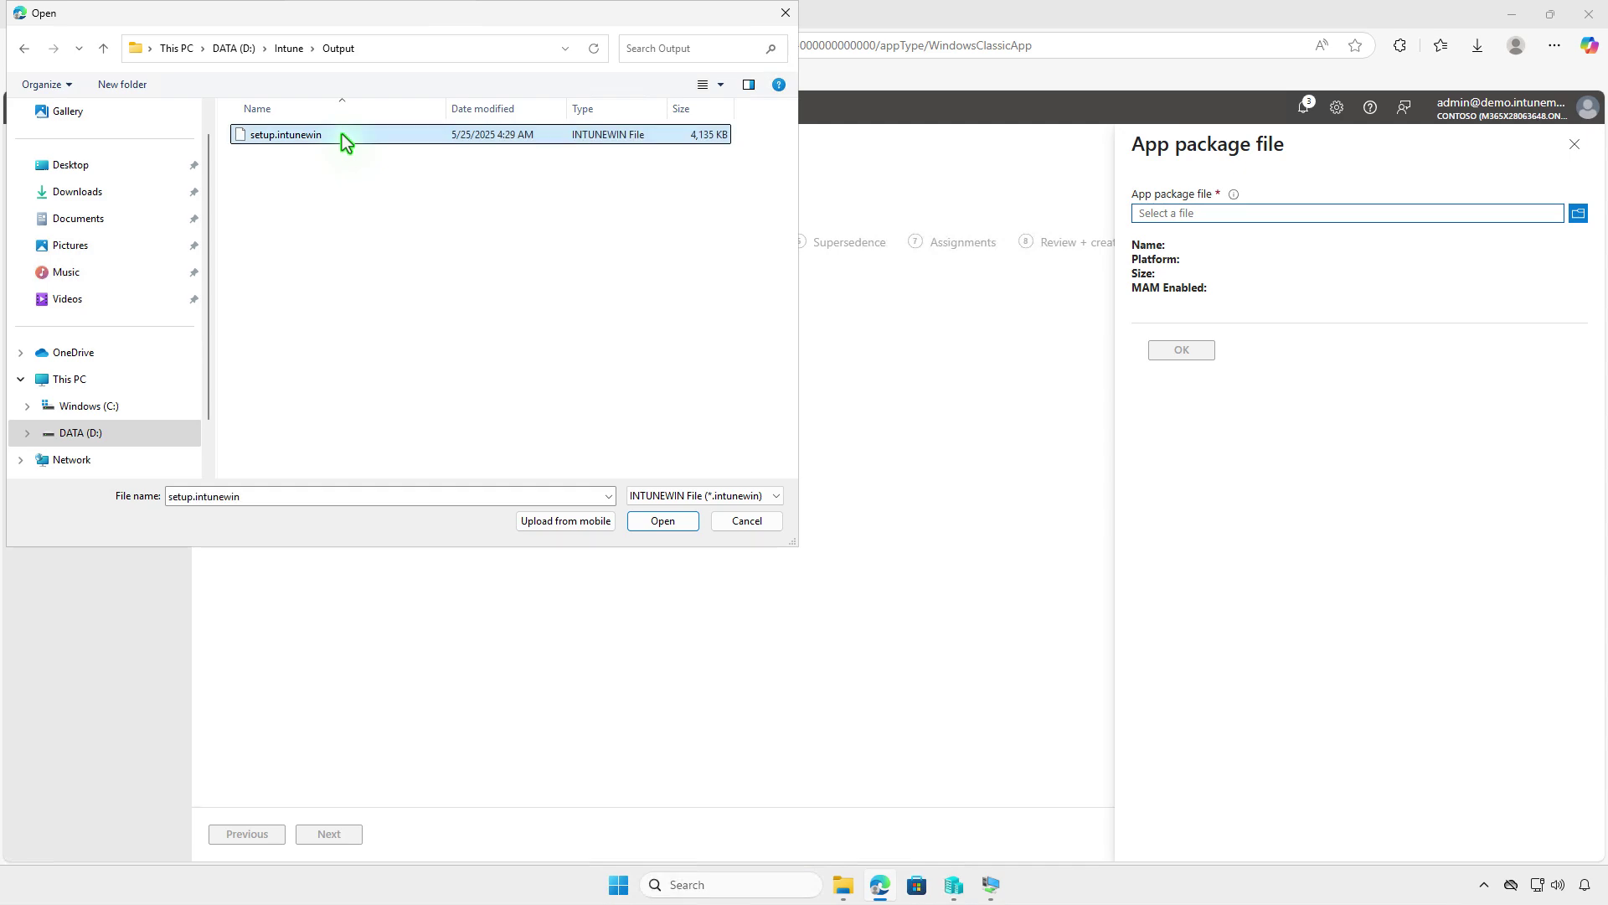
click(653, 520)
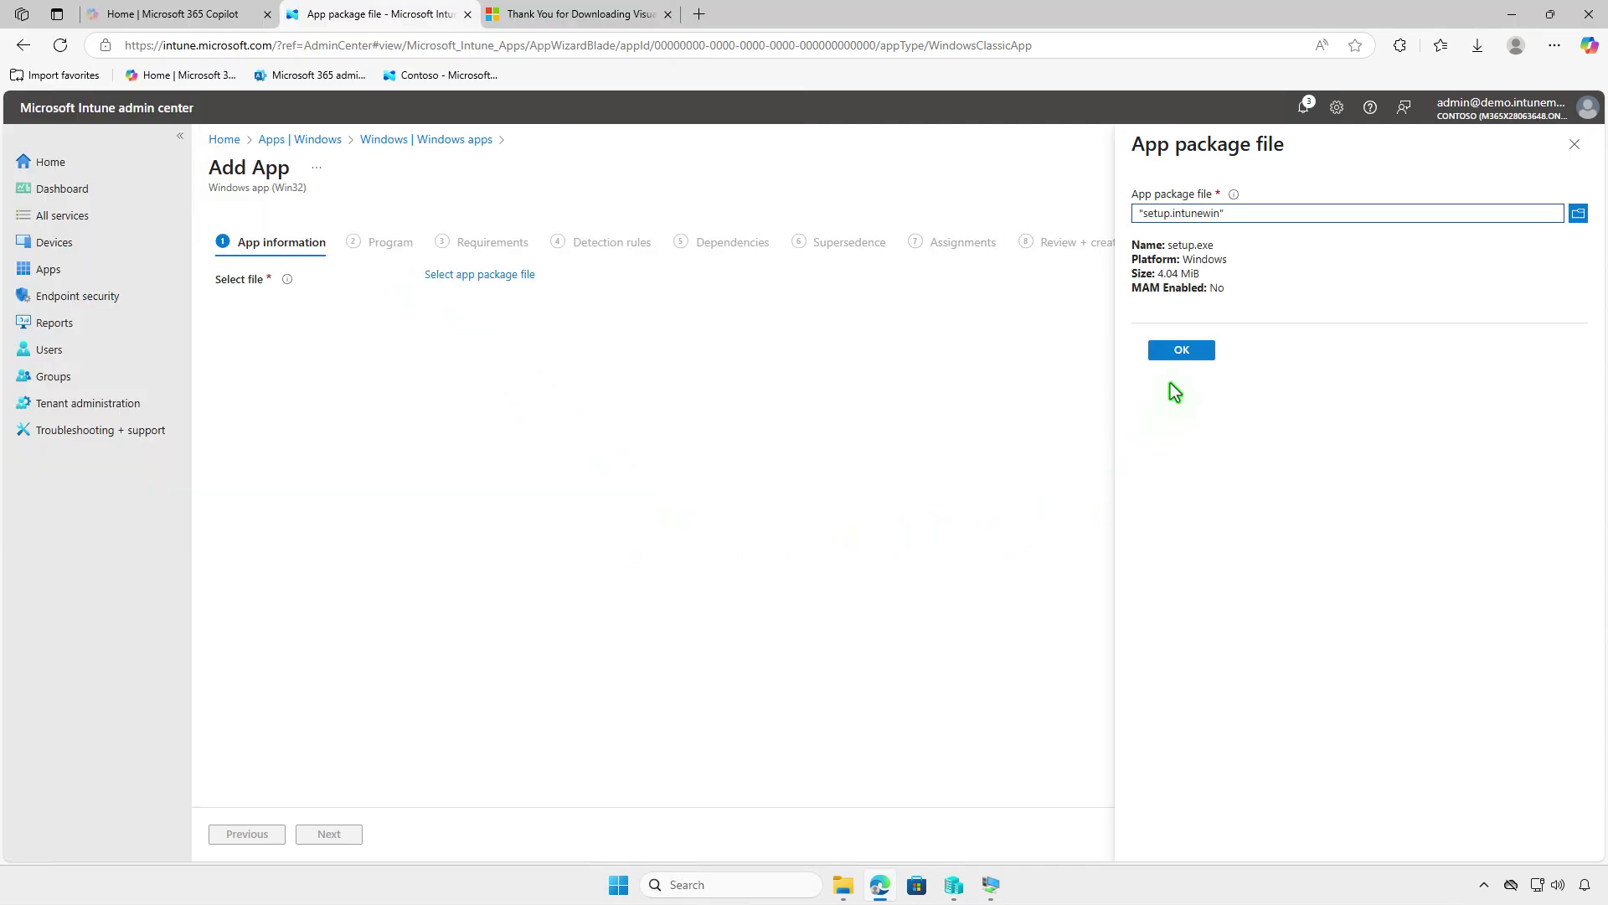
- Confirm the package, then upload the Visual Studio JPEG from Downloads as the app logo
click(1182, 349)
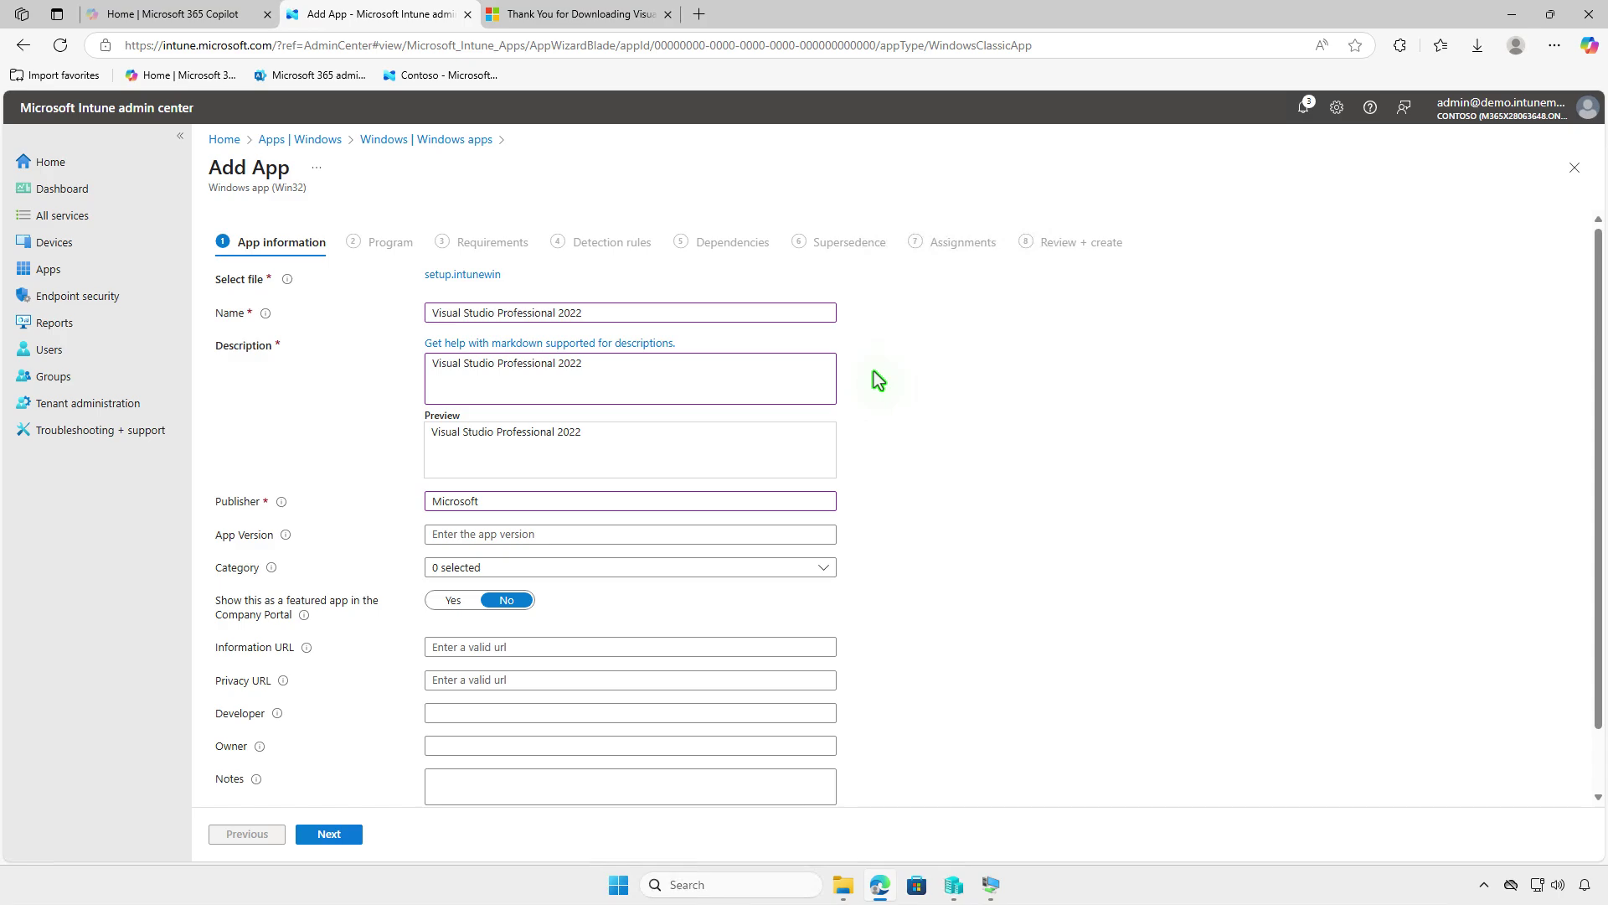
scroll(876, 381, down, 2)
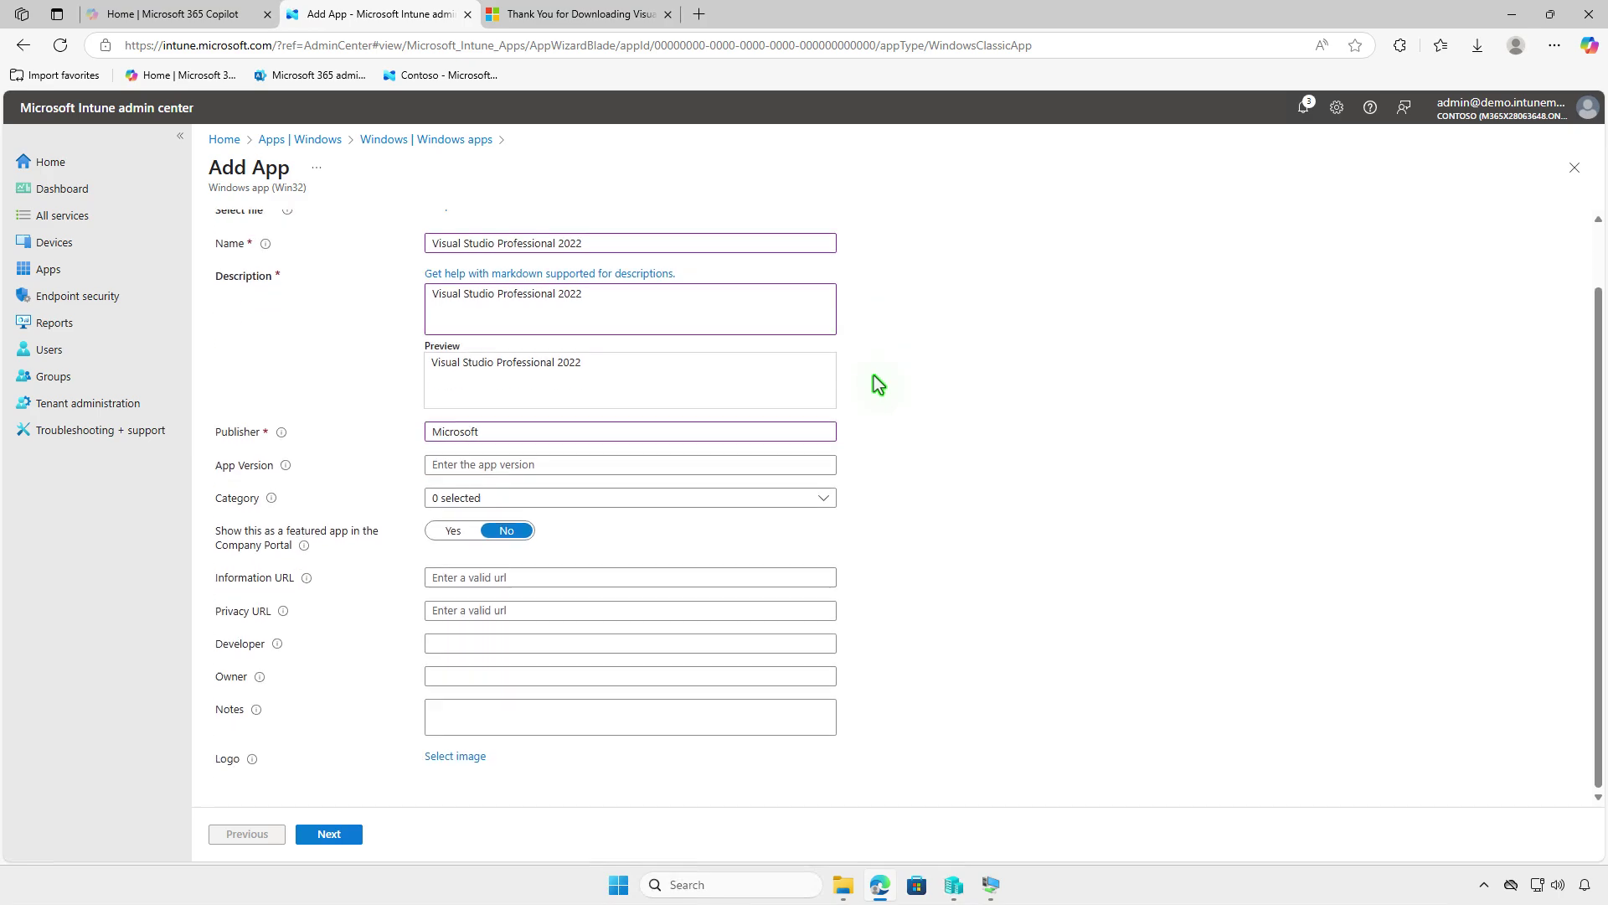
click(443, 758)
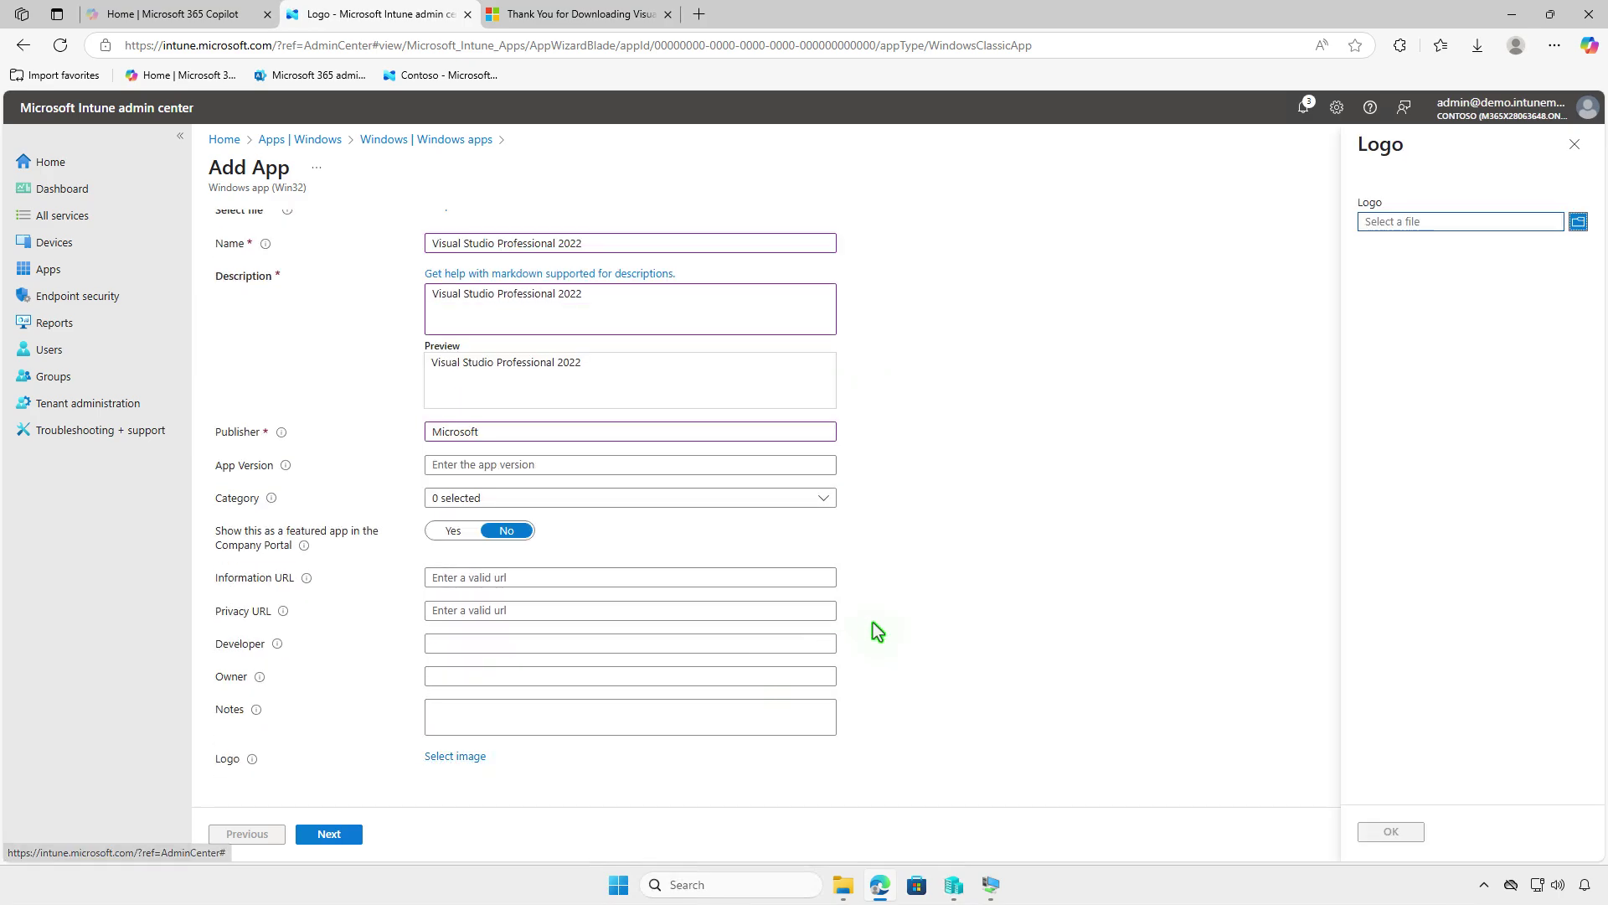
click(1460, 227)
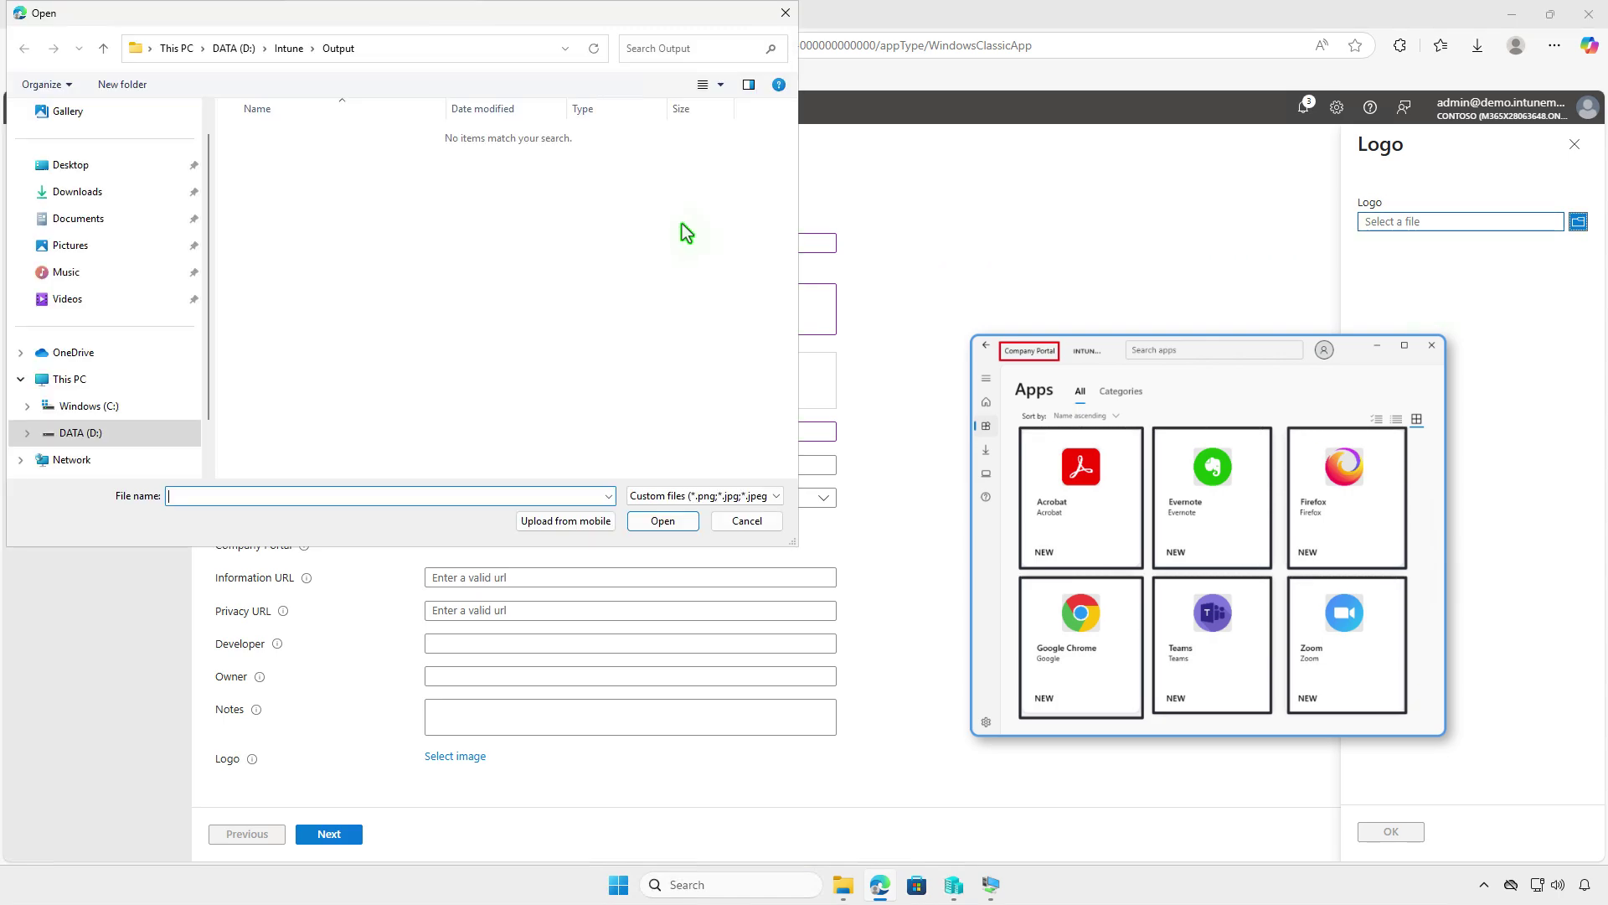
click(161, 198)
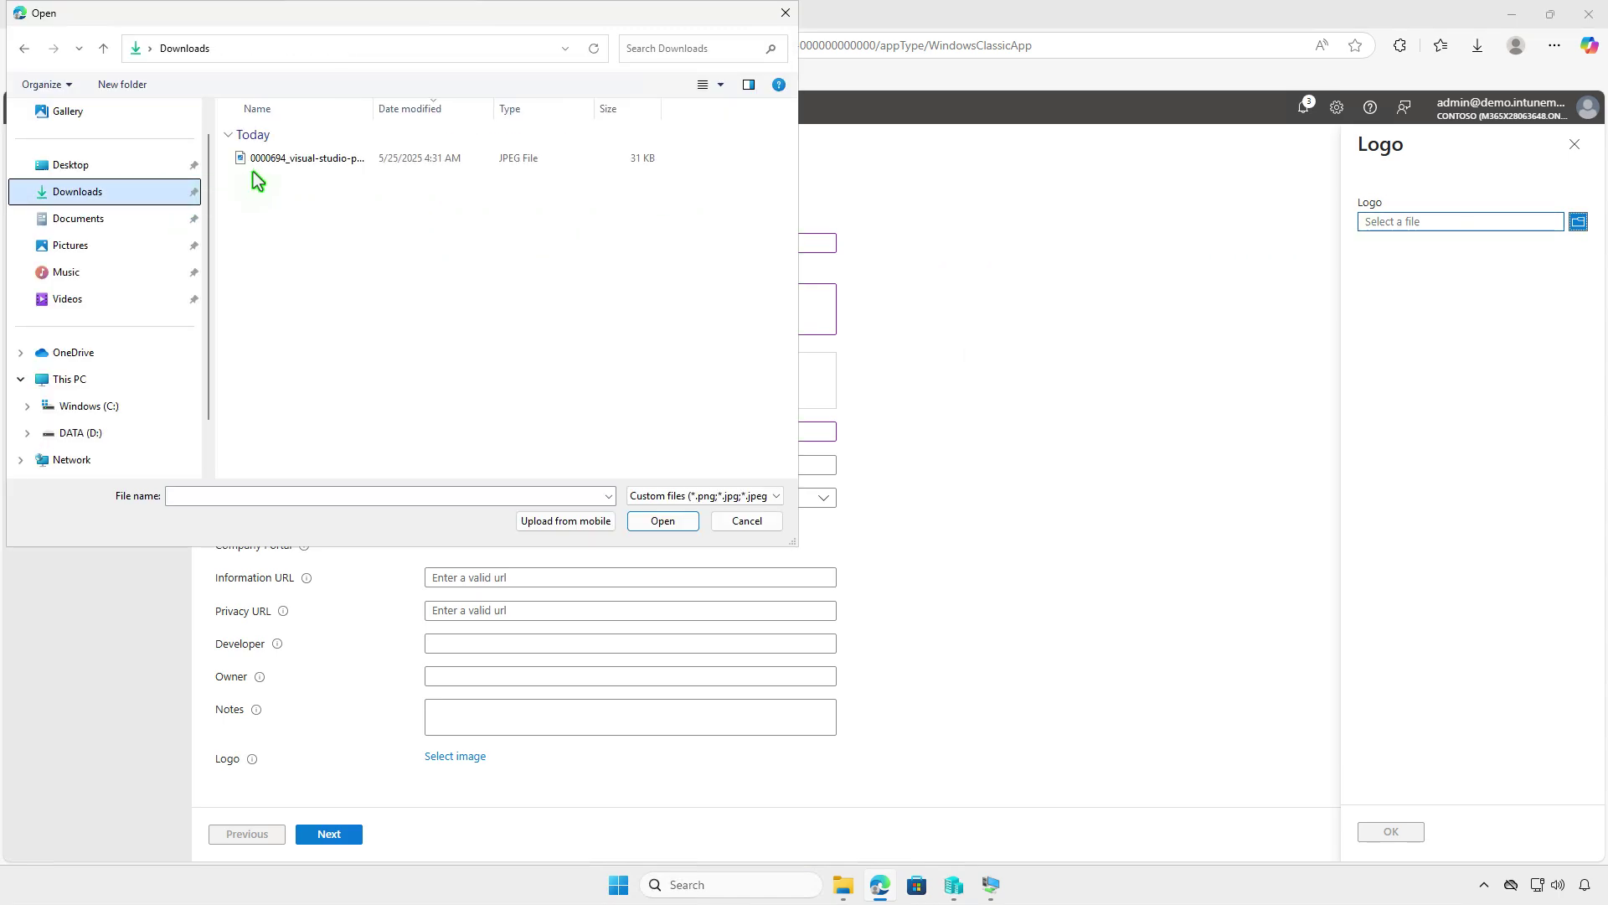
click(277, 159)
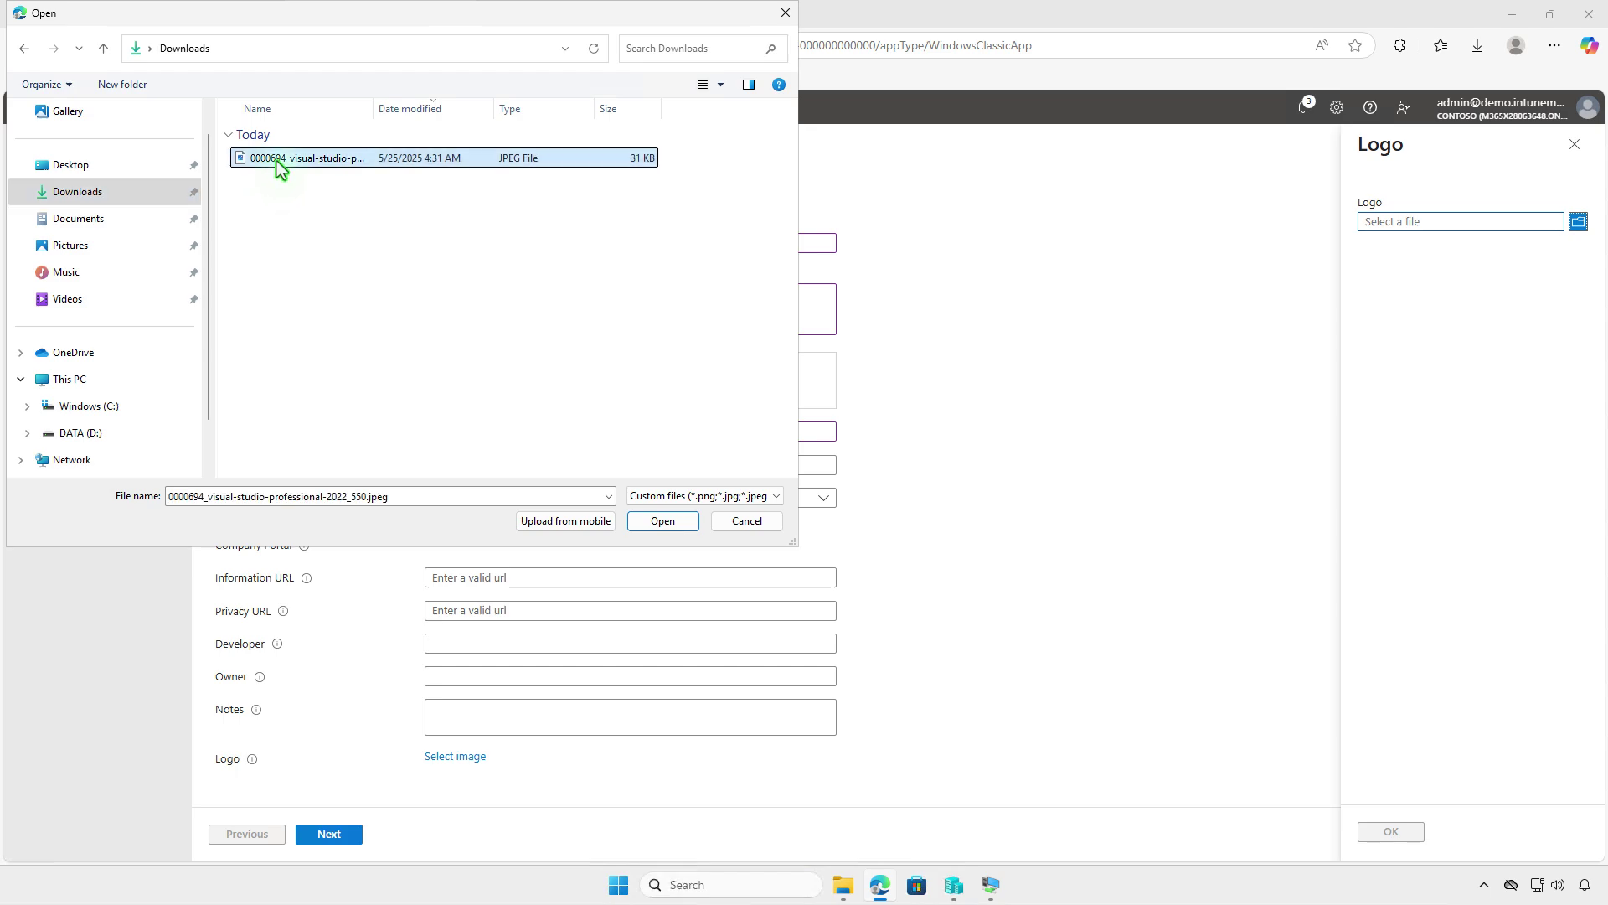
click(650, 524)
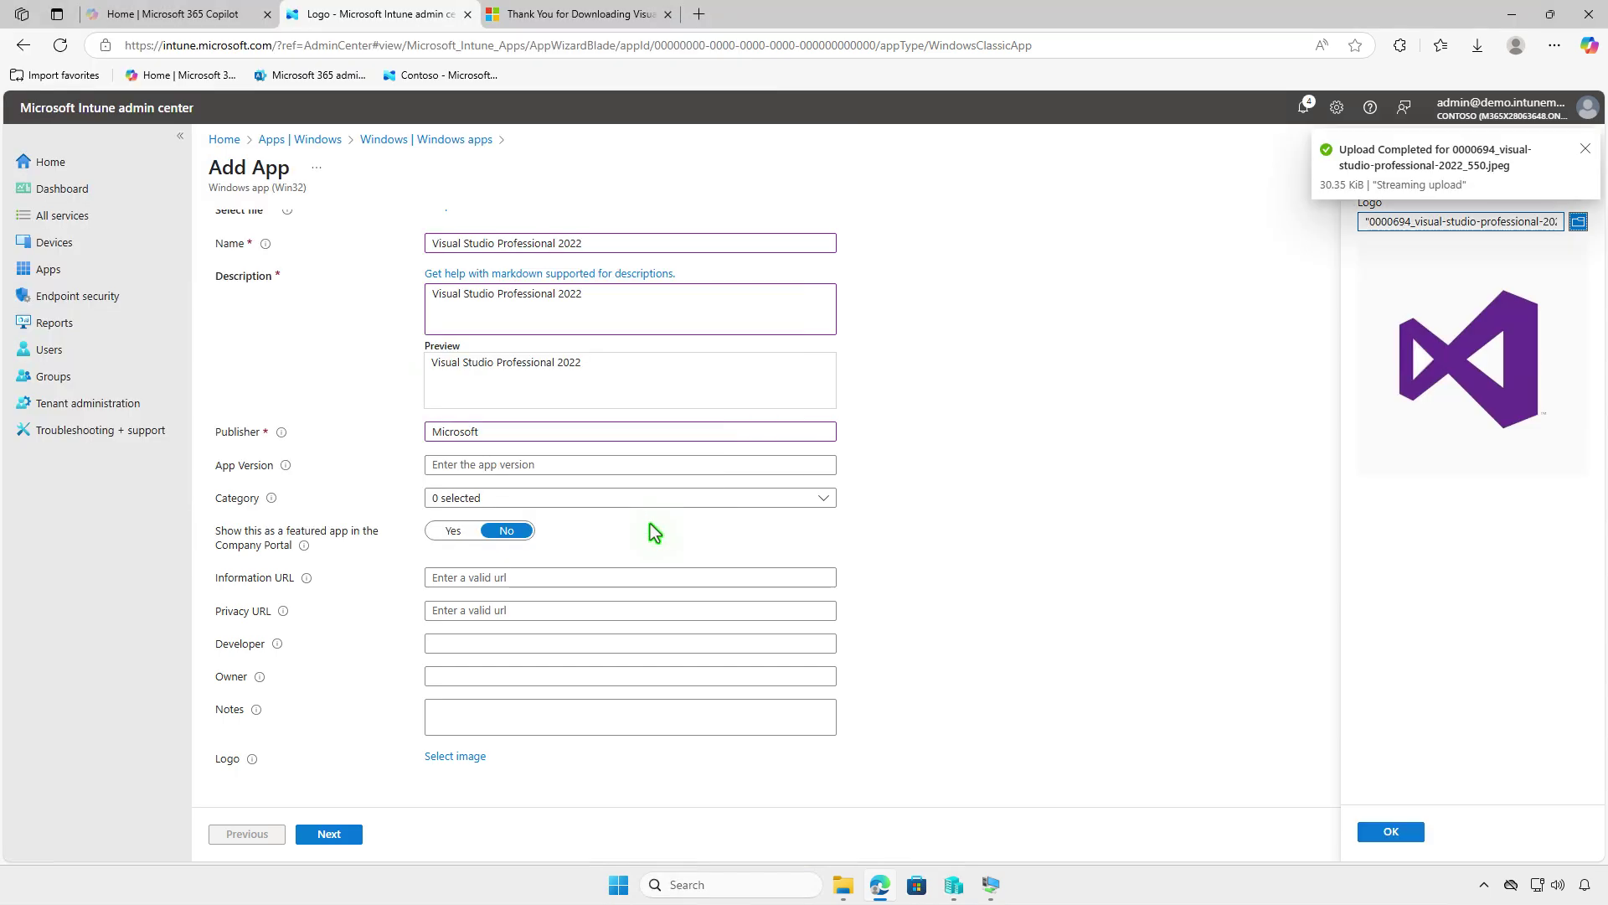
click(1364, 834)
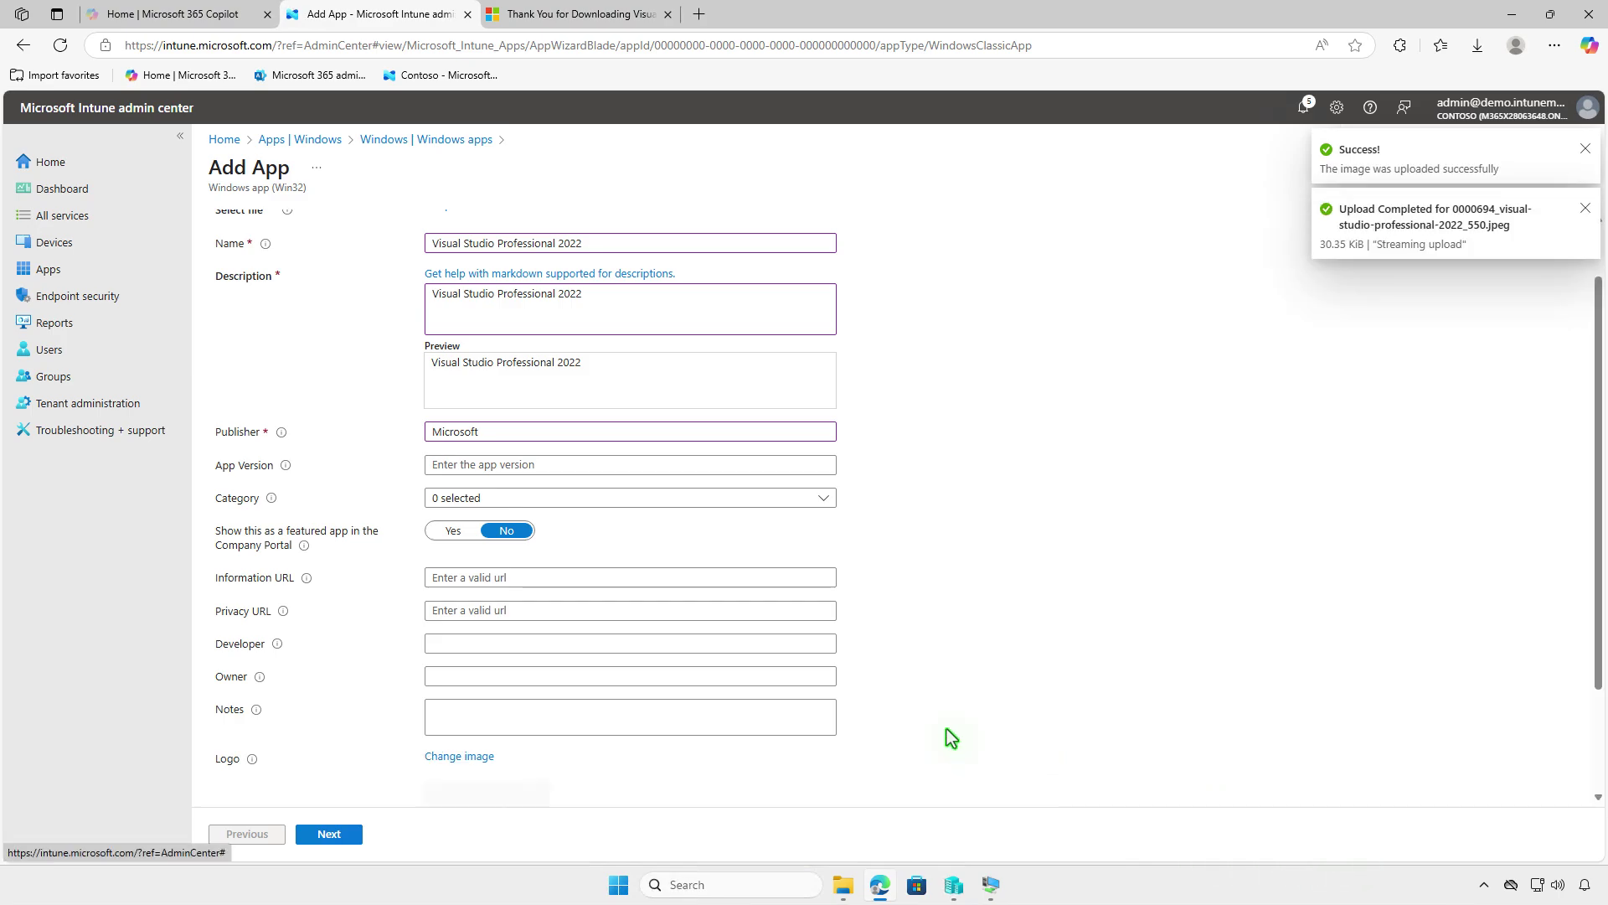
scroll(947, 730, down, 2)
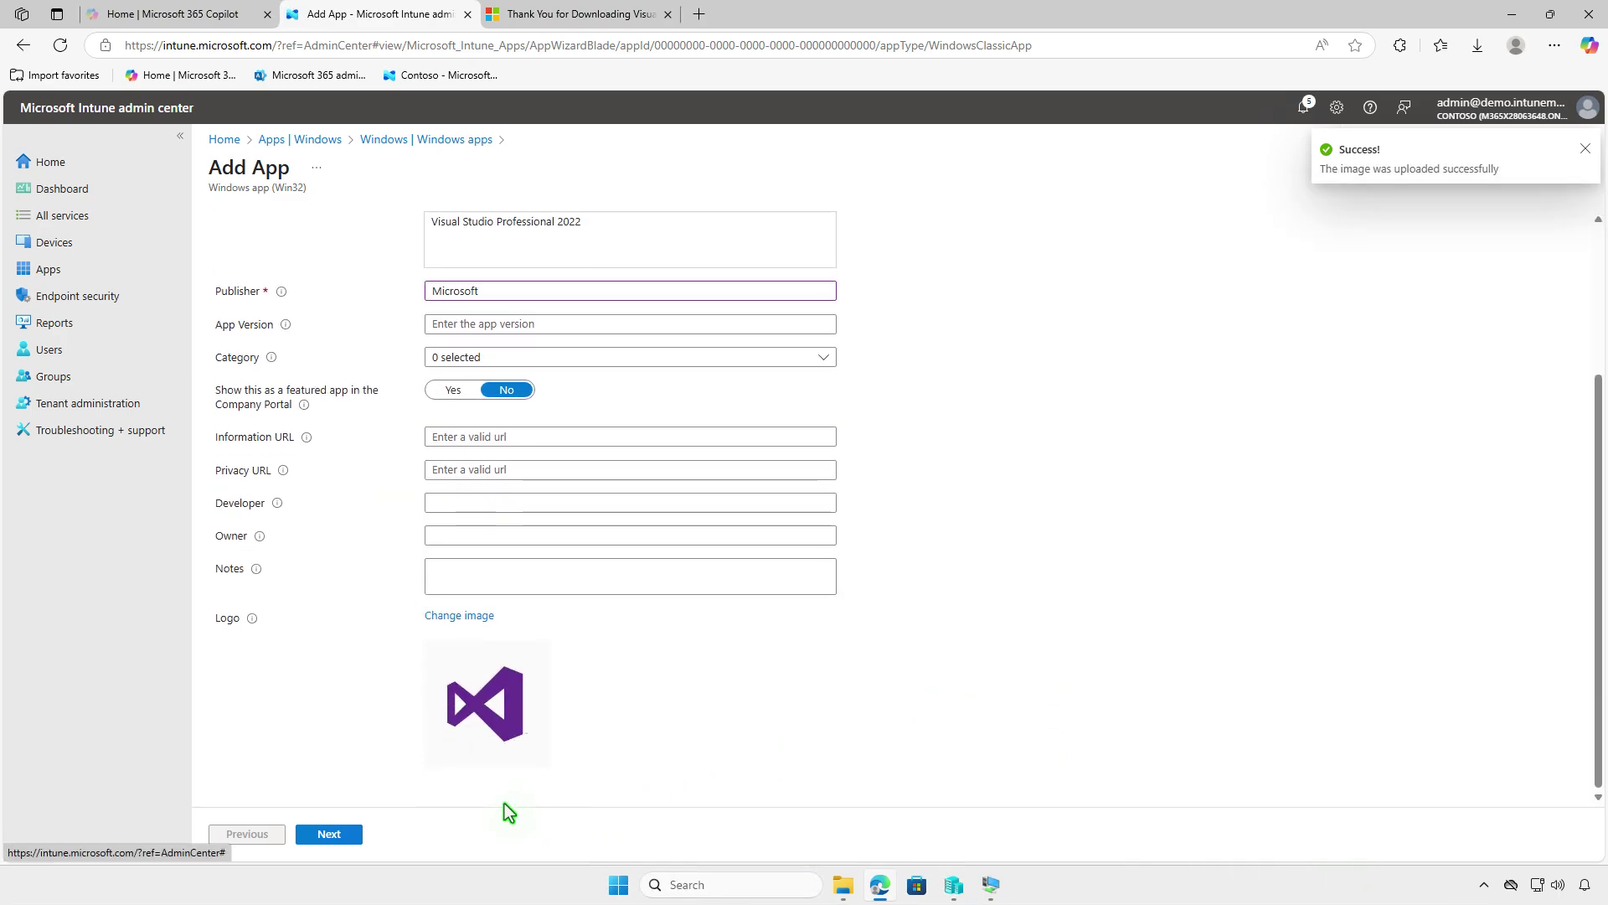
- On the Program step, enter install.cmd as install command and uninstall.cmd as uninstall command
click(342, 836)
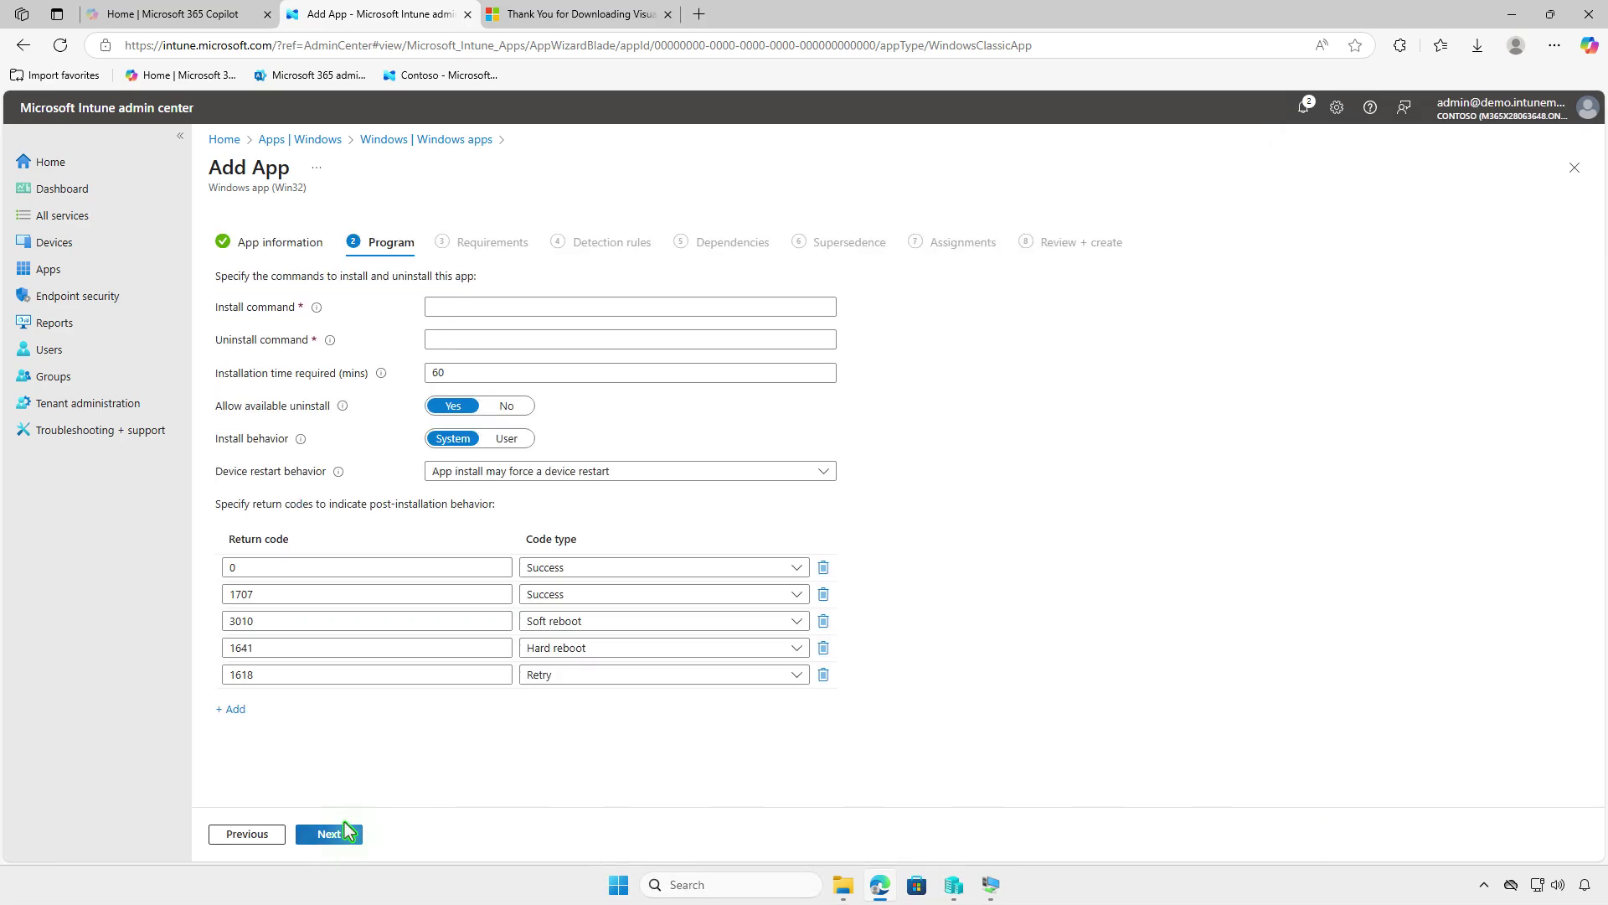
click(528, 313)
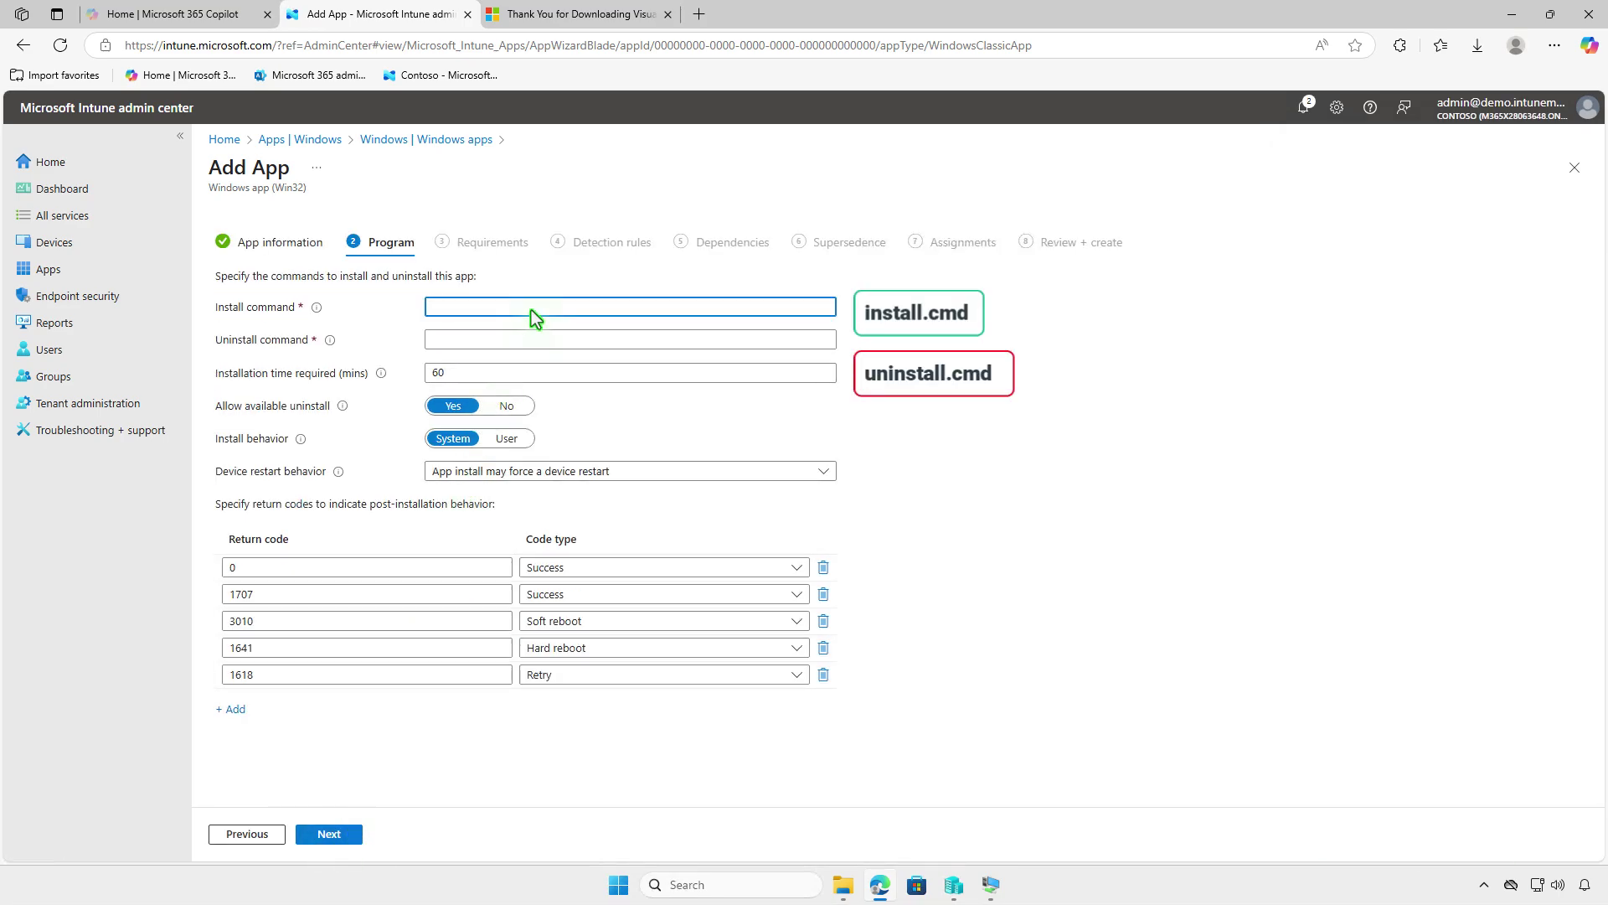
text(install.cmd)
key(Tab)
text(uninstall.c)
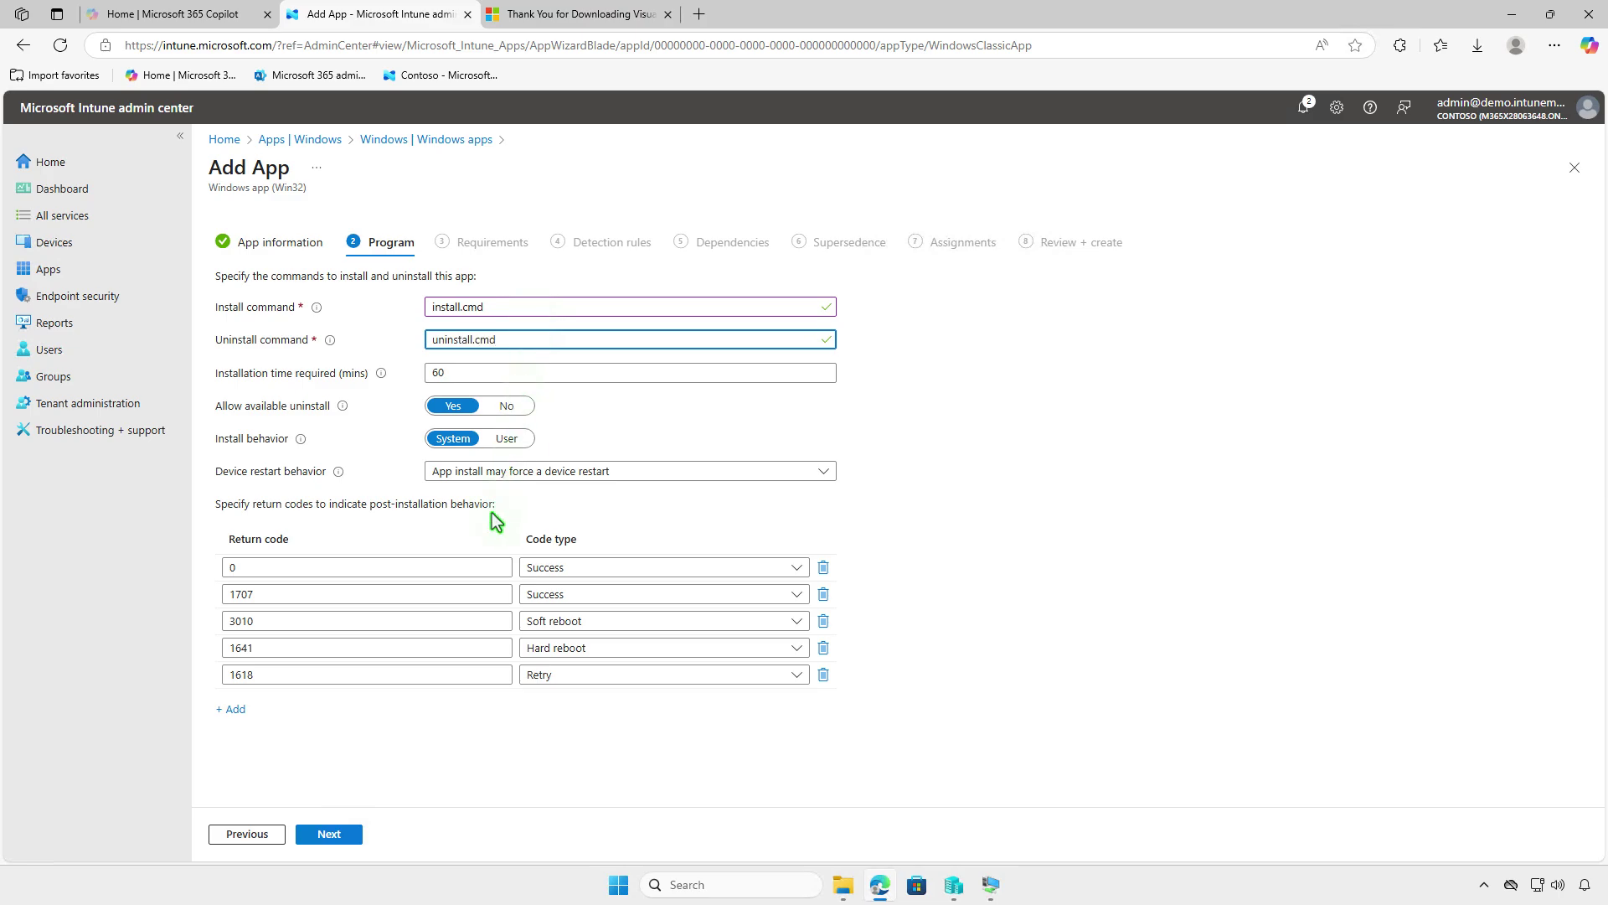
- Require 64-bit architecture and Windows 10 1607 as the minimum operating system
click(357, 834)
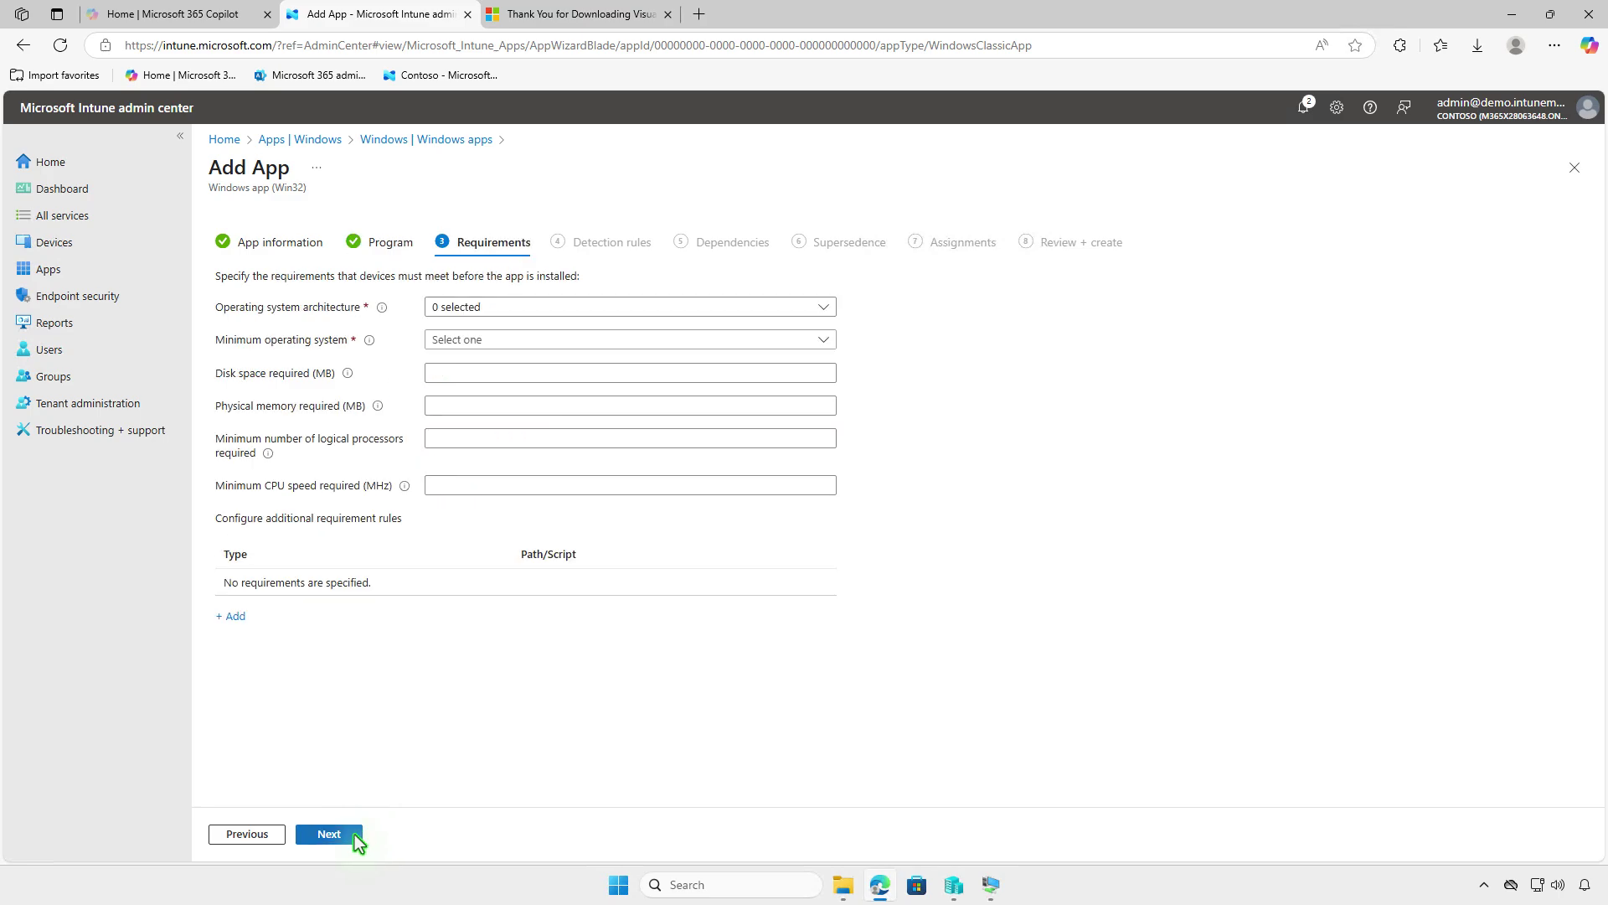
click(577, 304)
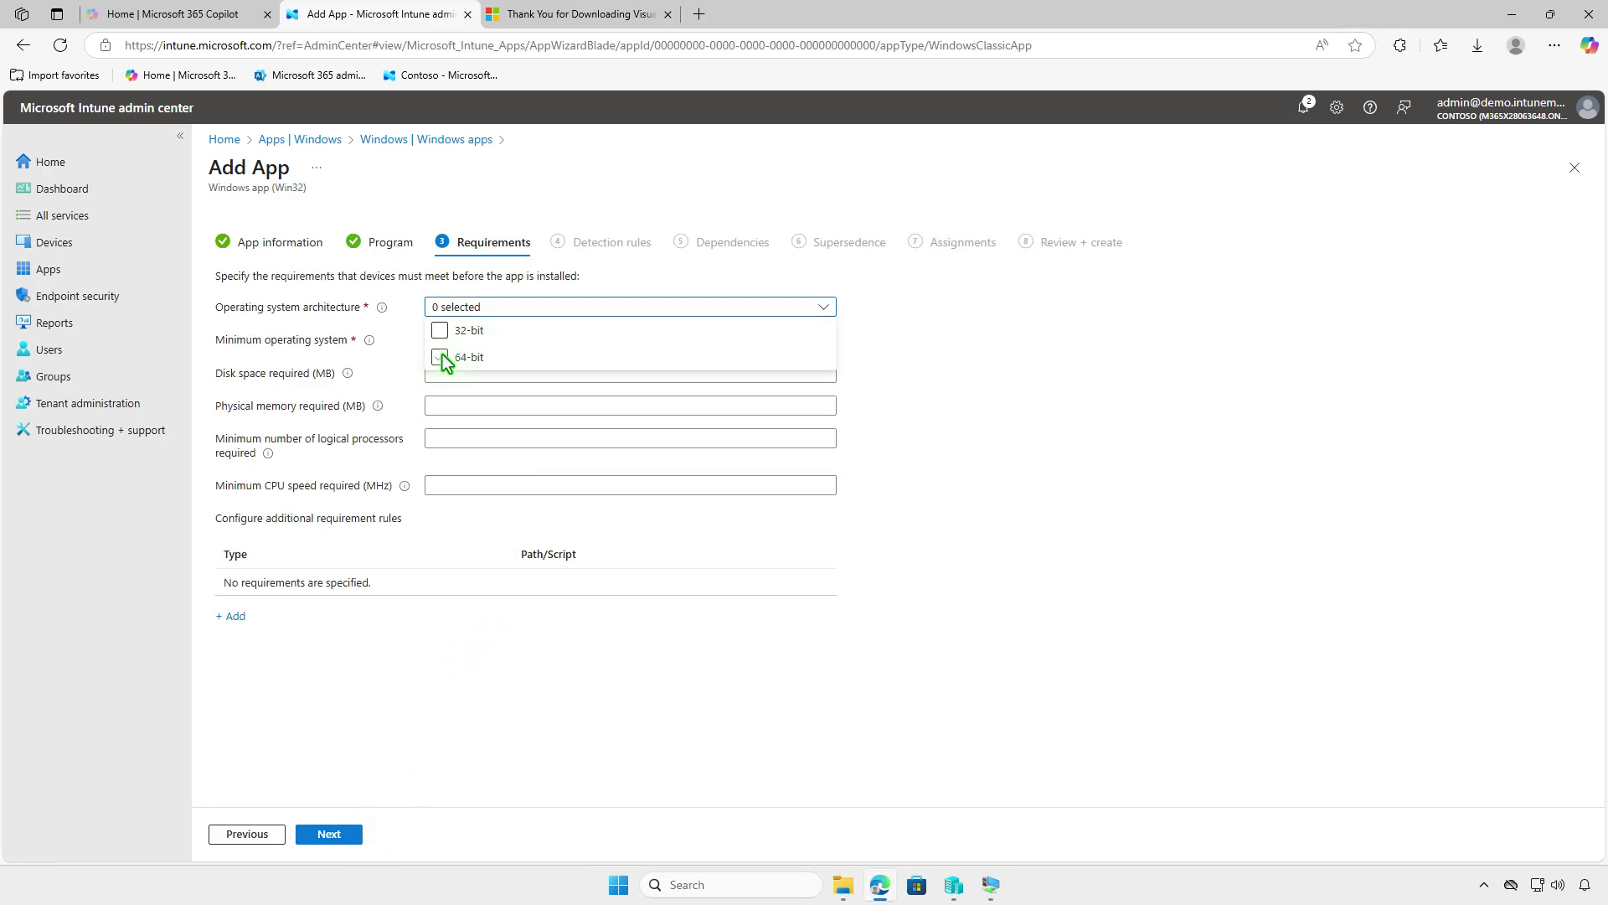
click(369, 362)
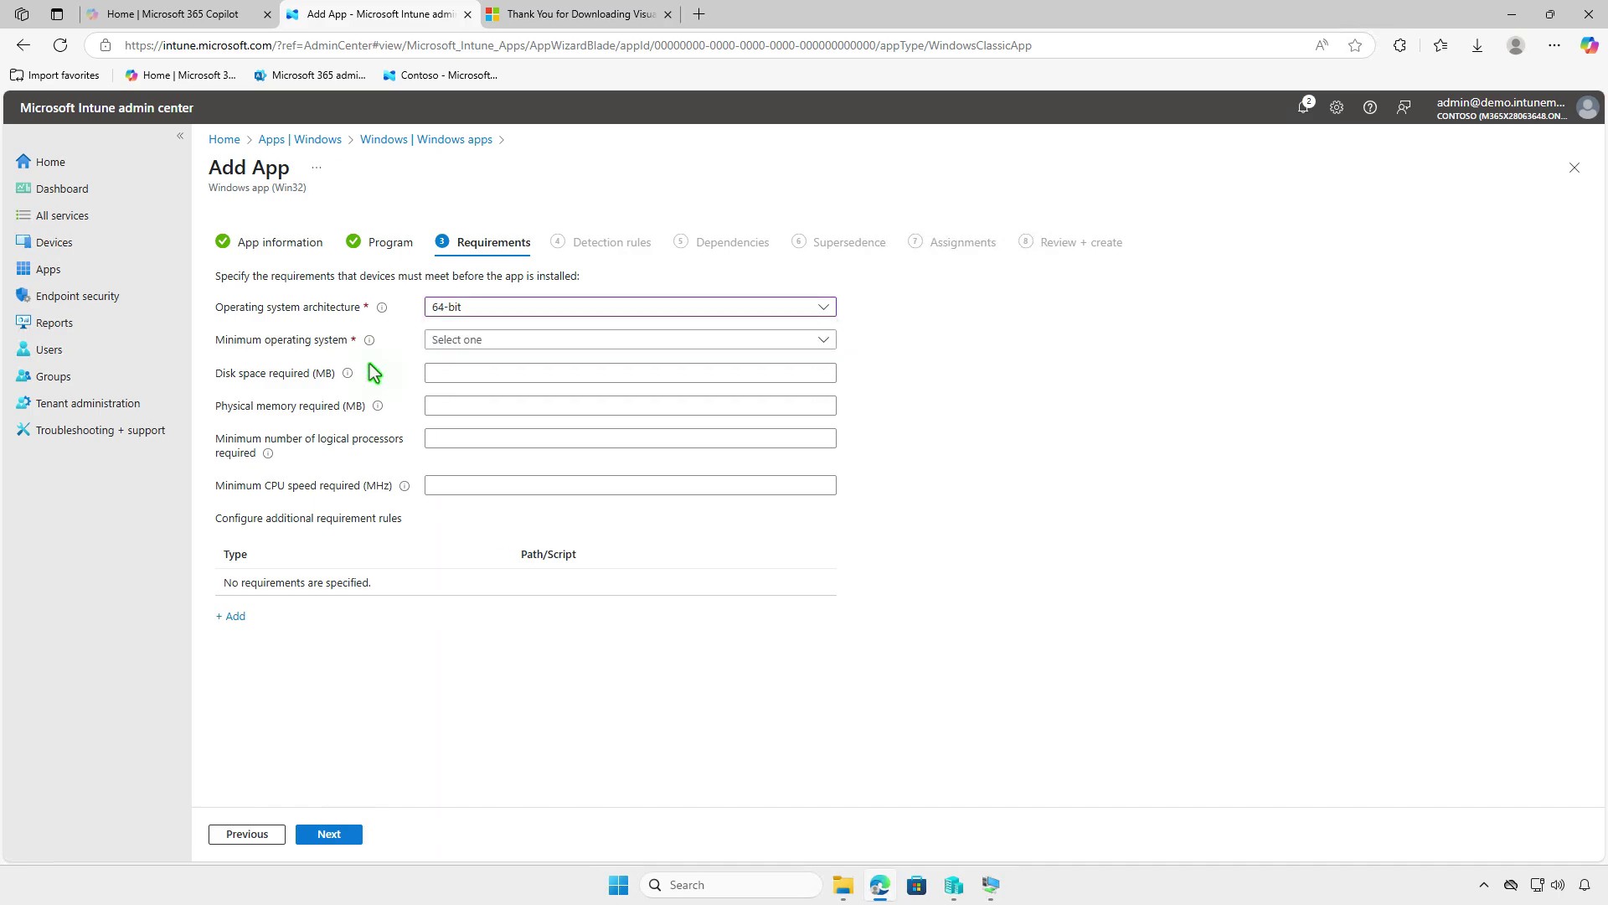
click(501, 338)
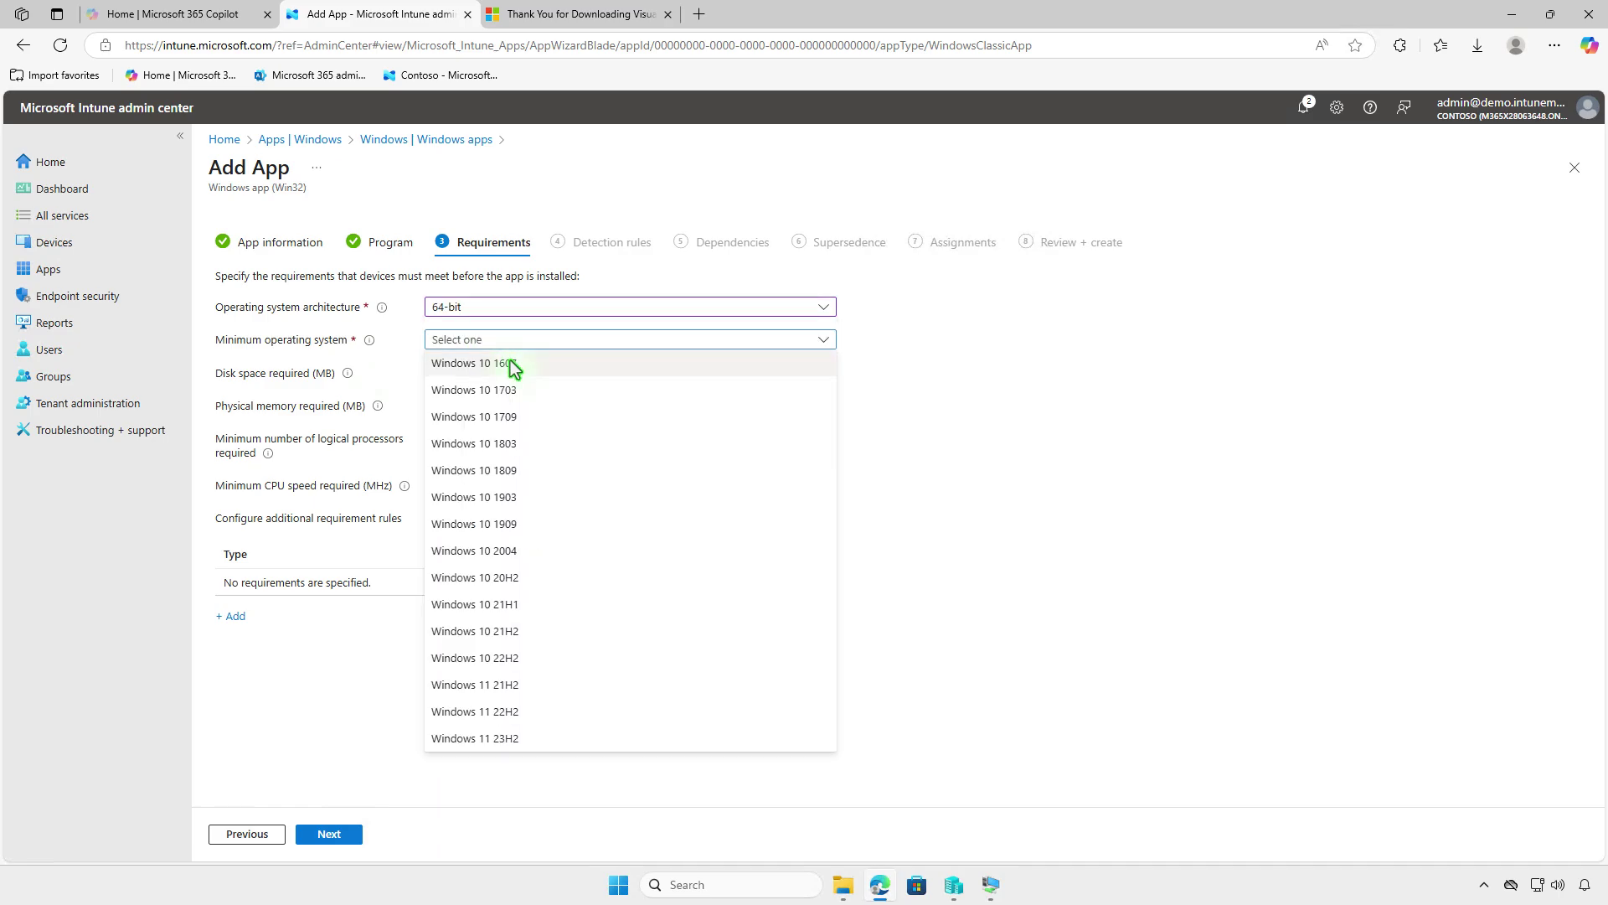
click(512, 363)
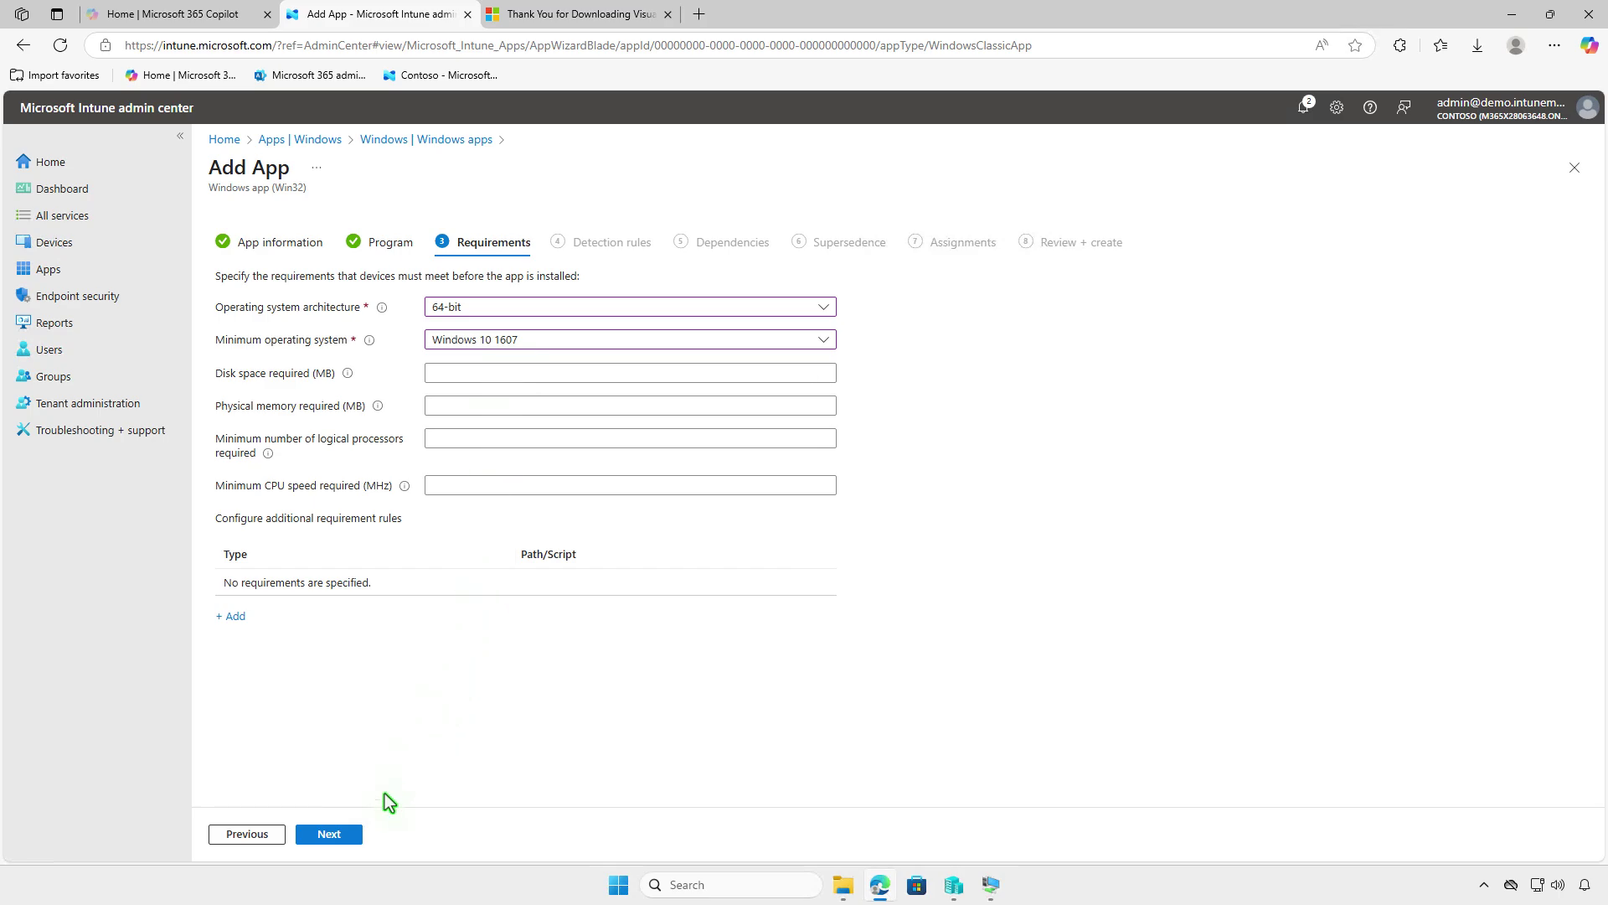
click(360, 840)
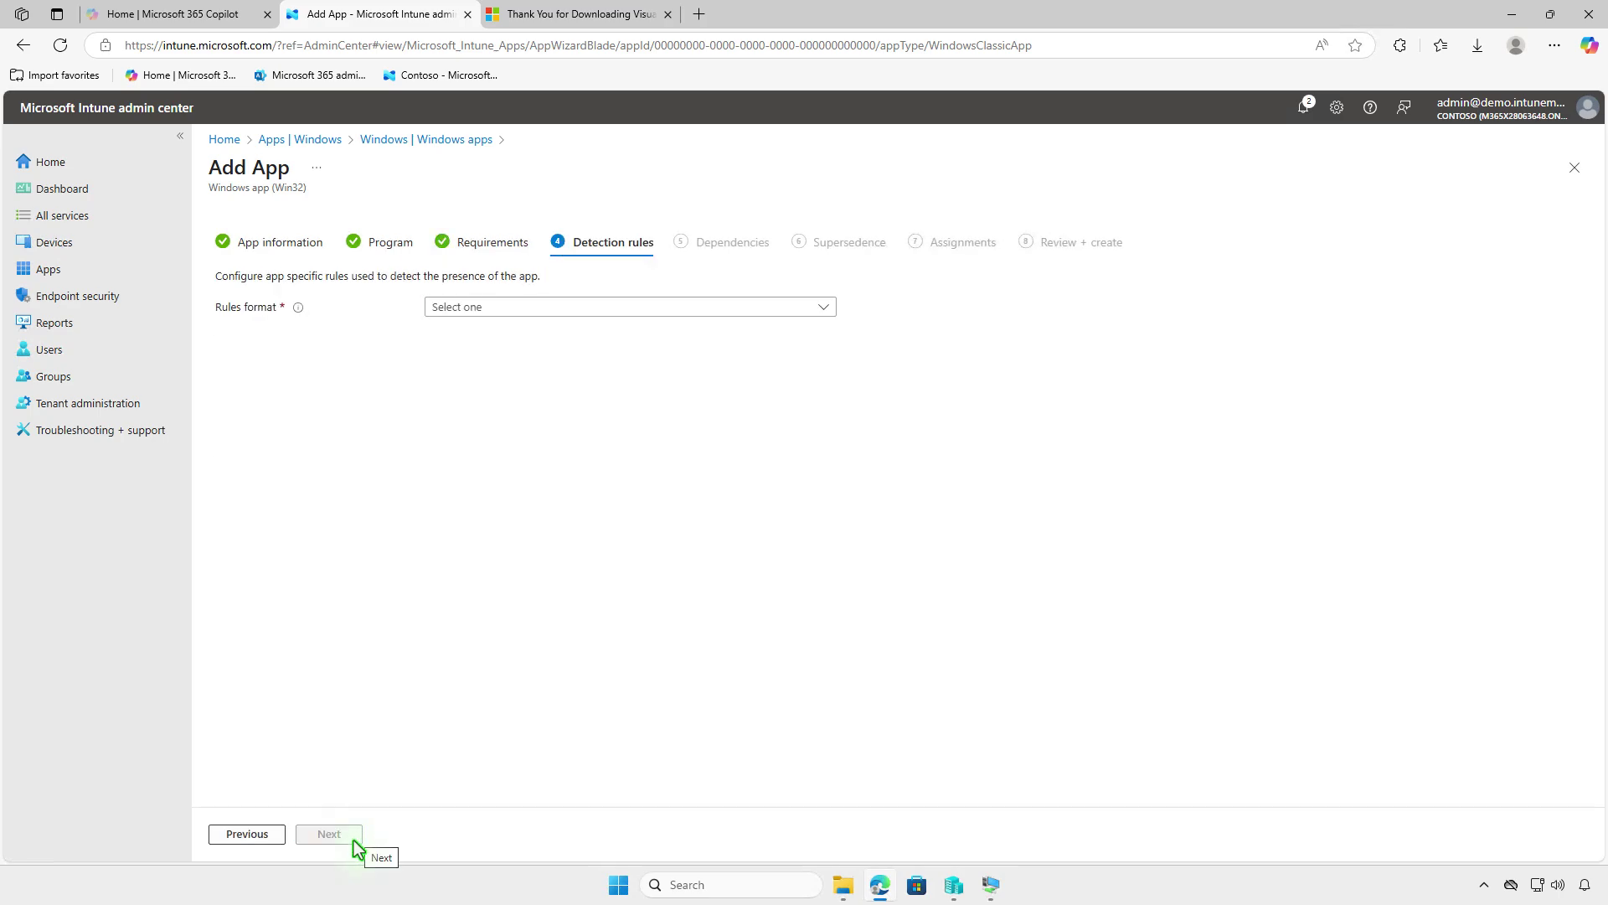
- Add a manual File detection rule for devenv.exe using 'File or folder exists'
click(650, 306)
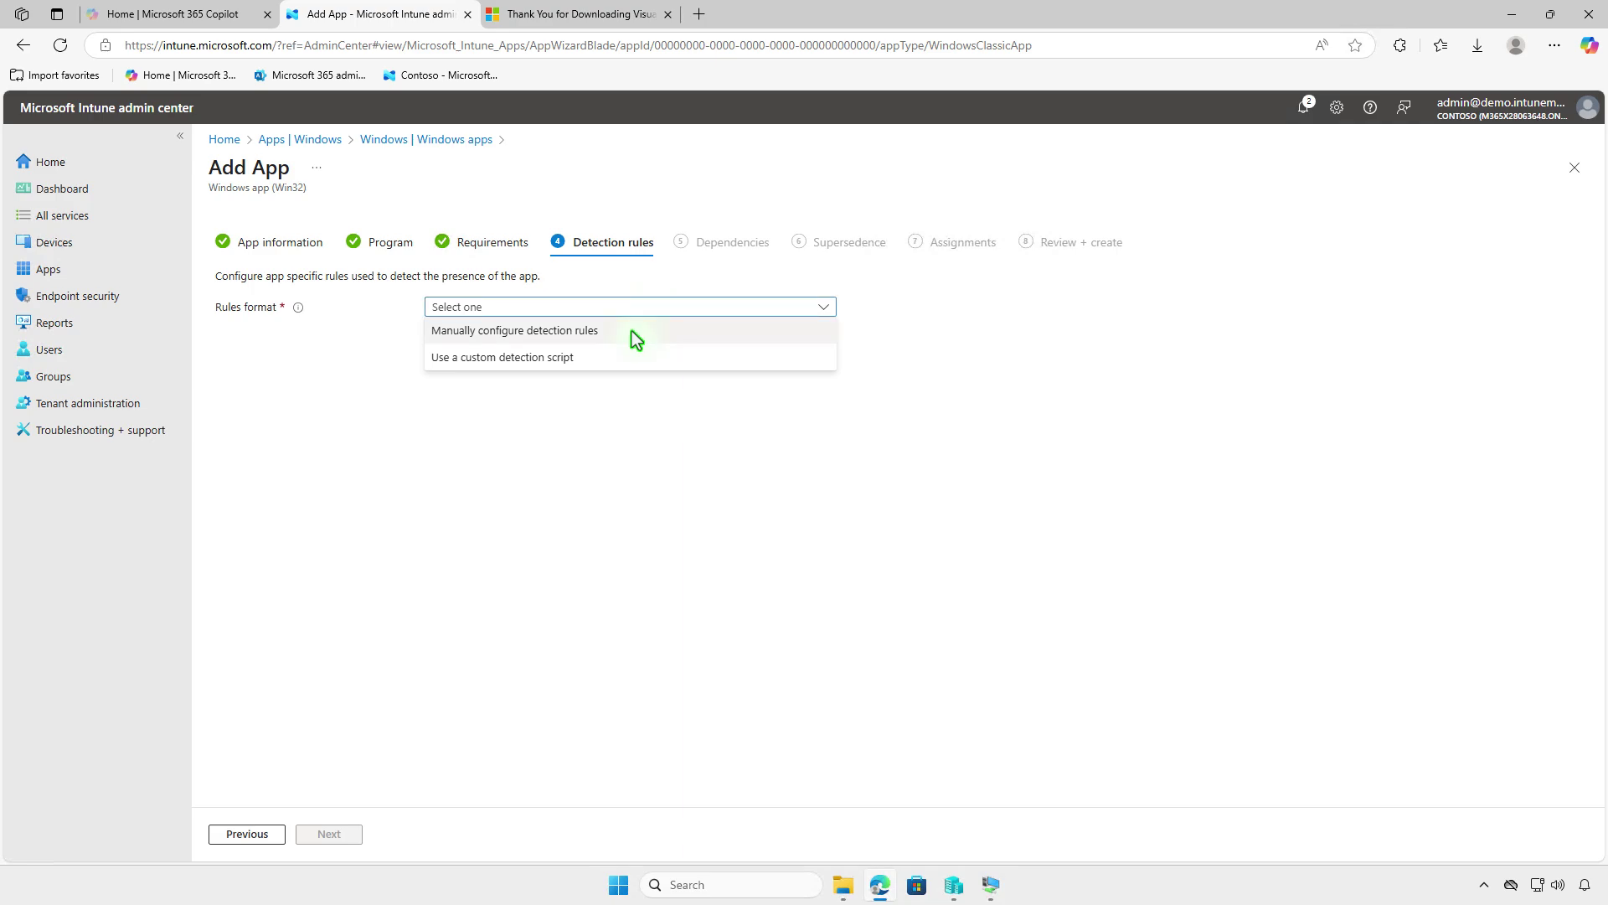
click(633, 331)
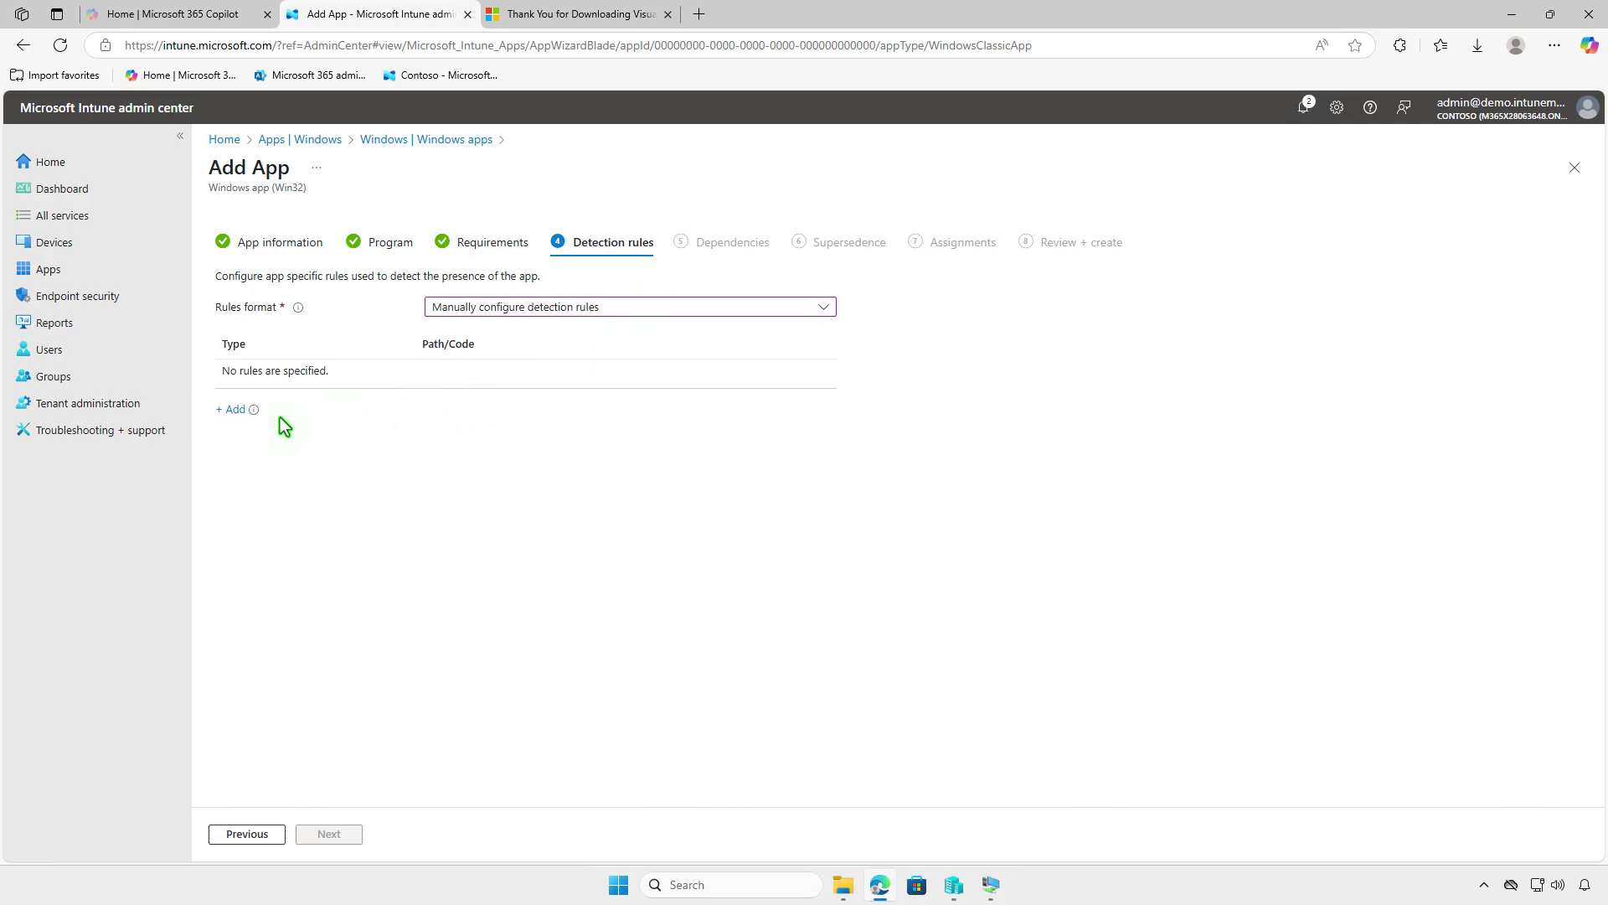
click(233, 412)
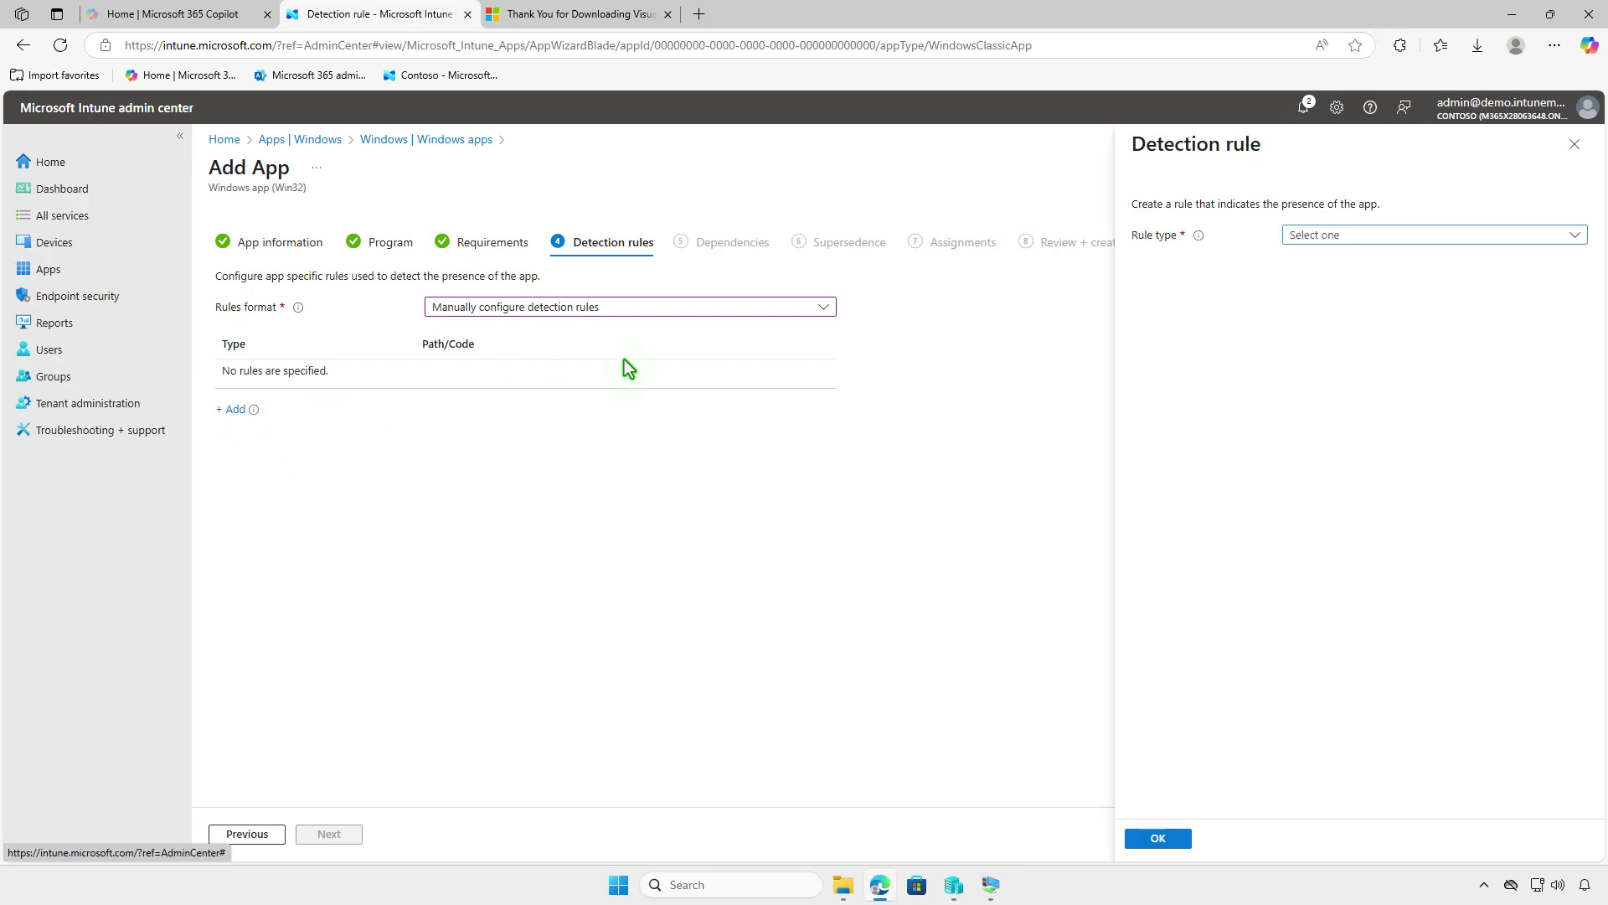
click(1402, 236)
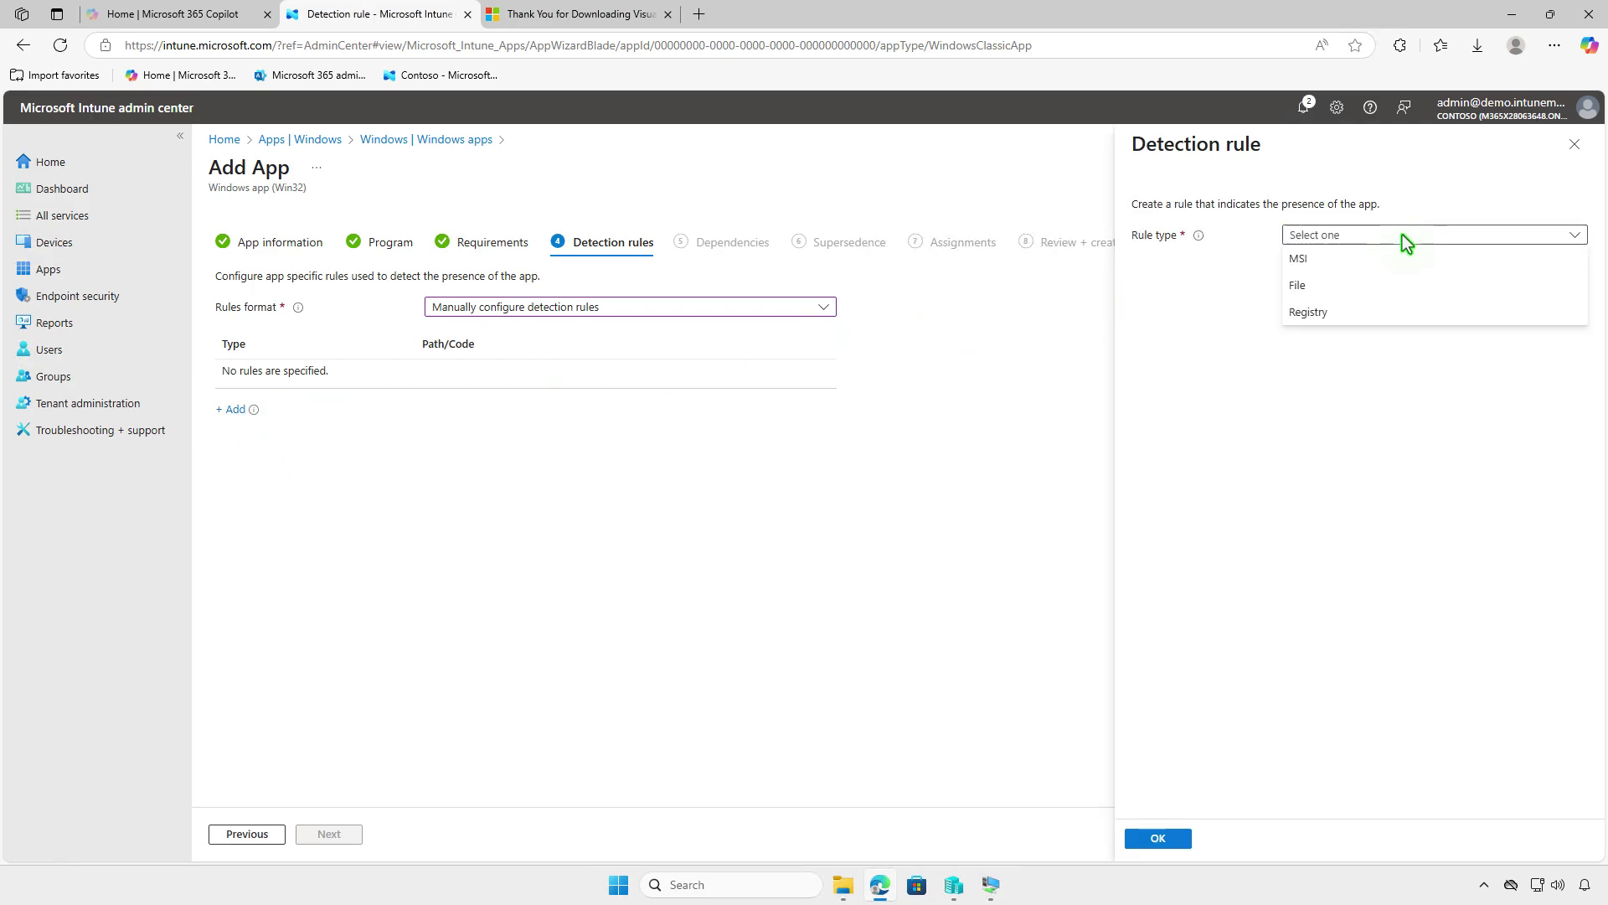
click(1396, 298)
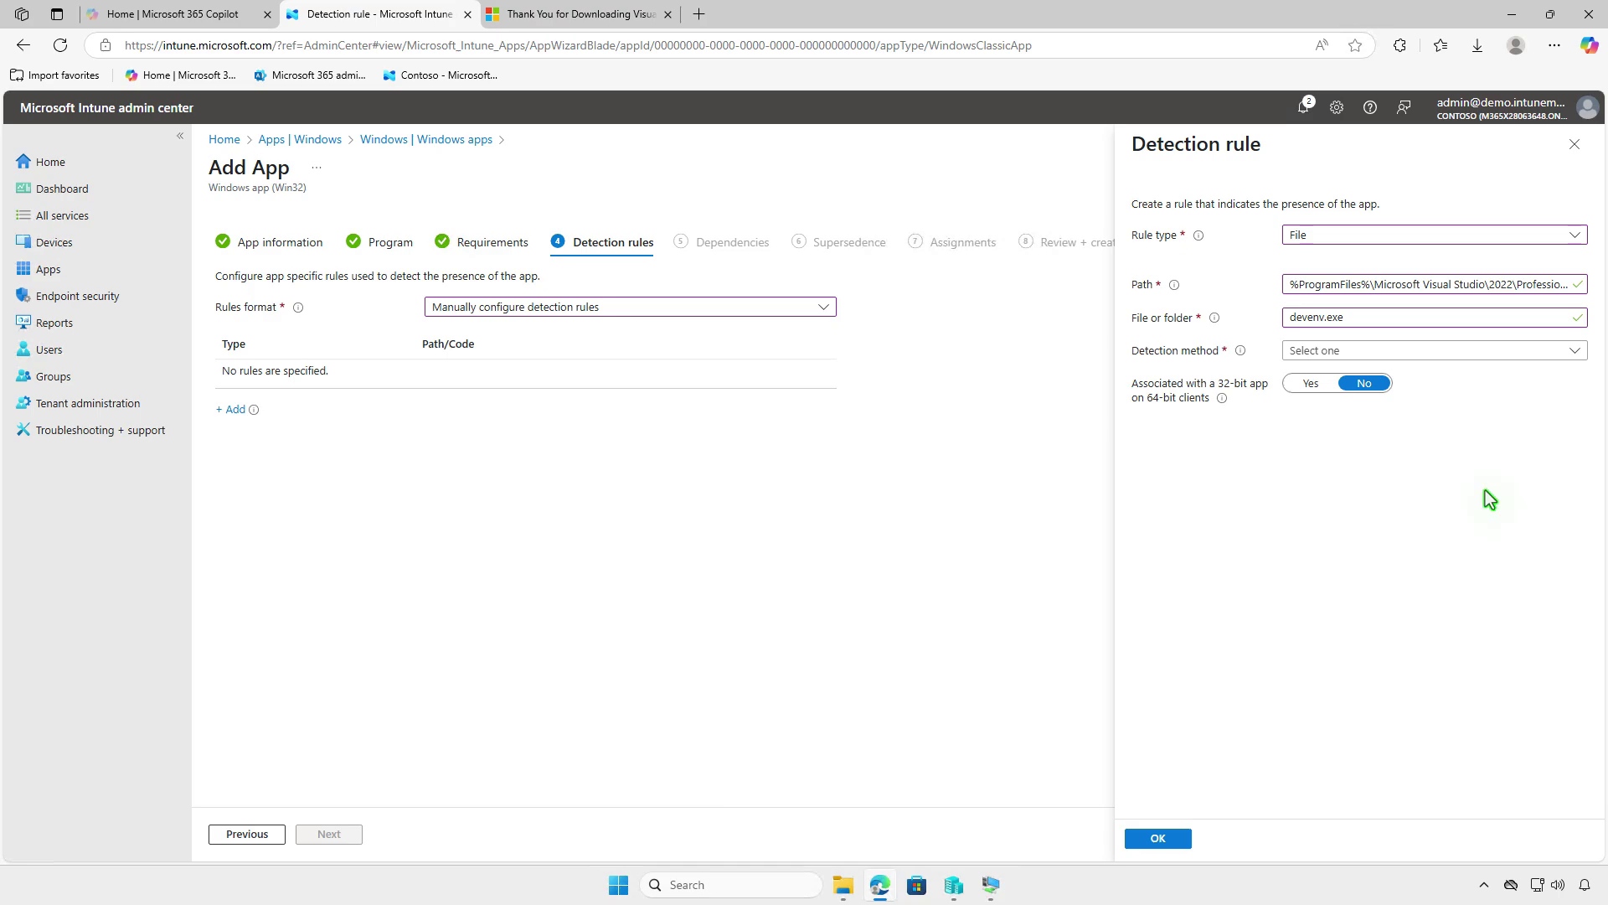
click(1488, 350)
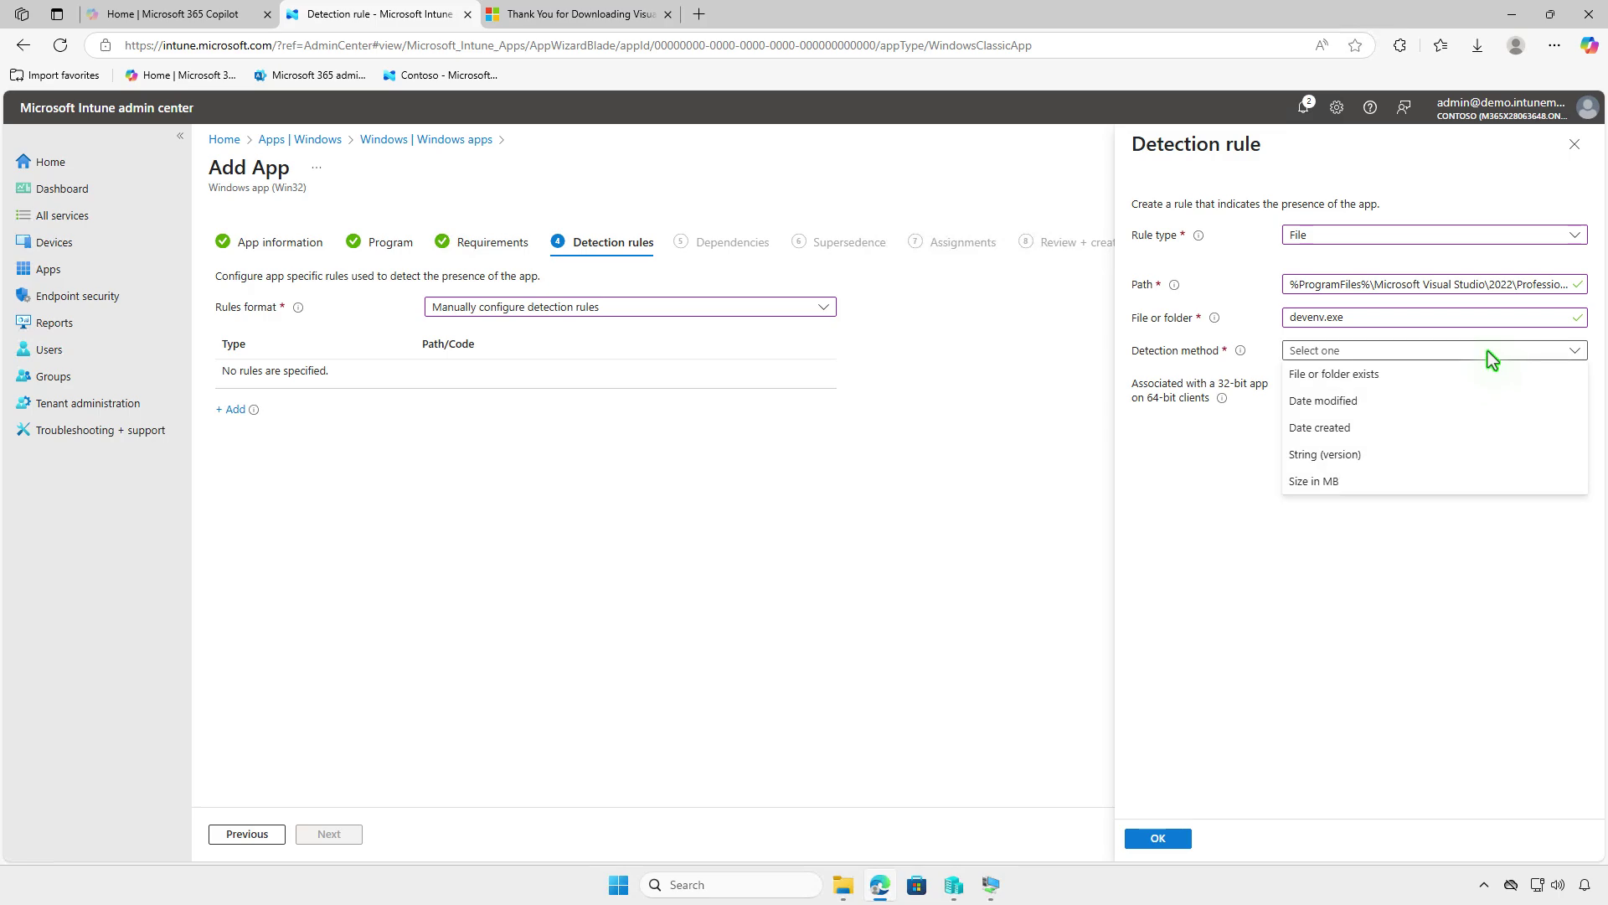
click(1487, 374)
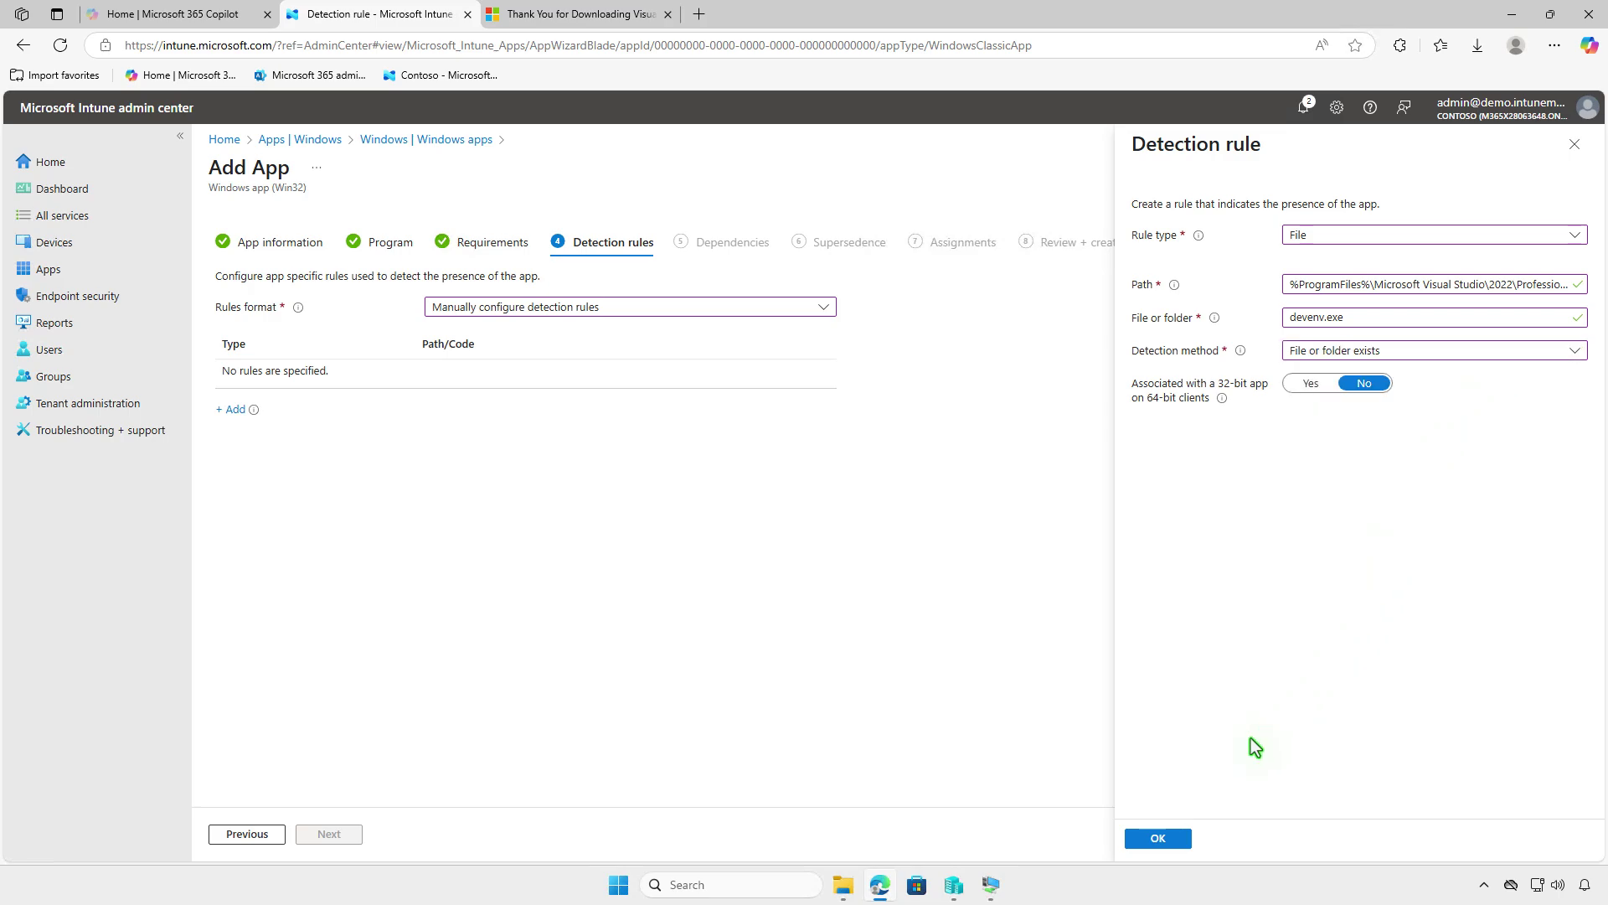
click(1159, 838)
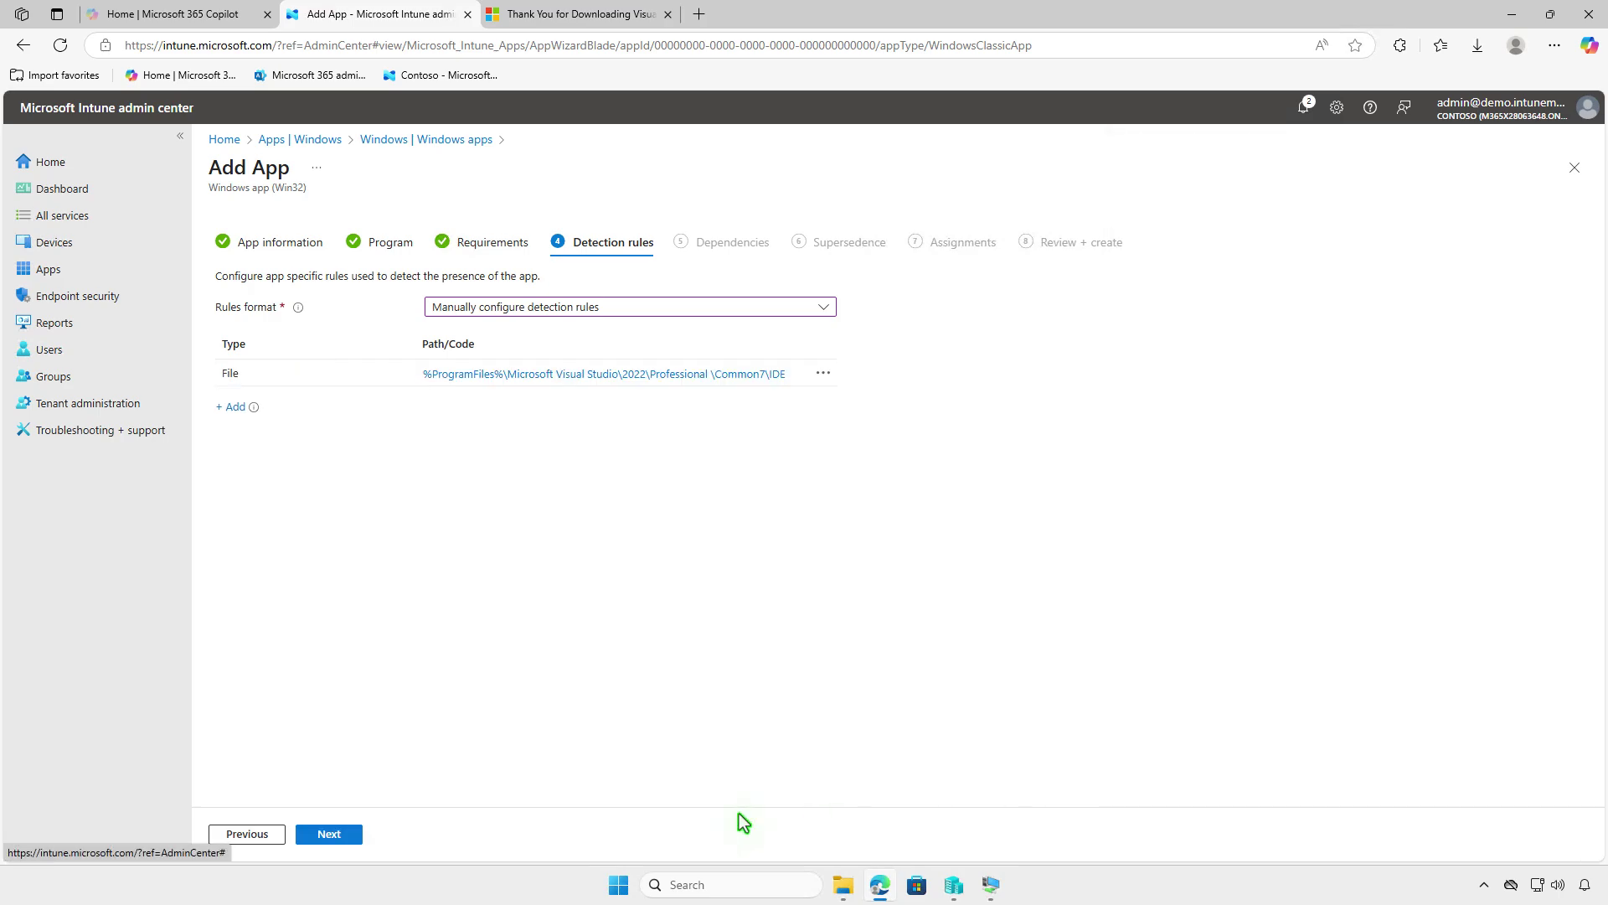
- Pass the Dependencies and Supersedence pages without adding anything
click(340, 834)
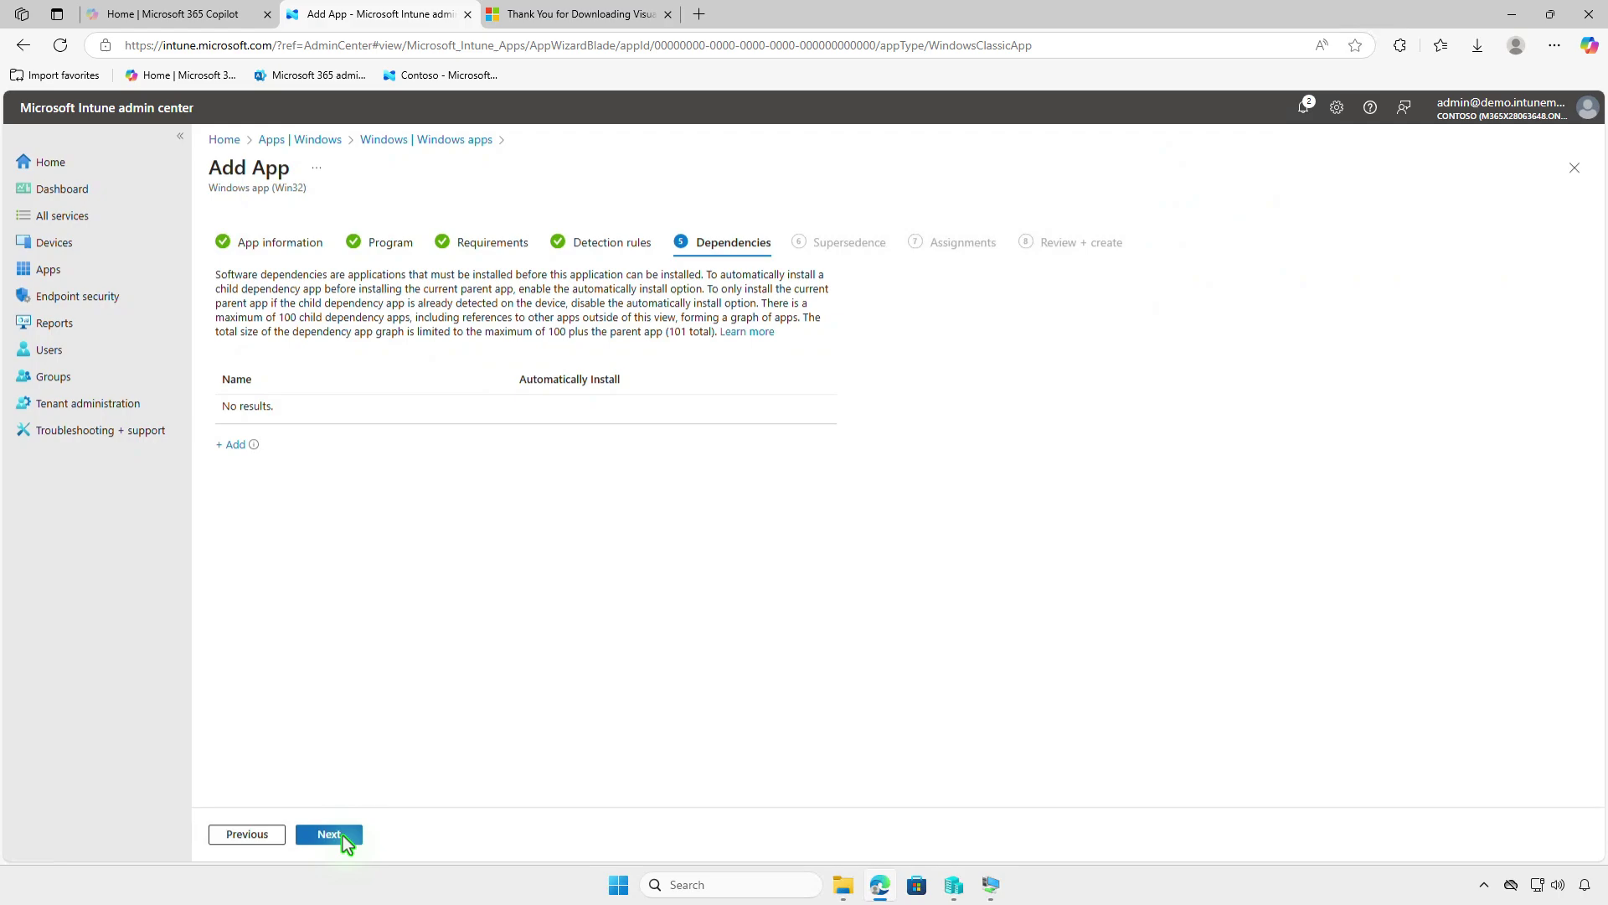
click(346, 839)
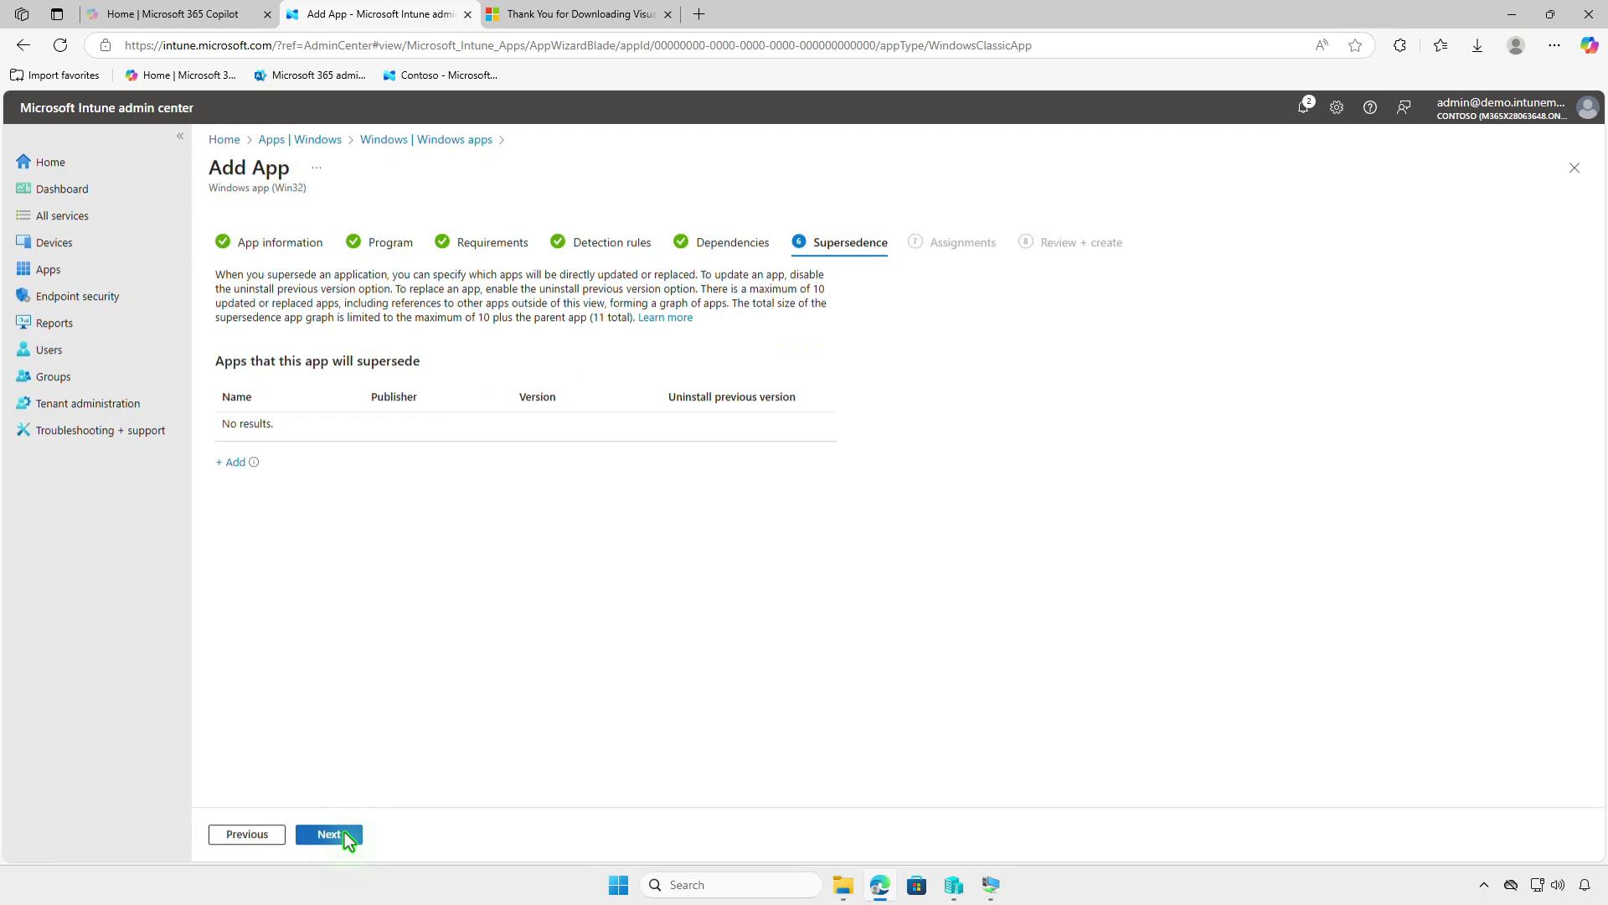
click(345, 831)
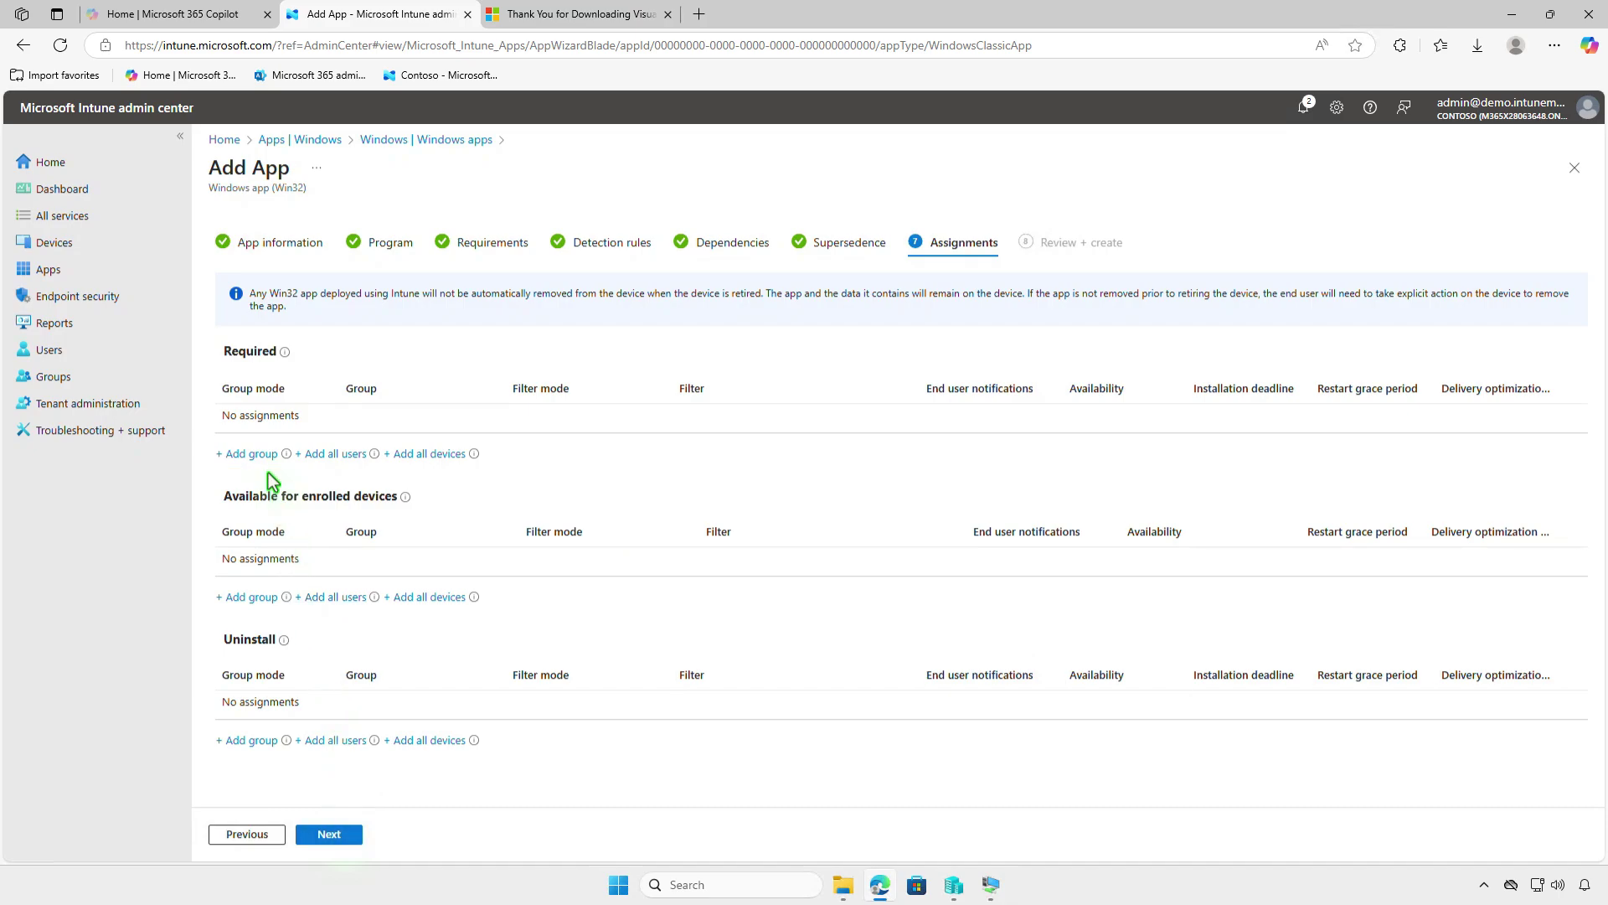
- Assign the app as Required to Test_Devices and review its assignment settings unchanged
click(248, 454)
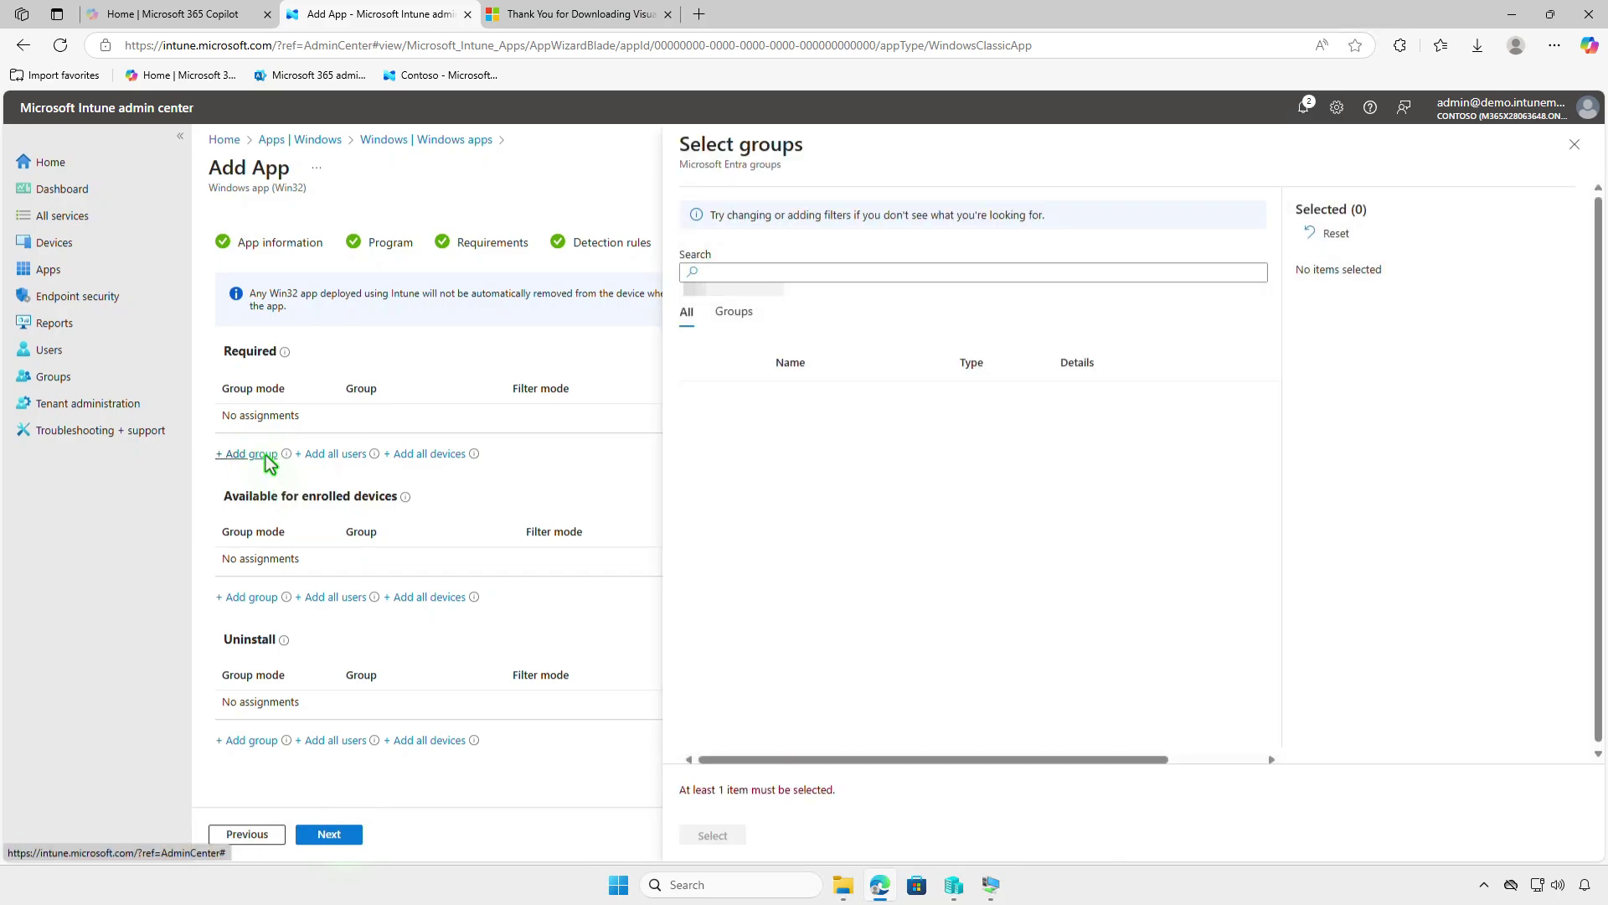
click(700, 399)
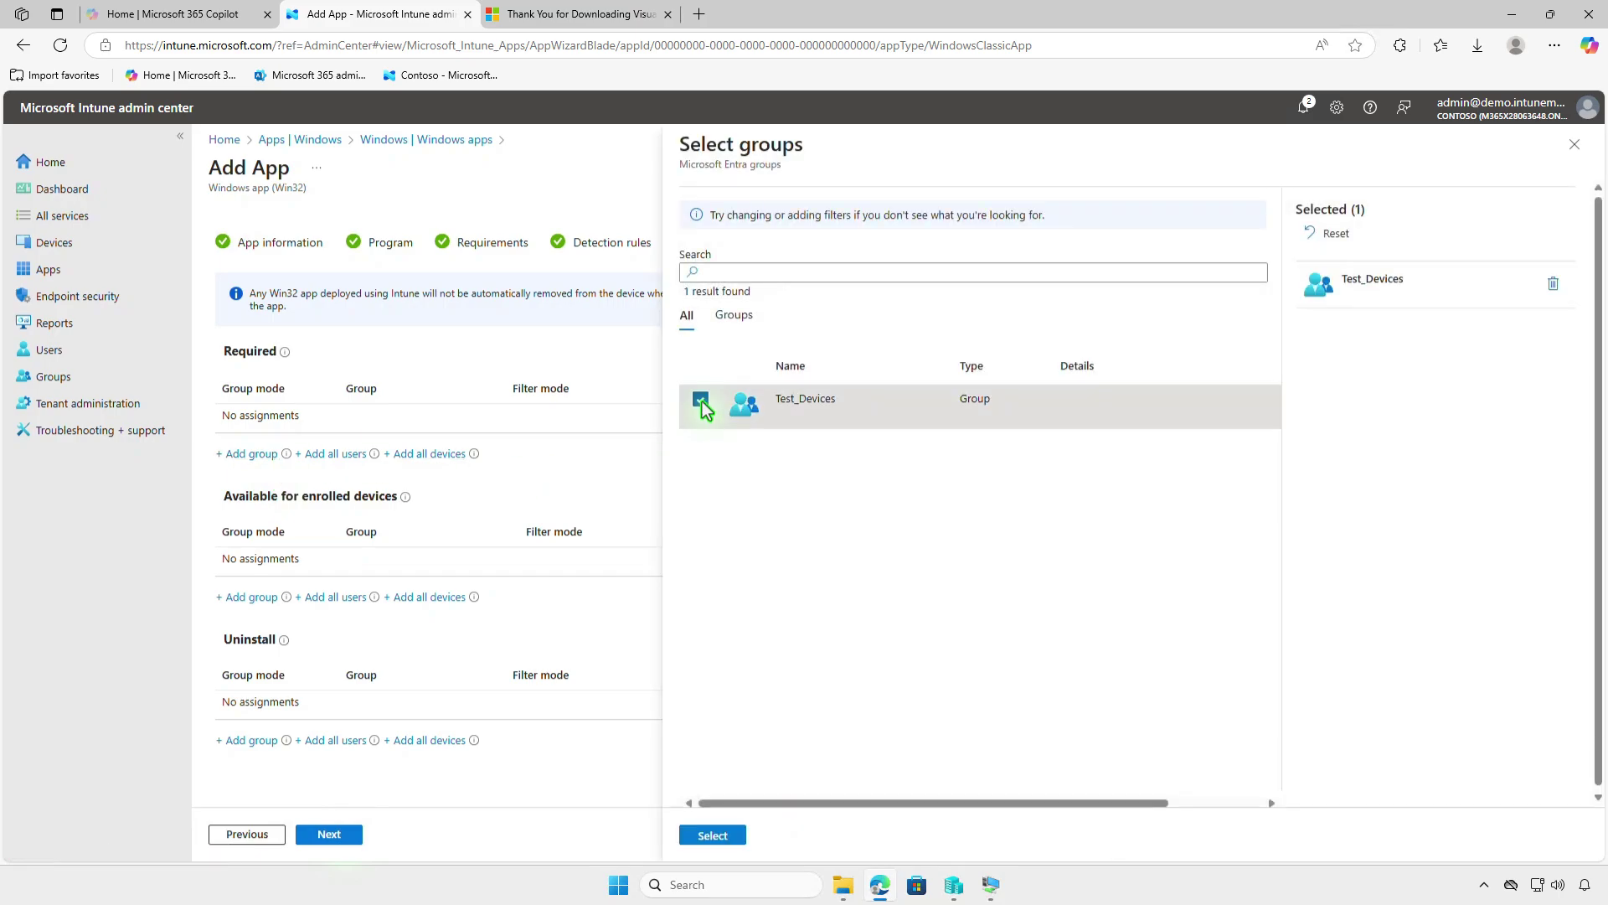
click(713, 836)
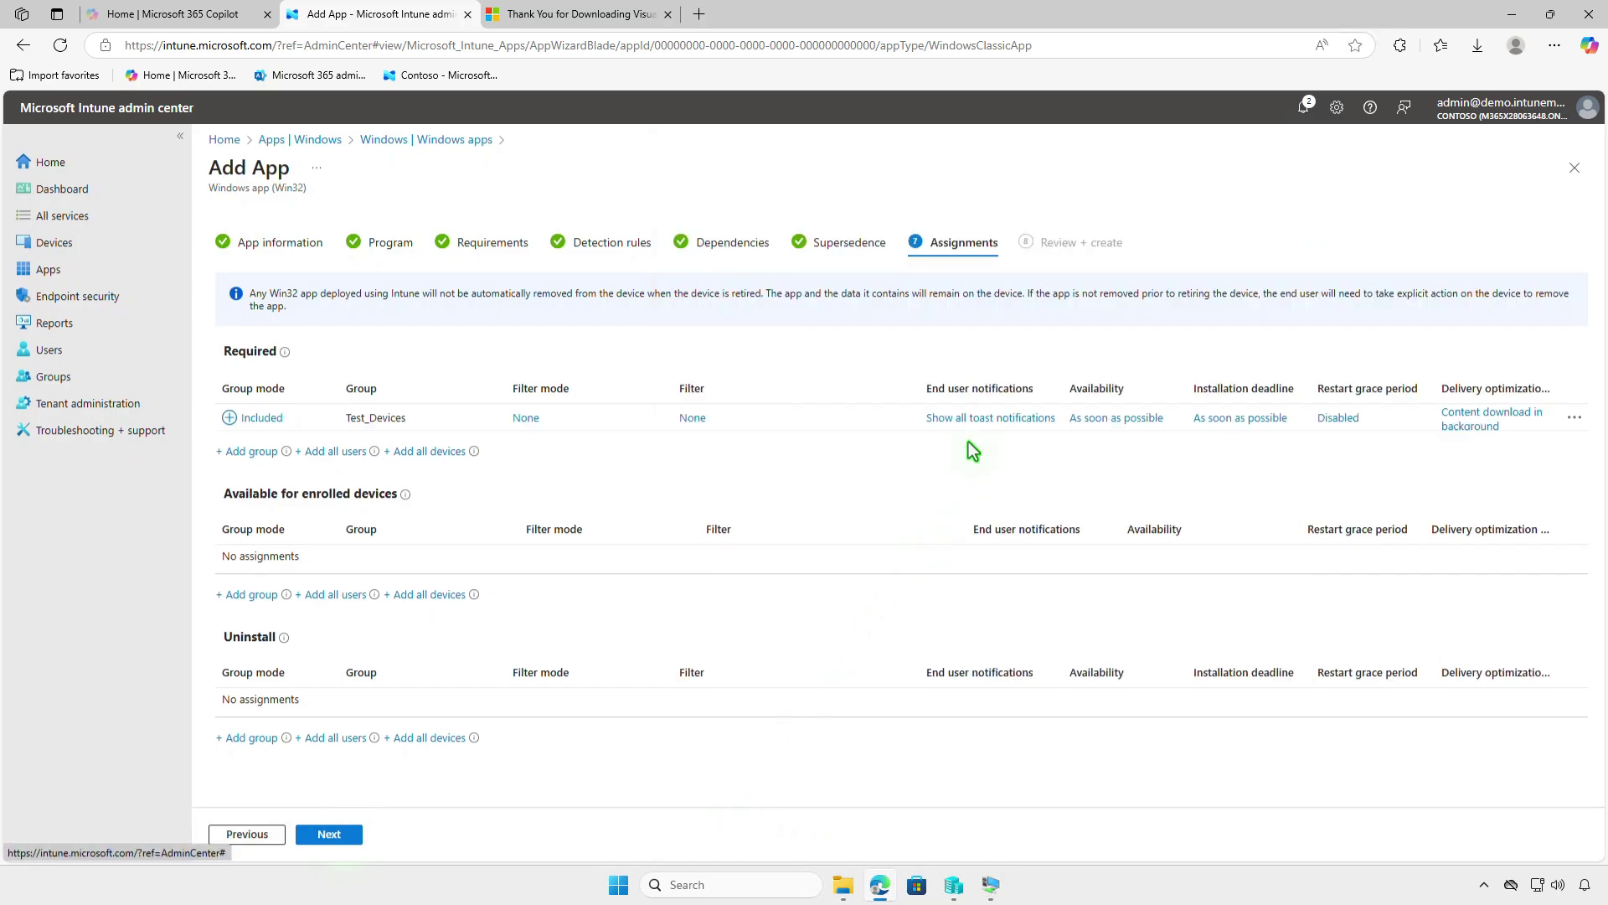
click(974, 418)
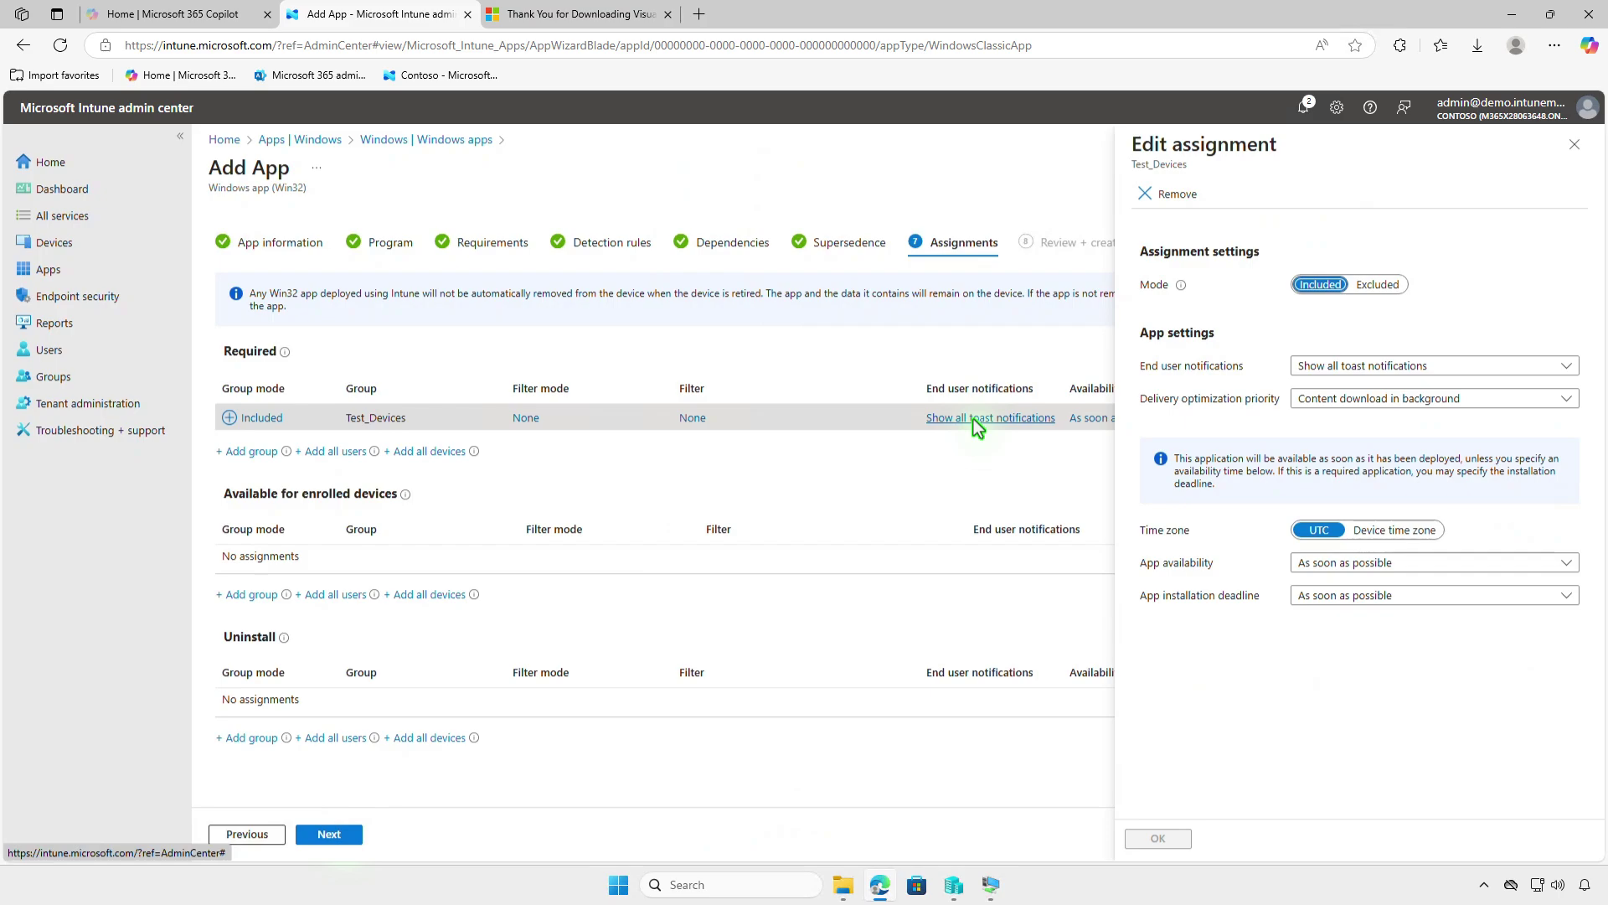
click(1572, 146)
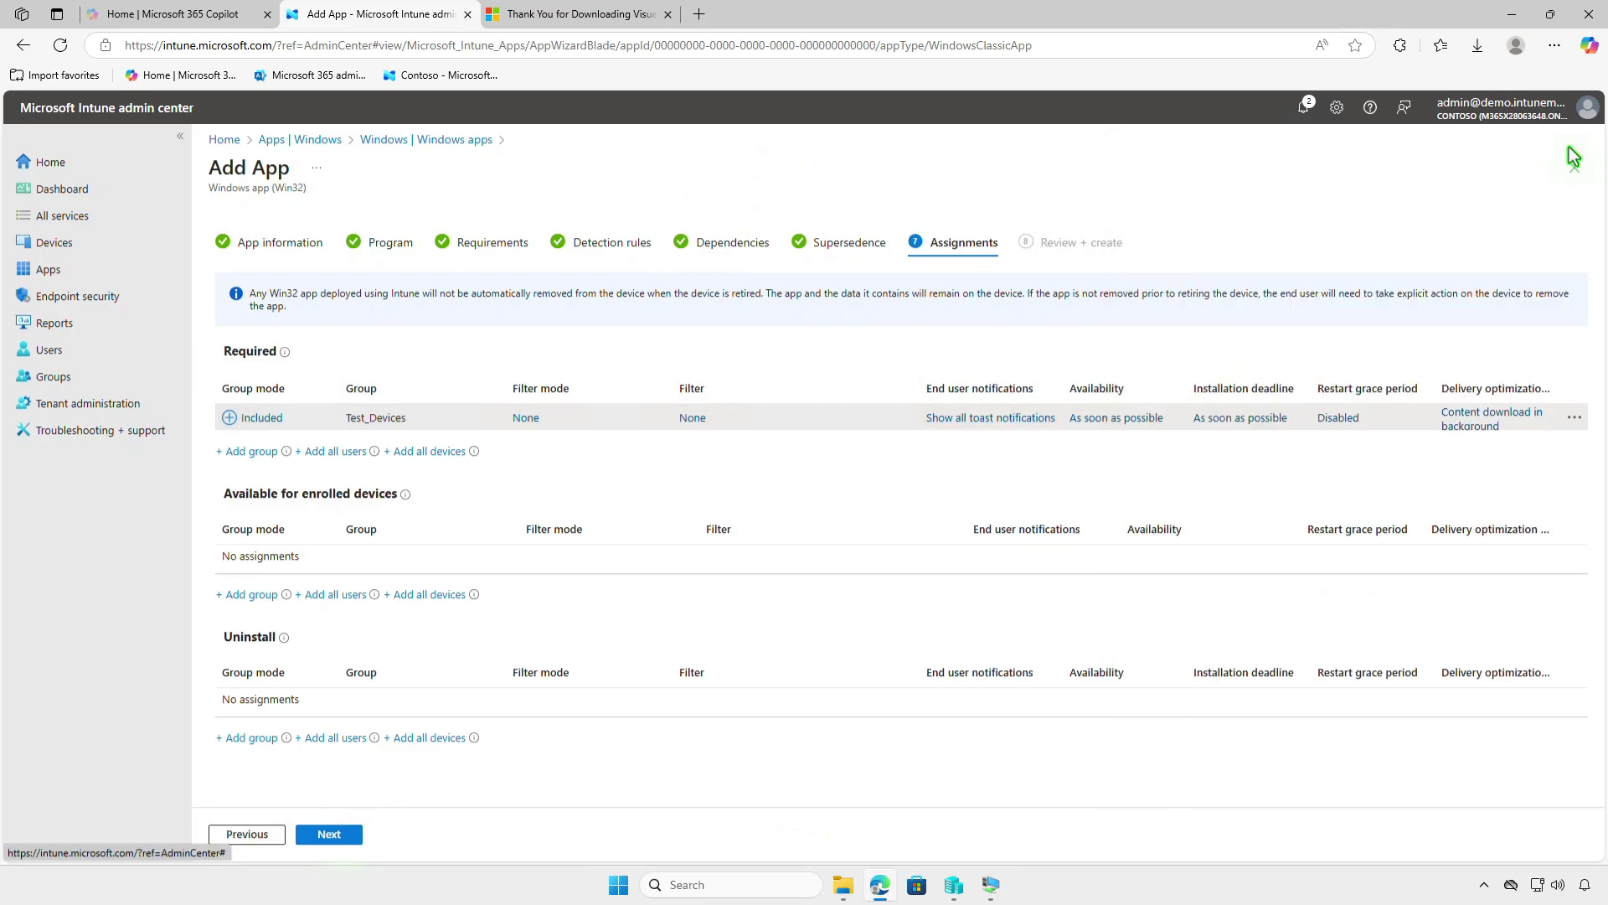
click(330, 836)
- Create the Visual Studio Professional 2022 app from the review summary
click(347, 840)
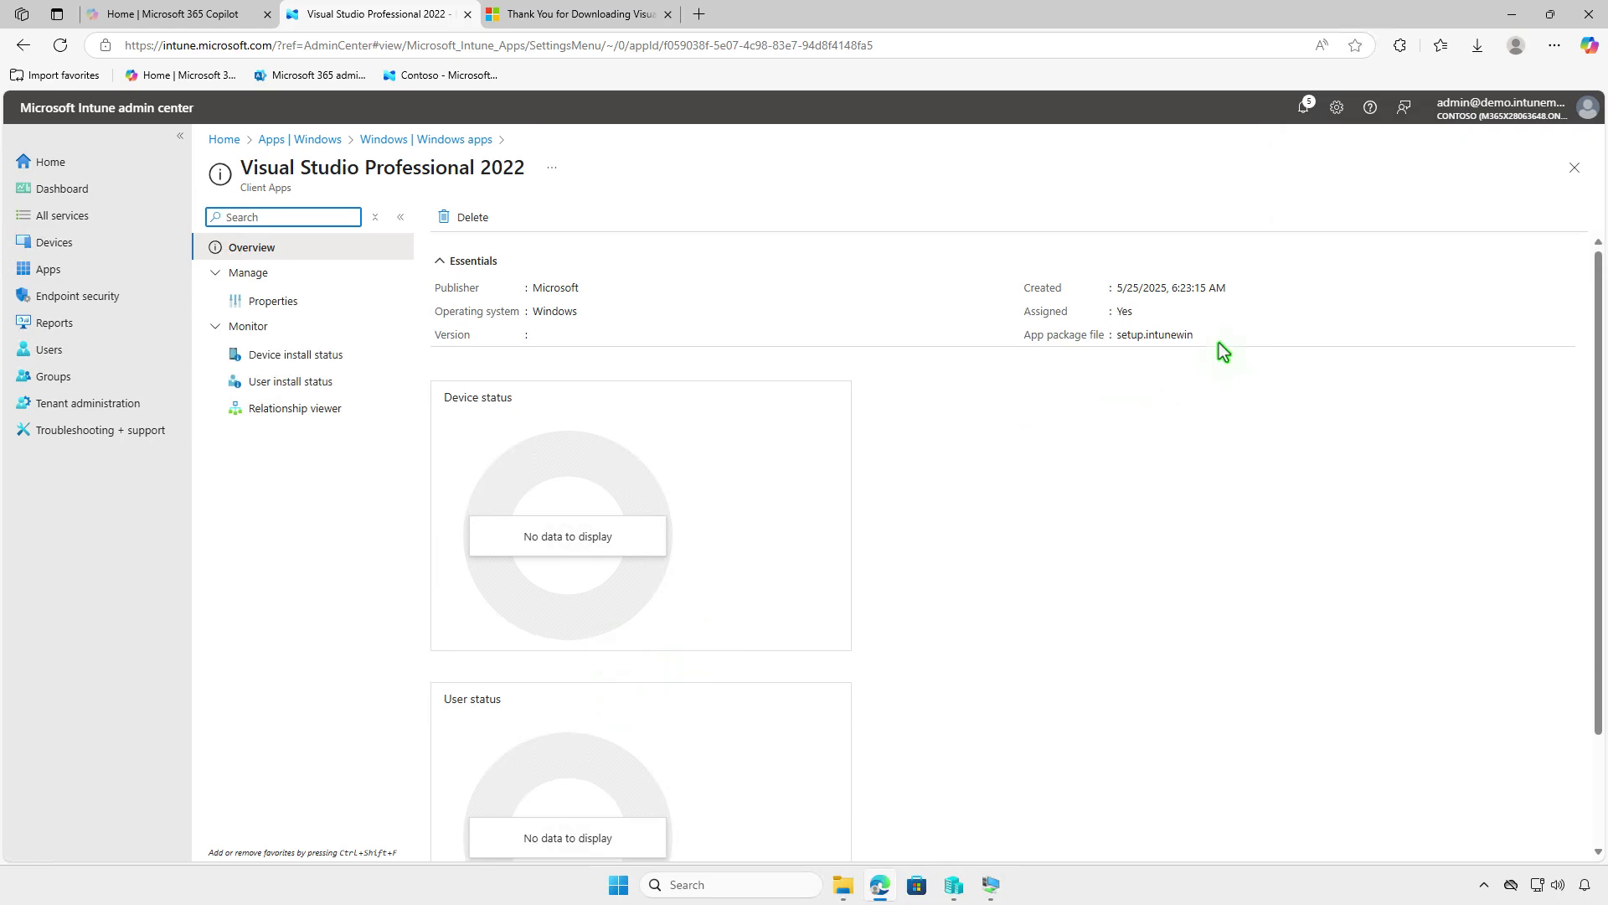
- Minimize the browser and open the VM user's account settings from Start
click(1509, 15)
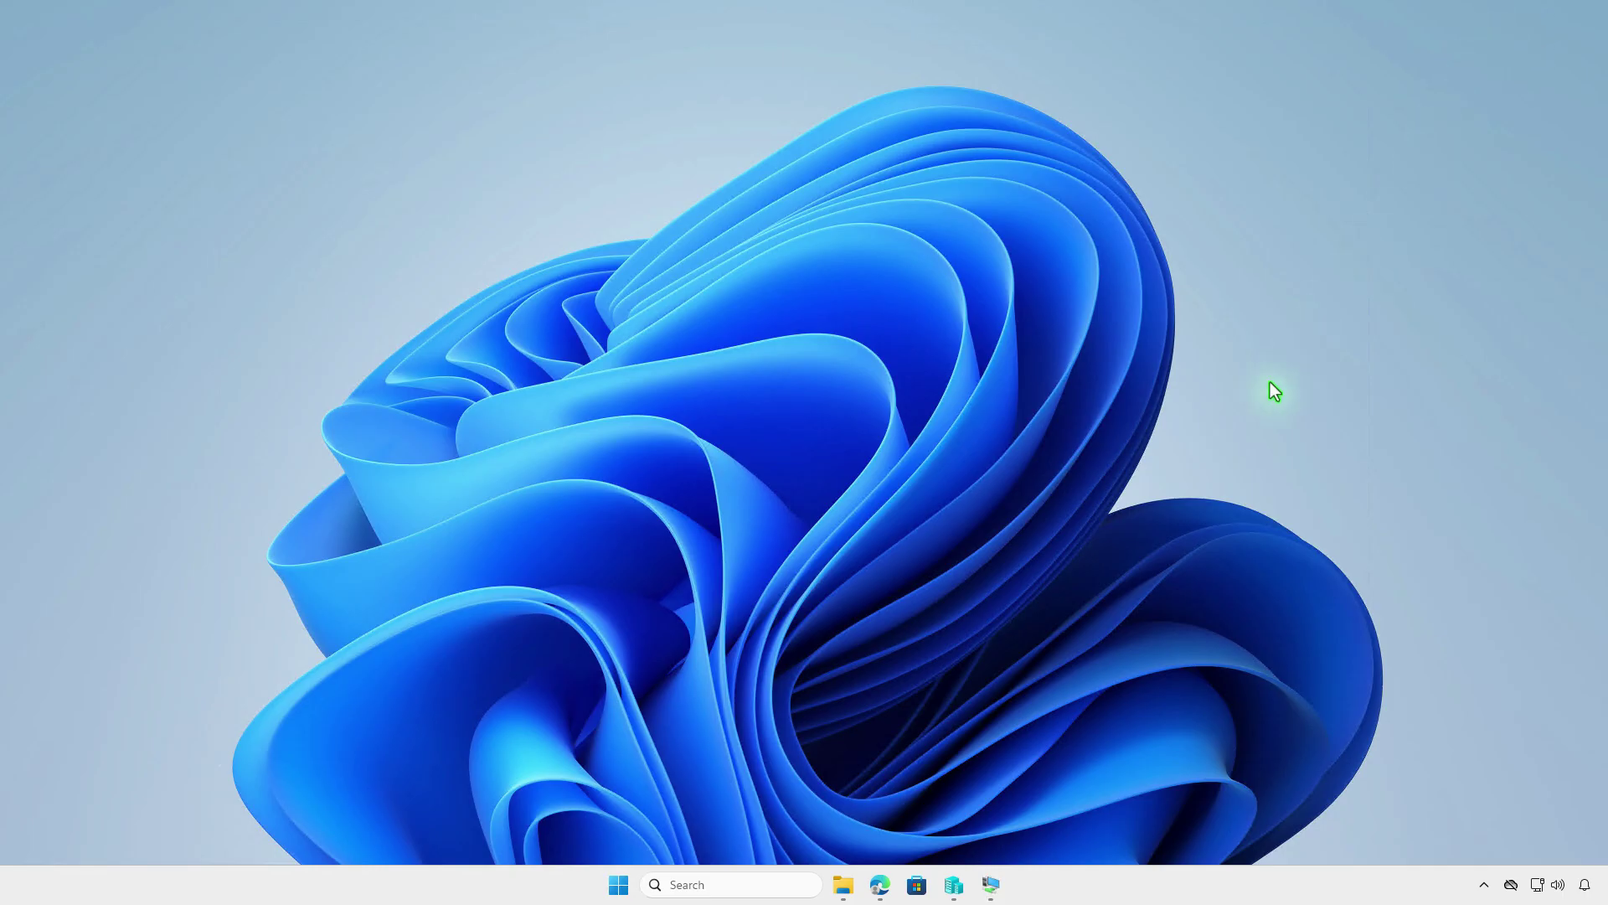
click(997, 886)
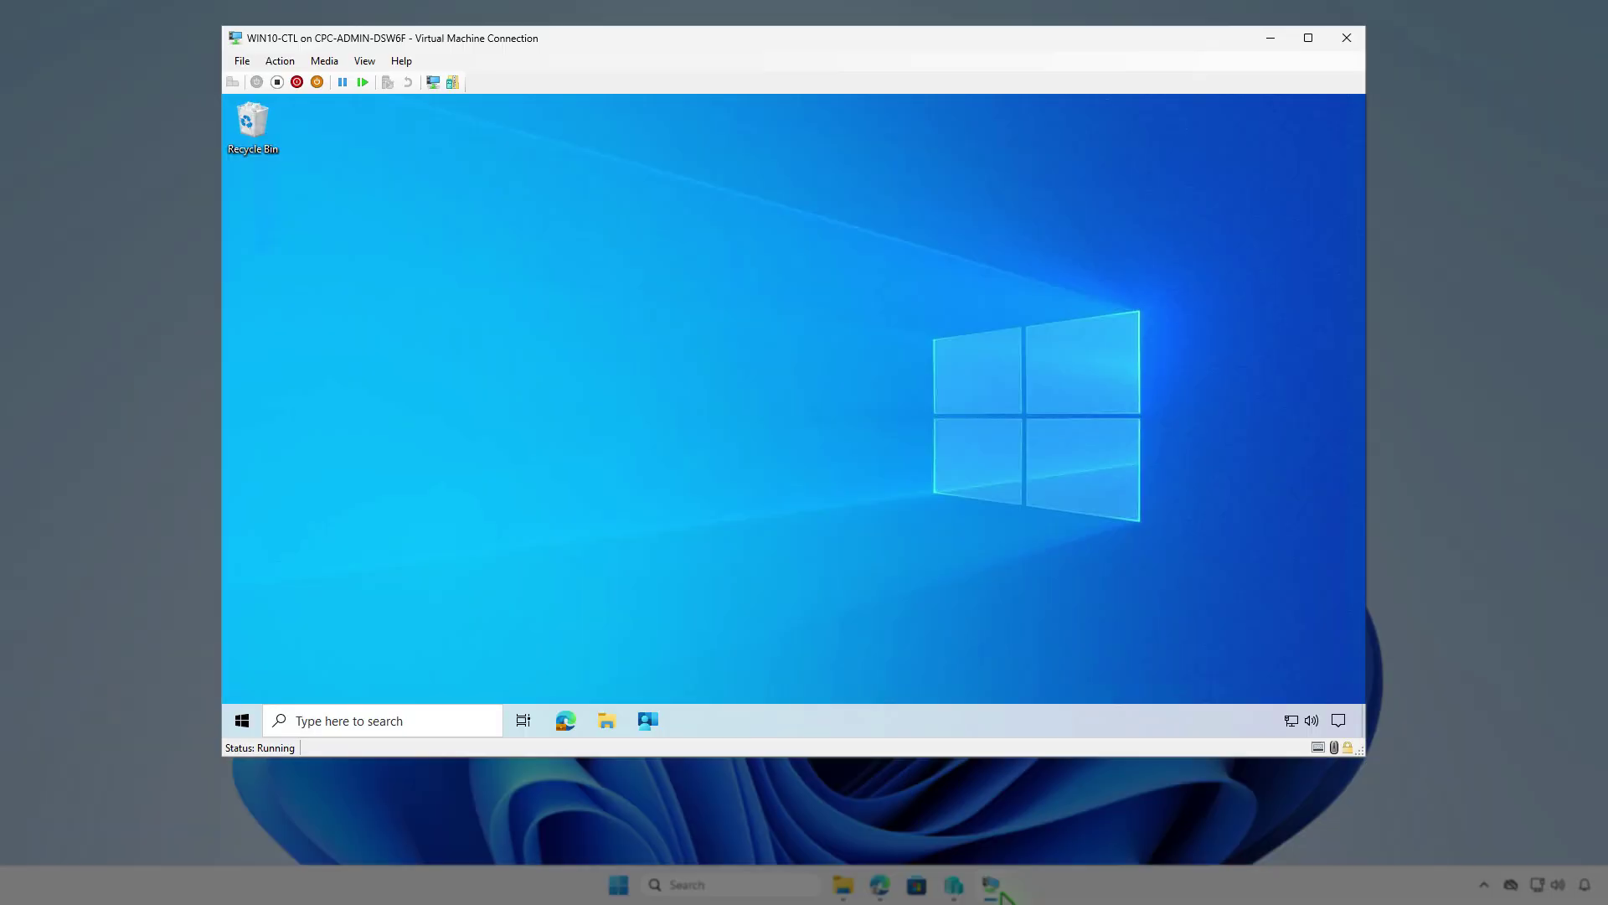
click(242, 726)
click(247, 526)
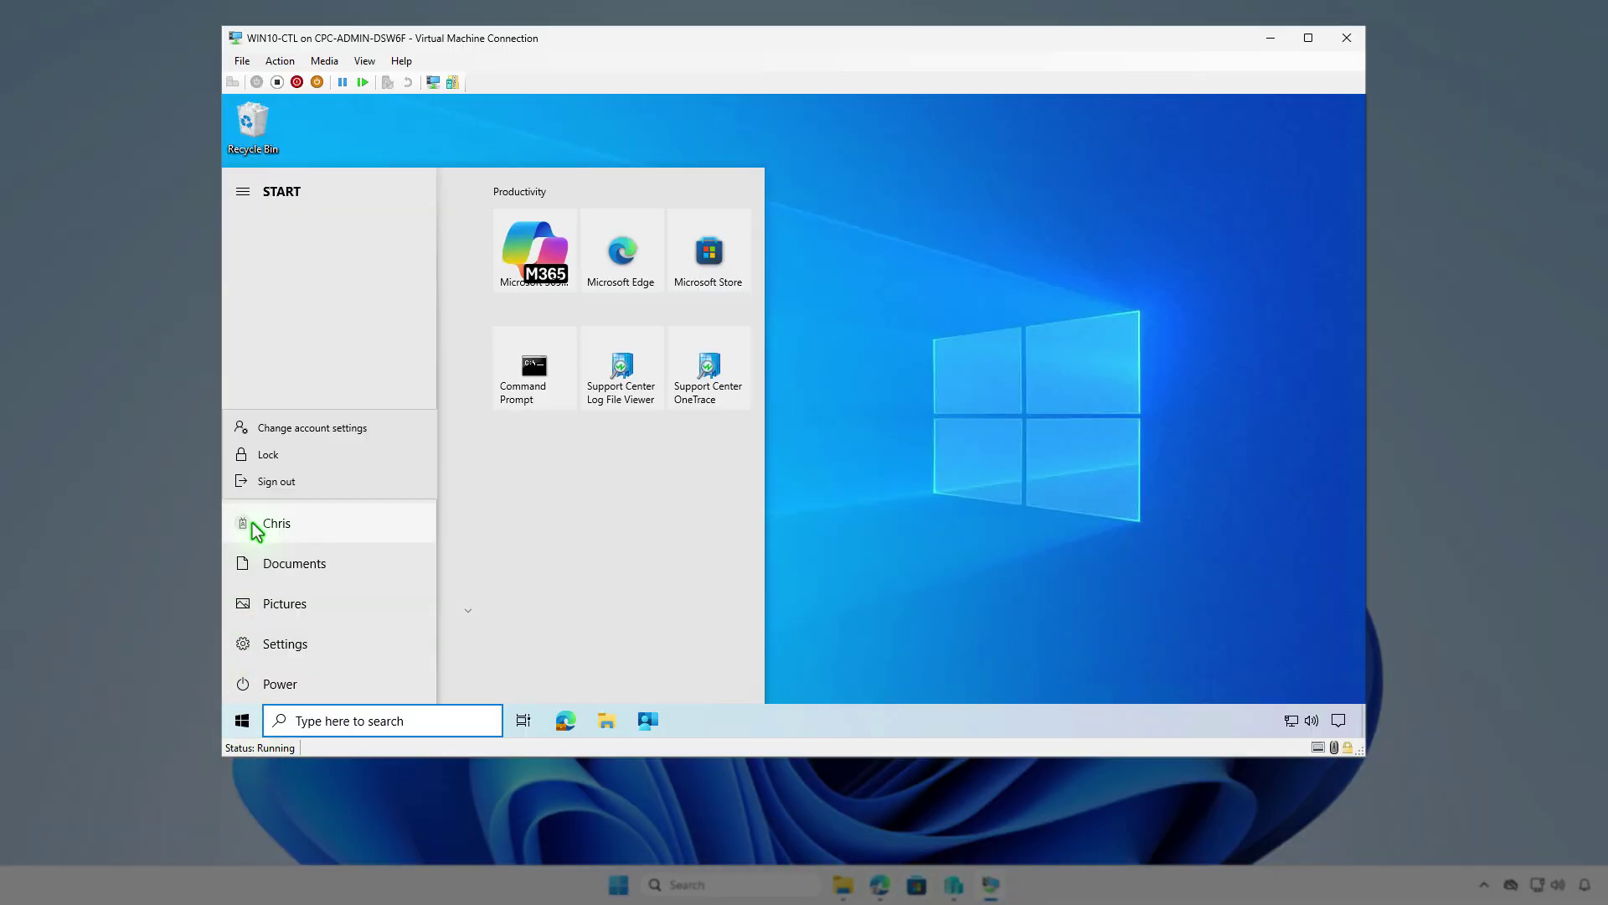
click(365, 431)
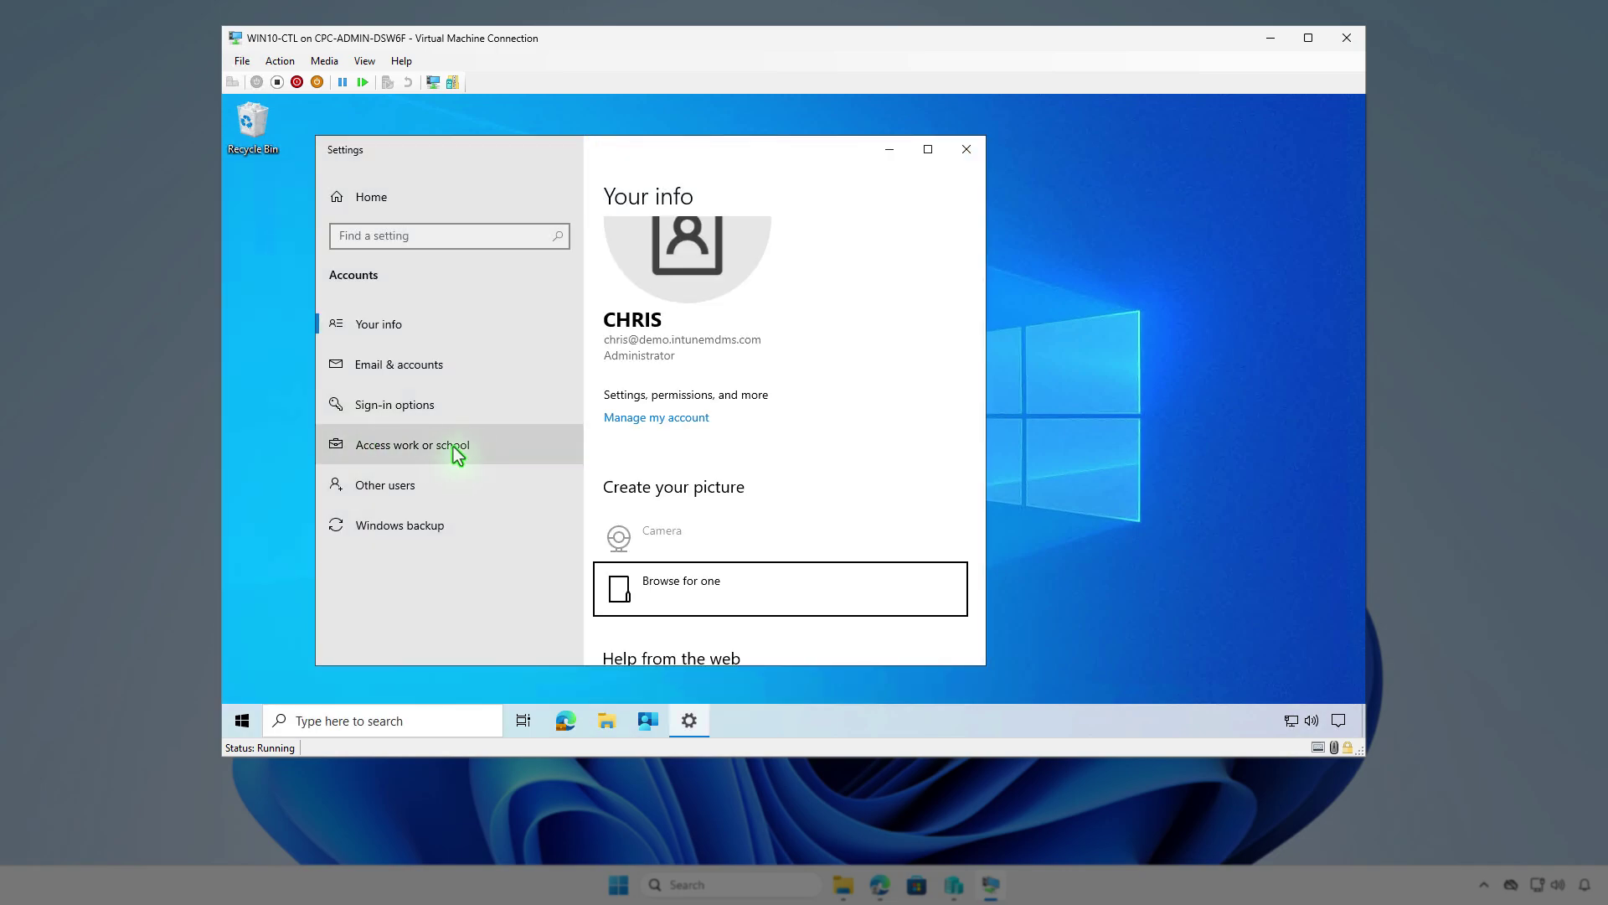
- Review Contoso MDM management info under Access work or school, then launch Company Portal
click(504, 450)
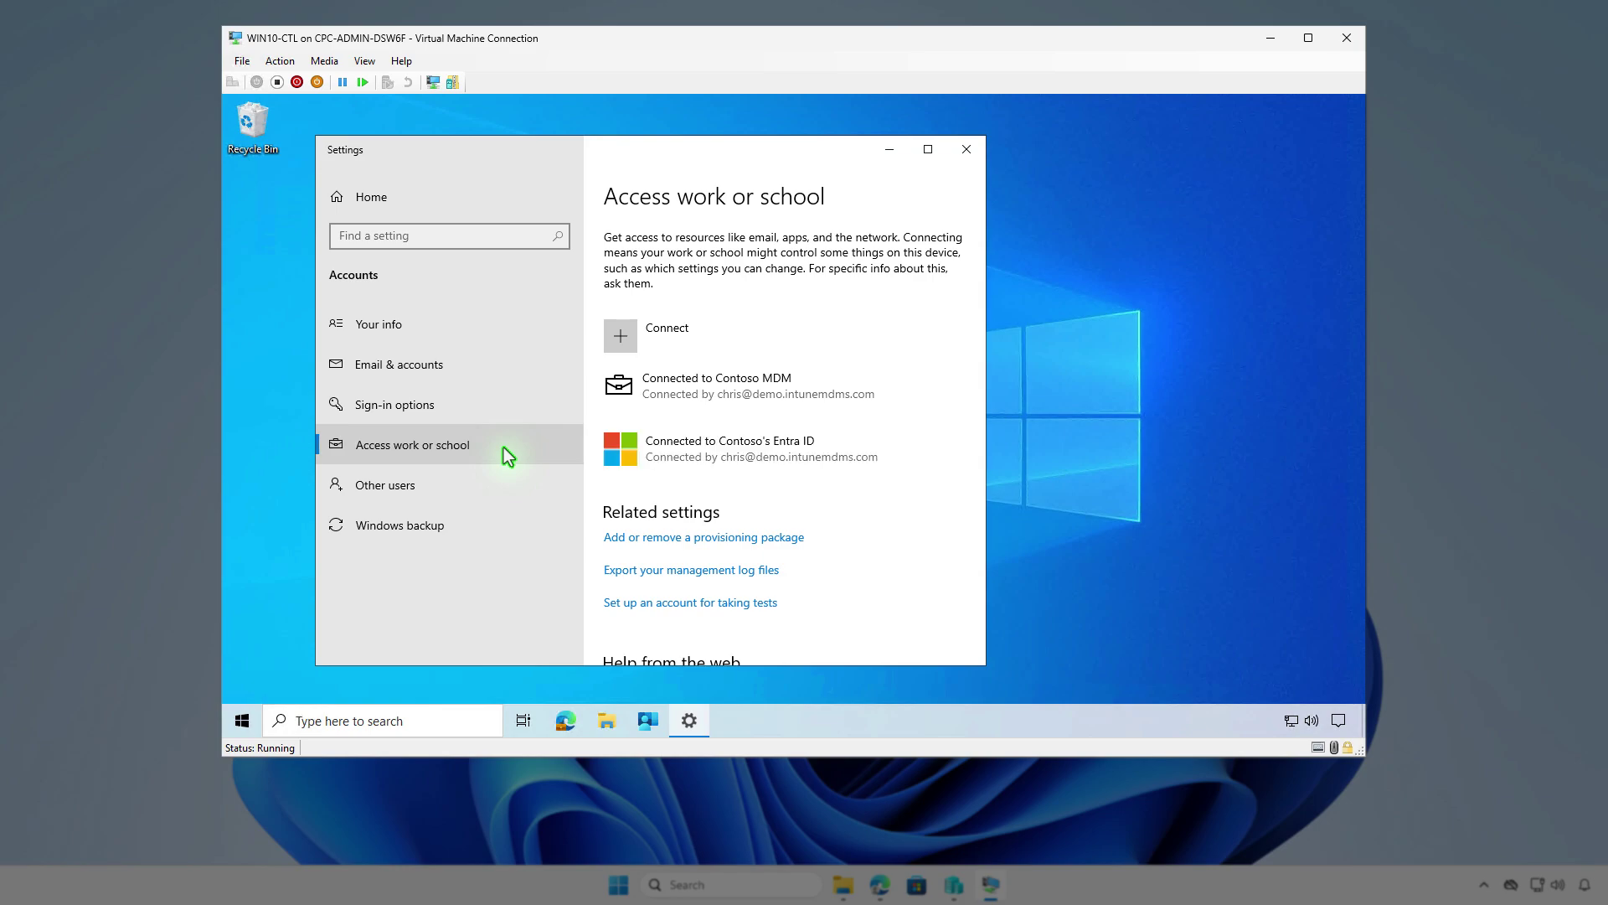
click(905, 394)
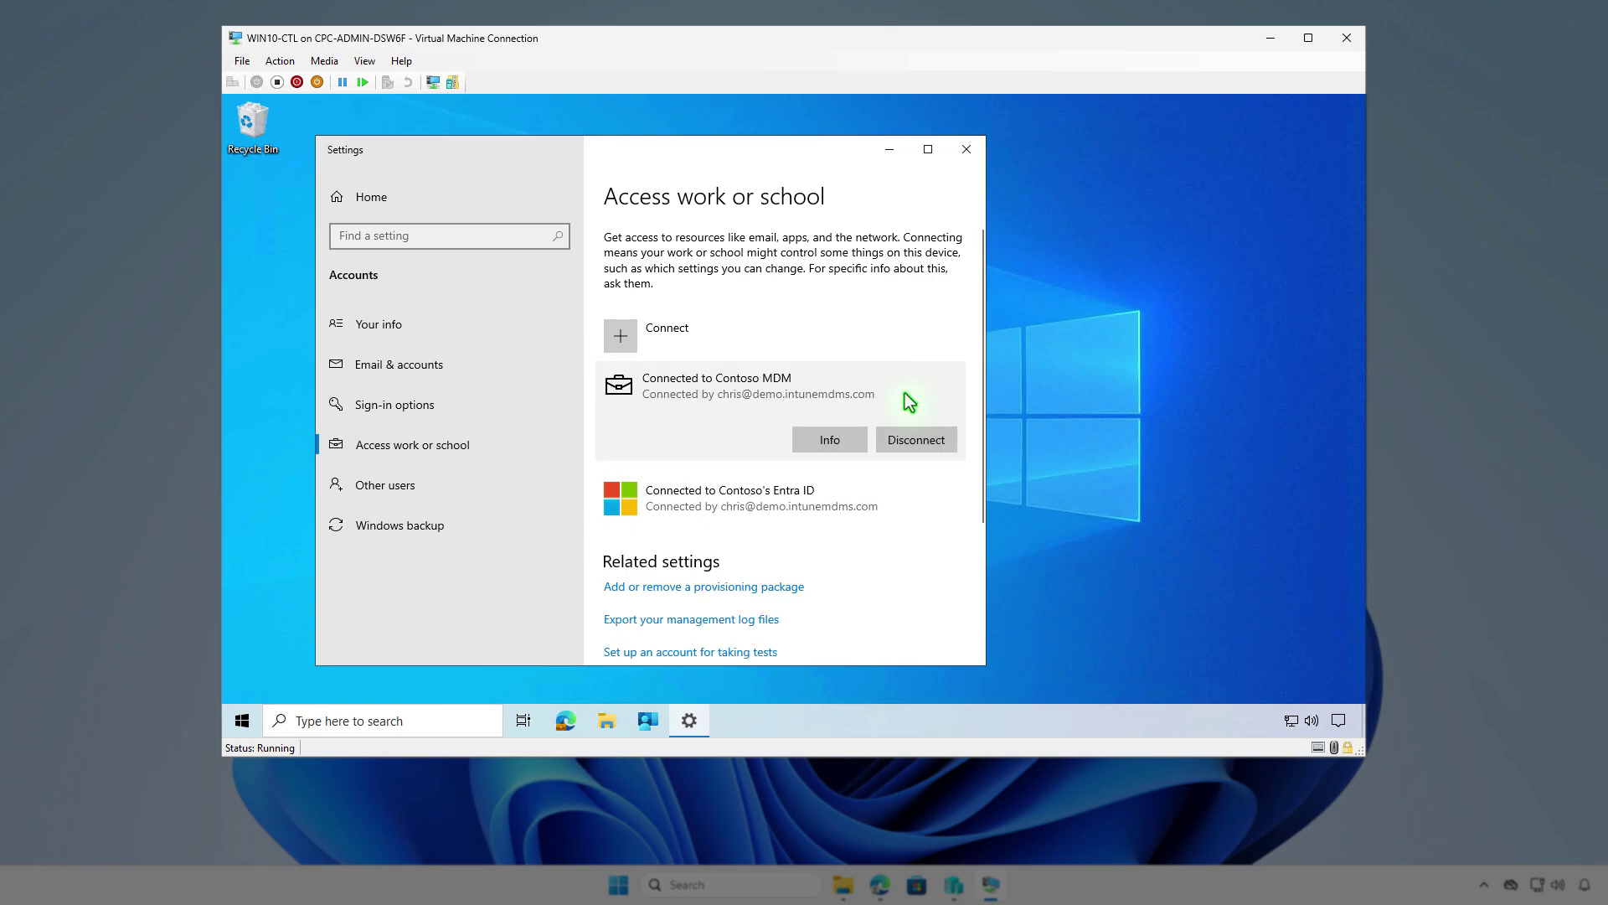
click(830, 438)
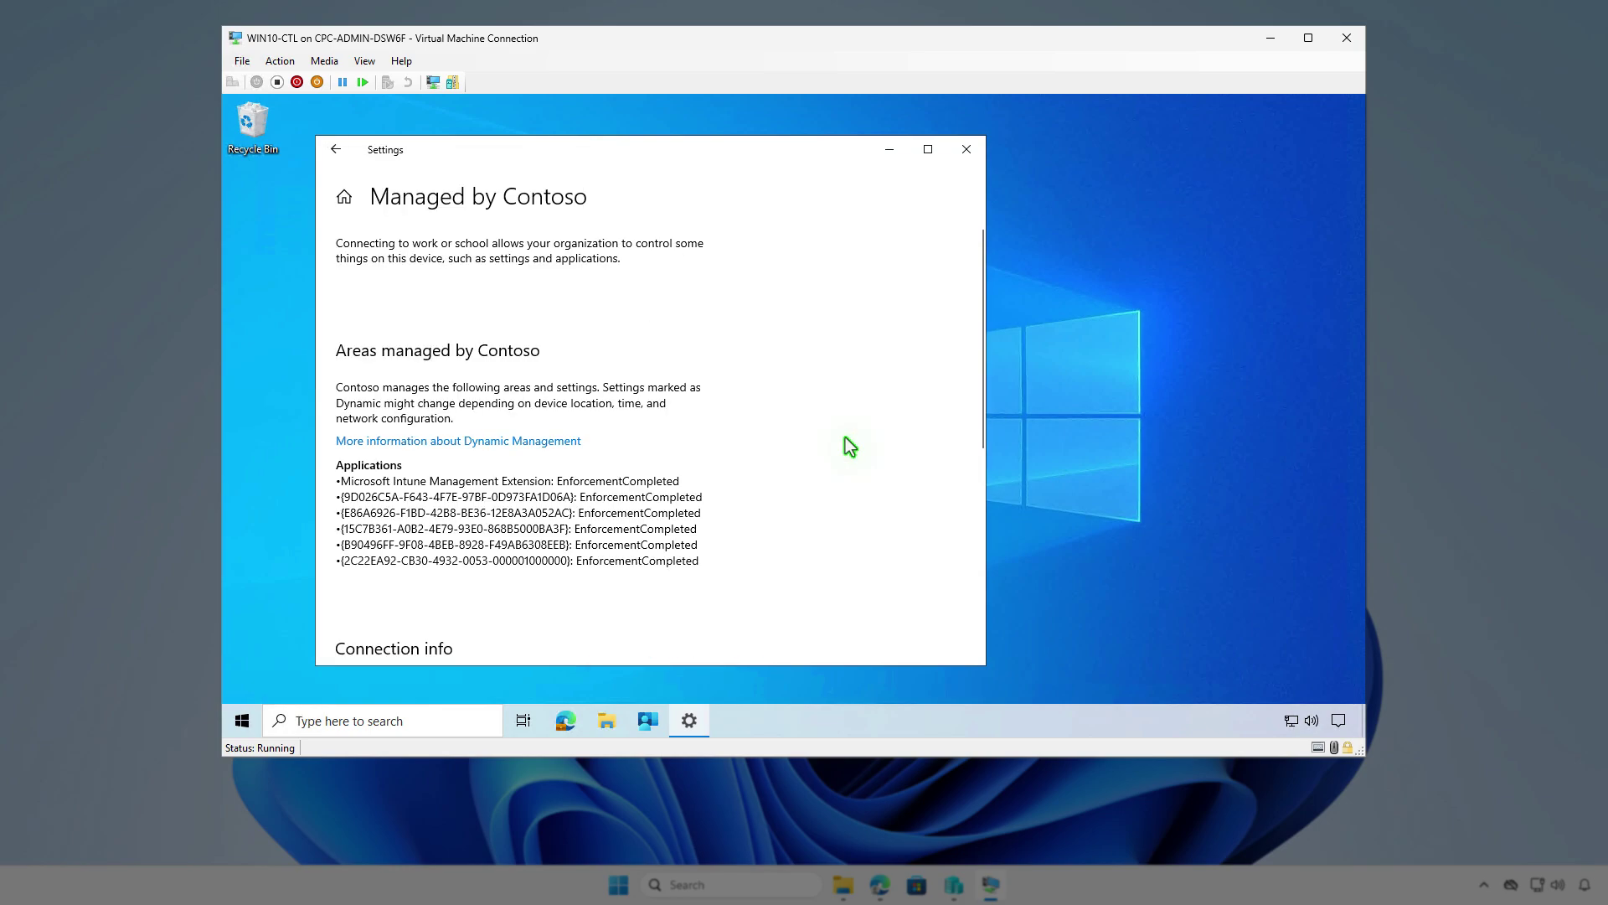
scroll(842, 434, down, 5)
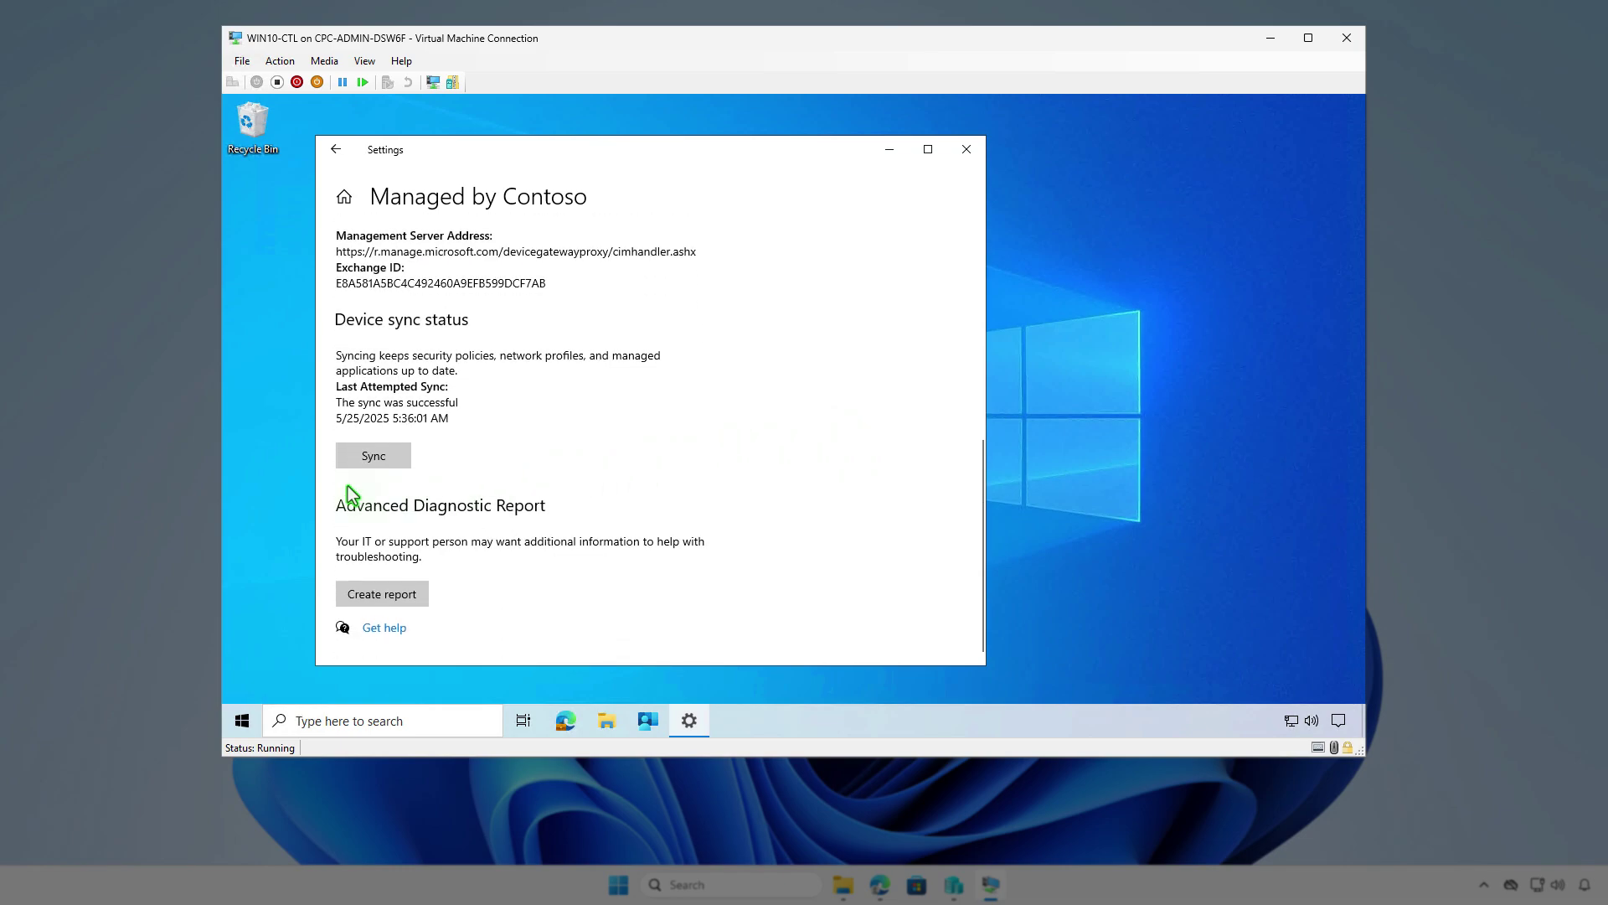
click(889, 151)
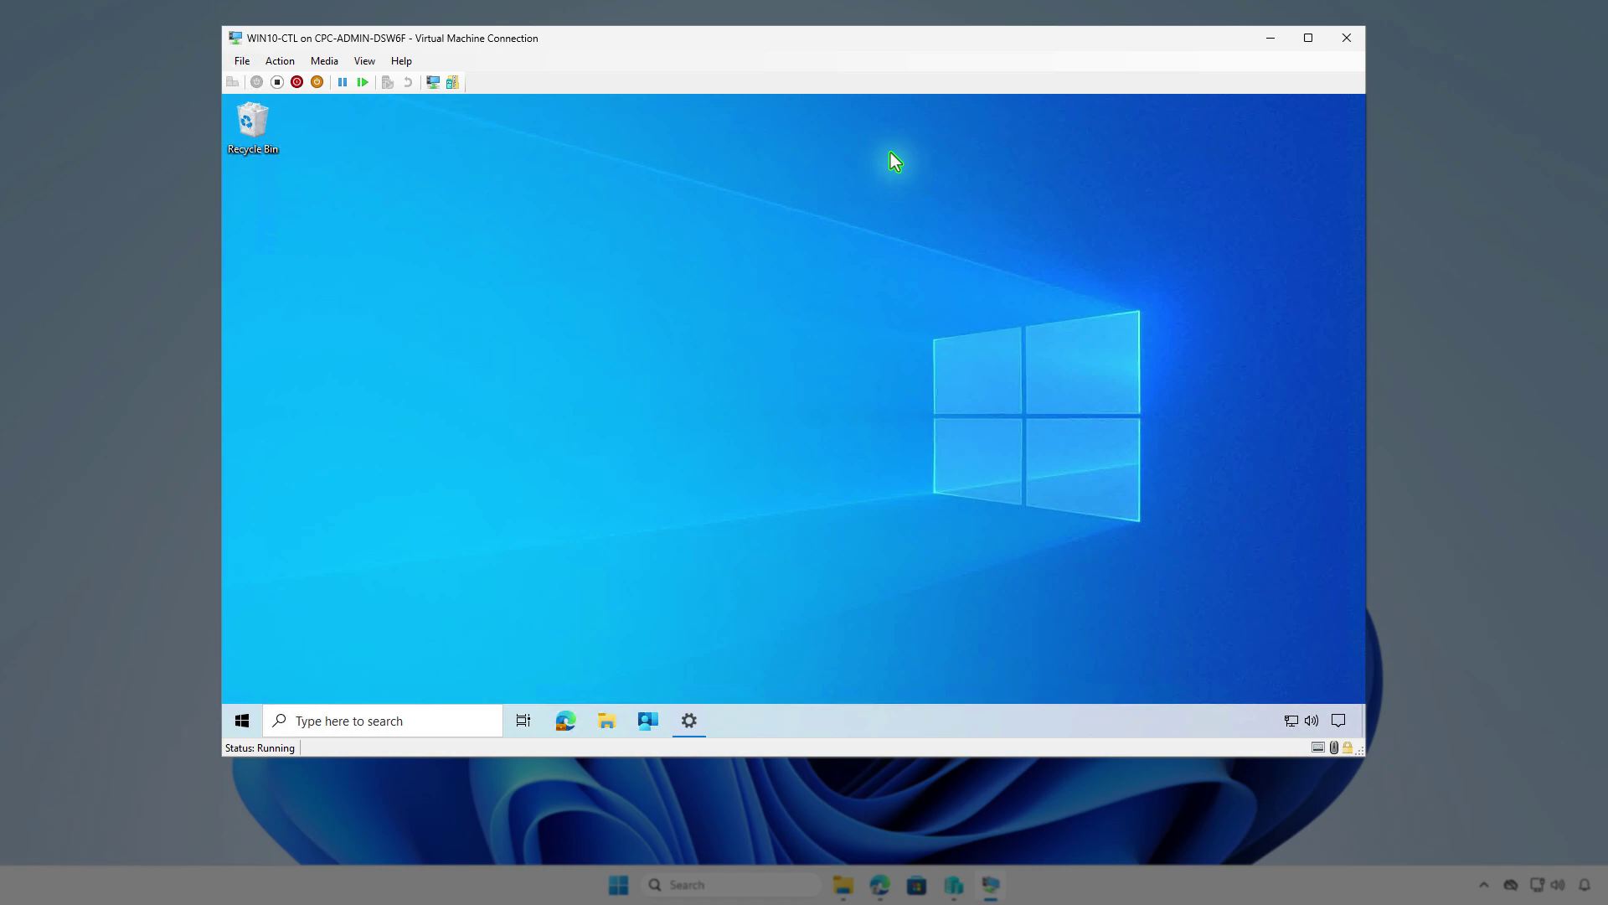
click(647, 722)
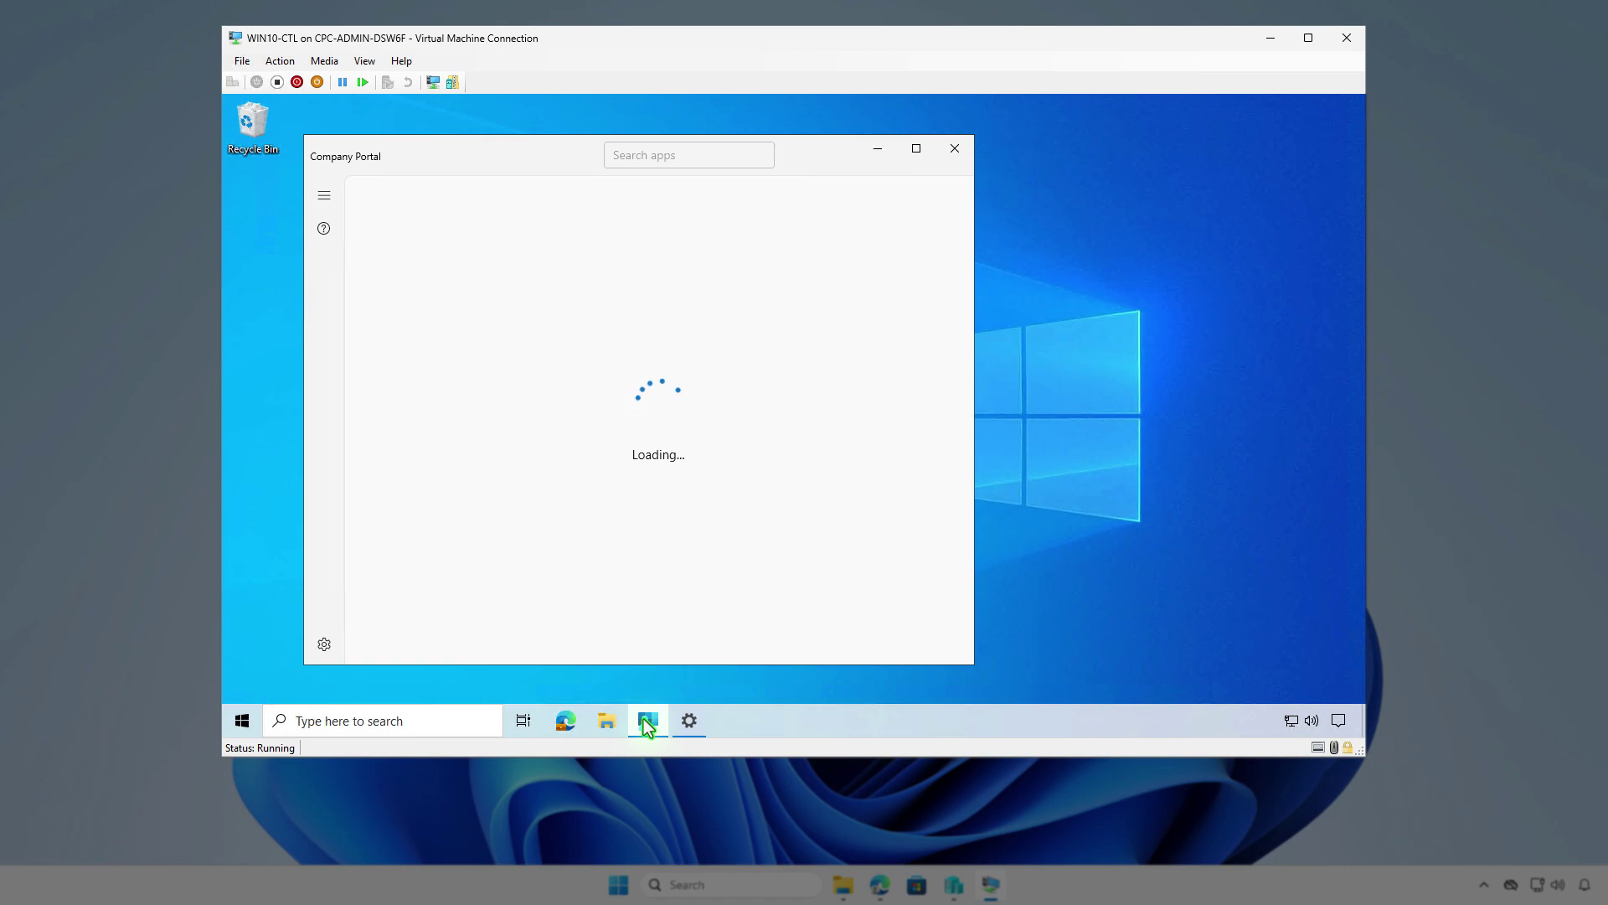
- Sync the device from Company Portal settings, read the install notification, and minimize the portal
click(322, 646)
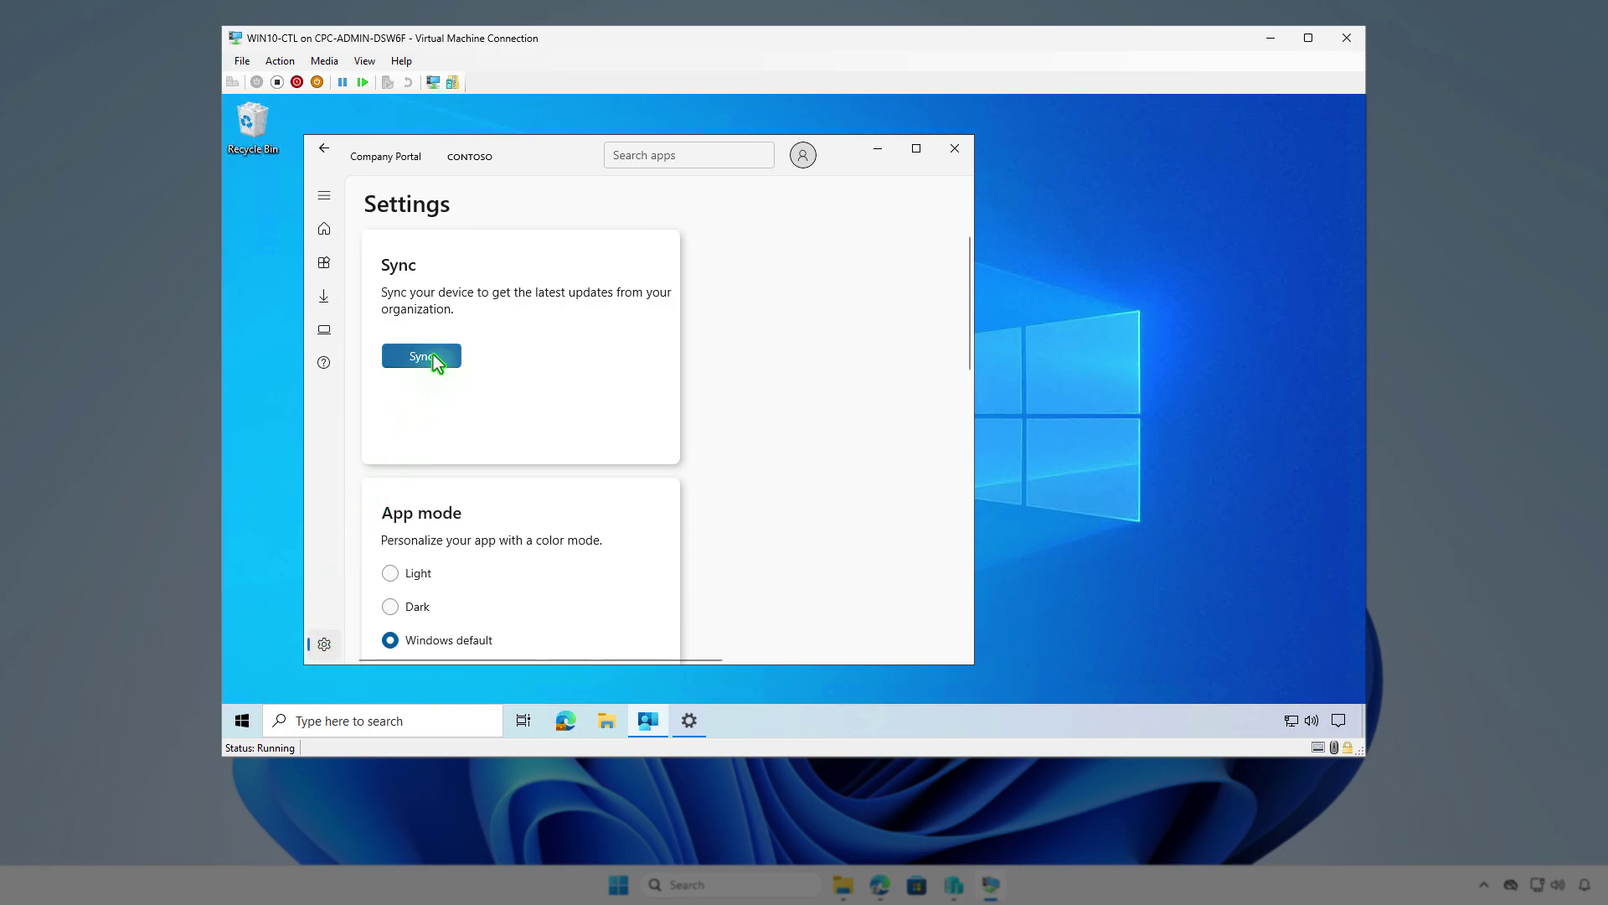
click(433, 362)
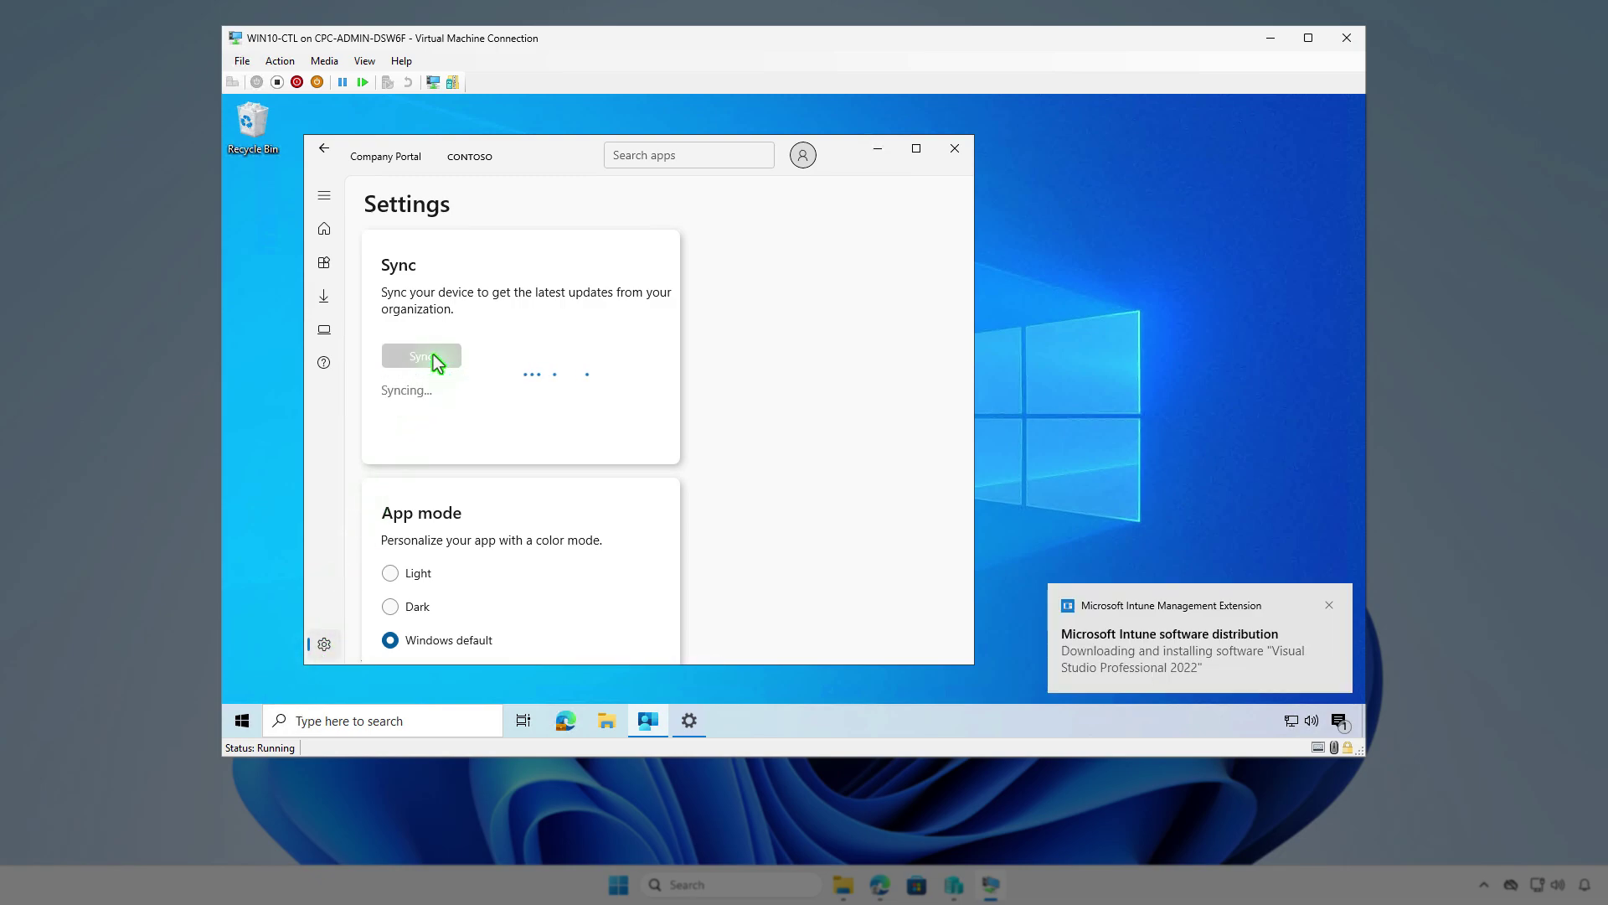
click(1340, 723)
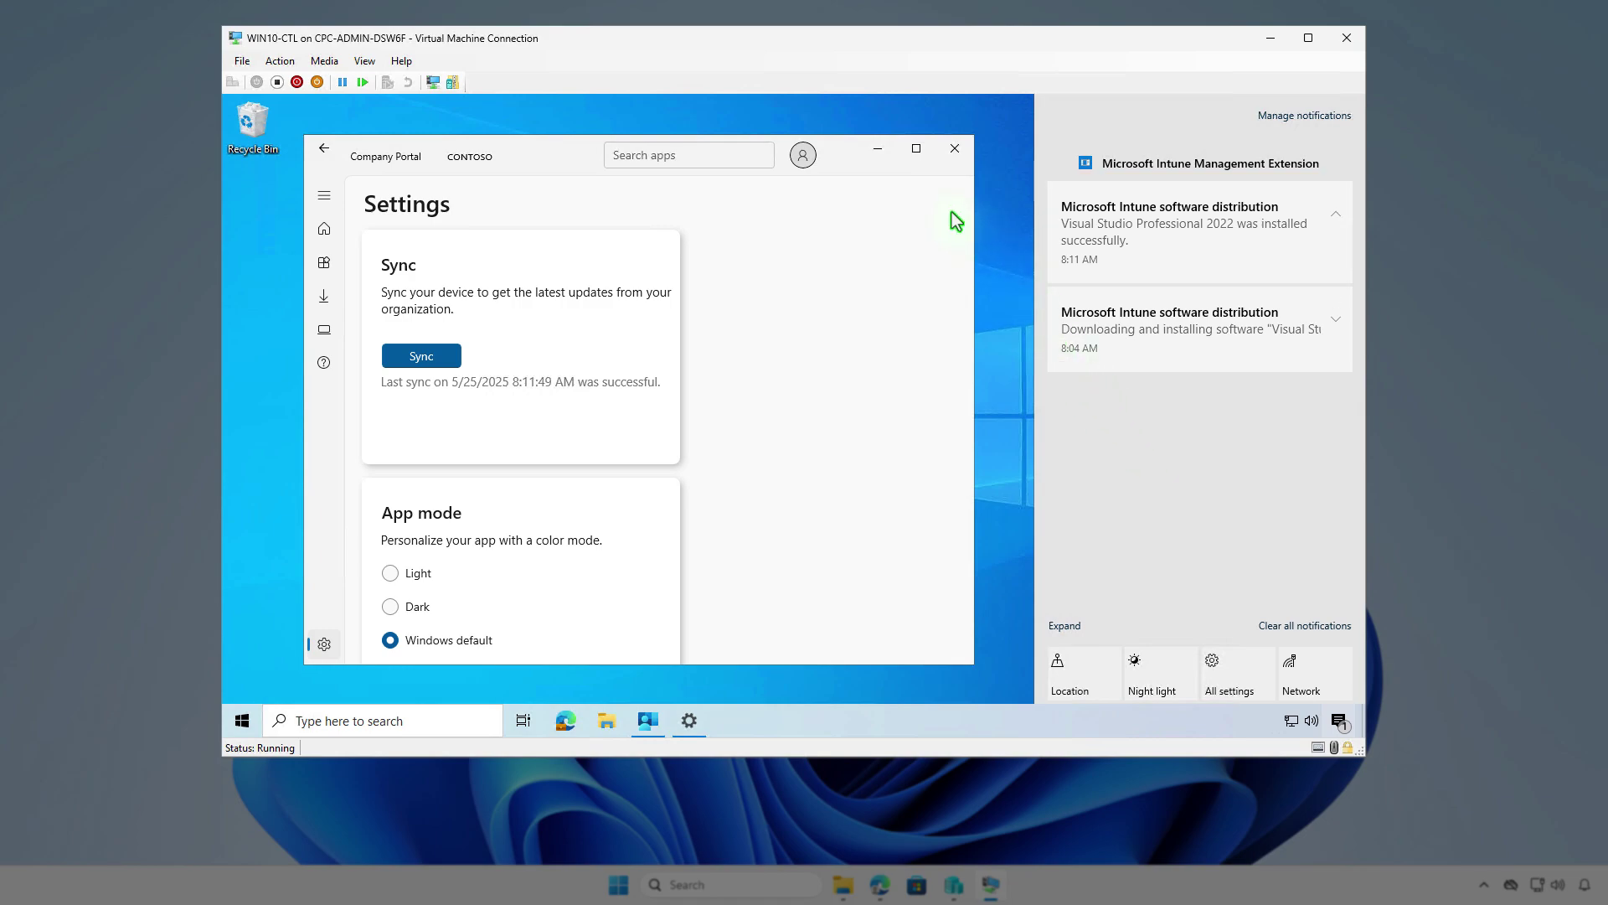
click(879, 151)
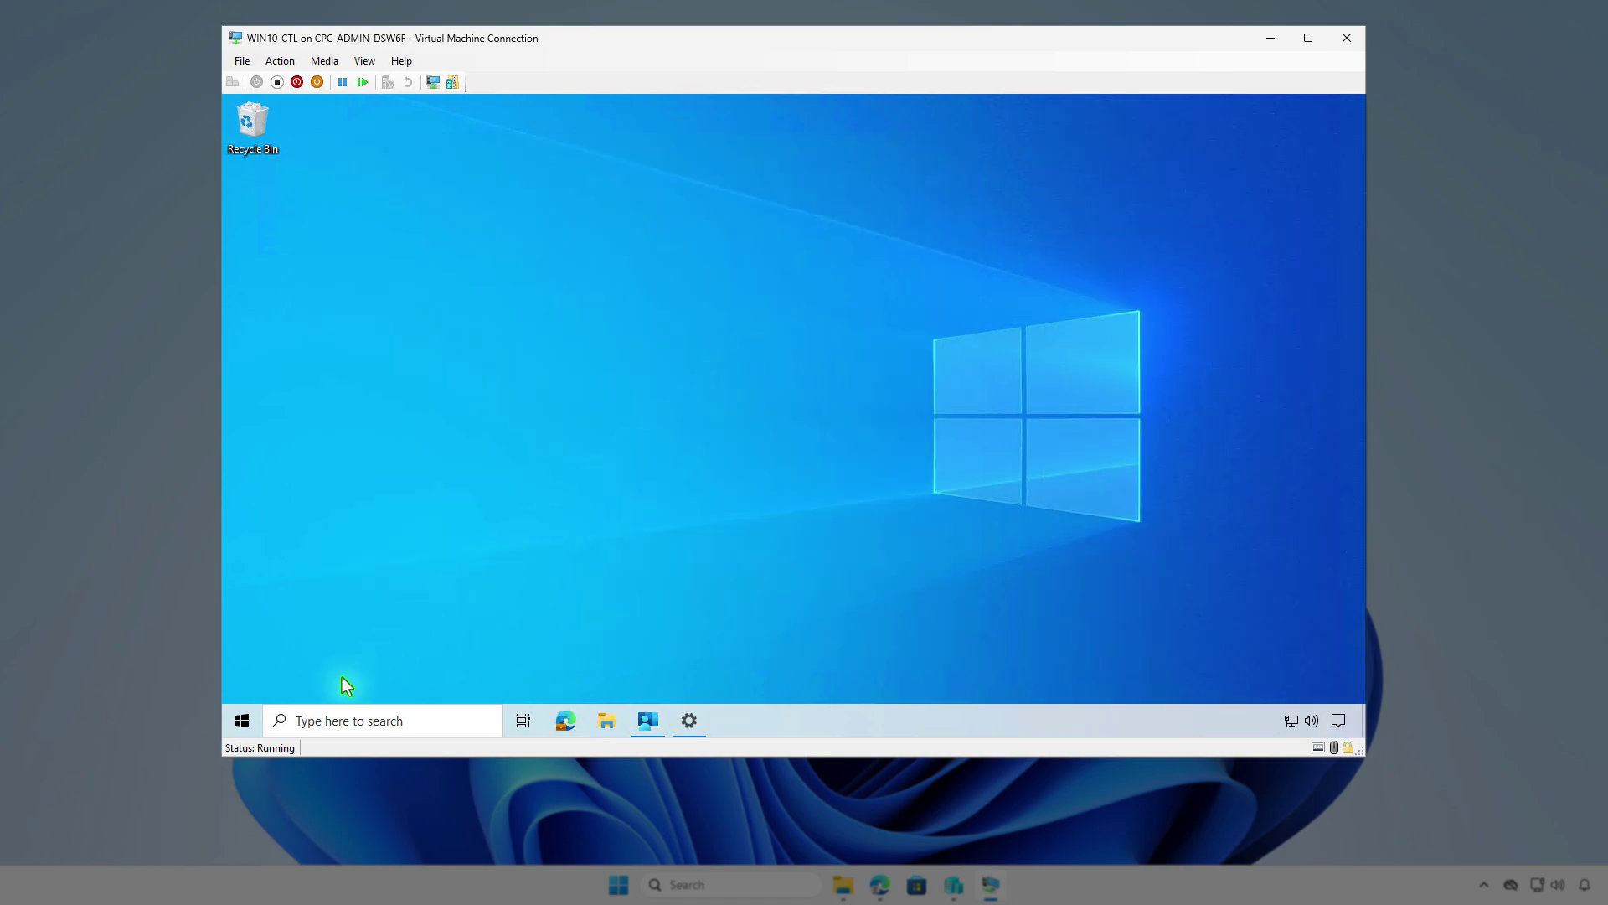
- Search Apps & features for 'studio', confirm Visual Studio Professional 2022 is listed, then close Settings
right_click(242, 721)
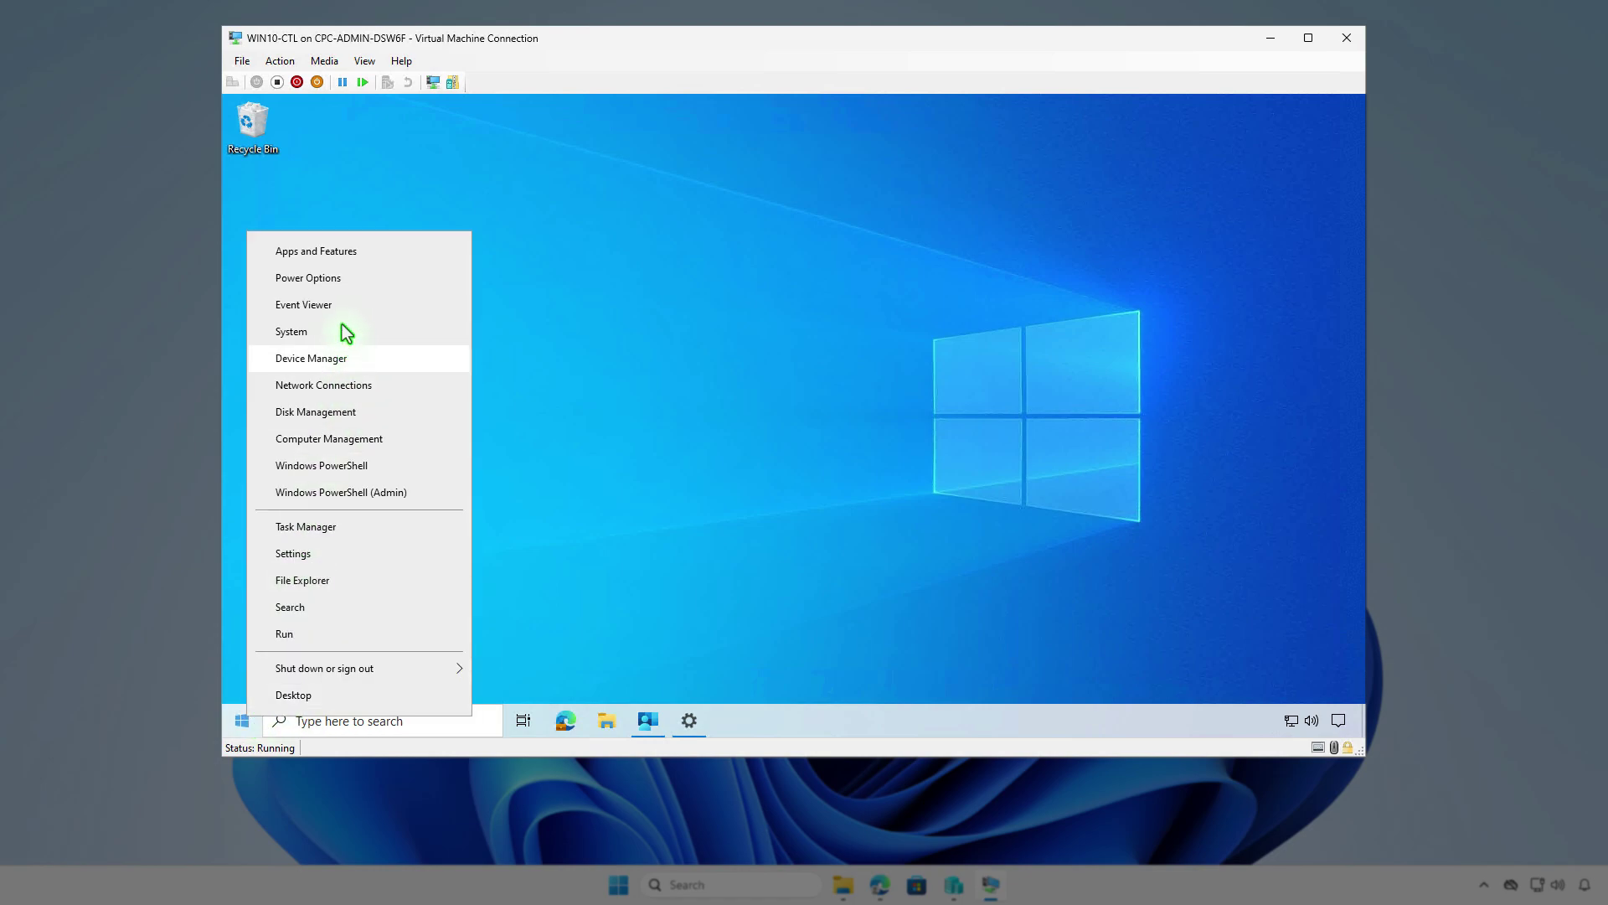
click(353, 255)
click(726, 479)
text(studio)
scroll(698, 502, down, 2)
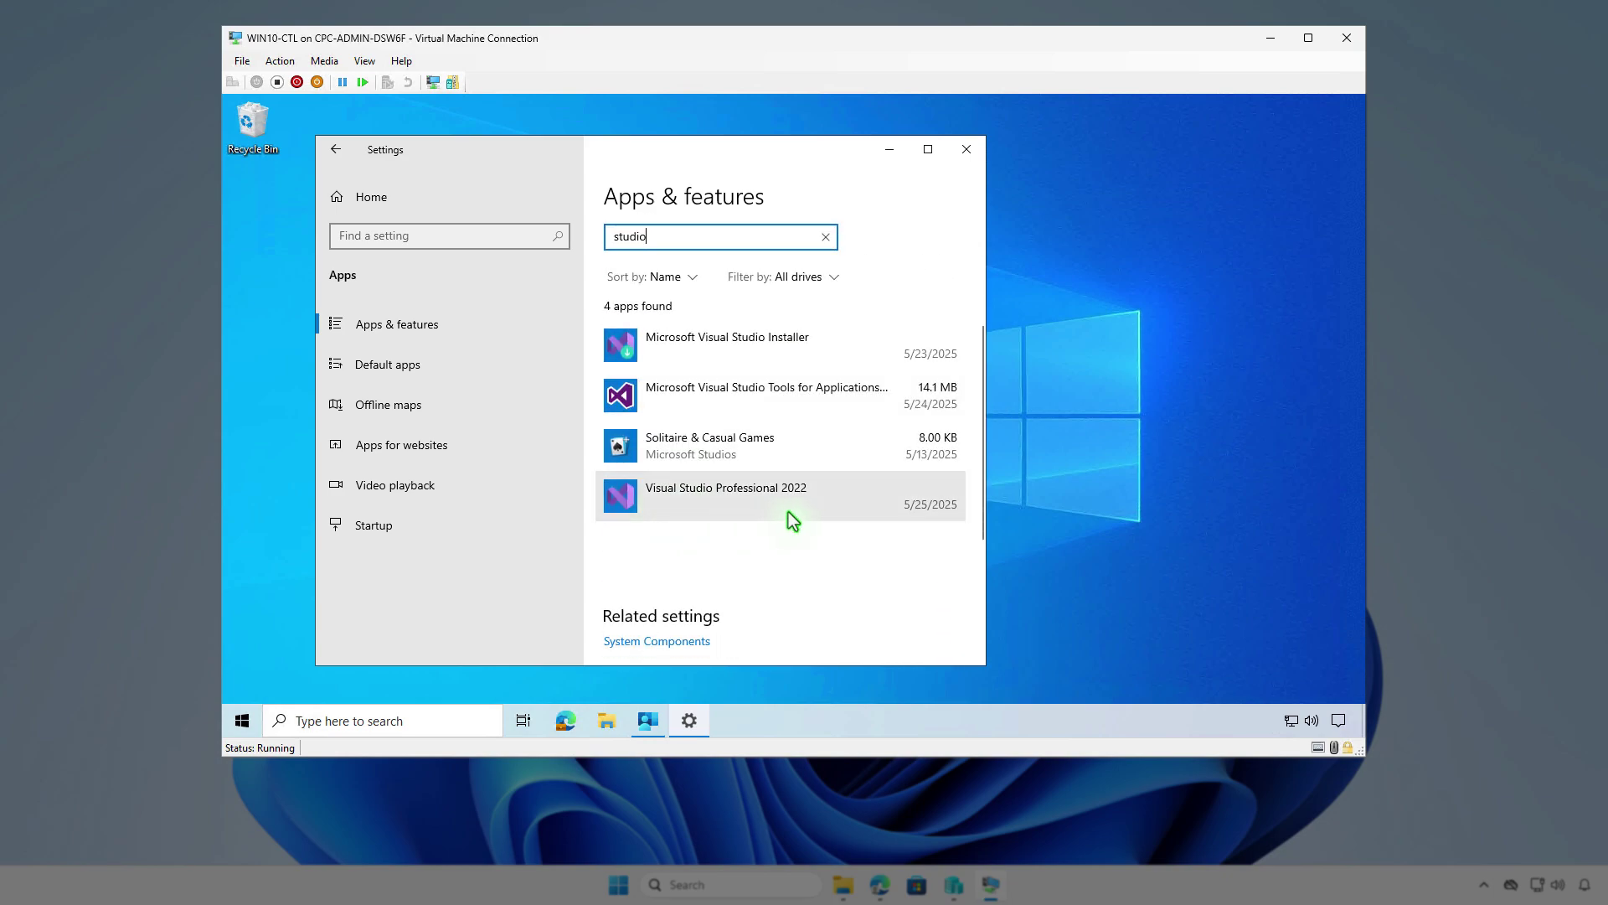
click(964, 154)
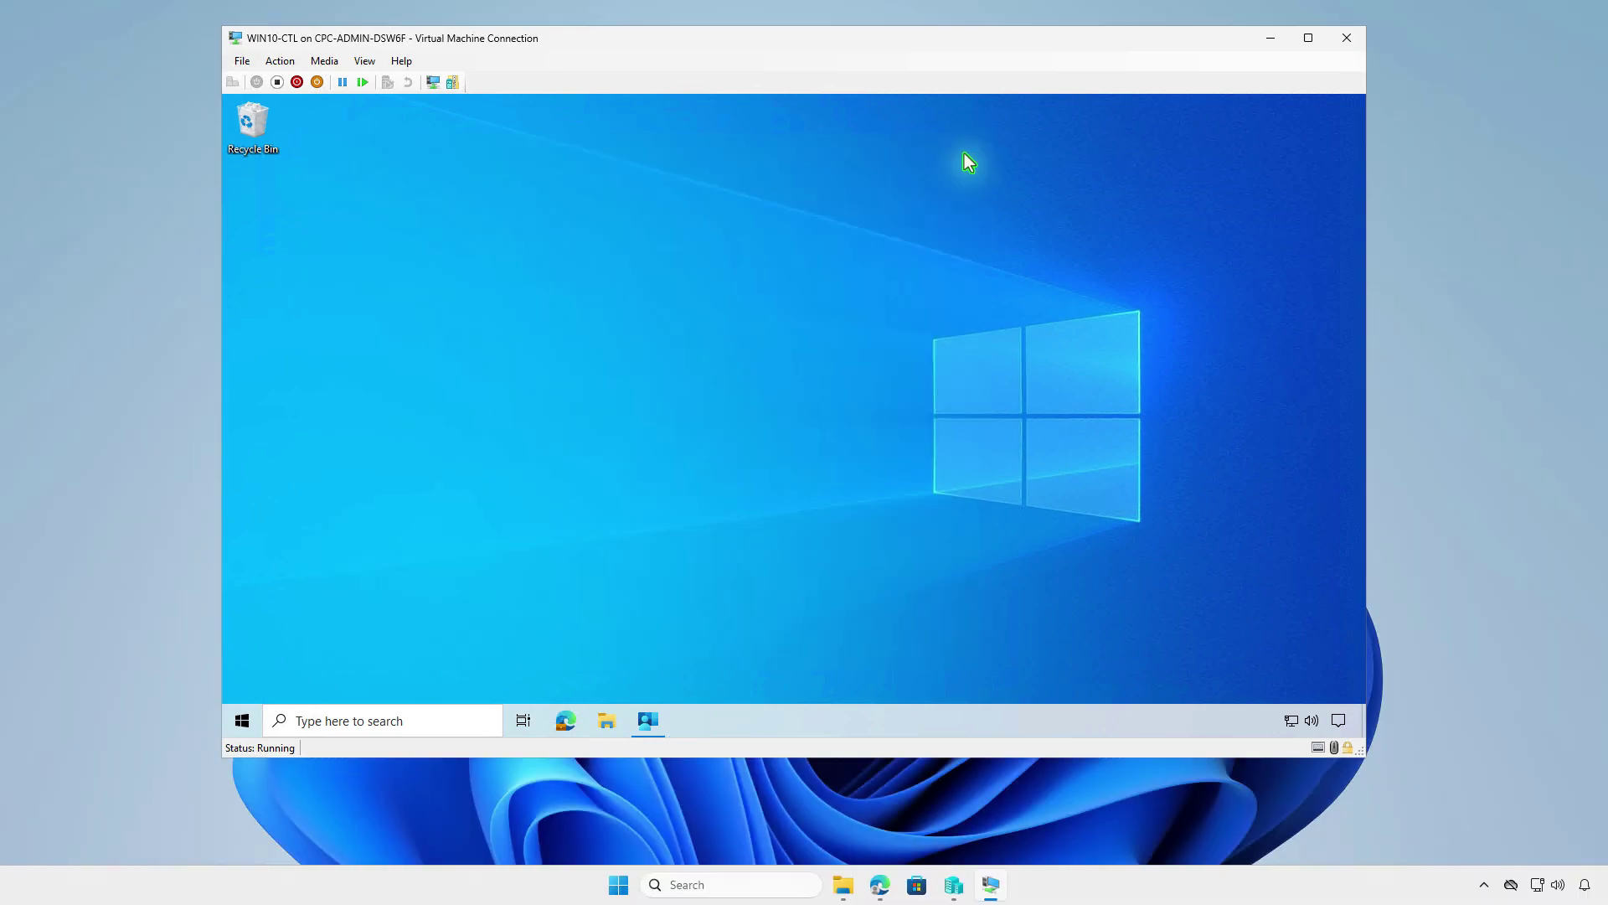
- Refresh Intune, confirm the install on DESKTOP-MURFMJG, and reopen Visual Studio Professional 2022 from Windows apps
click(1269, 39)
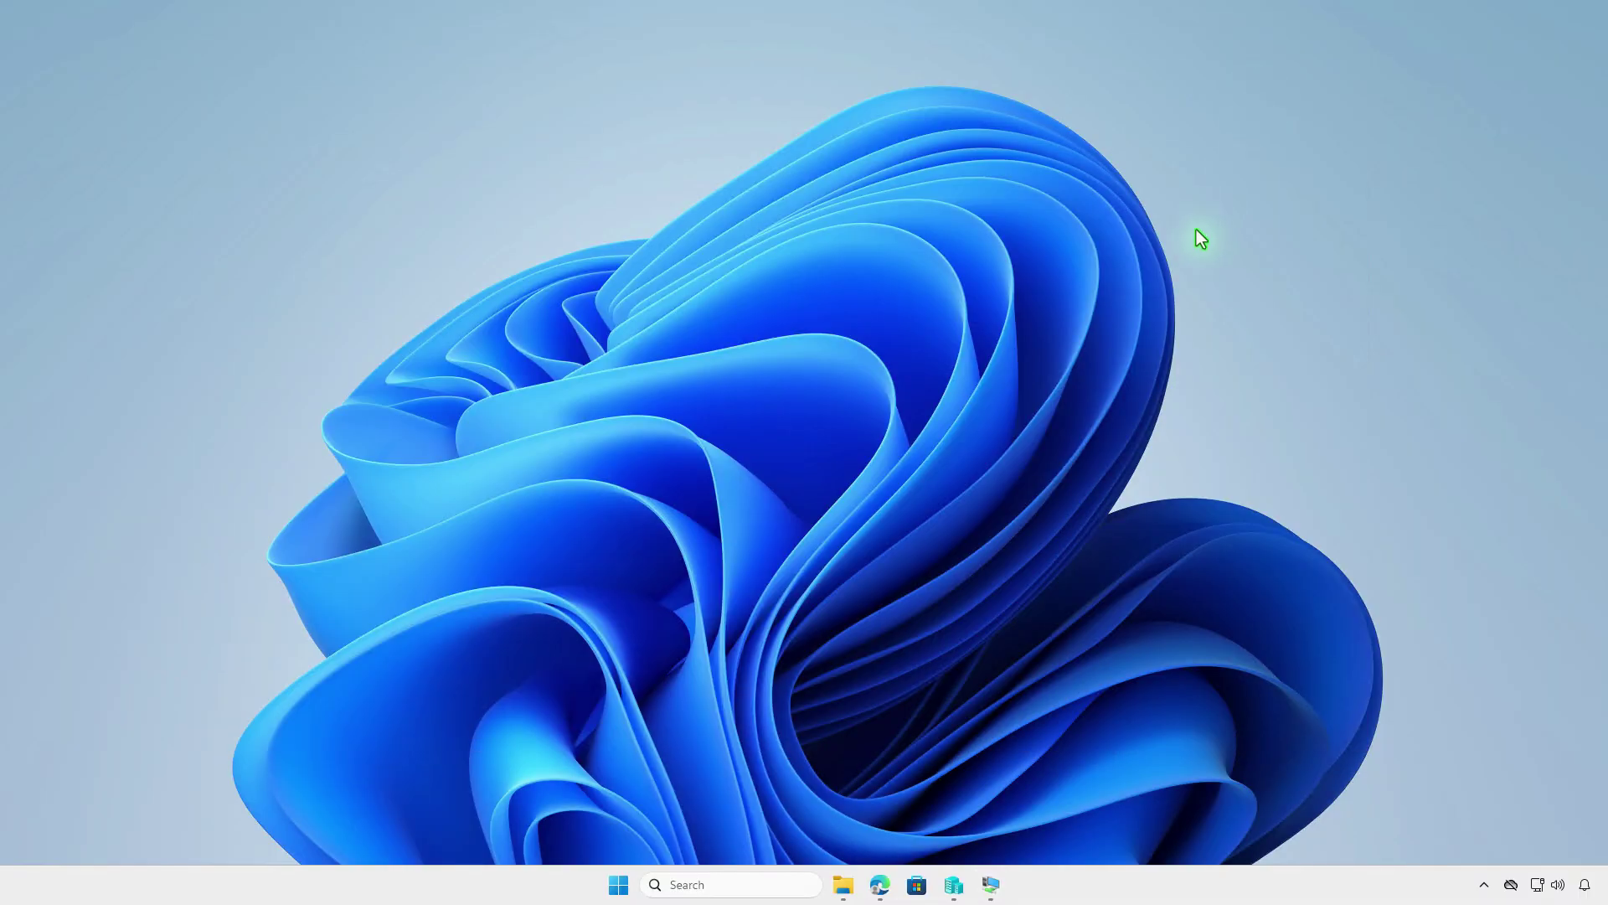
click(882, 883)
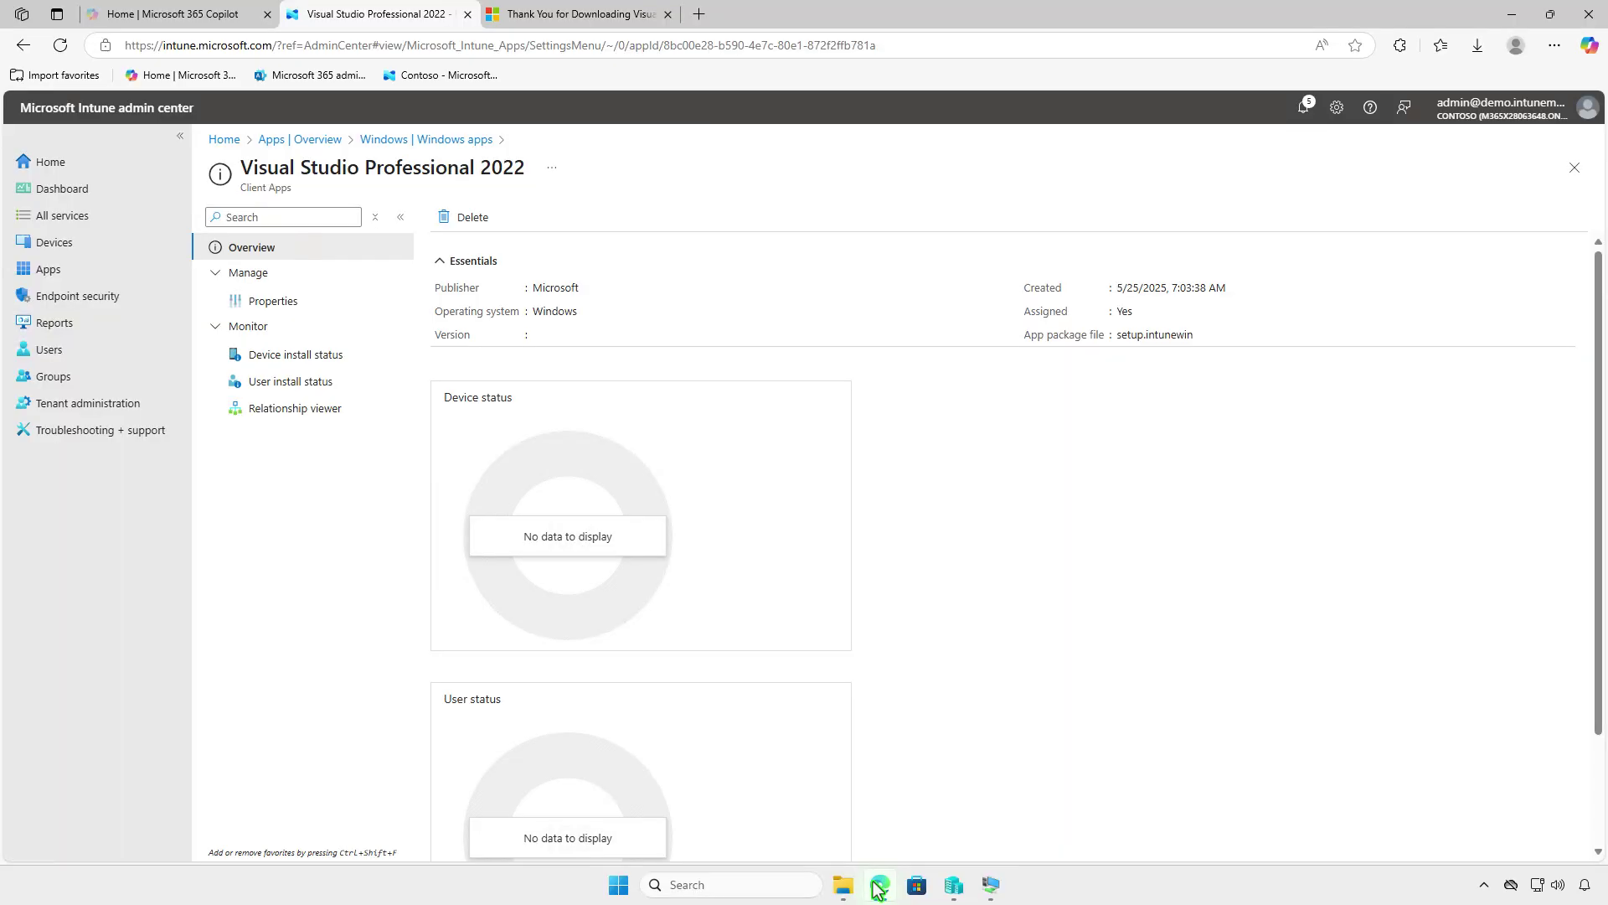
key(F5)
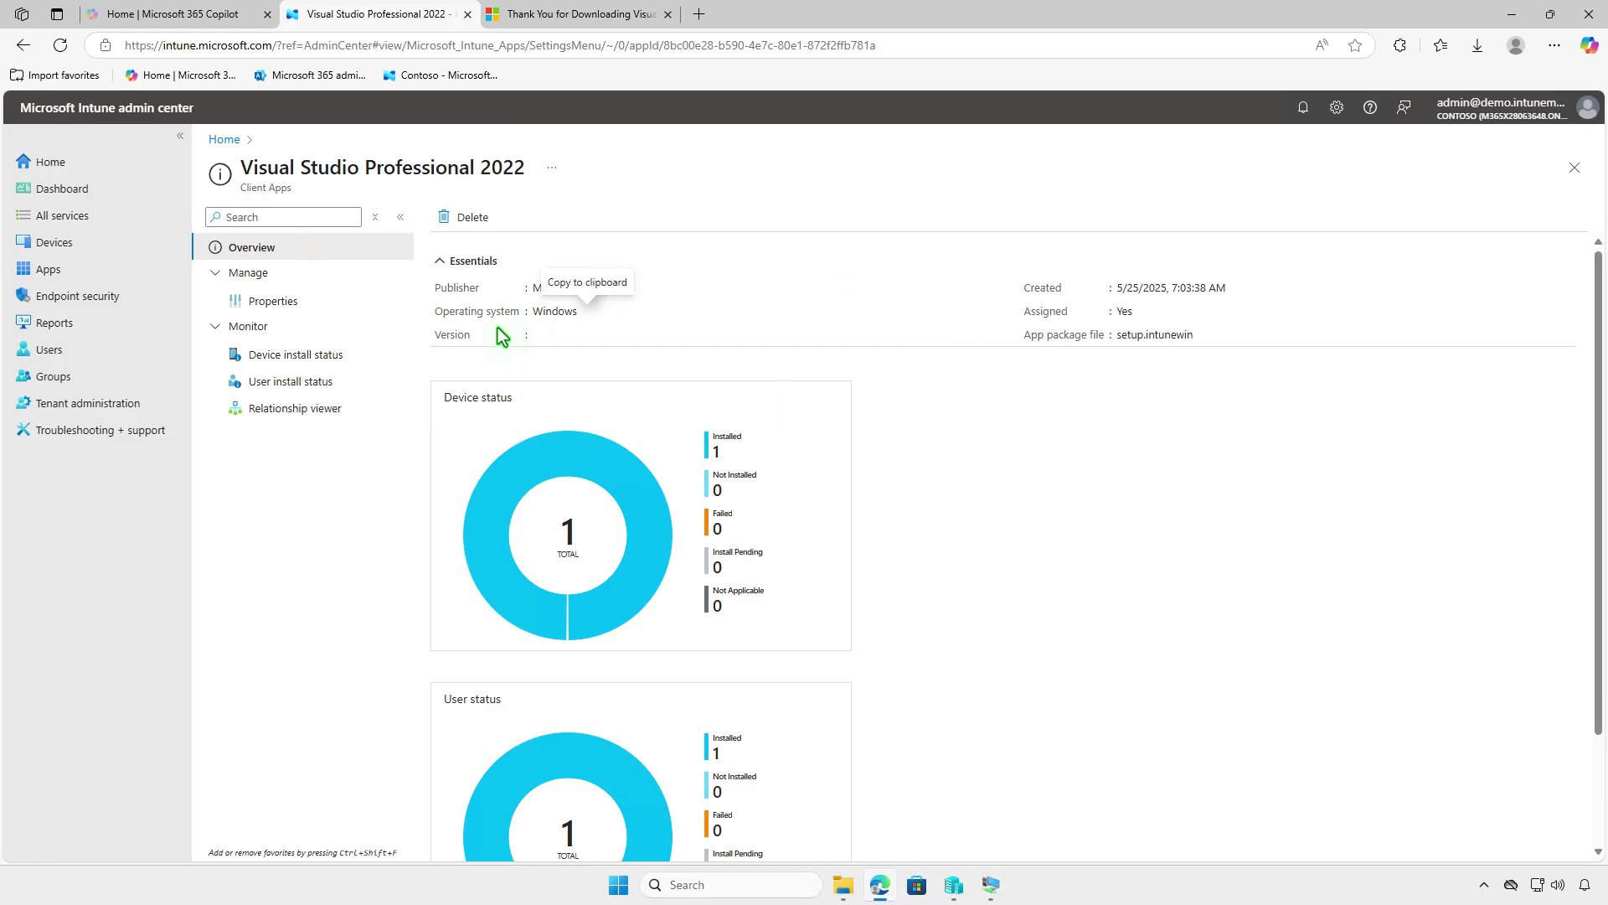
click(329, 347)
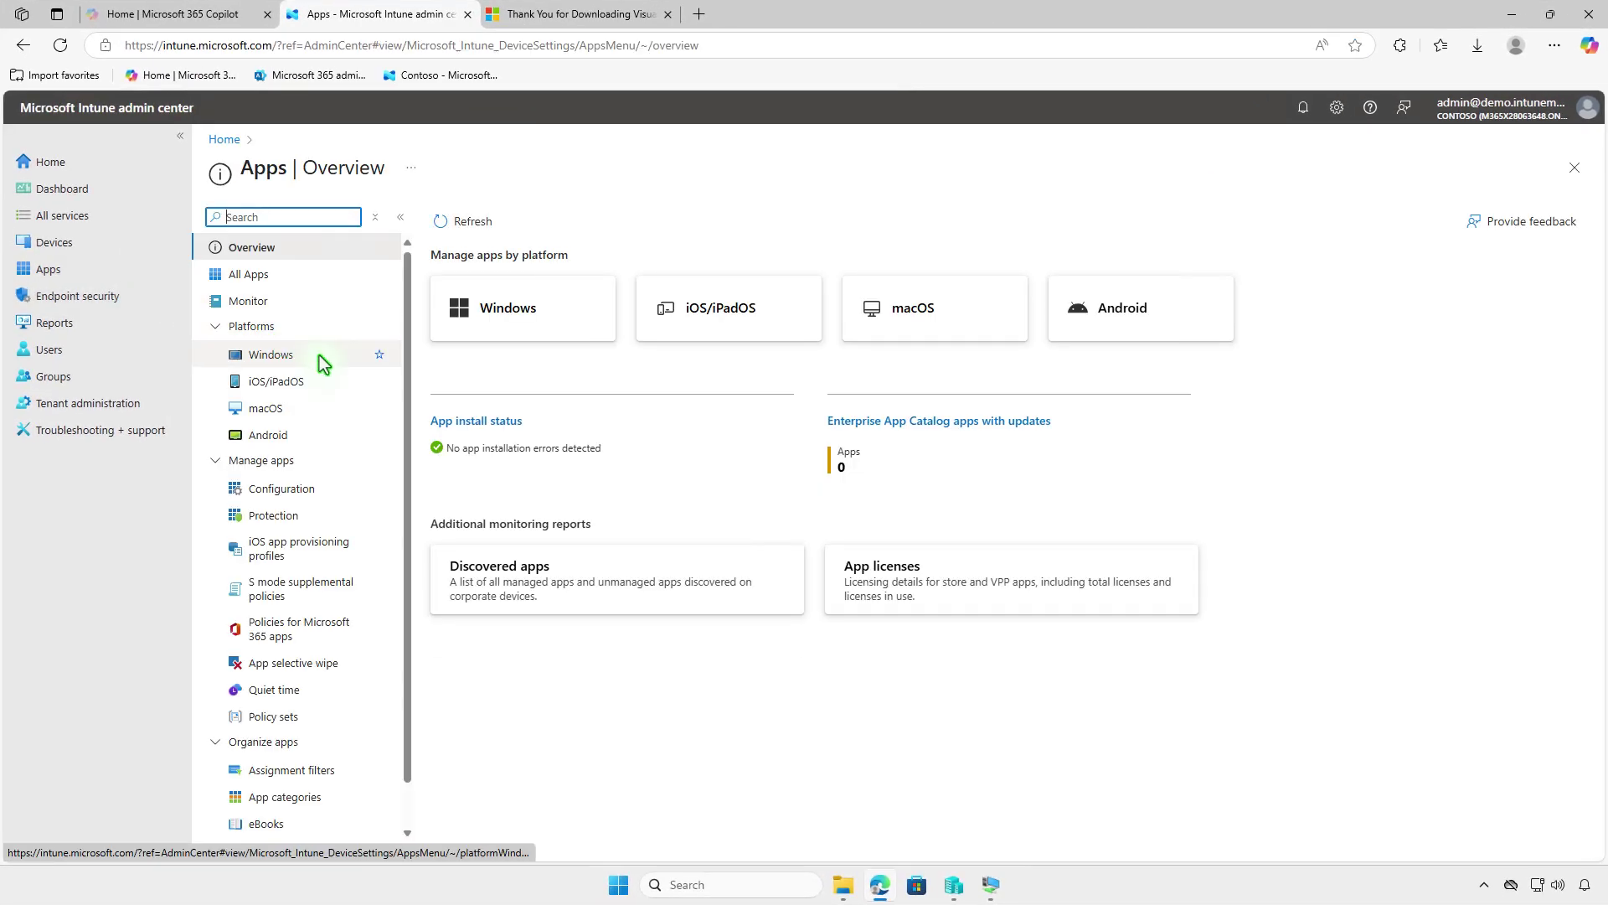
click(325, 365)
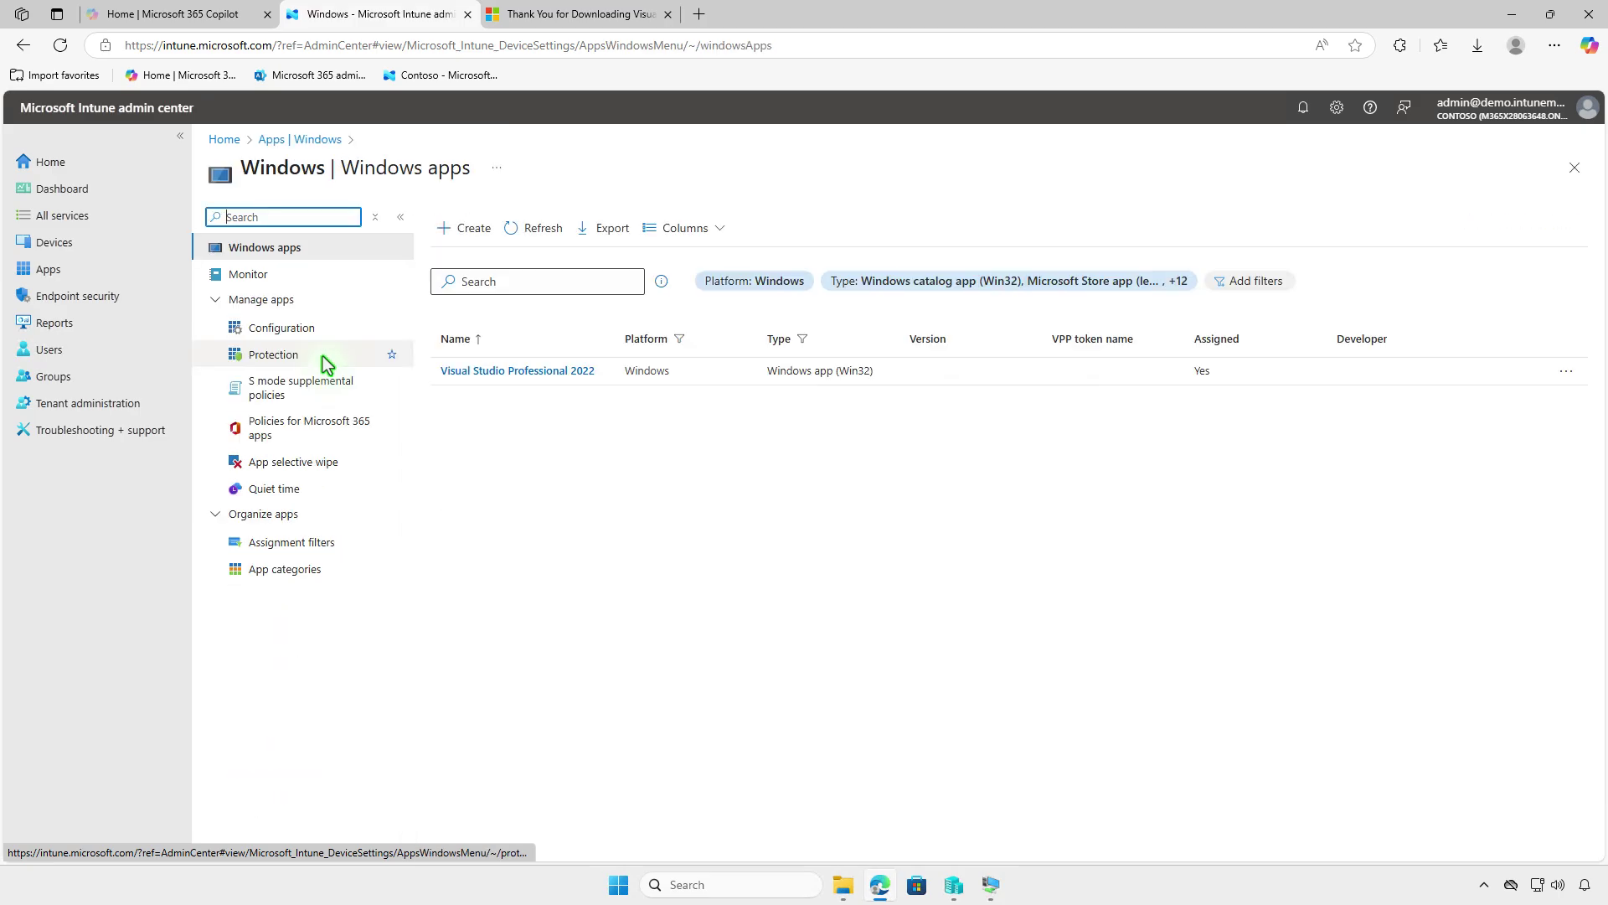
click(550, 373)
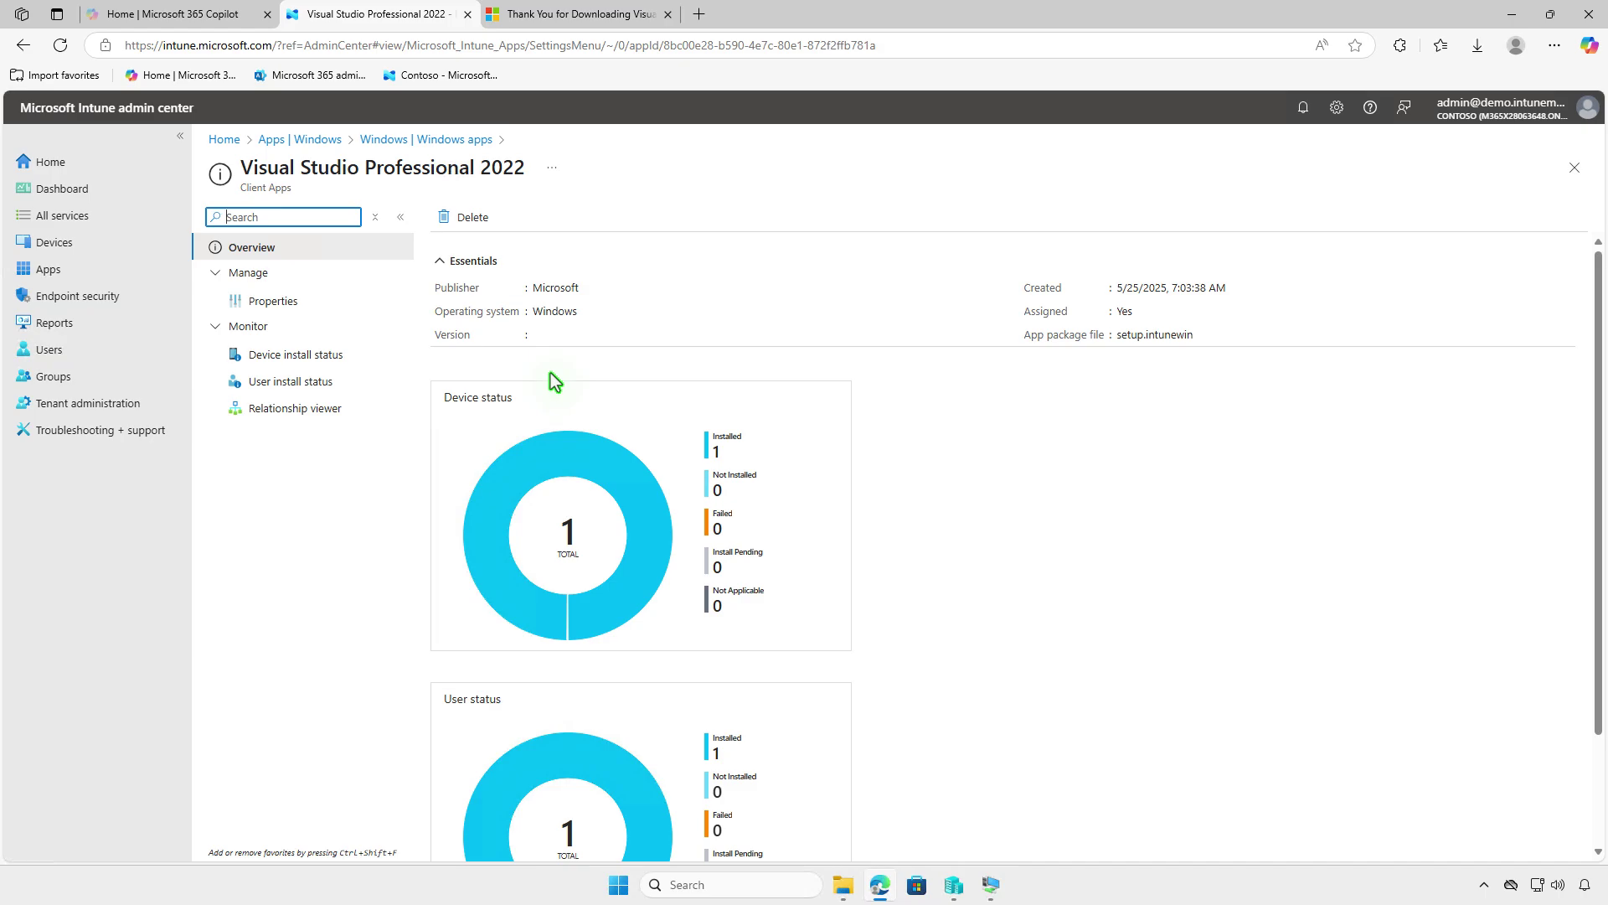
- Remove the Test_Devices group from the app's Required assignments
click(324, 299)
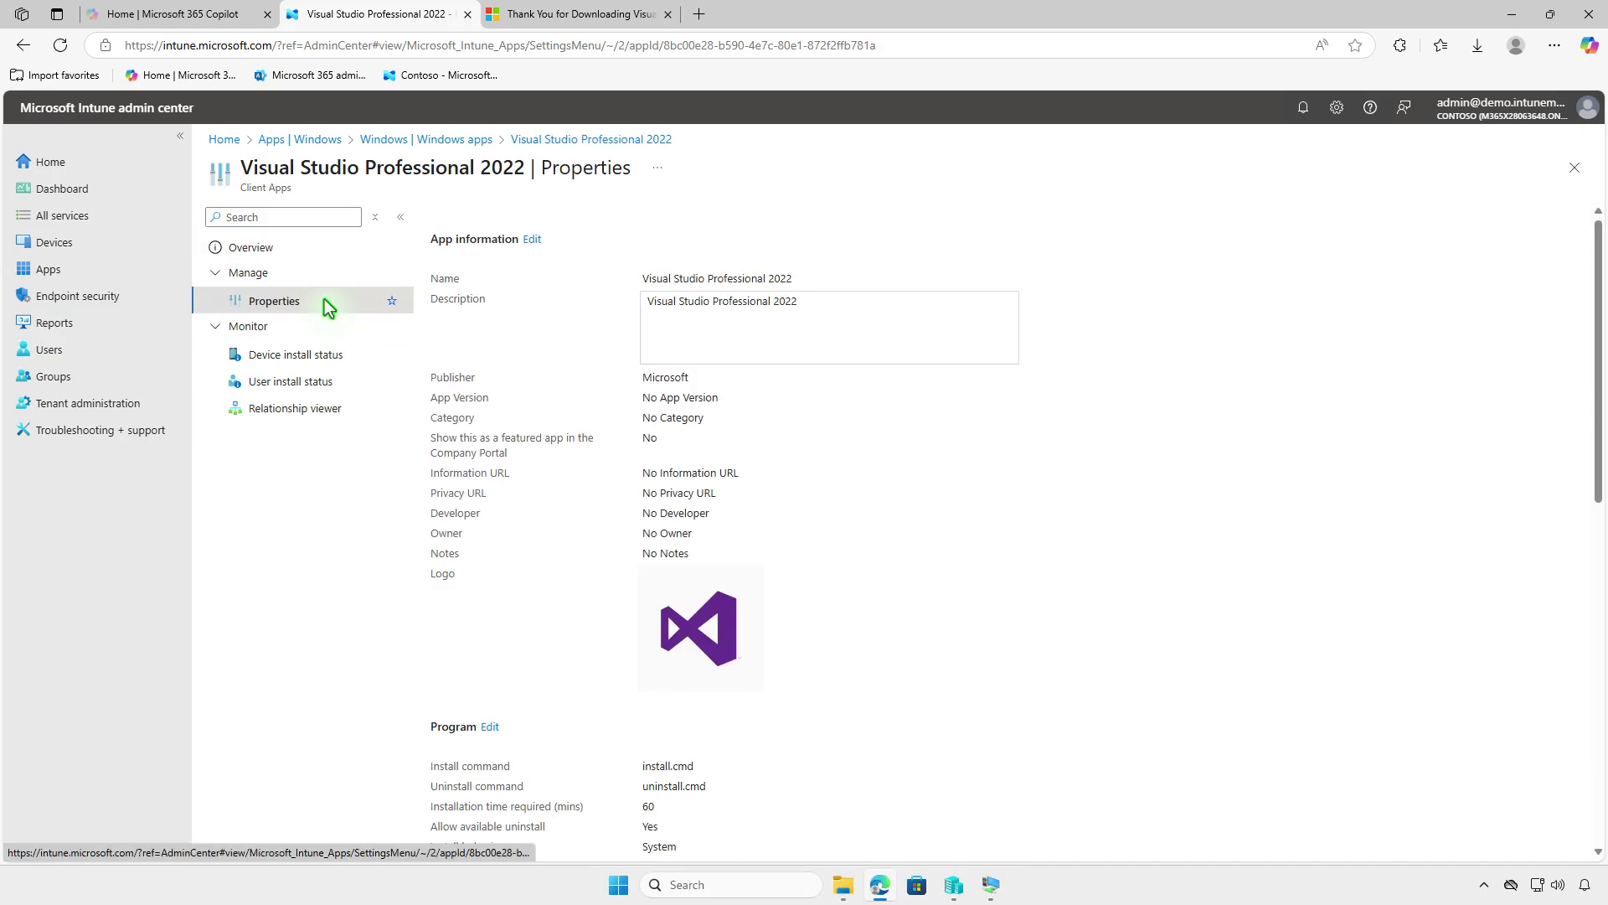
scroll(1069, 563, down, 3)
scroll(1069, 563, down, 3)
scroll(1070, 563, down, 1)
click(511, 688)
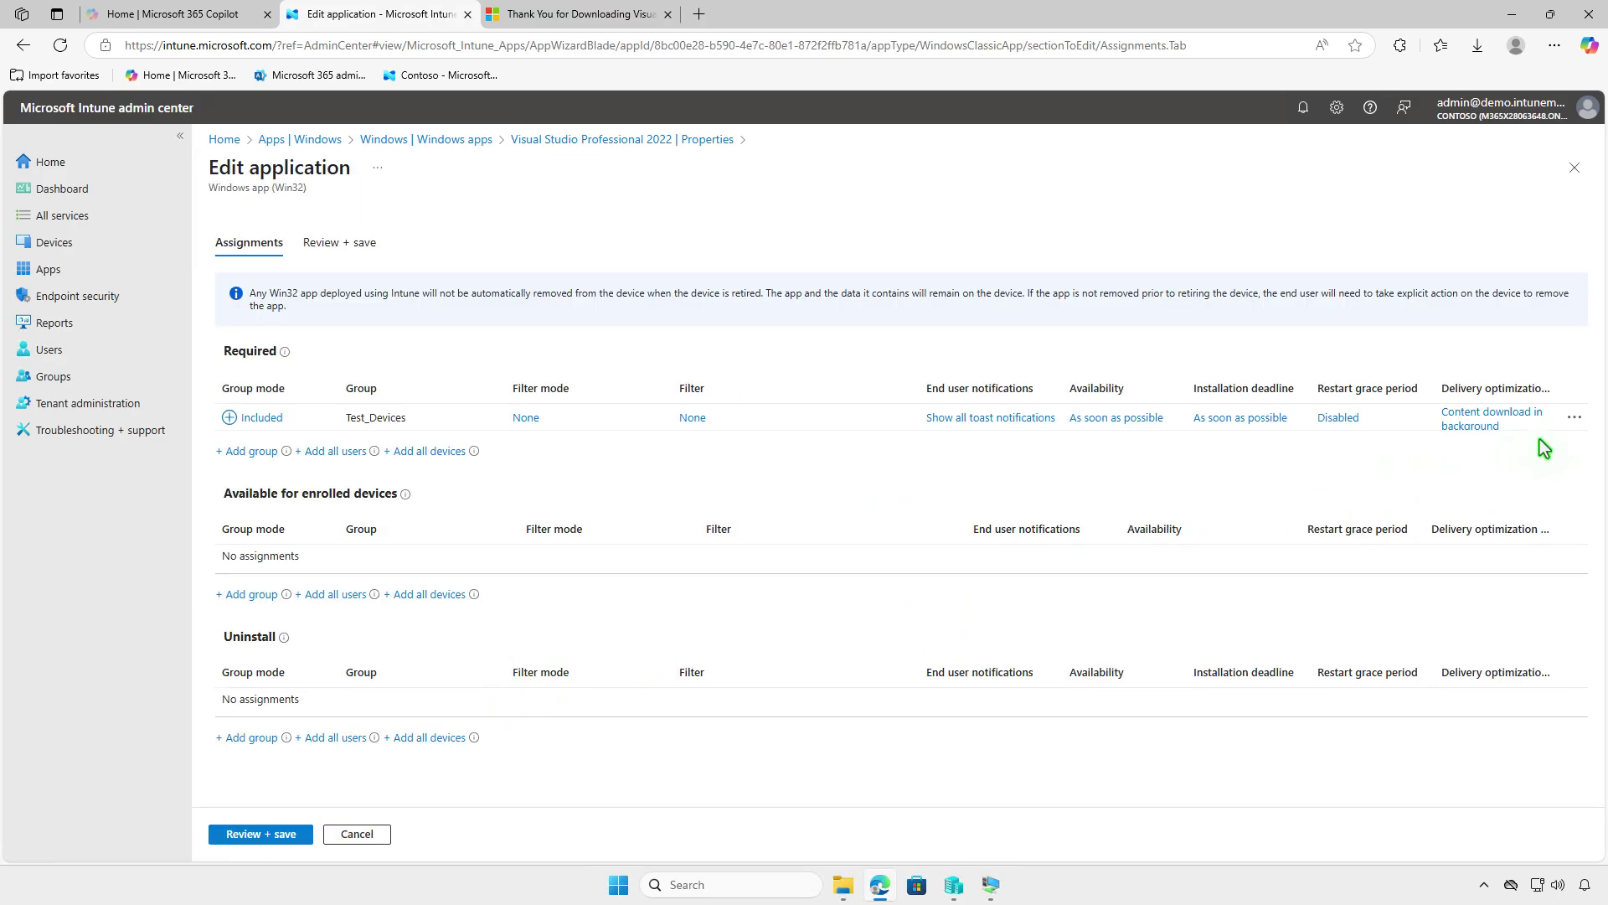
click(1574, 420)
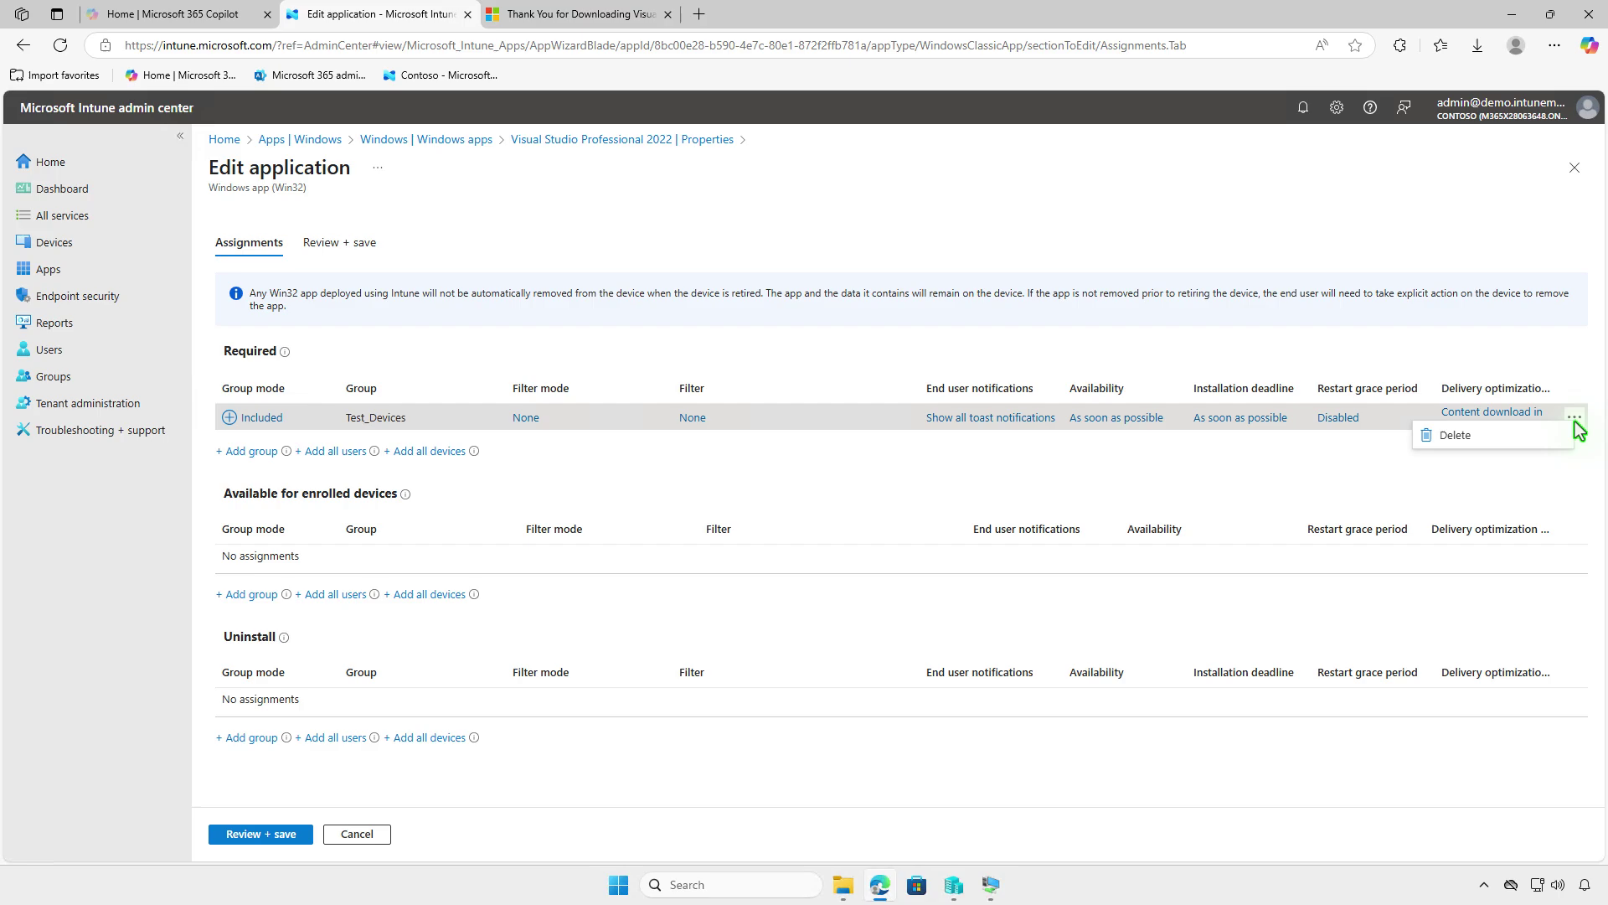
click(1525, 433)
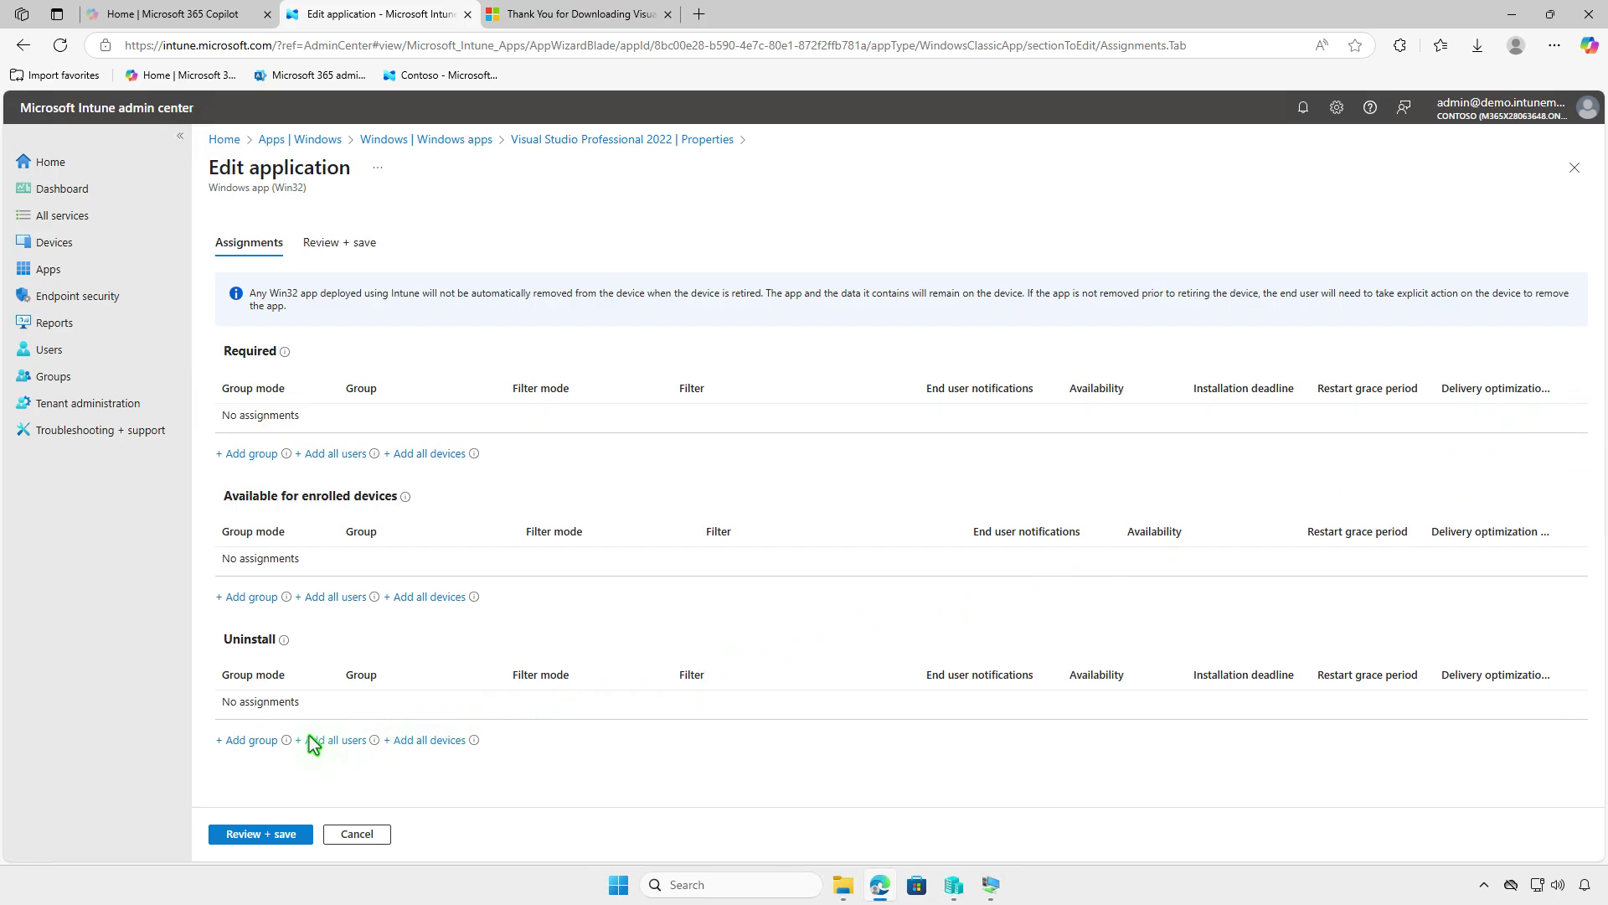
- Assign Test_Devices under Uninstall, then review and save the assignments
click(246, 740)
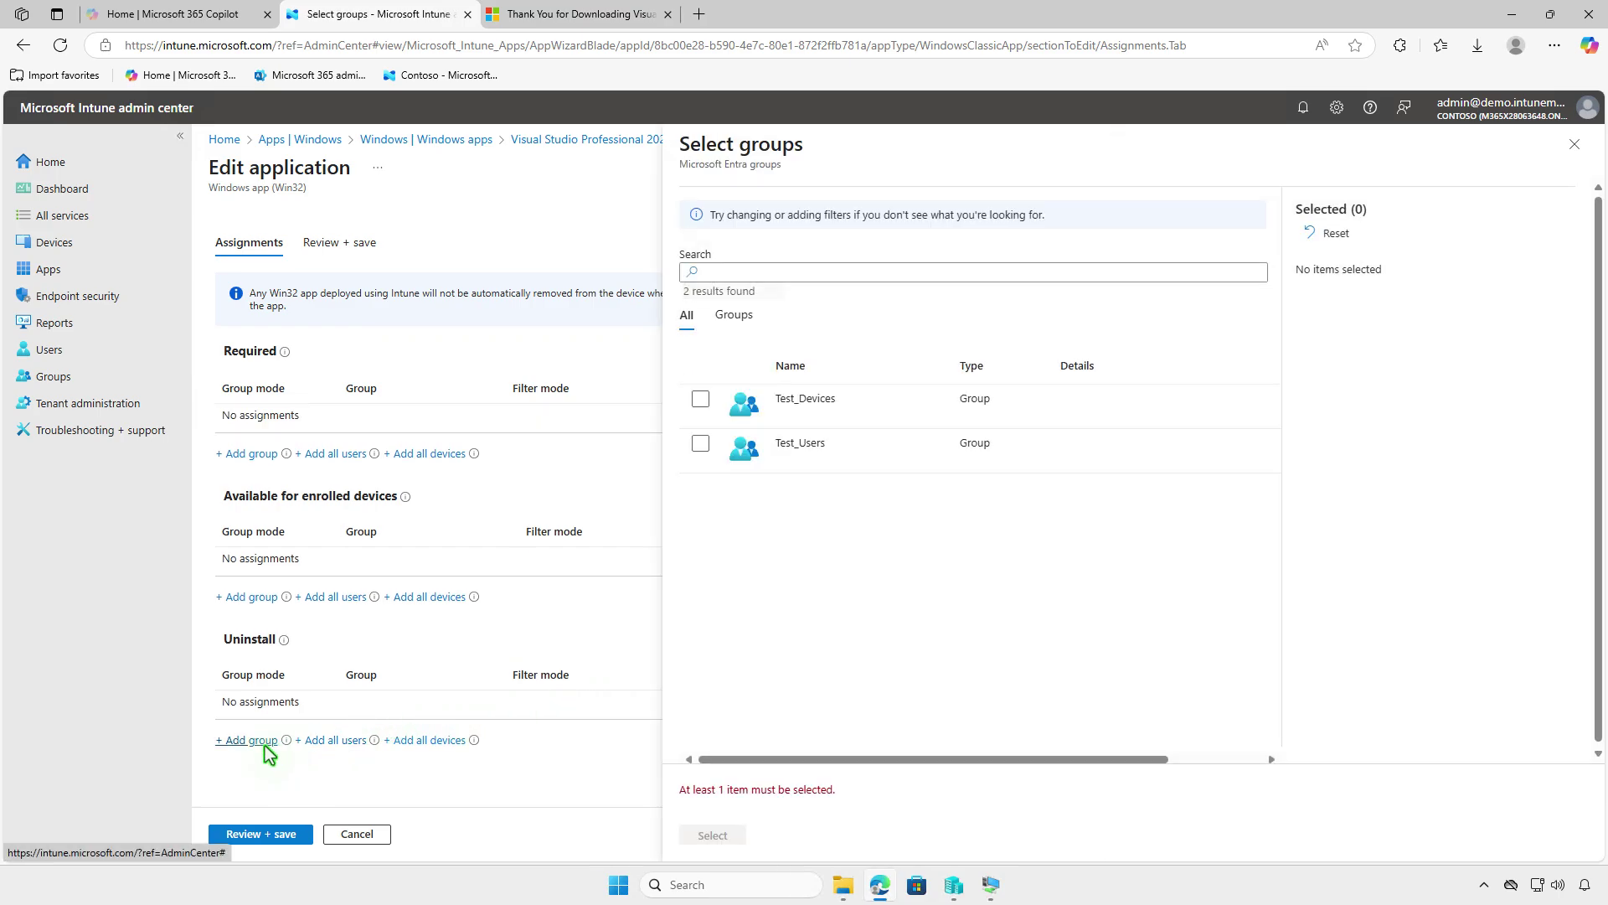
click(702, 399)
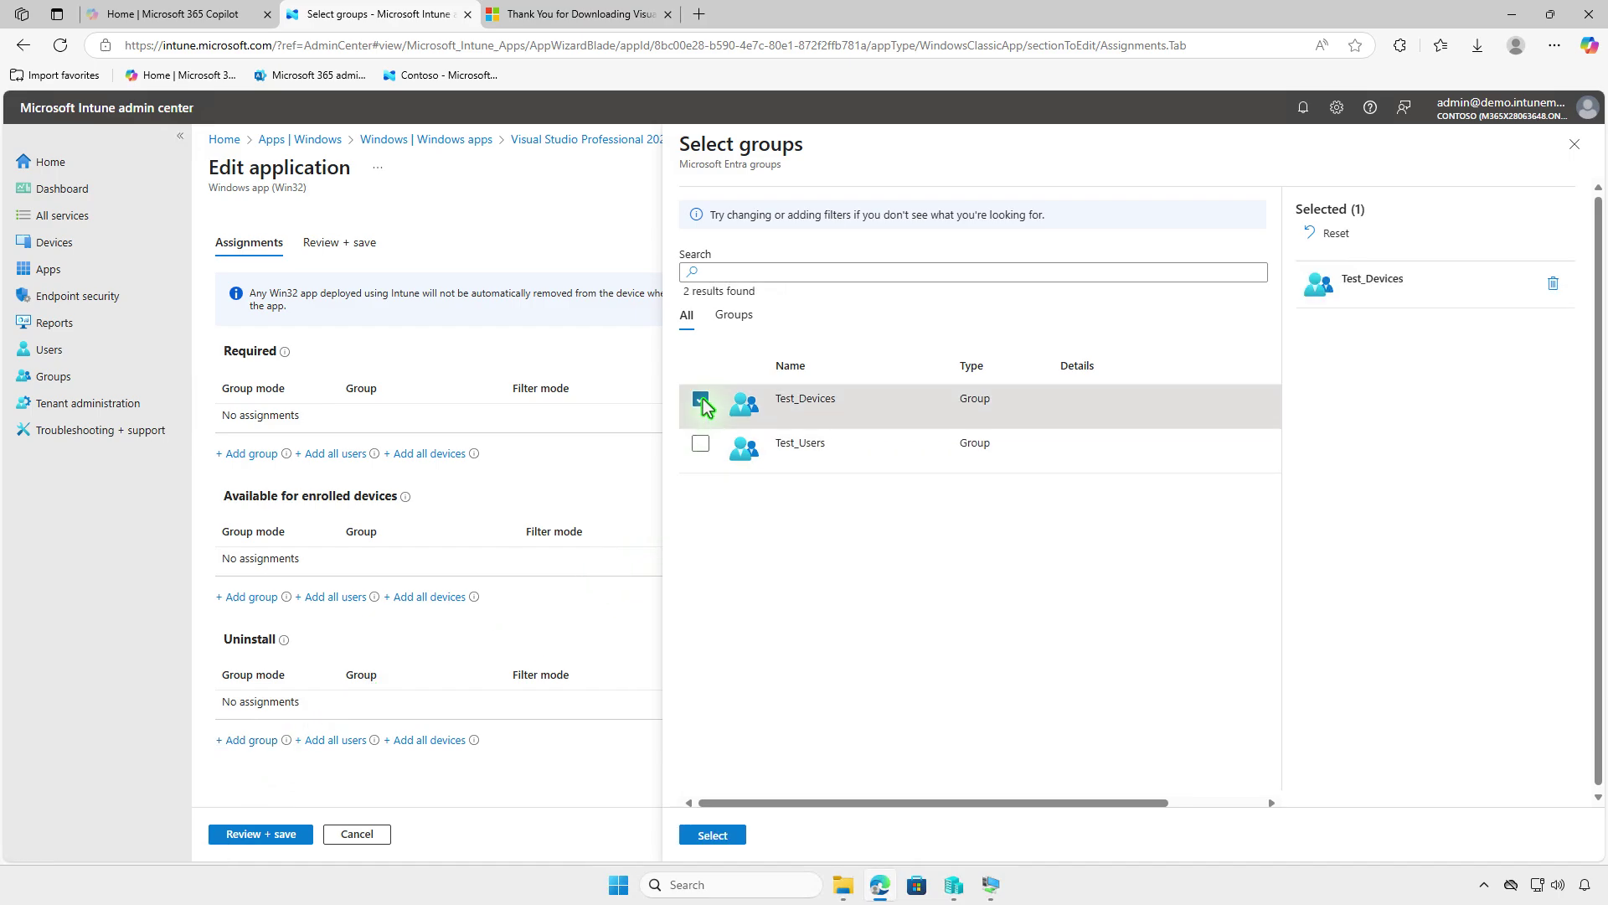
click(727, 834)
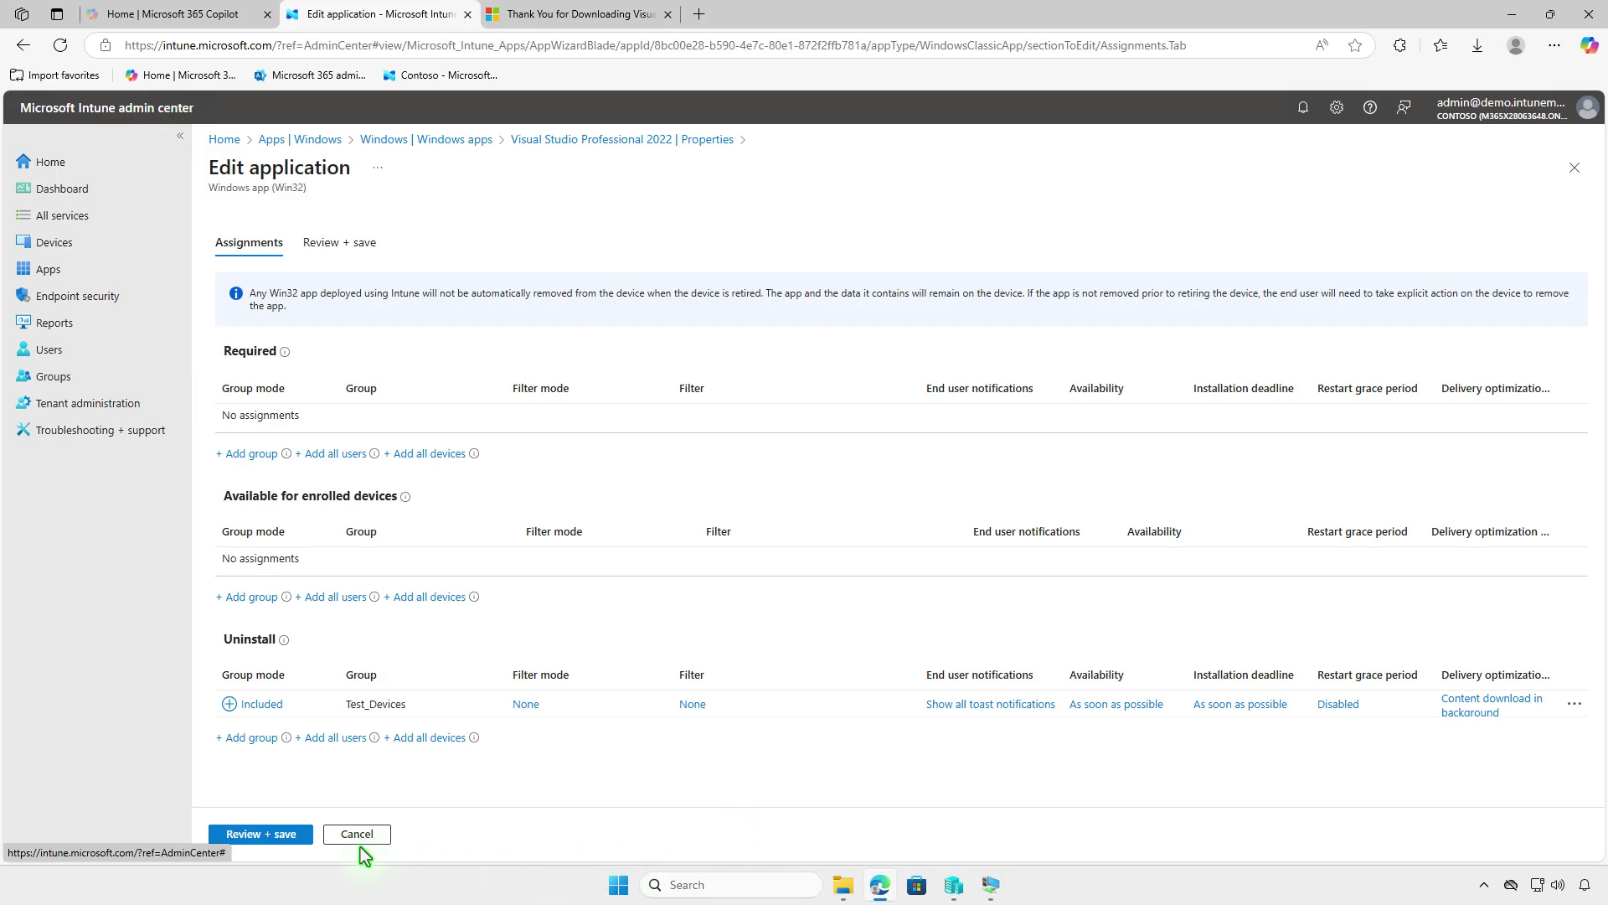
click(286, 838)
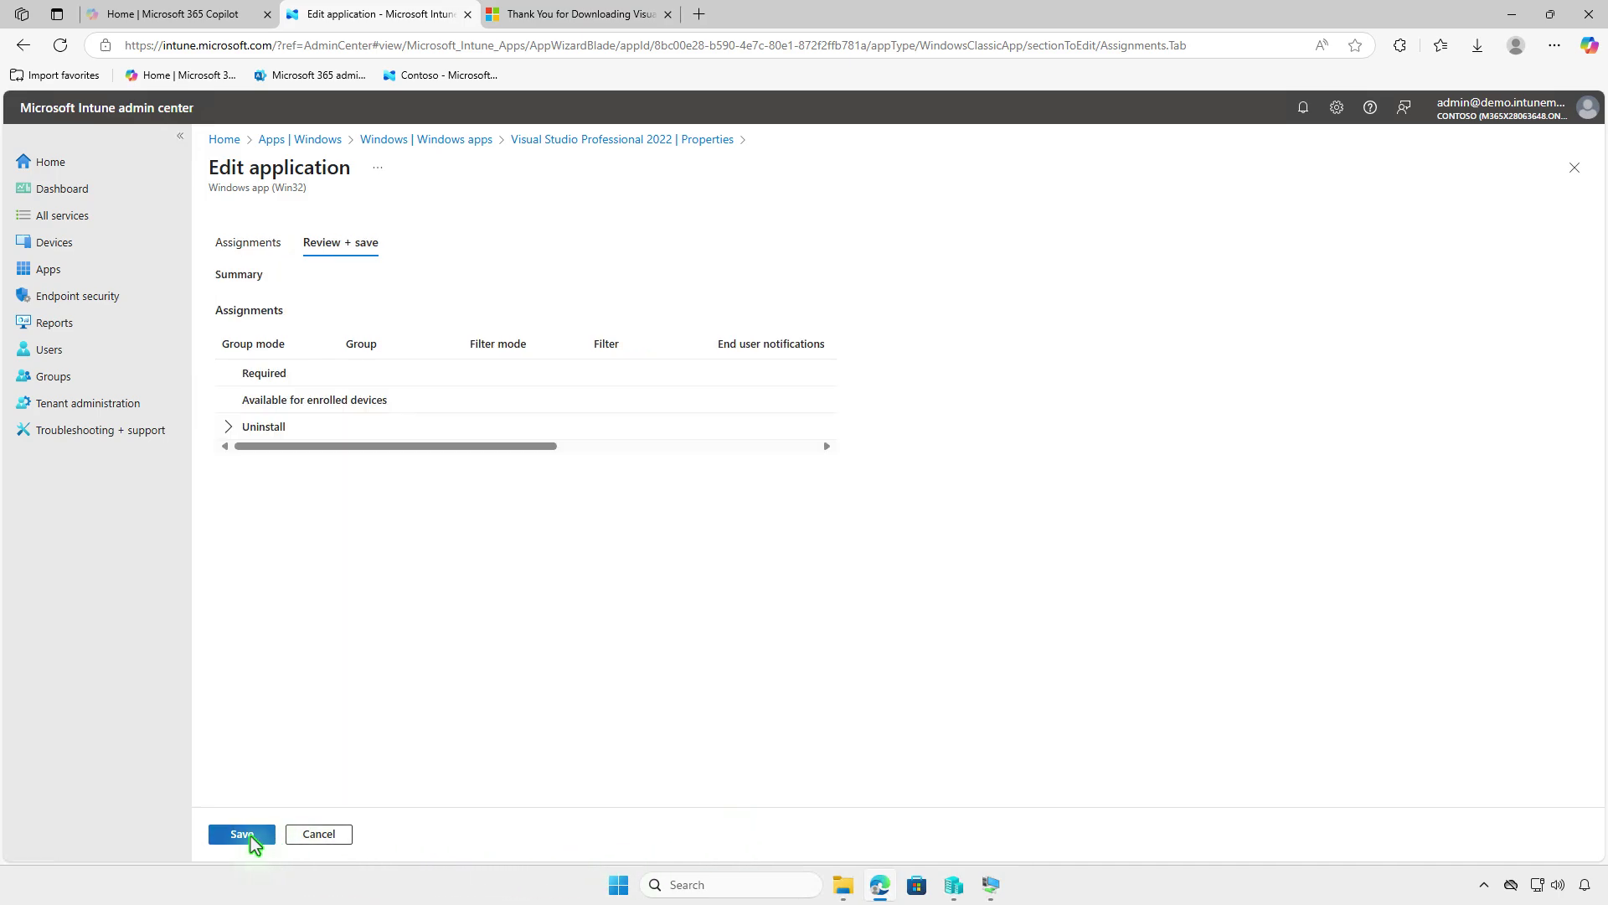
click(247, 836)
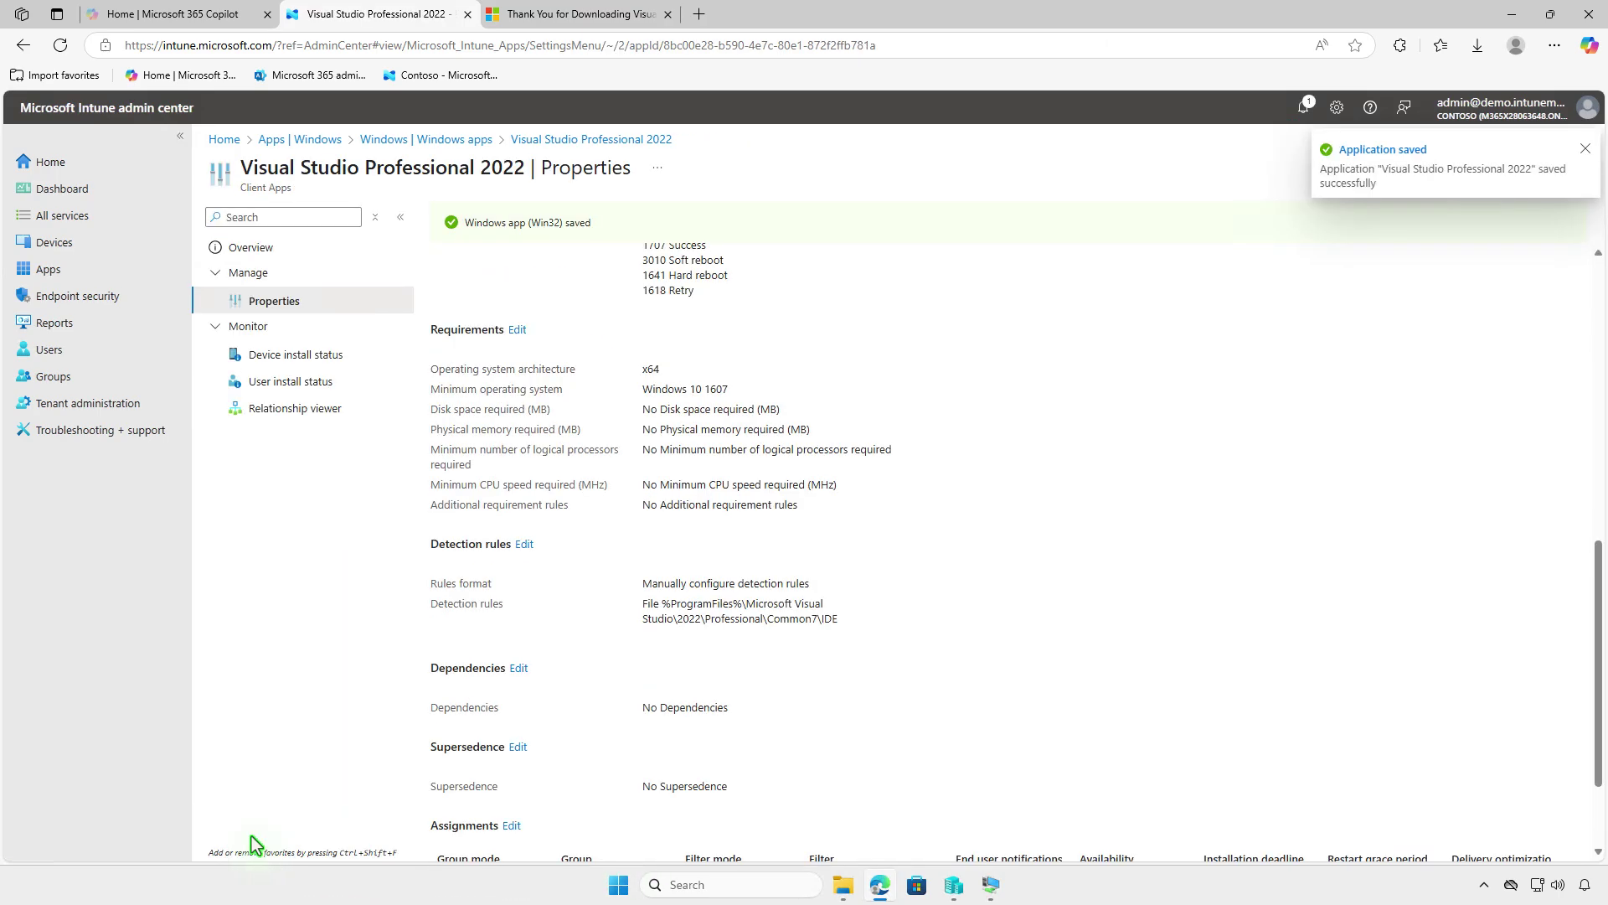
- On the VM, sync Company Portal and check Action Center for the uninstall confirmation
click(1512, 19)
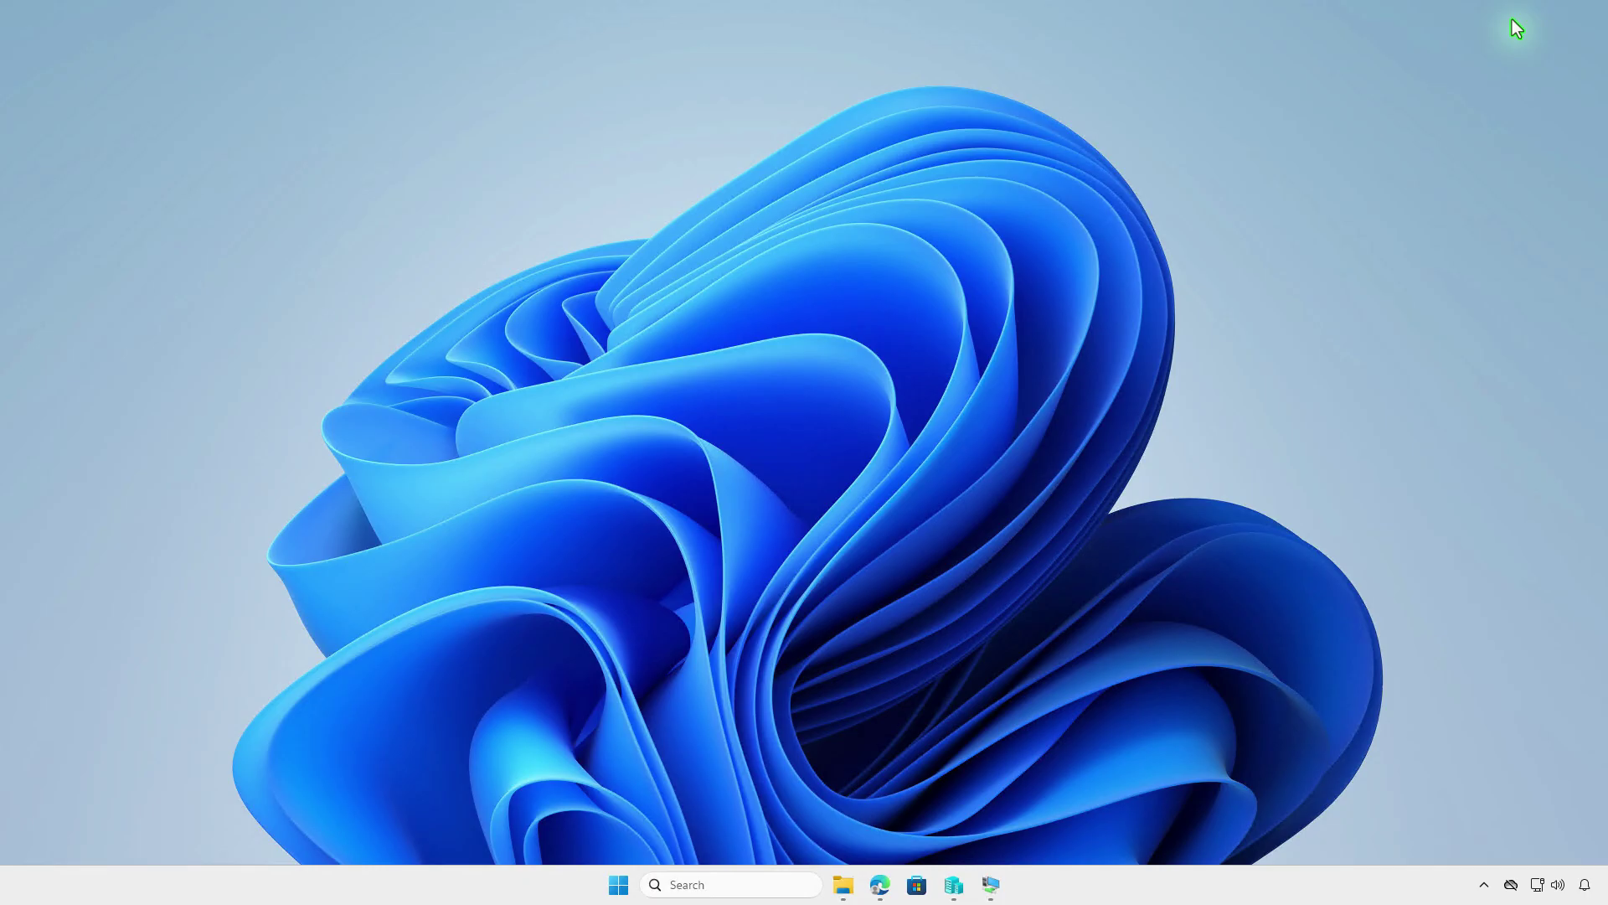
click(996, 885)
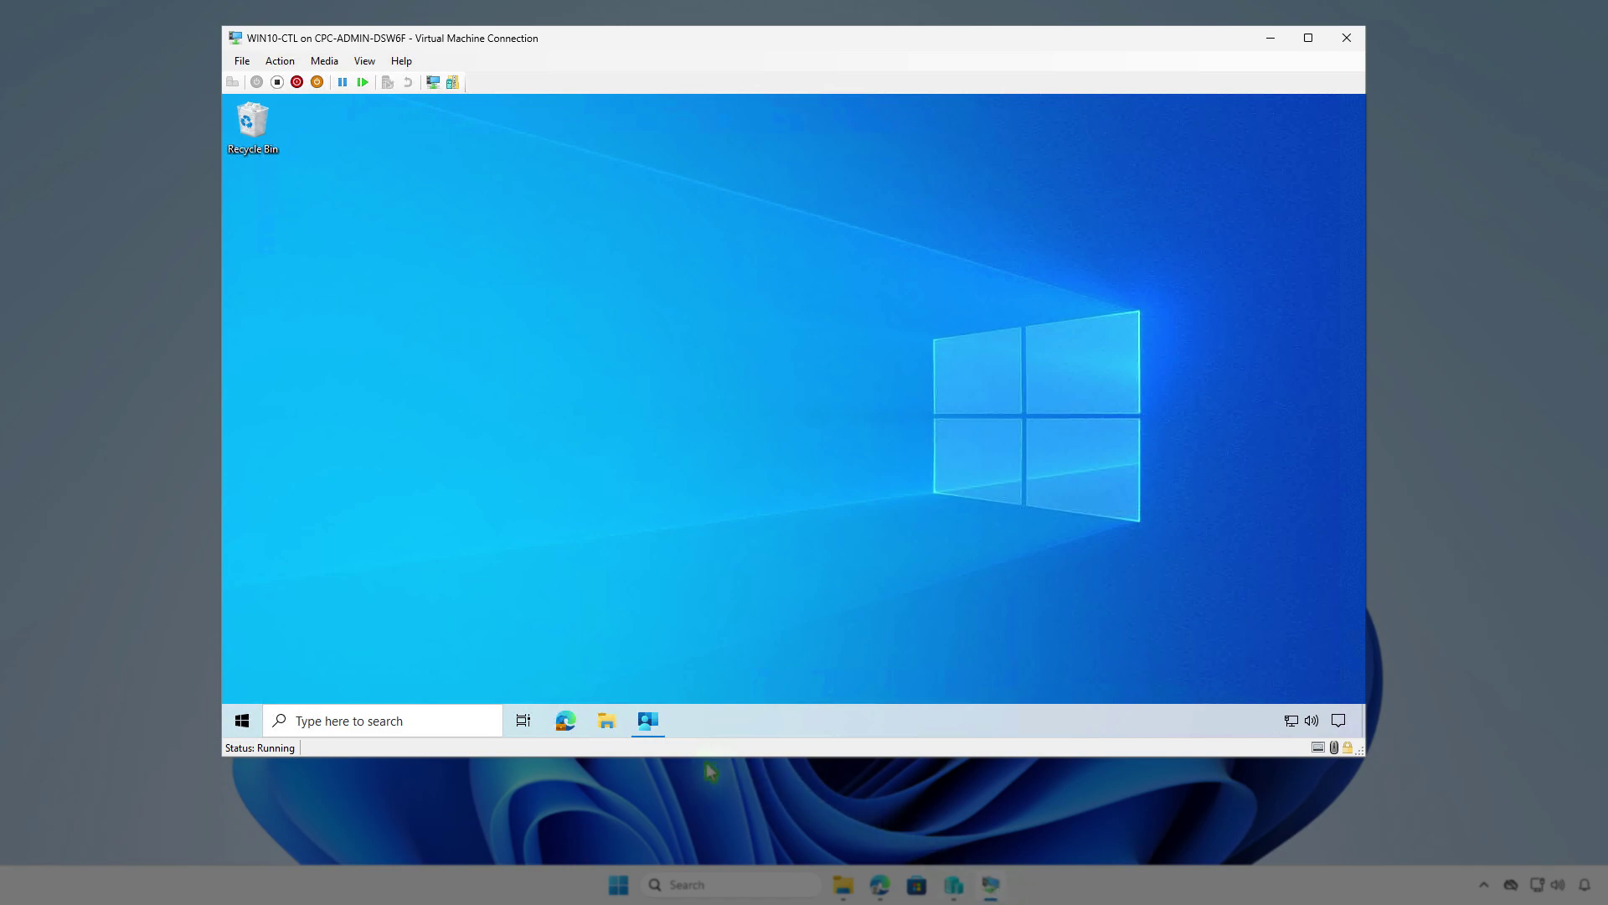
click(653, 733)
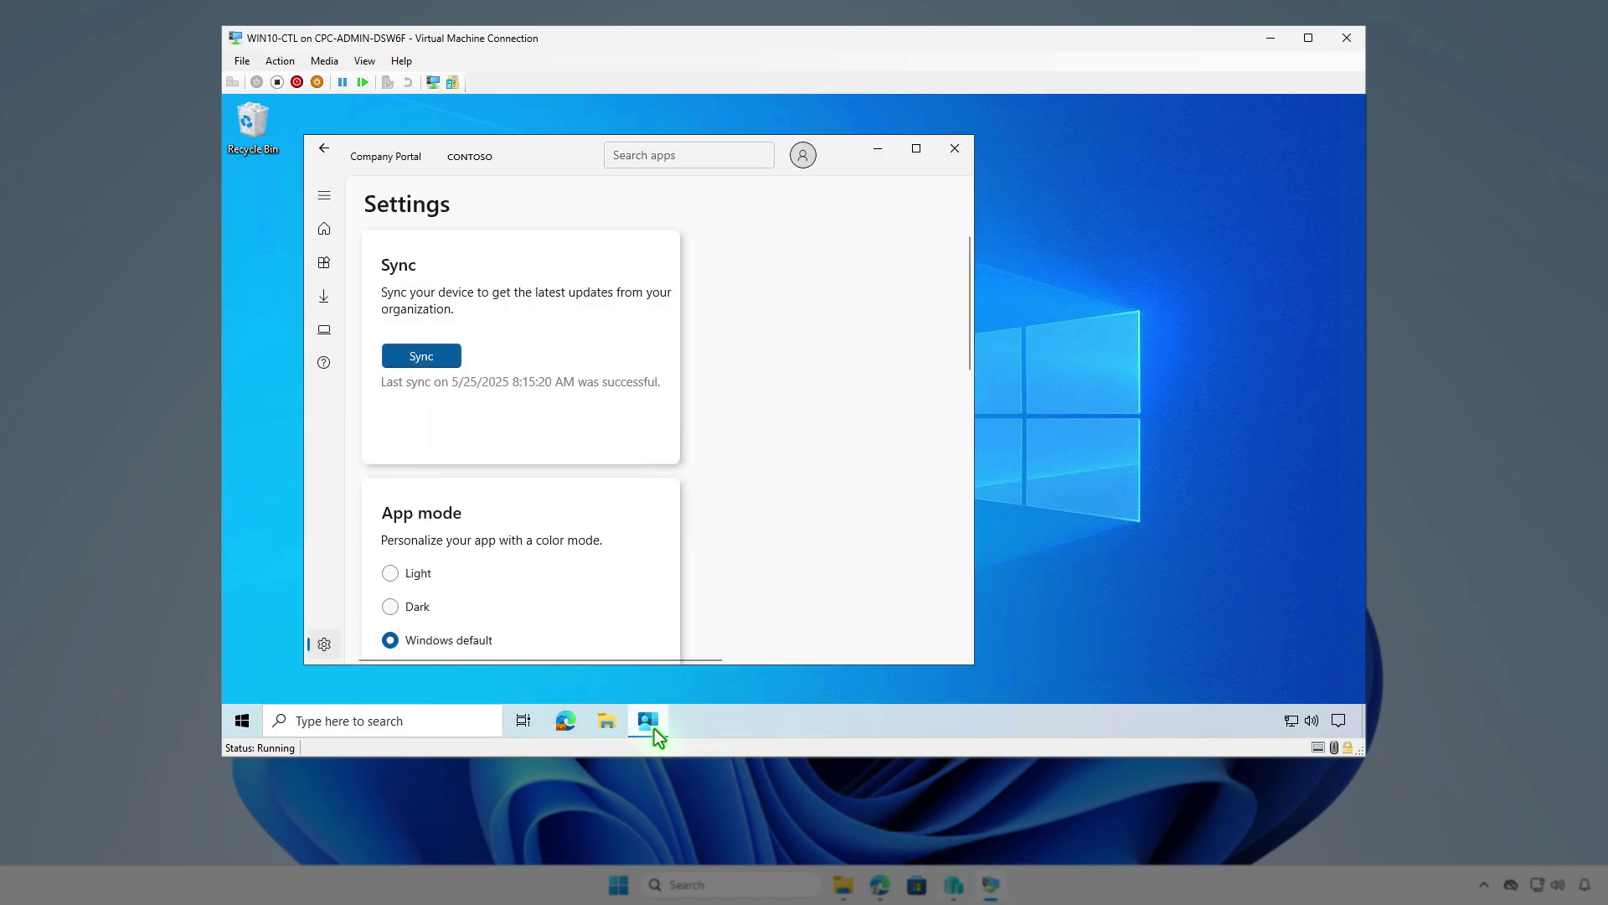
click(446, 363)
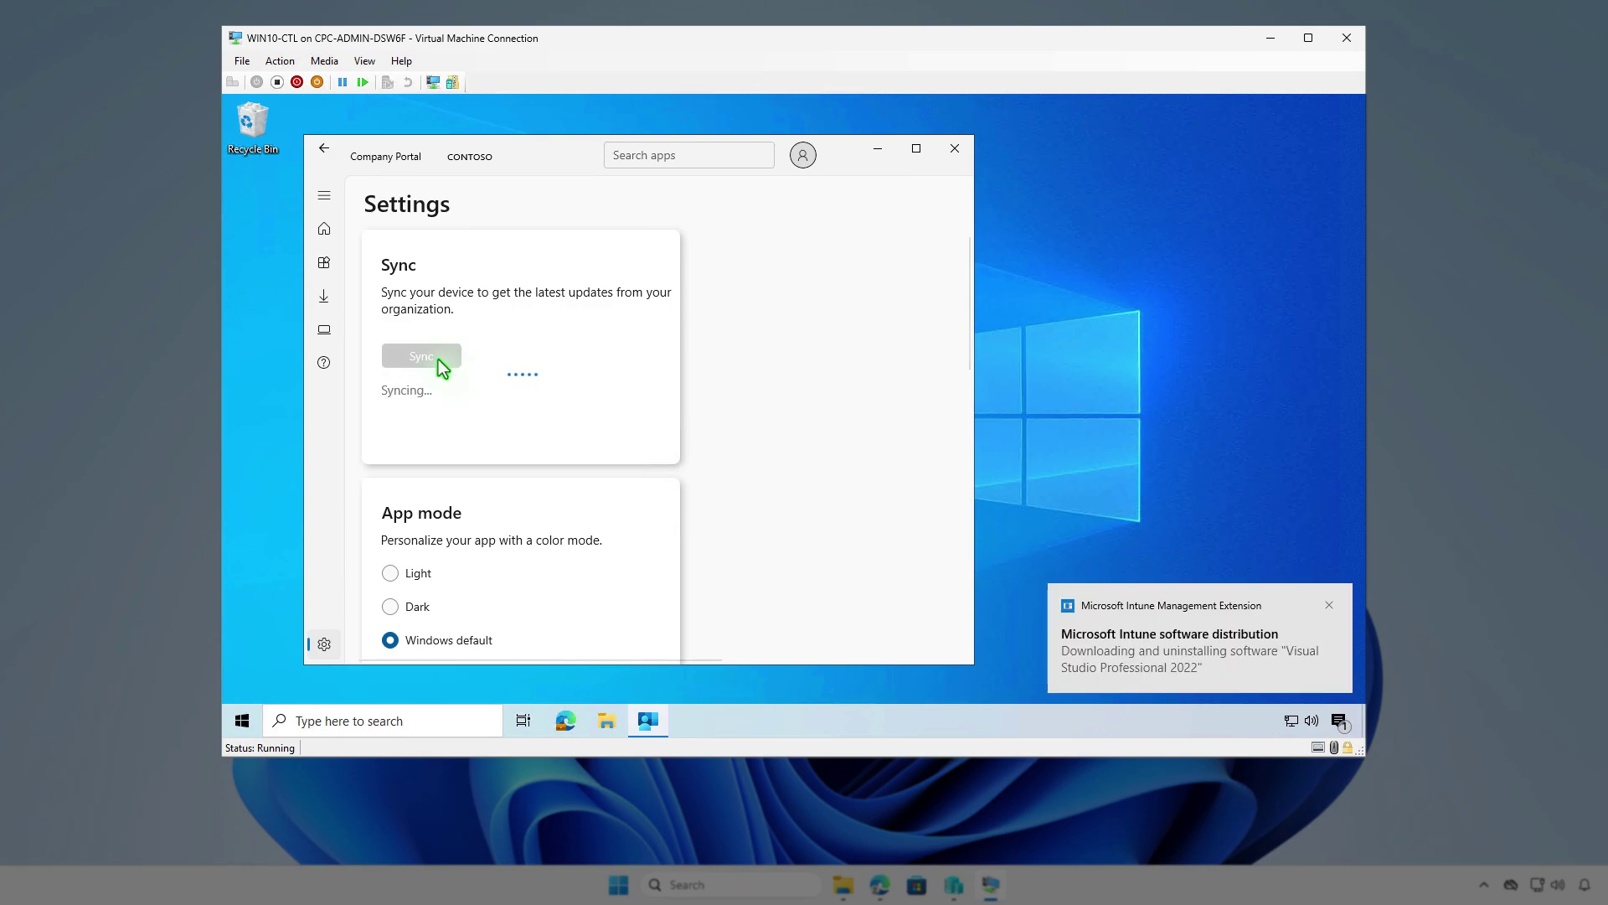
click(1341, 723)
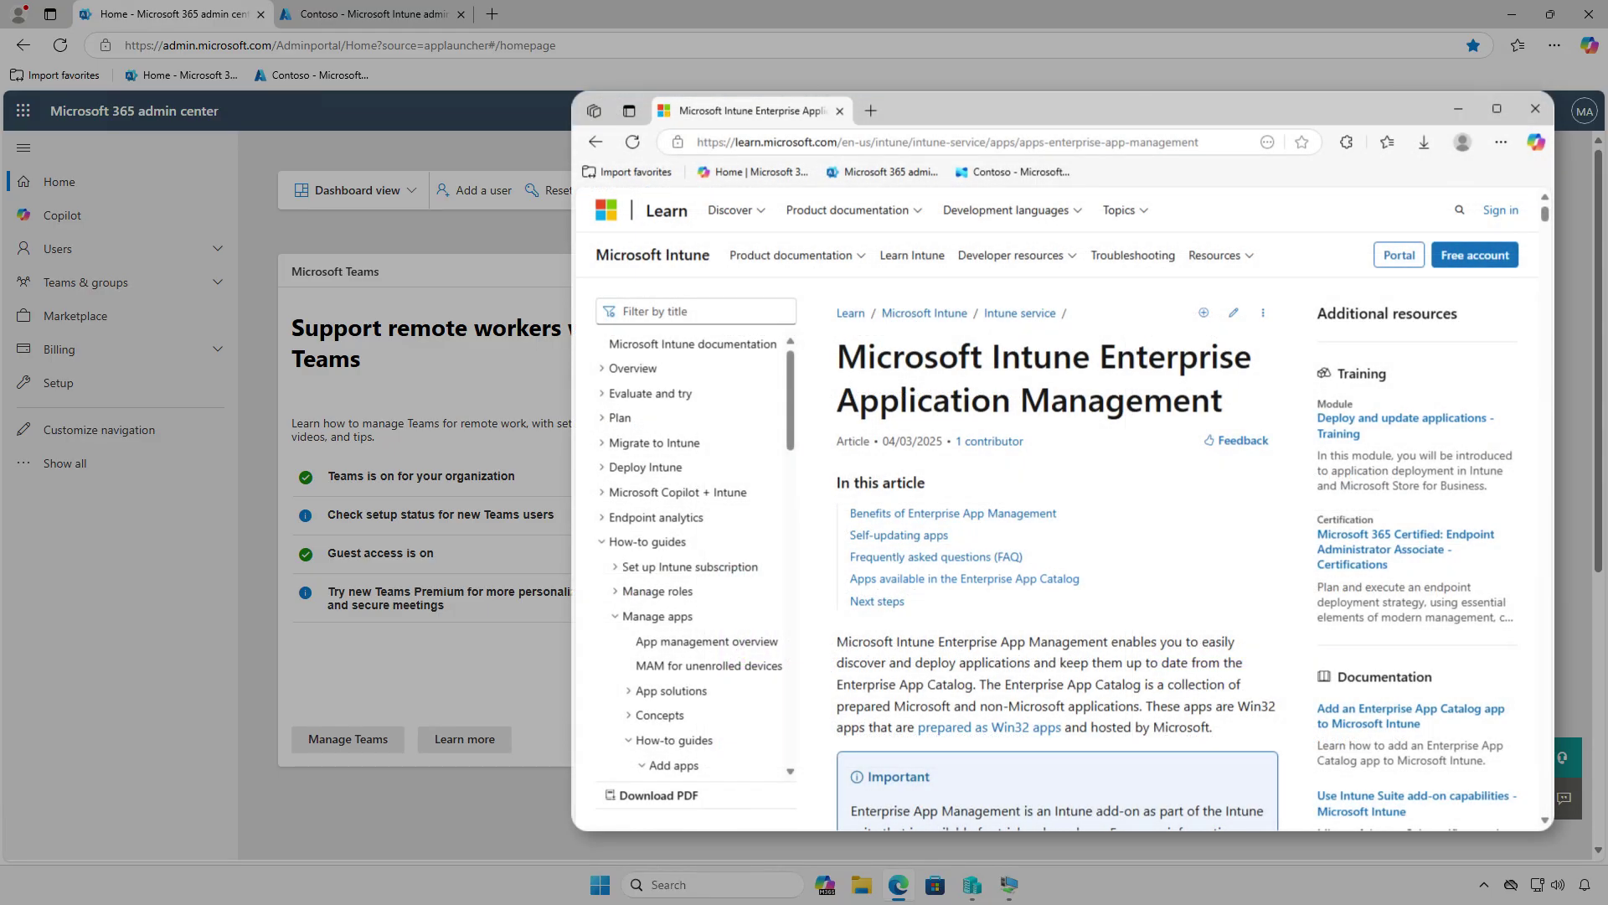
scroll(1061, 503, down, 3)
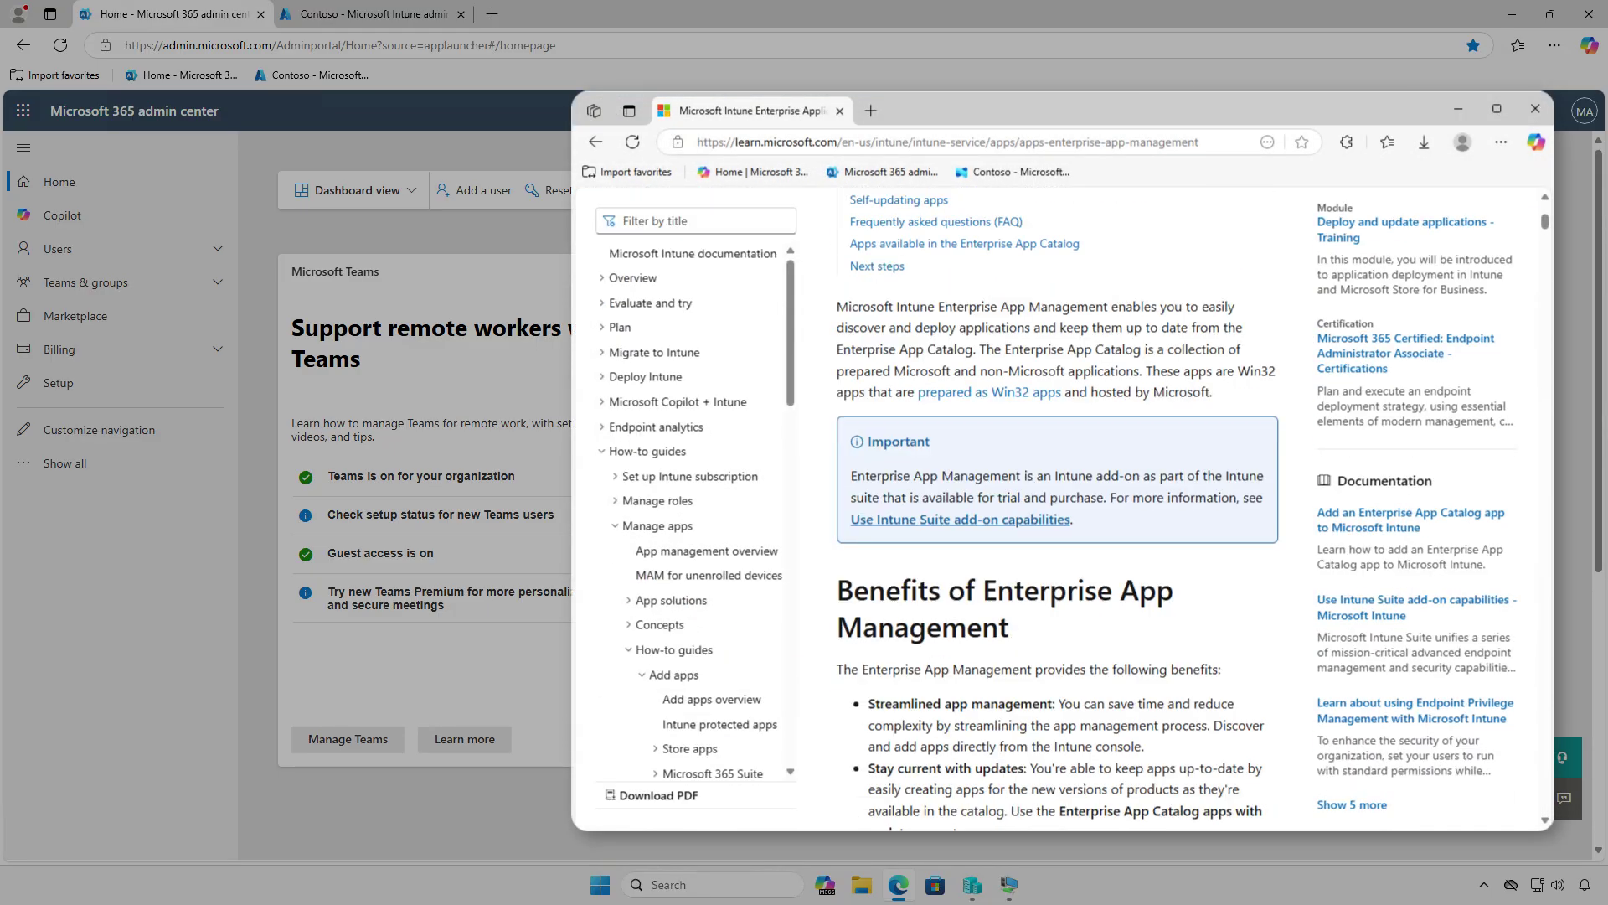
scroll(1058, 503, down, 1)
scroll(1058, 502, down, 2)
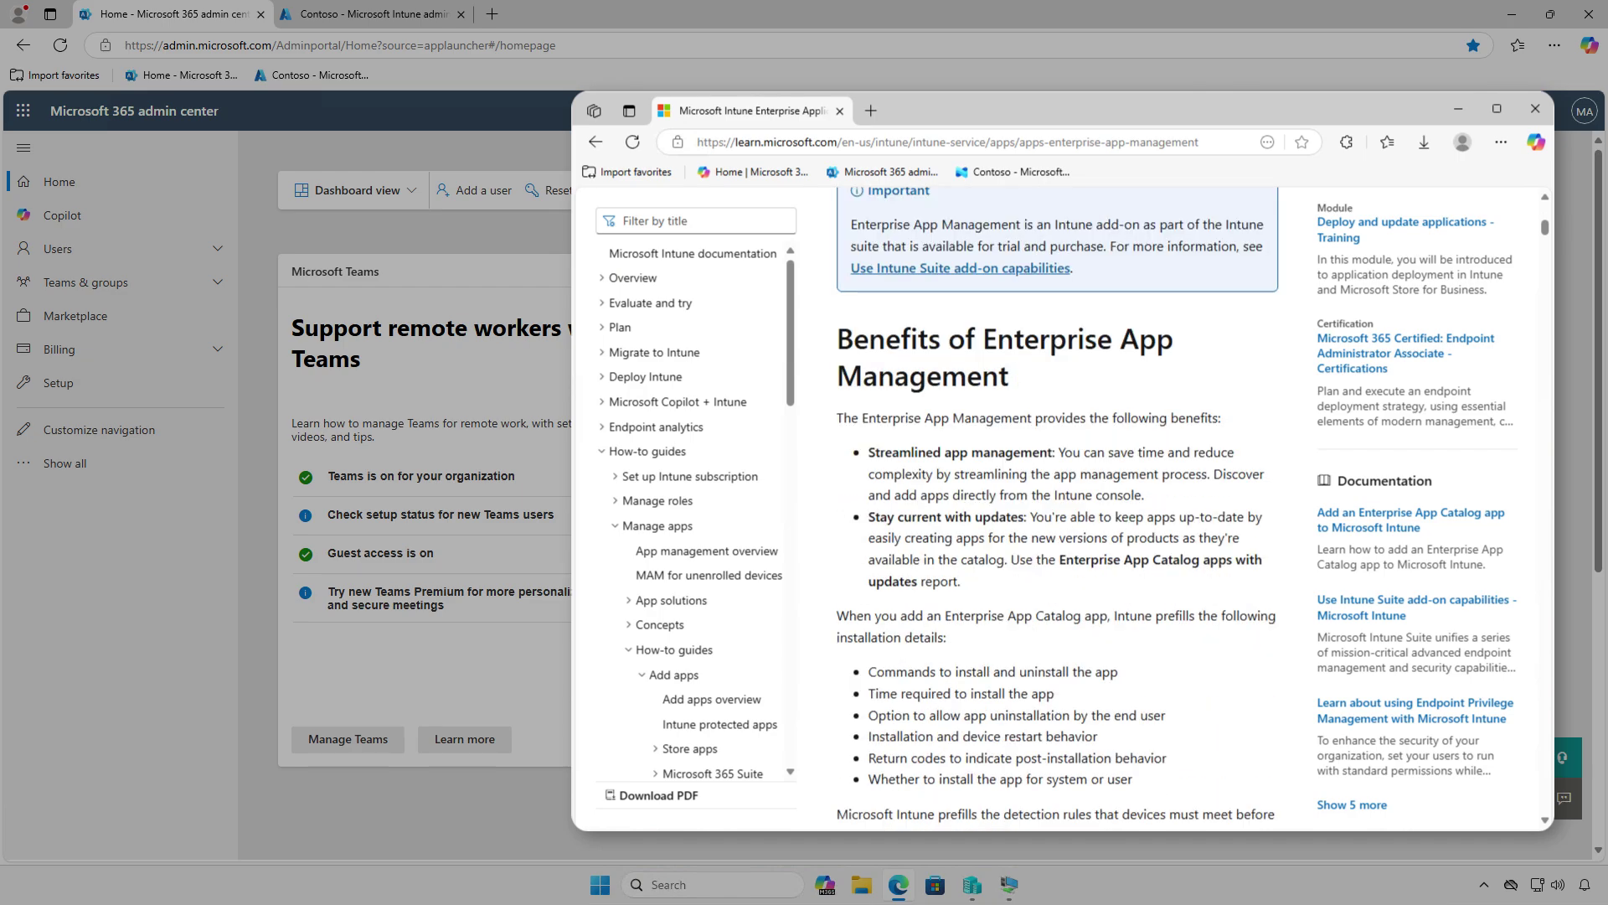
scroll(1058, 503, down, 5)
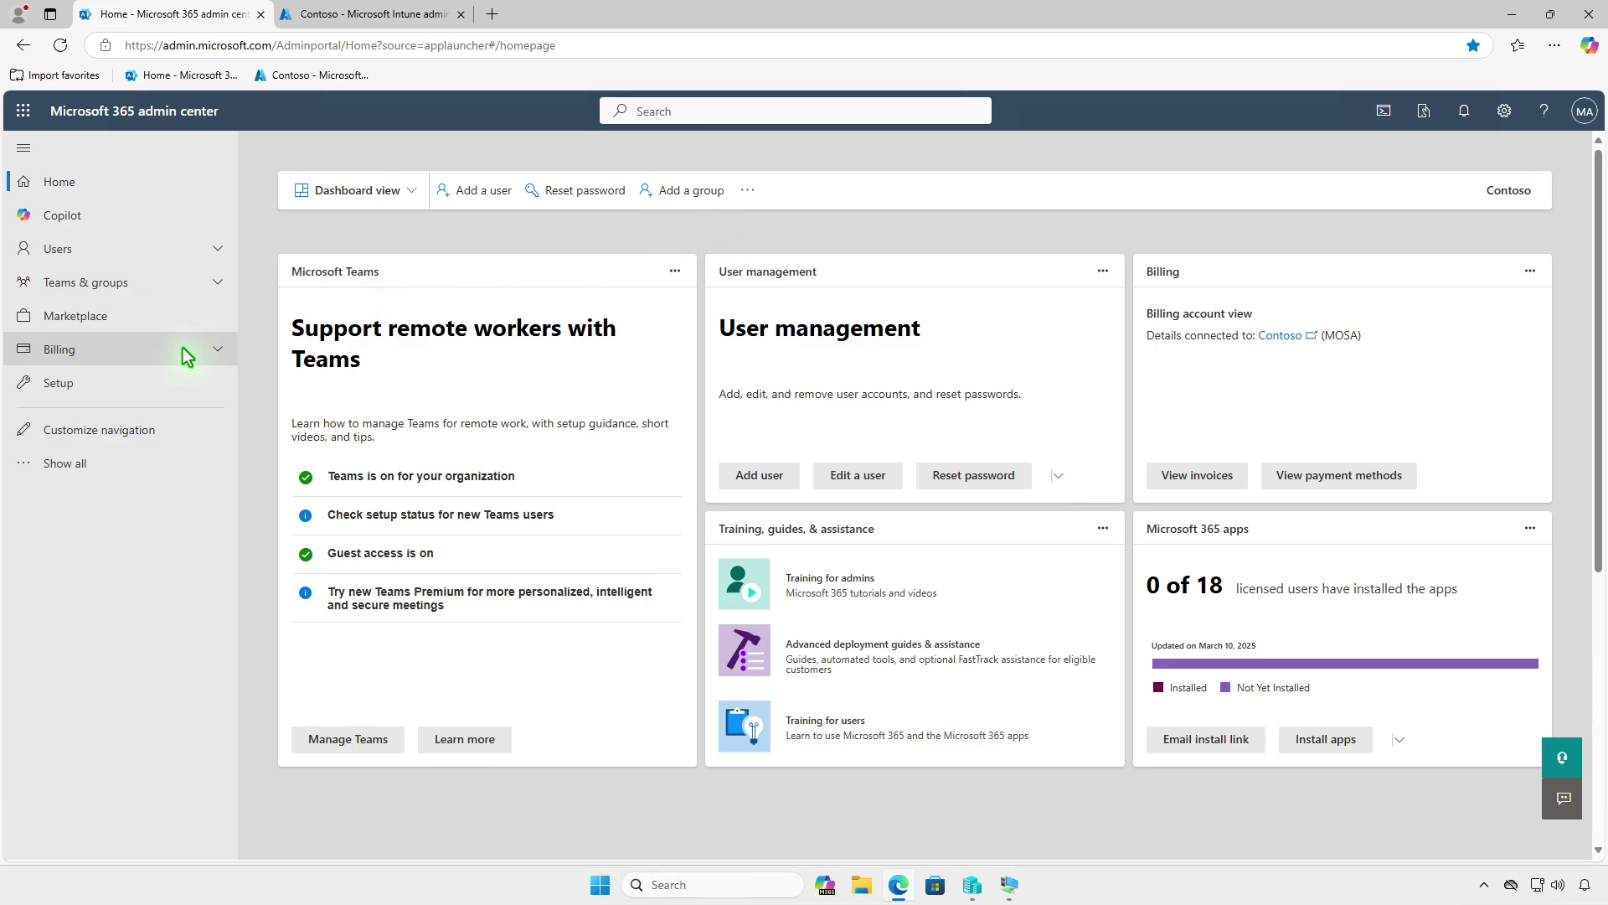
- Open Billing > Licenses and view the Microsoft 365 E5 (no Teams) subscription details
click(186, 352)
click(160, 406)
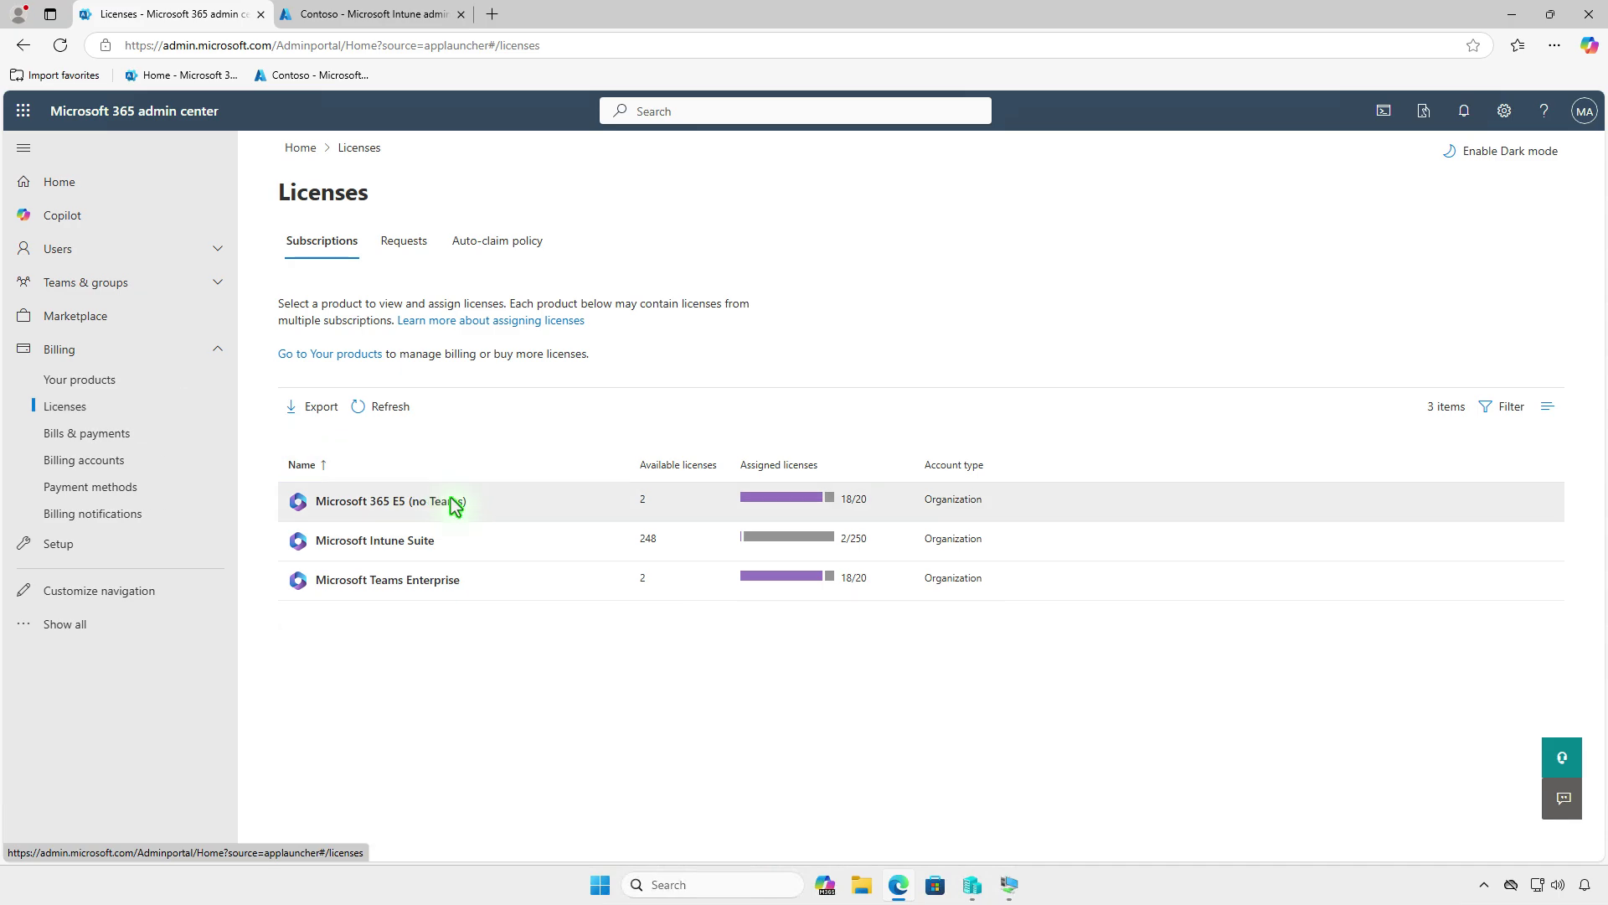
click(539, 534)
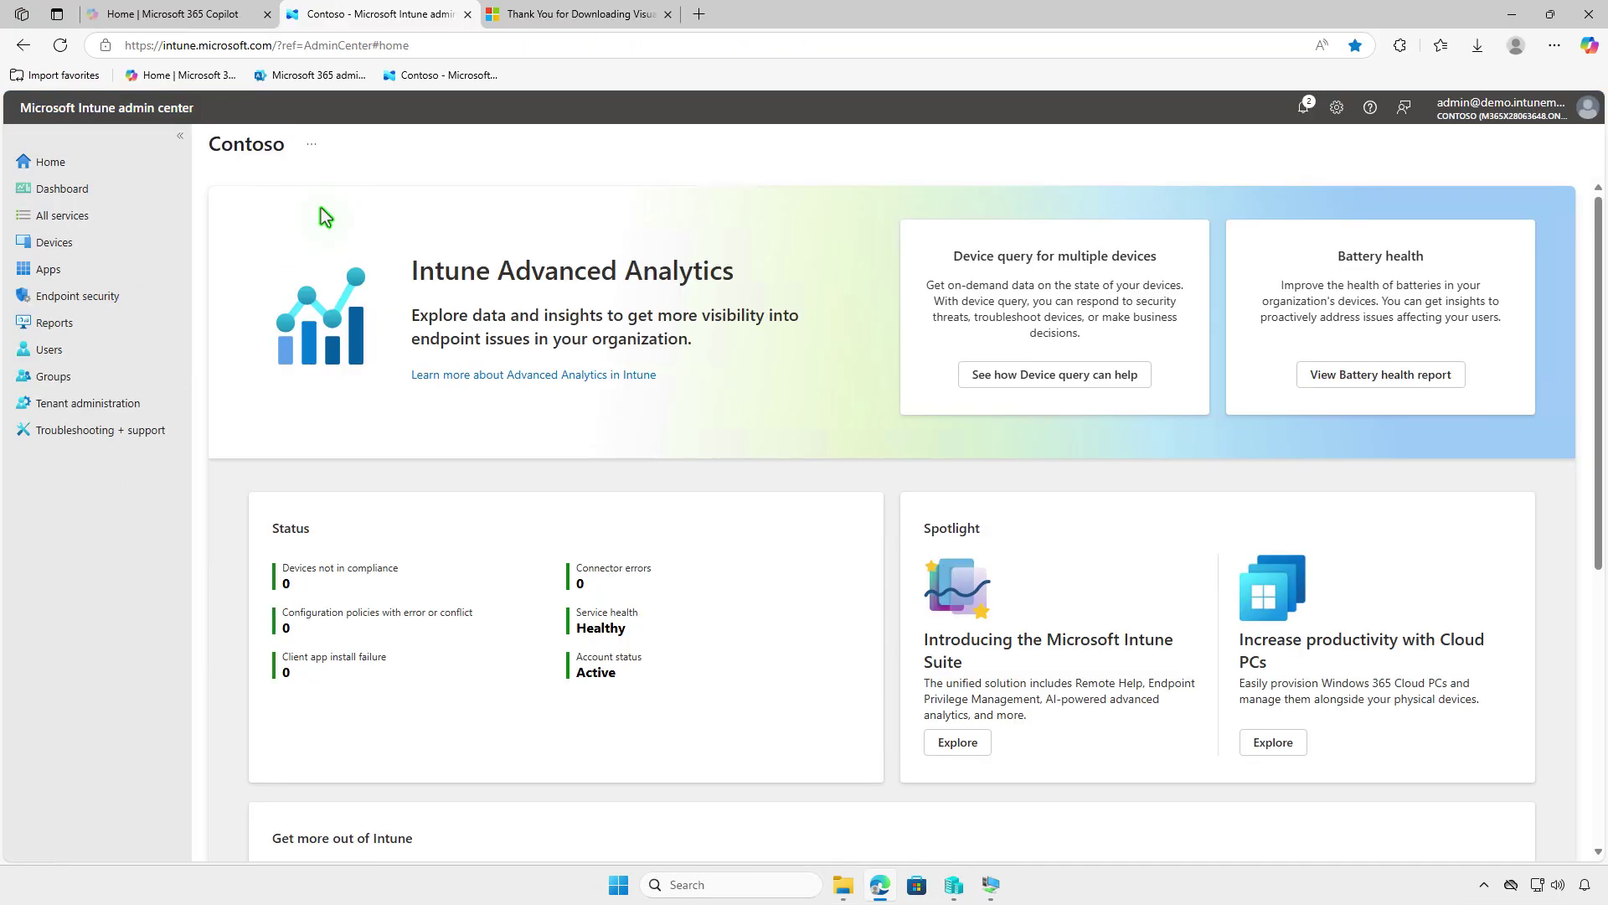
- Under Apps > Windows, create a new app of type Enterprise App Catalog app
click(132, 268)
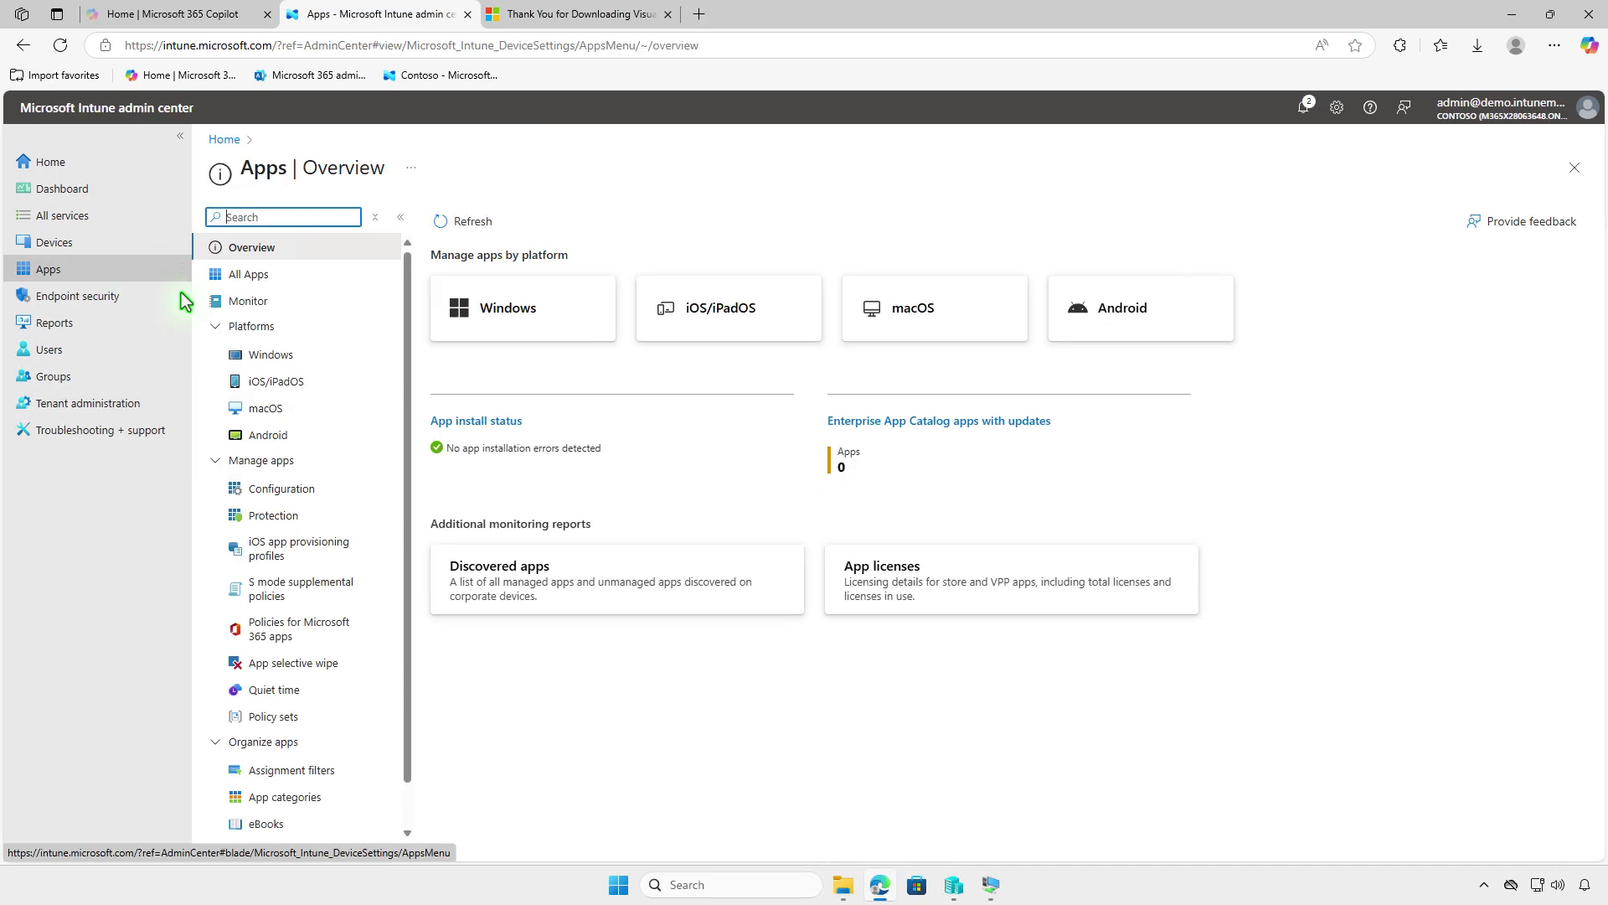
click(312, 355)
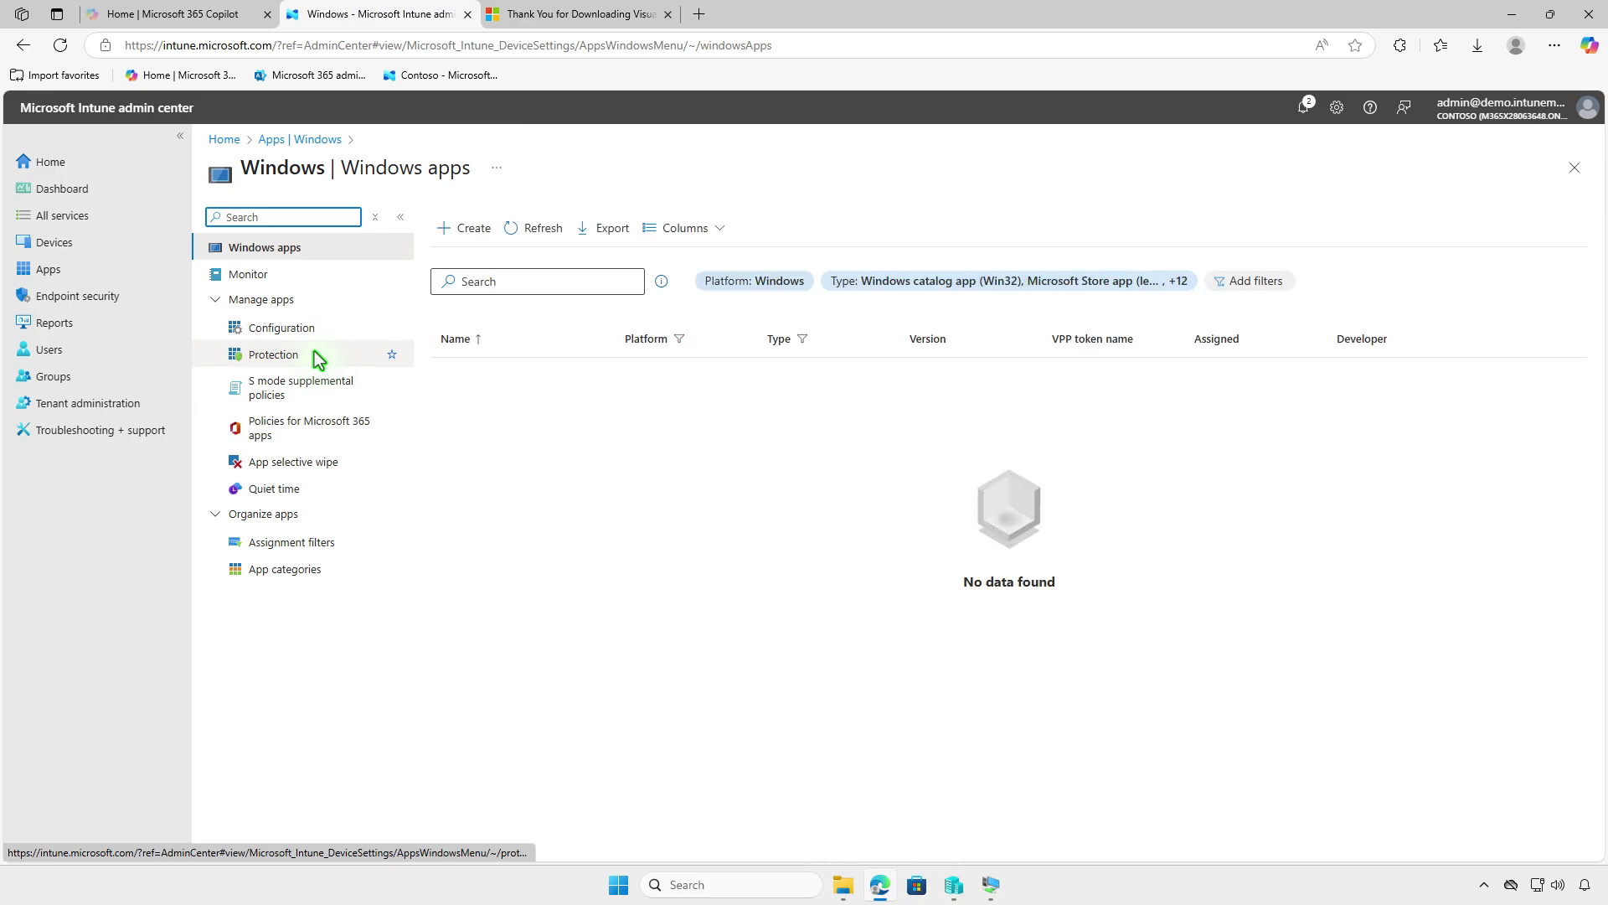
click(464, 238)
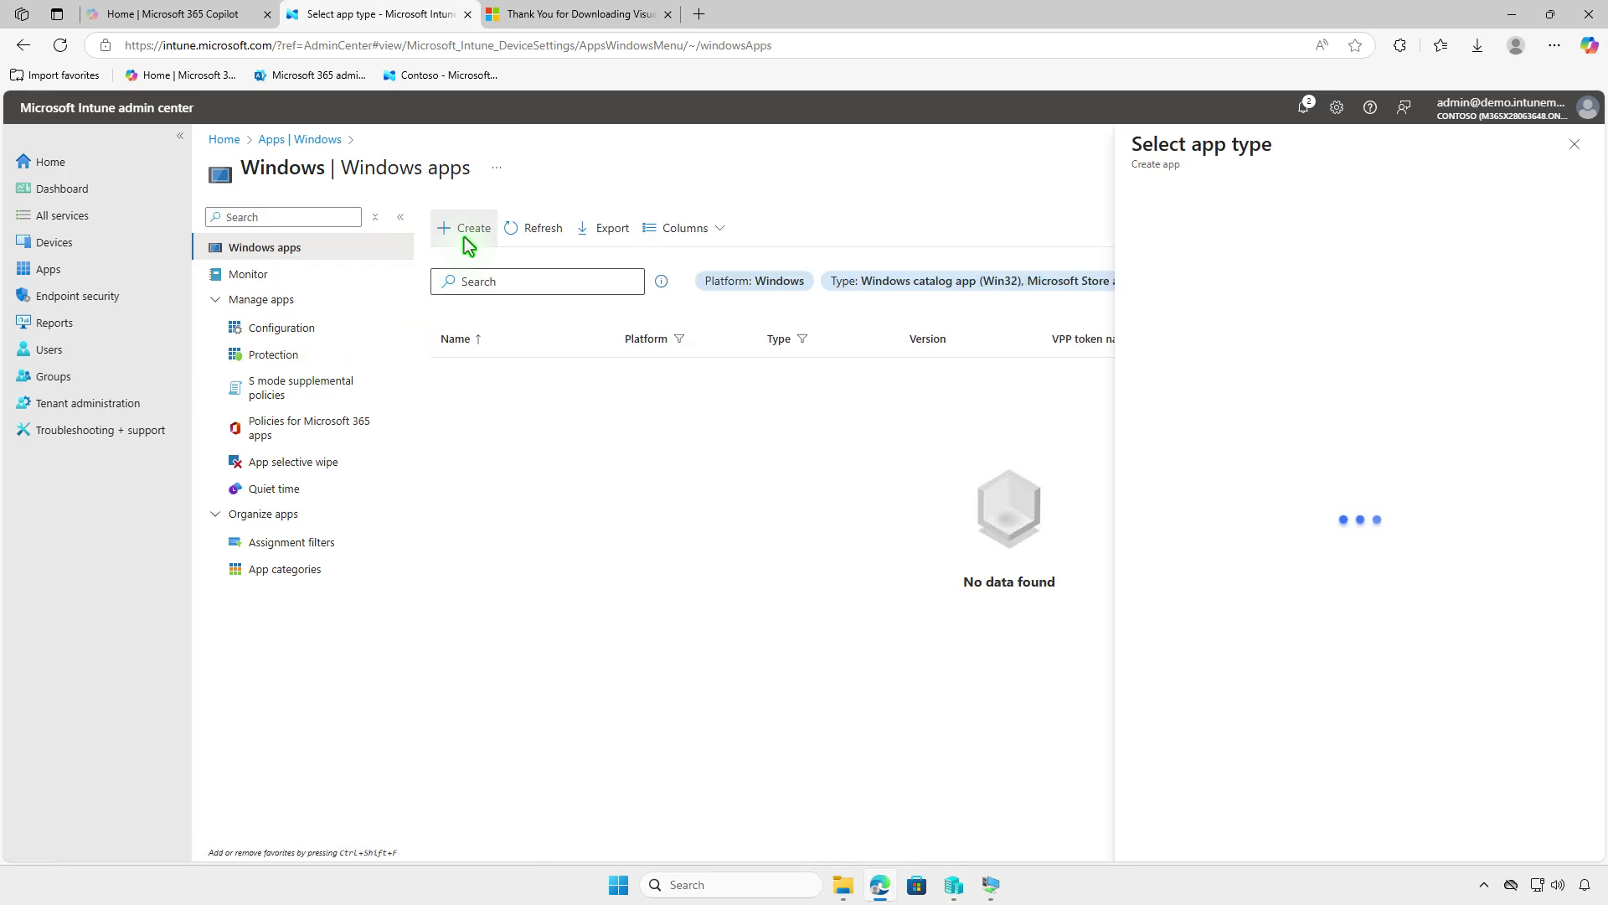
click(1283, 226)
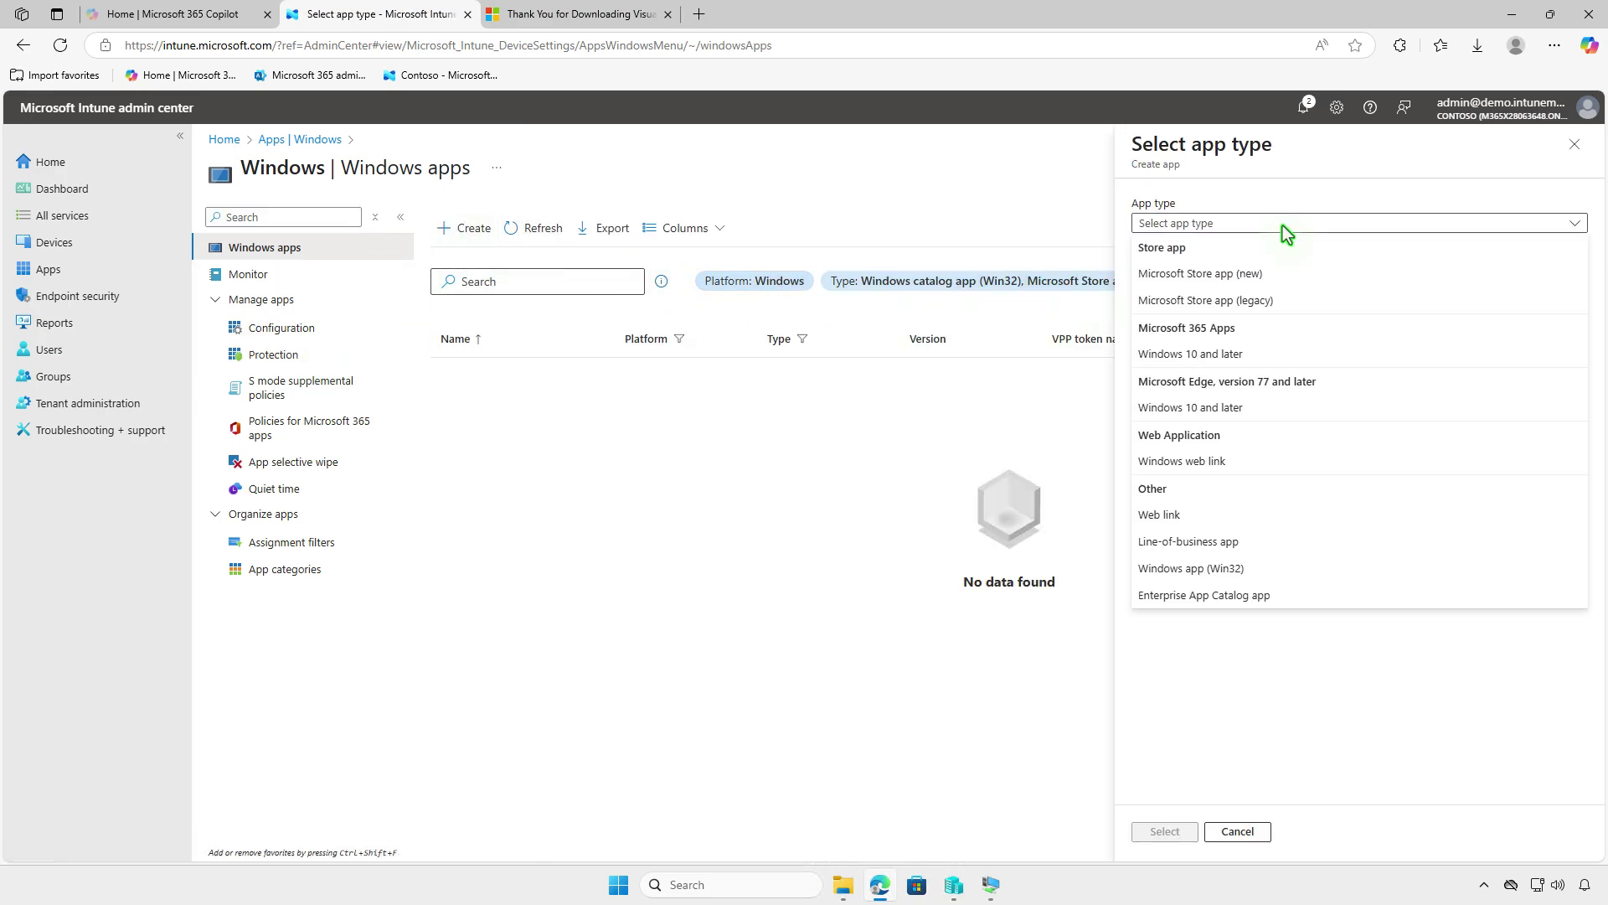
click(1303, 599)
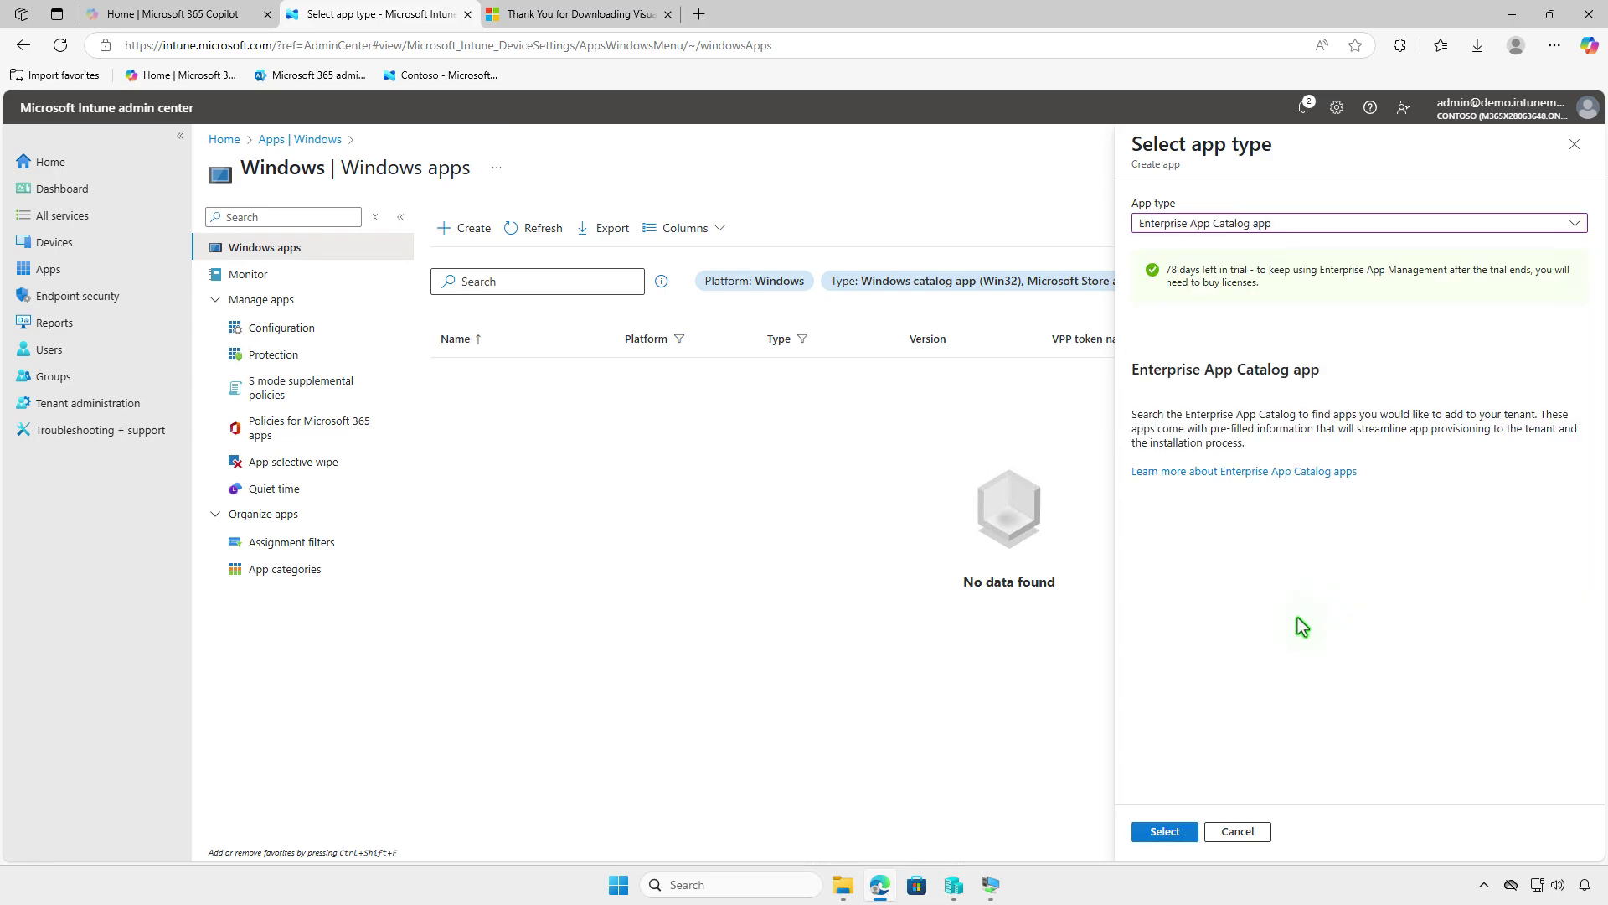
click(1179, 834)
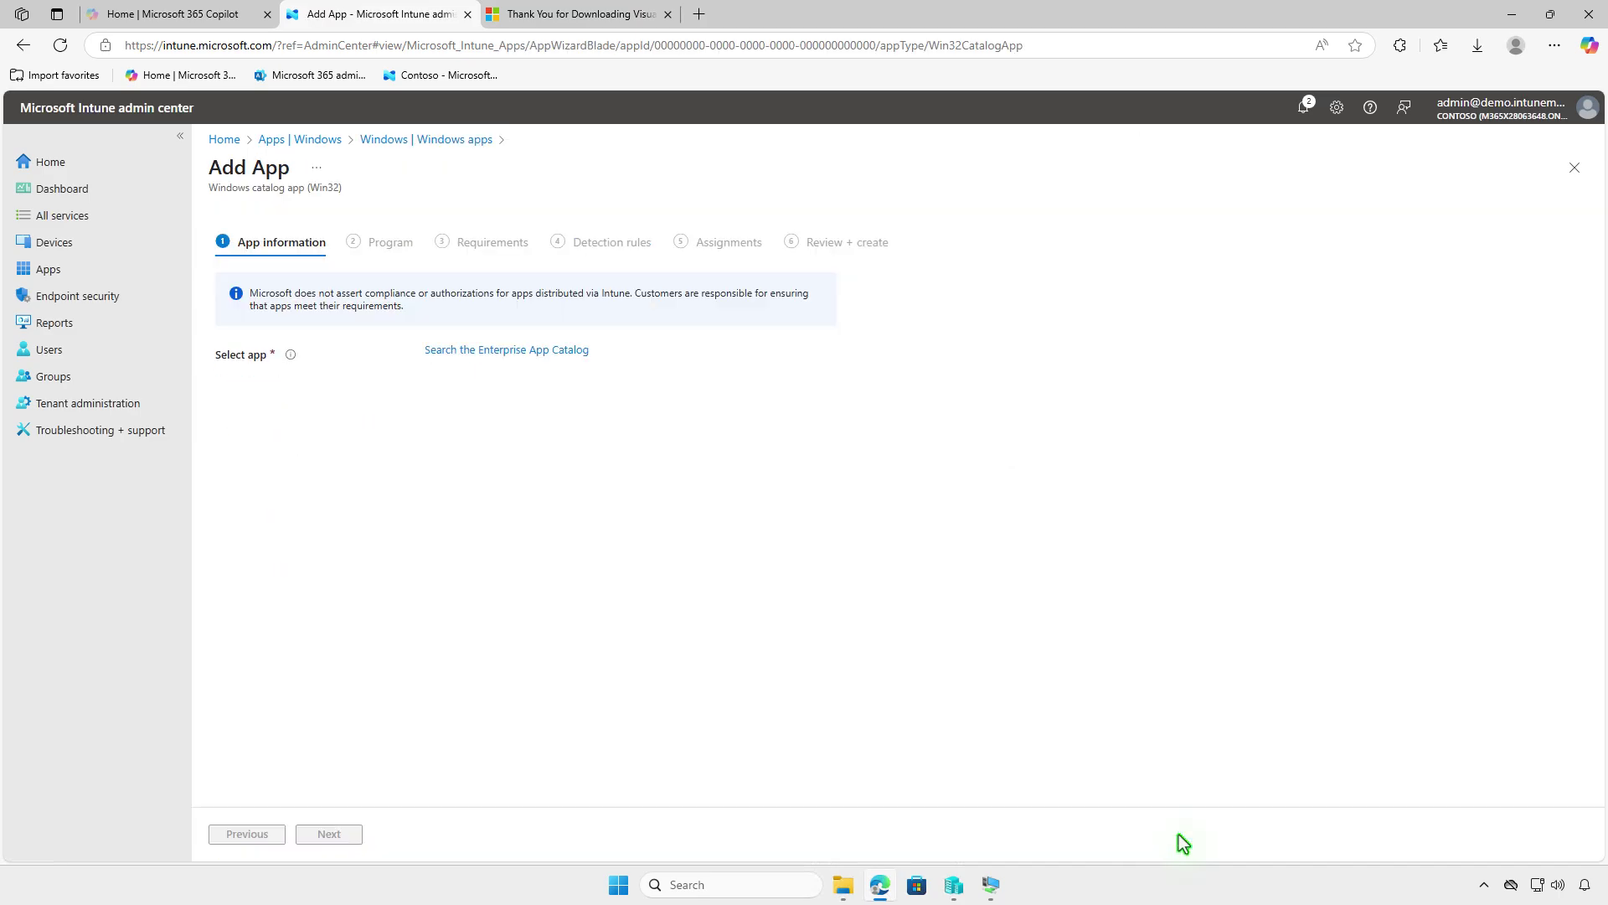
- Search the catalog for 'visual studio' and choose Visual Studio 2022 Professional's 17.8 package
click(572, 354)
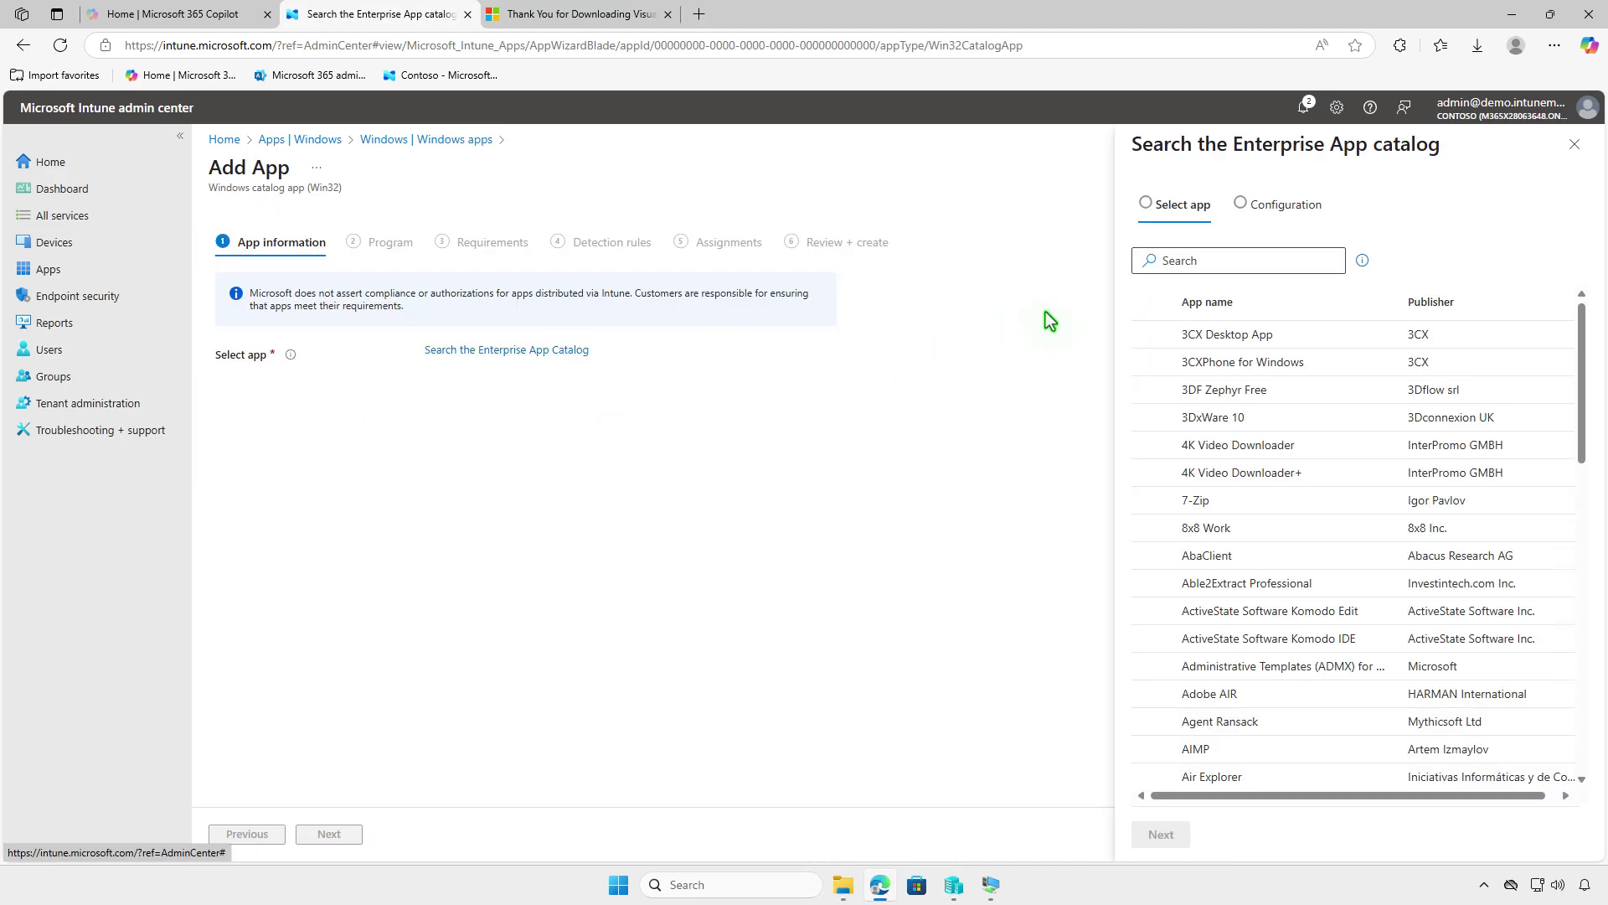
click(1246, 263)
text(visual studio)
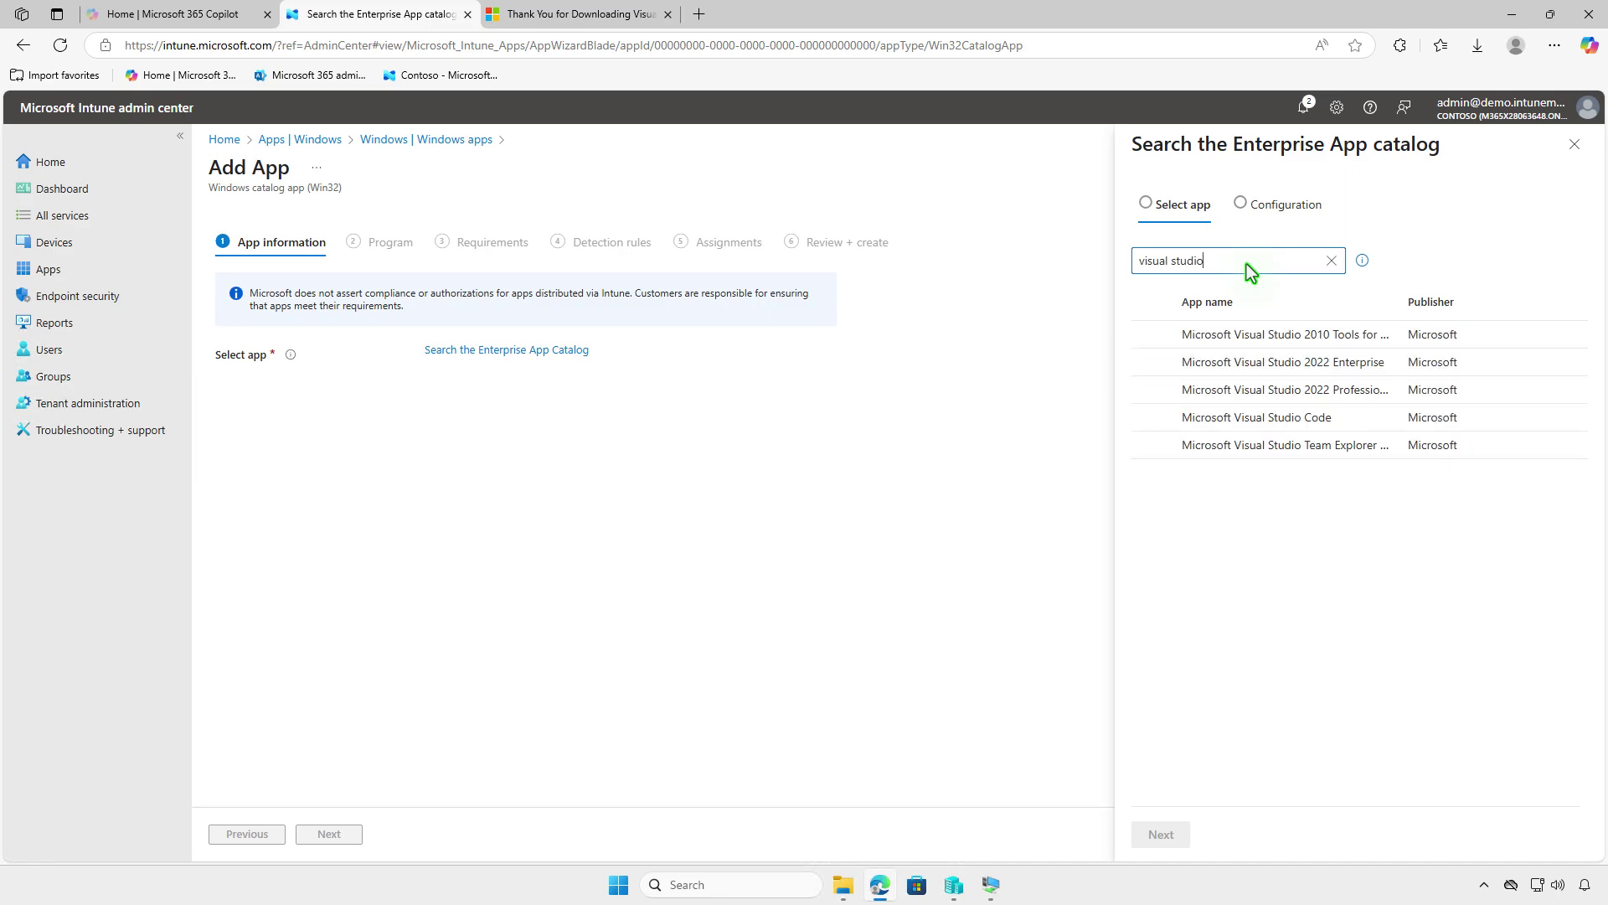
click(1275, 395)
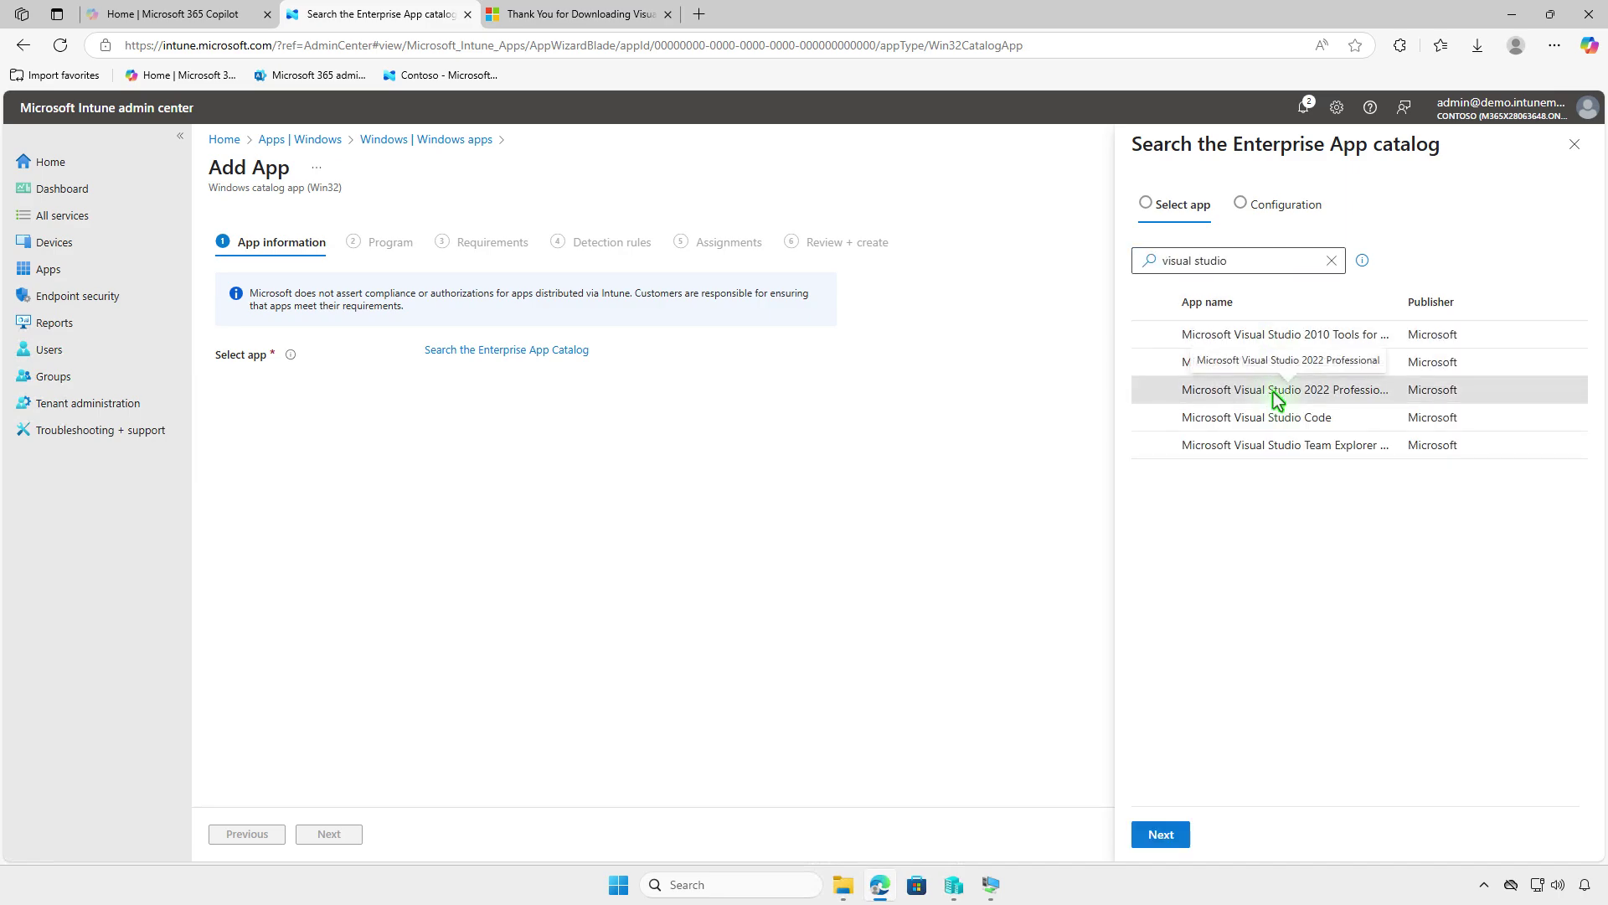
click(1177, 835)
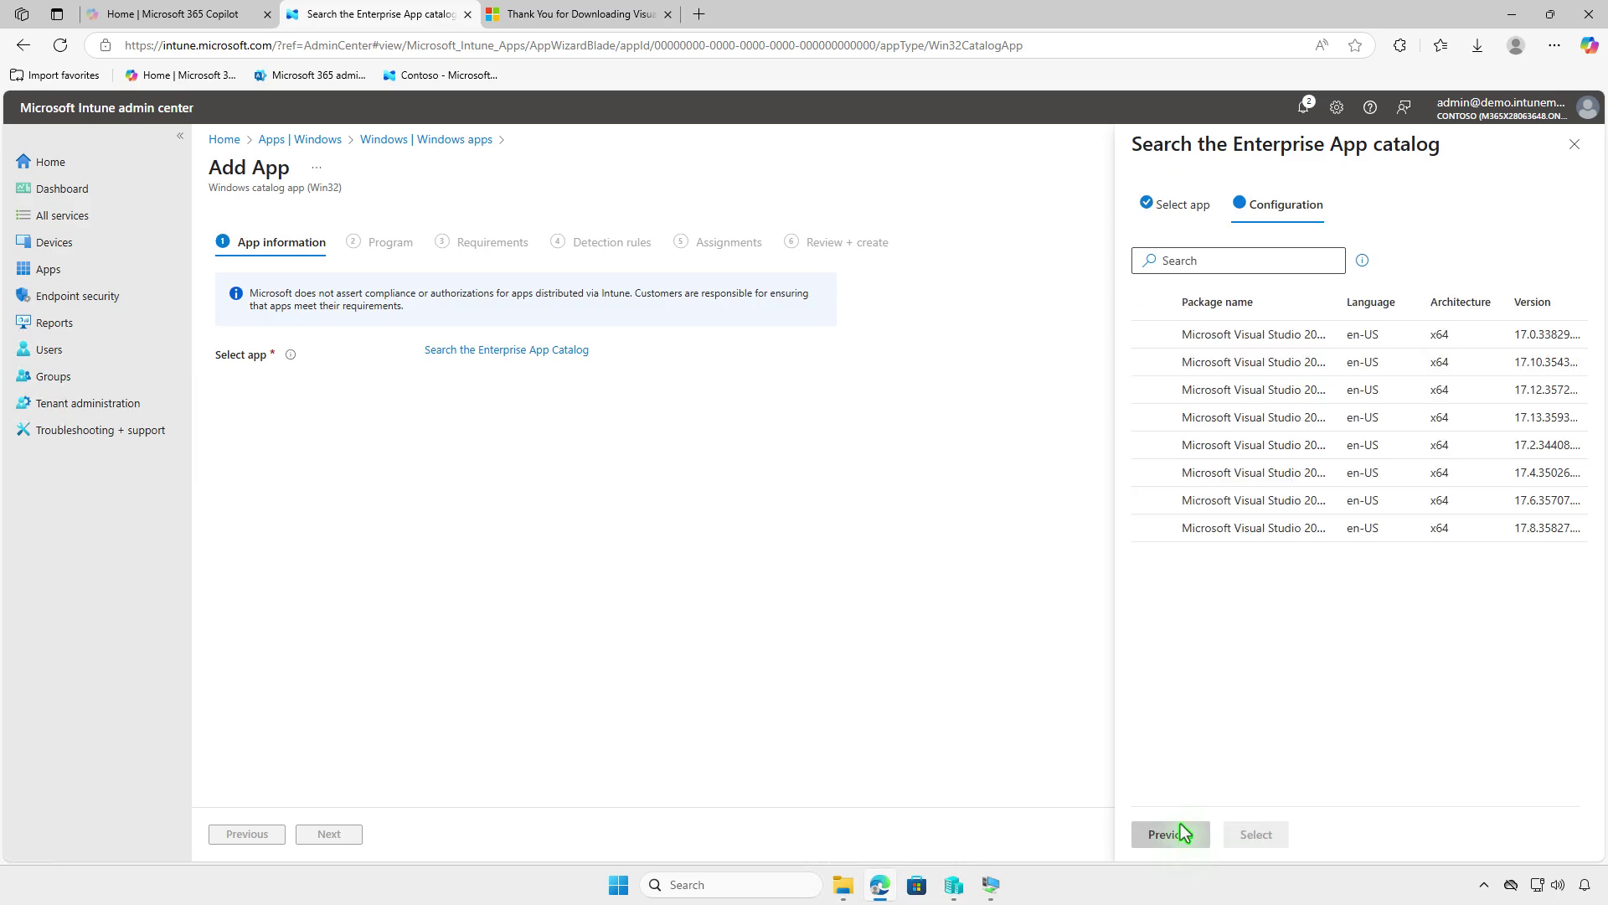
click(1217, 537)
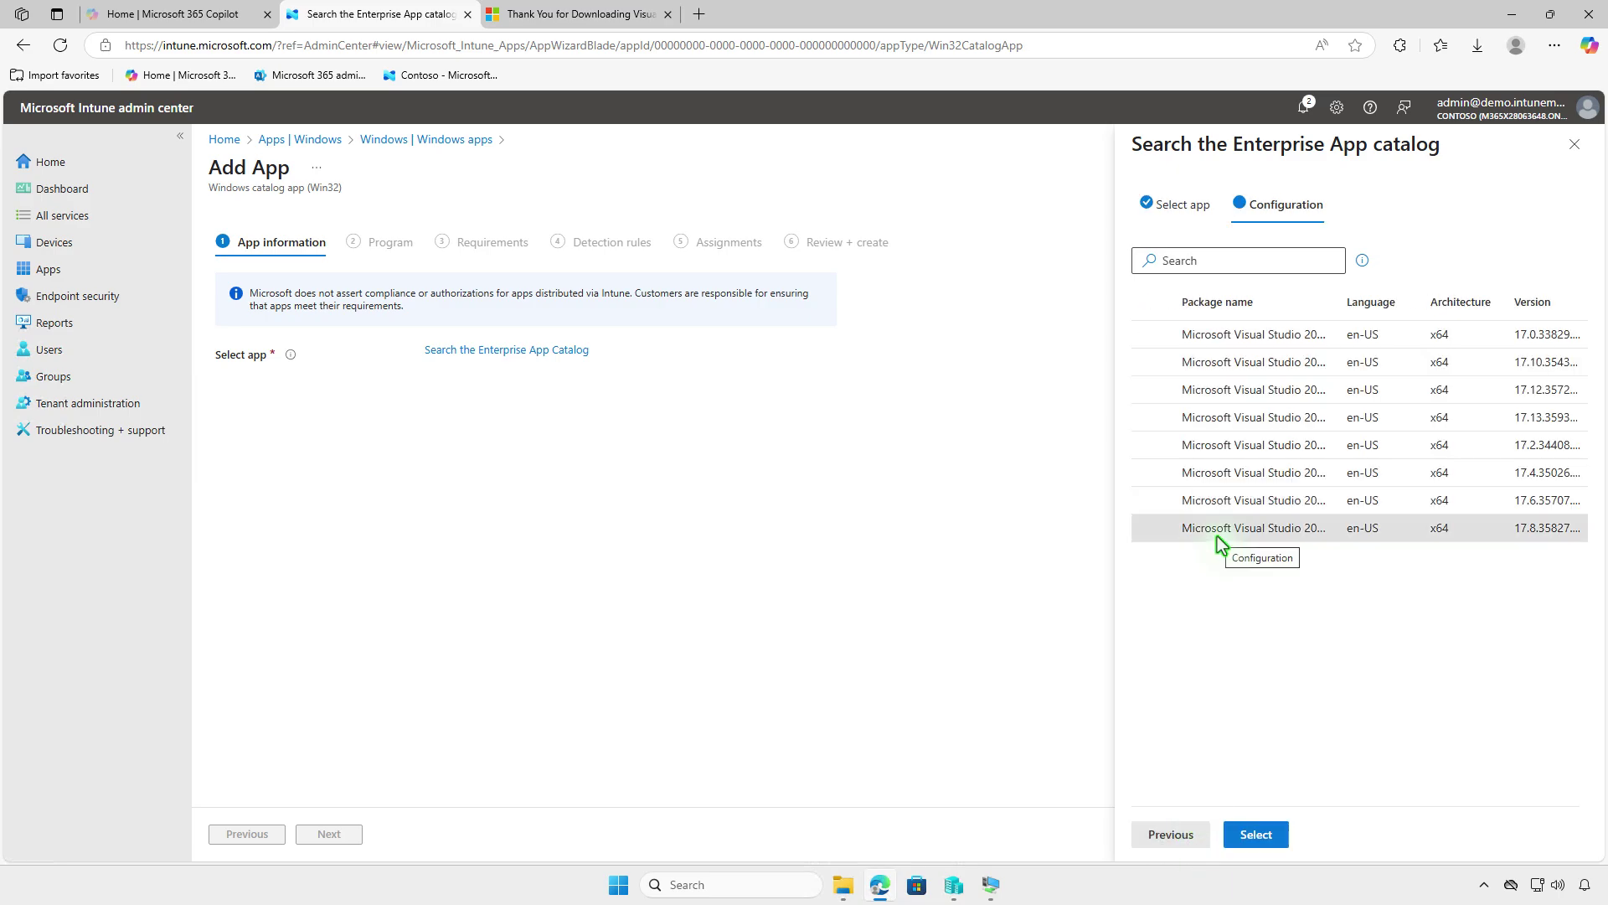
click(1284, 835)
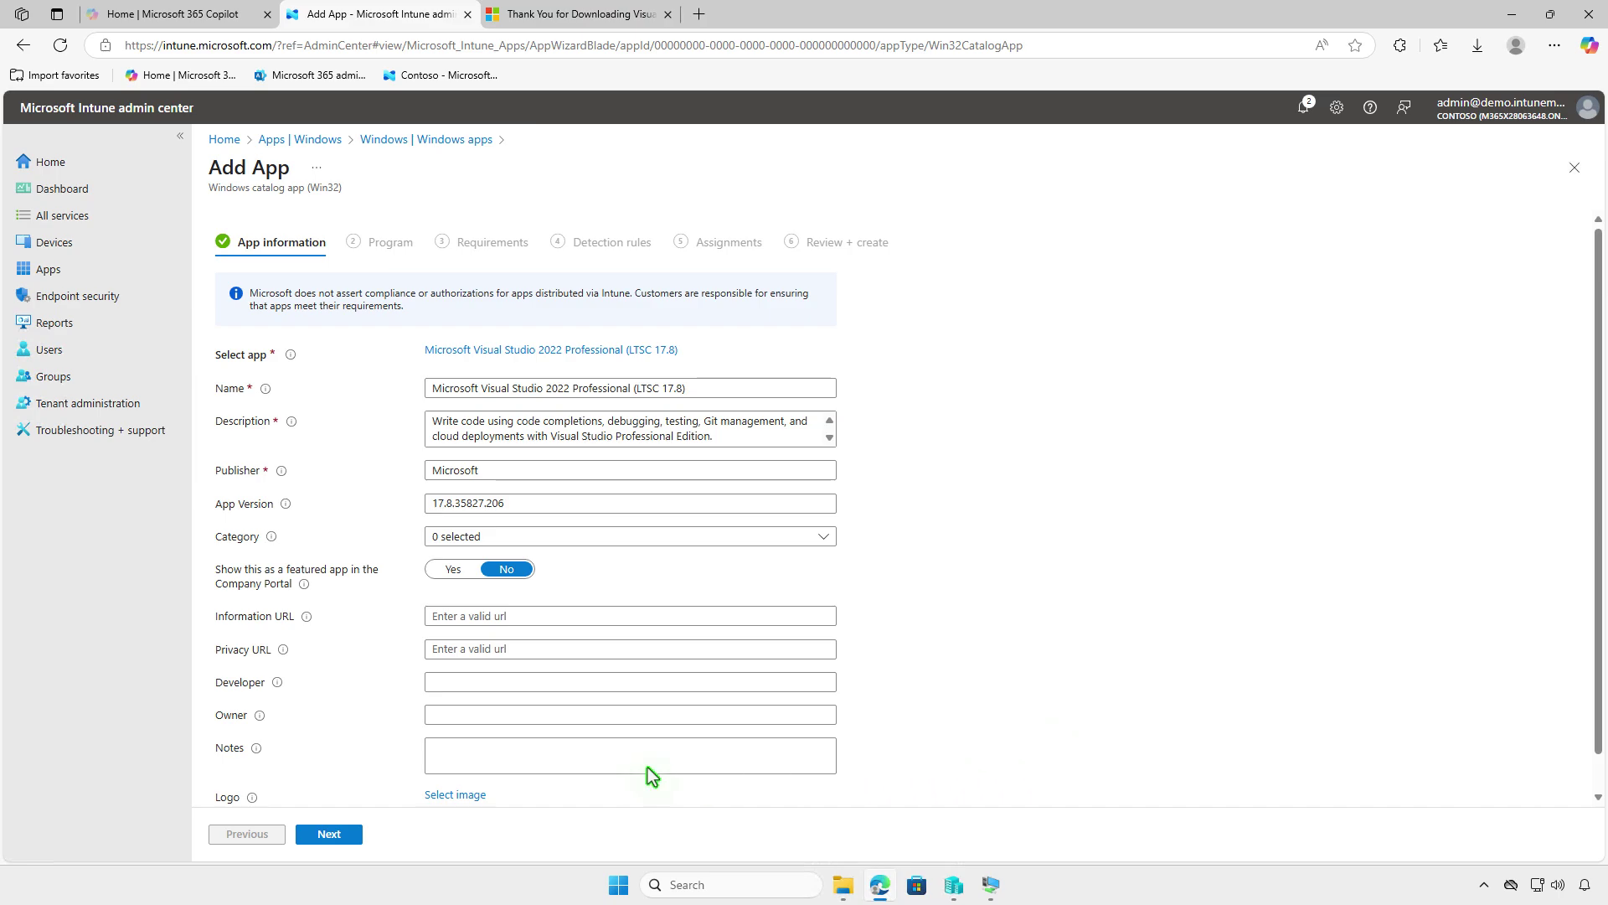
- Upload the Visual Studio JPEG image as the app logo
click(465, 794)
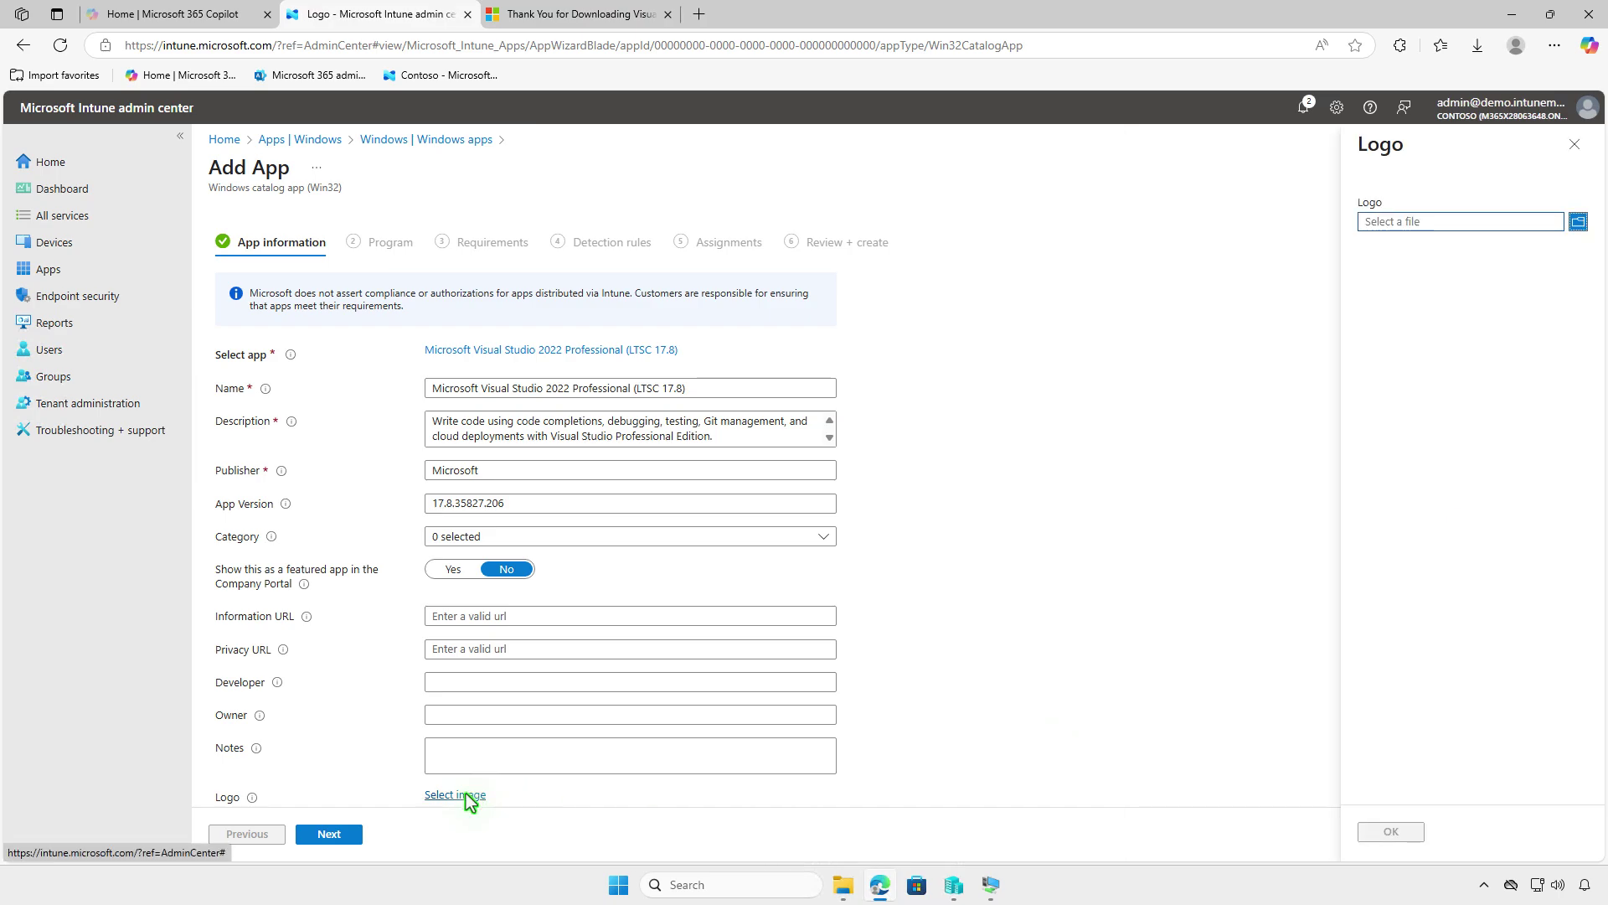
click(1454, 223)
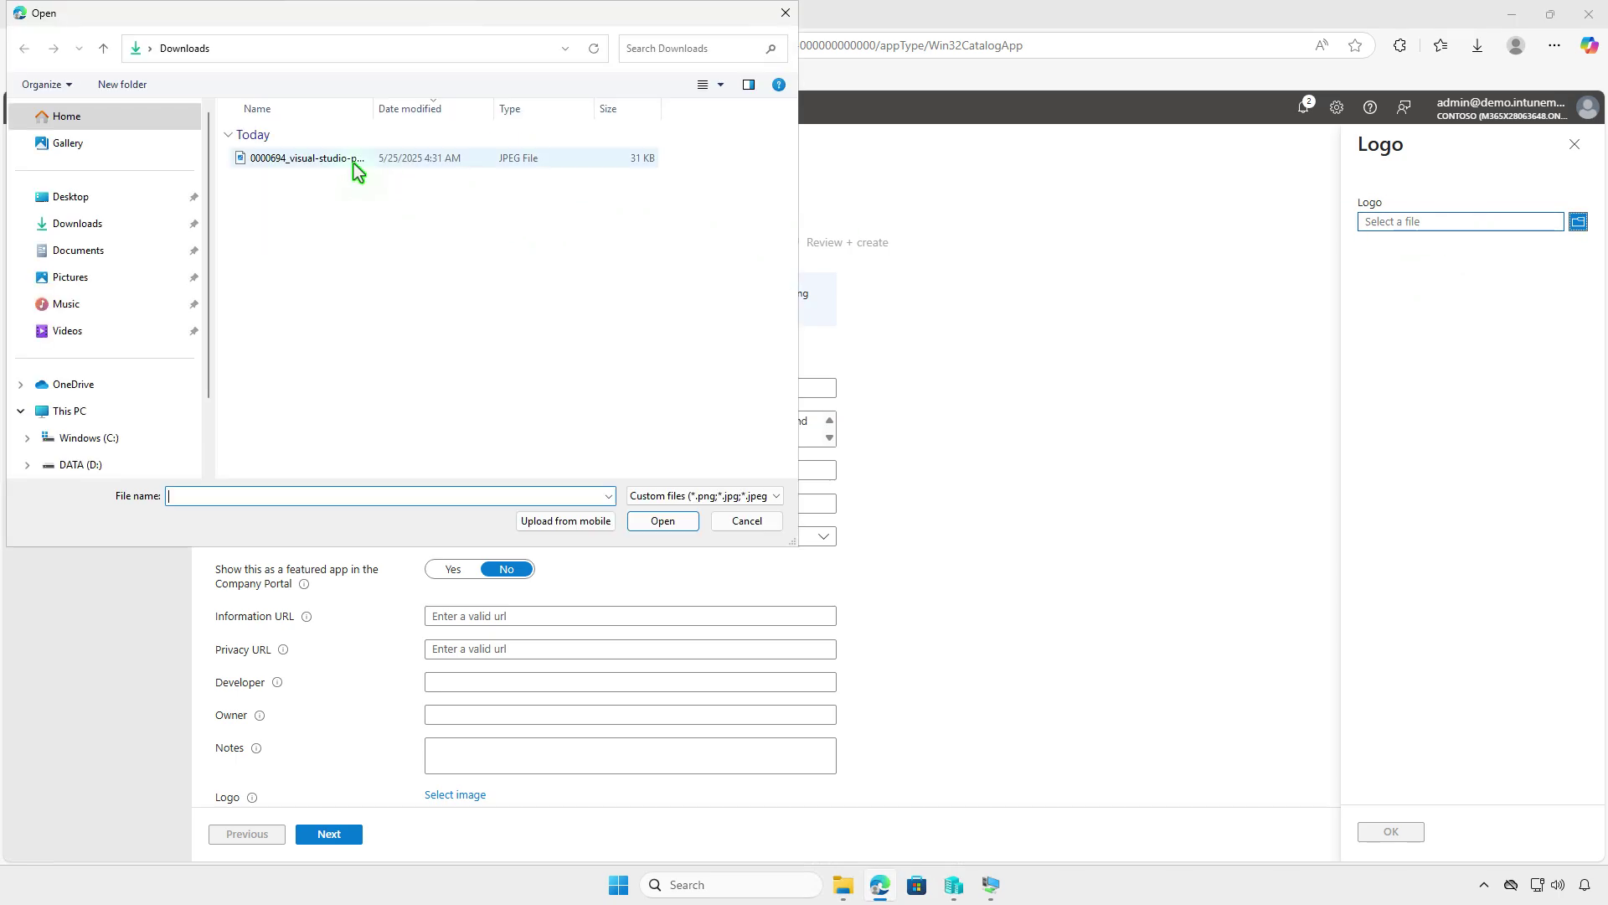
click(348, 168)
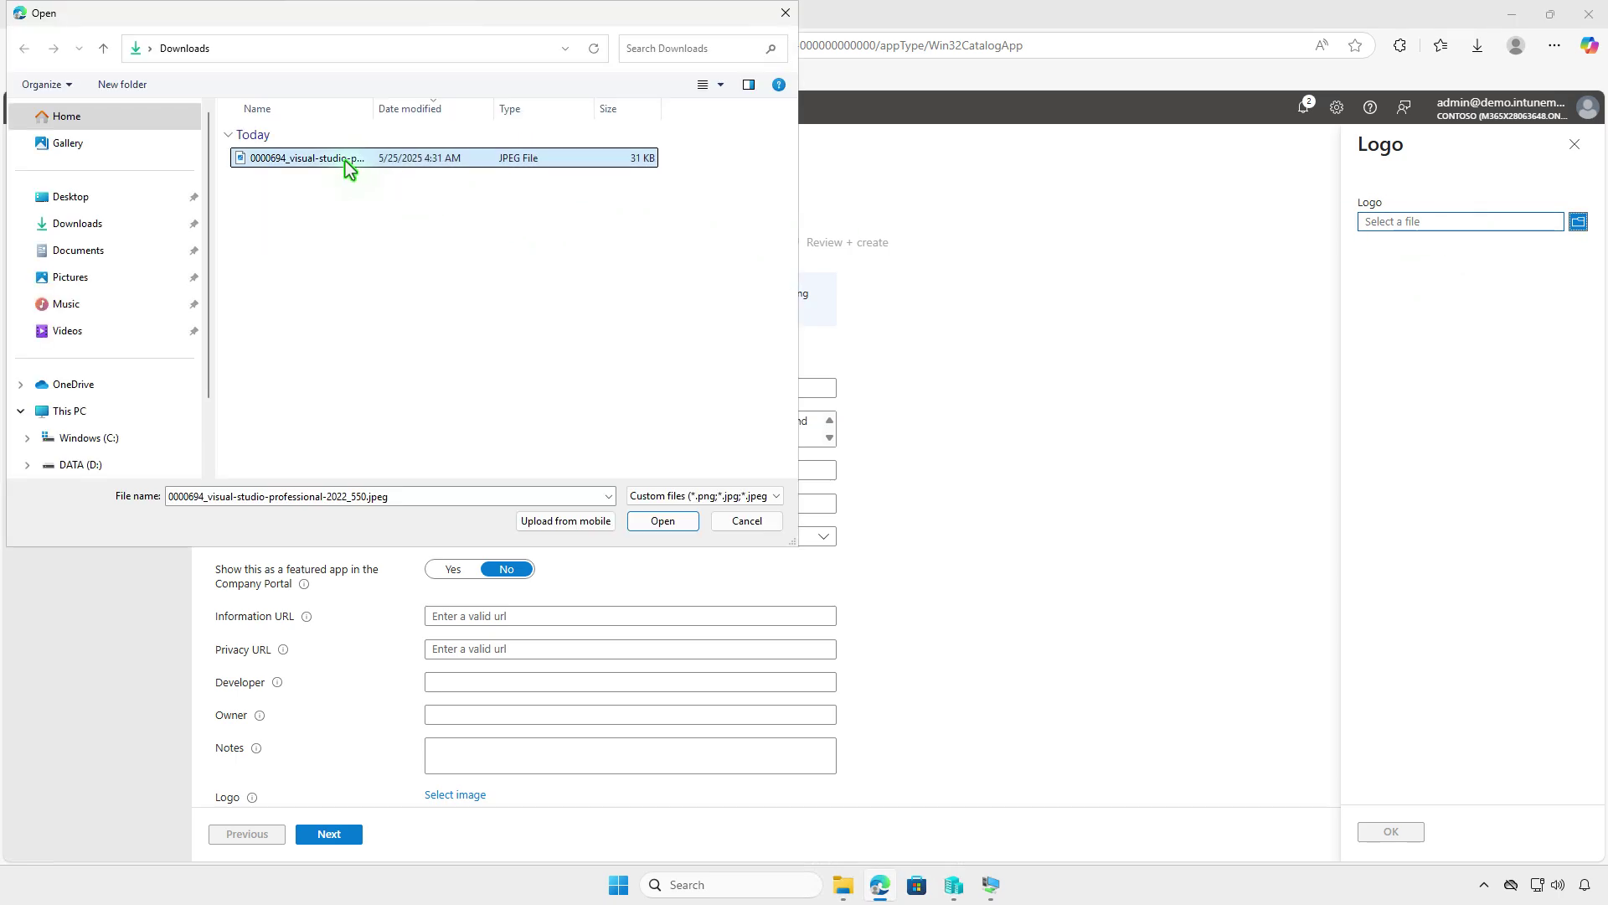
click(647, 523)
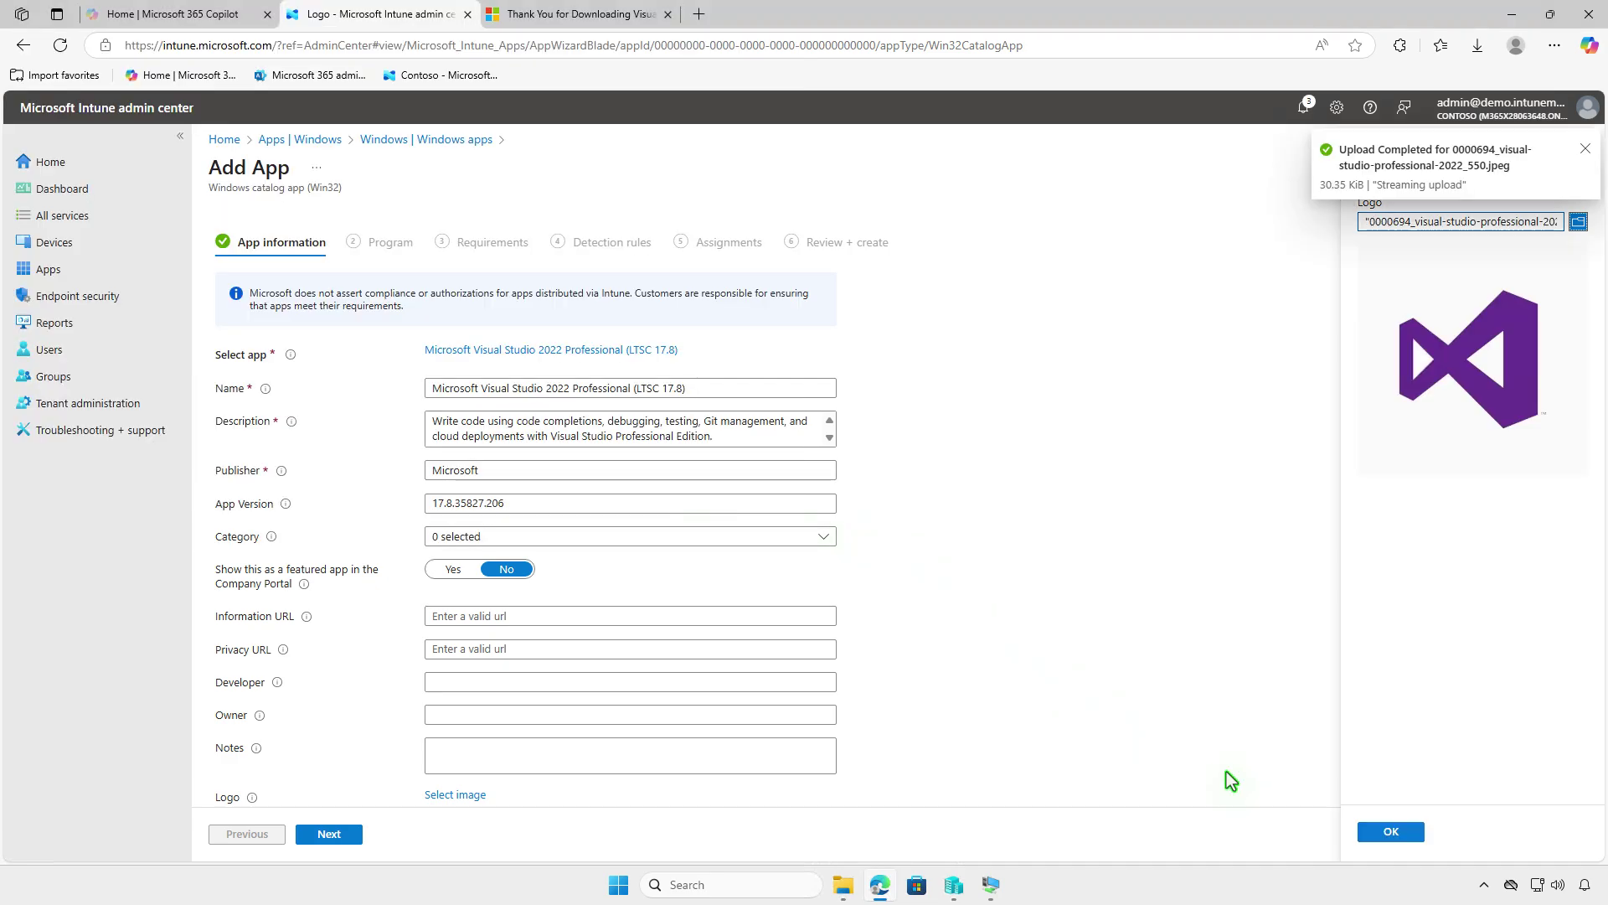
click(1368, 833)
scroll(1044, 738, down, 2)
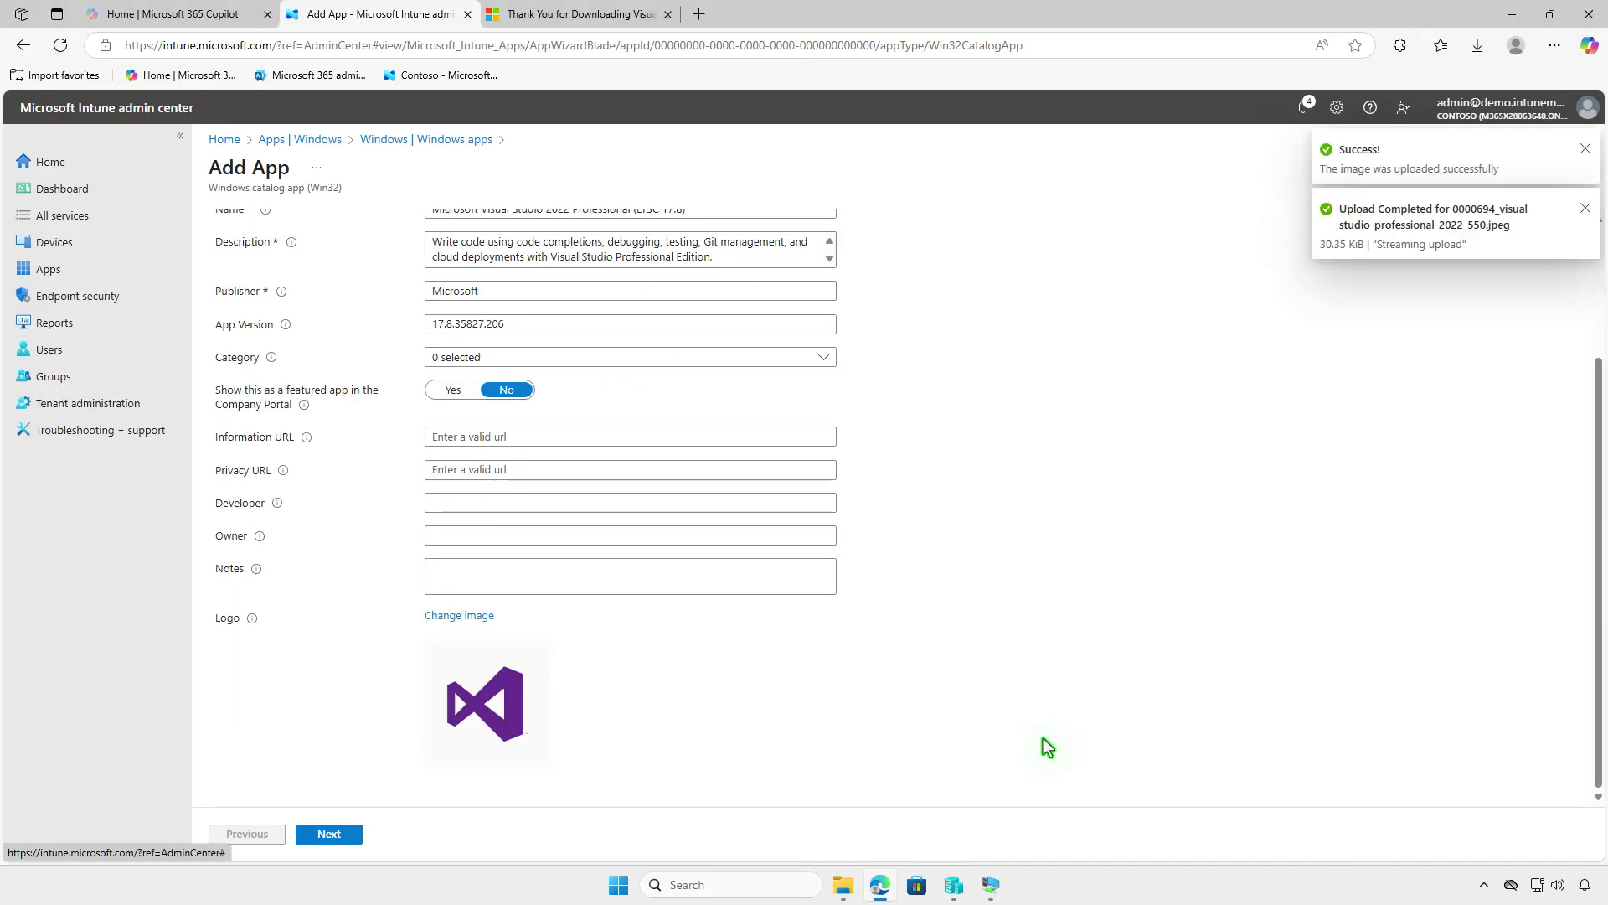
click(342, 835)
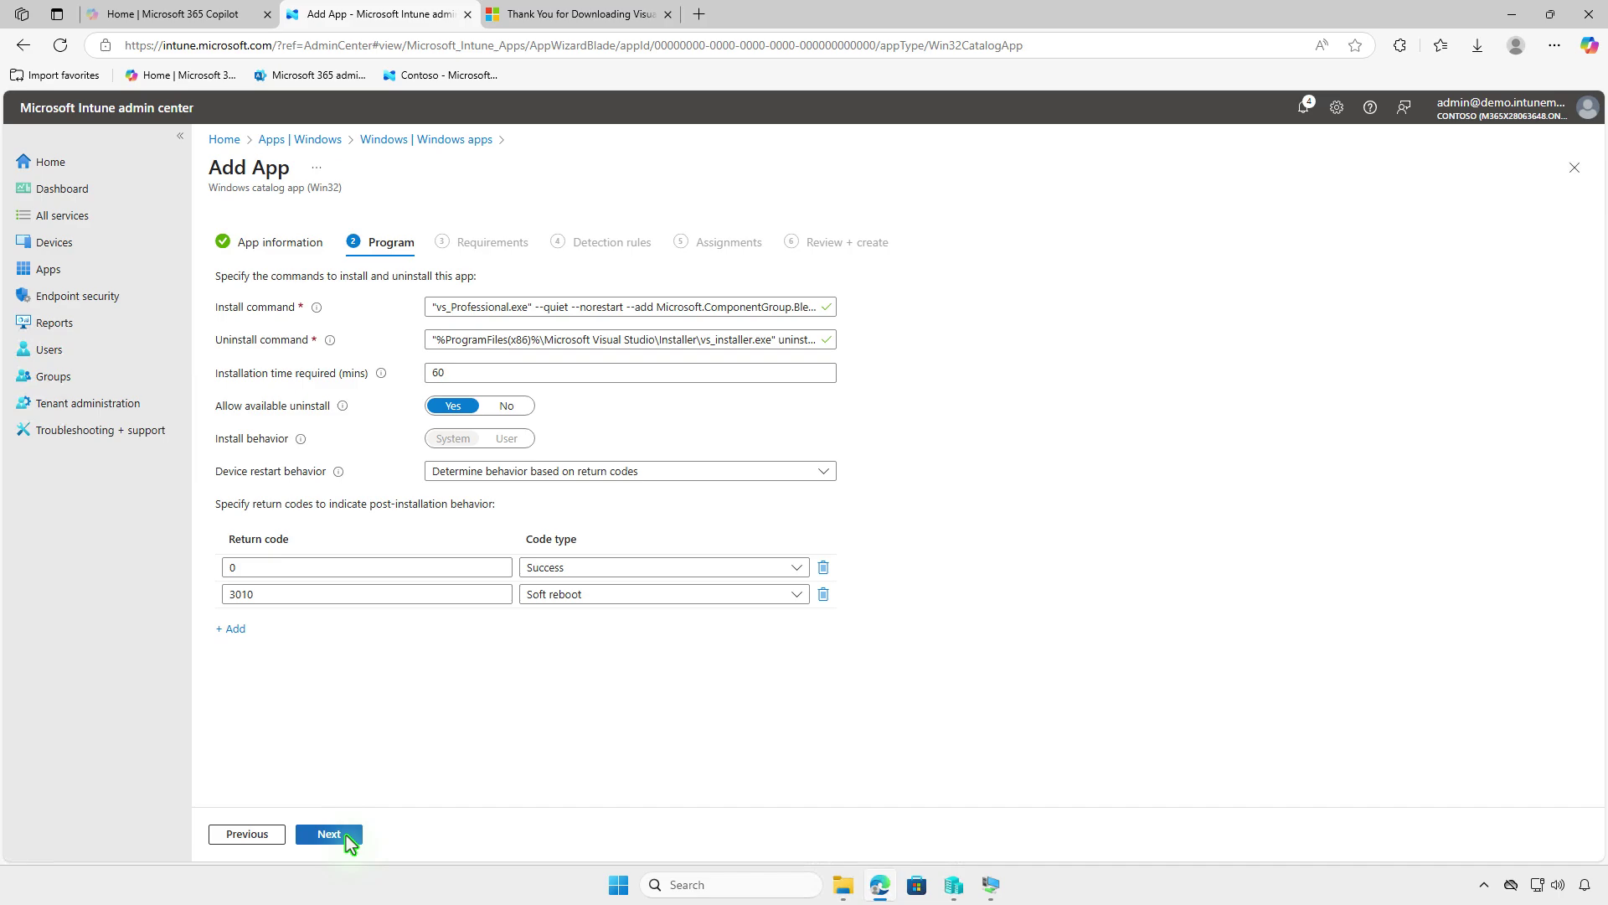
- Accept the prefilled Program, Requirements and Detection rules settings unchanged
click(348, 836)
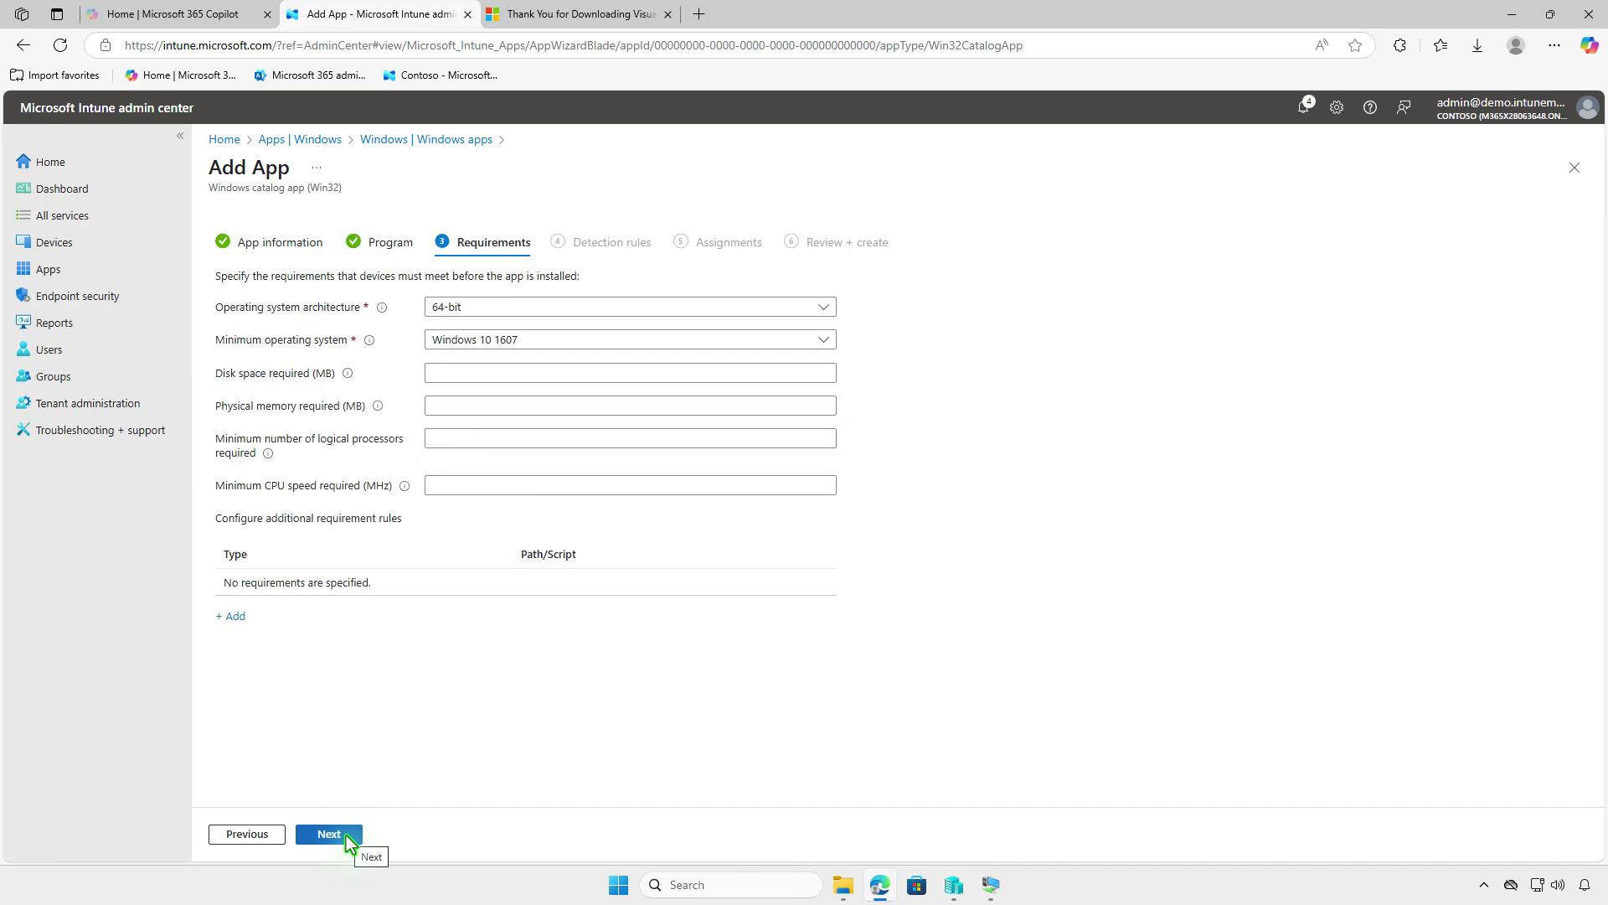
click(348, 840)
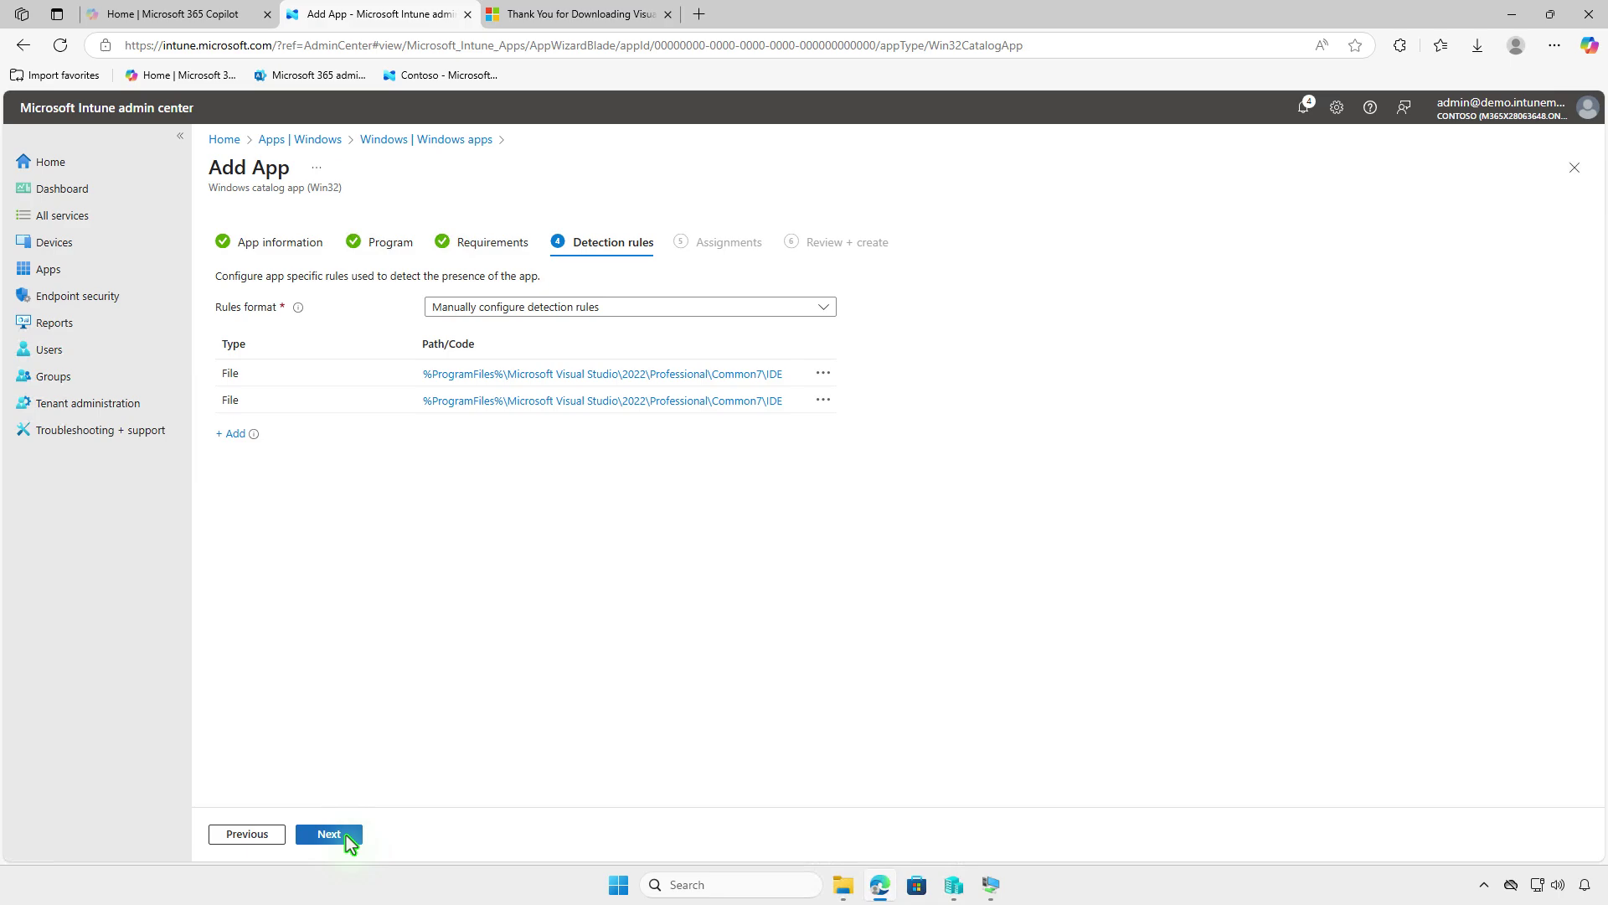
click(349, 840)
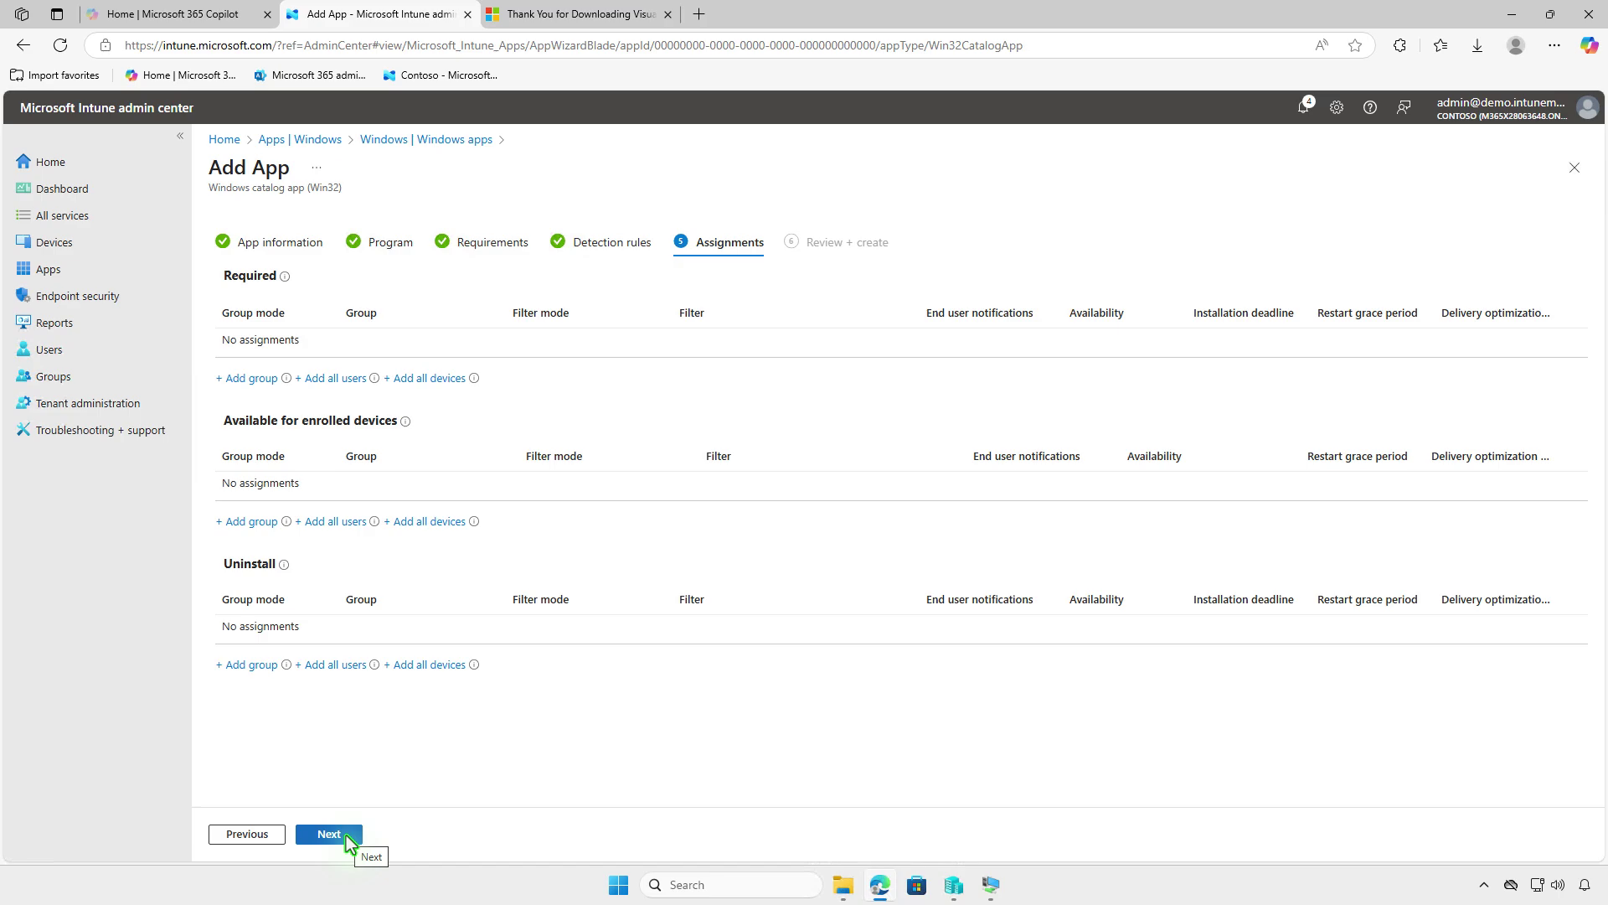
- Make the app Available for enrolled devices to Test_Users, then review and add it
click(252, 521)
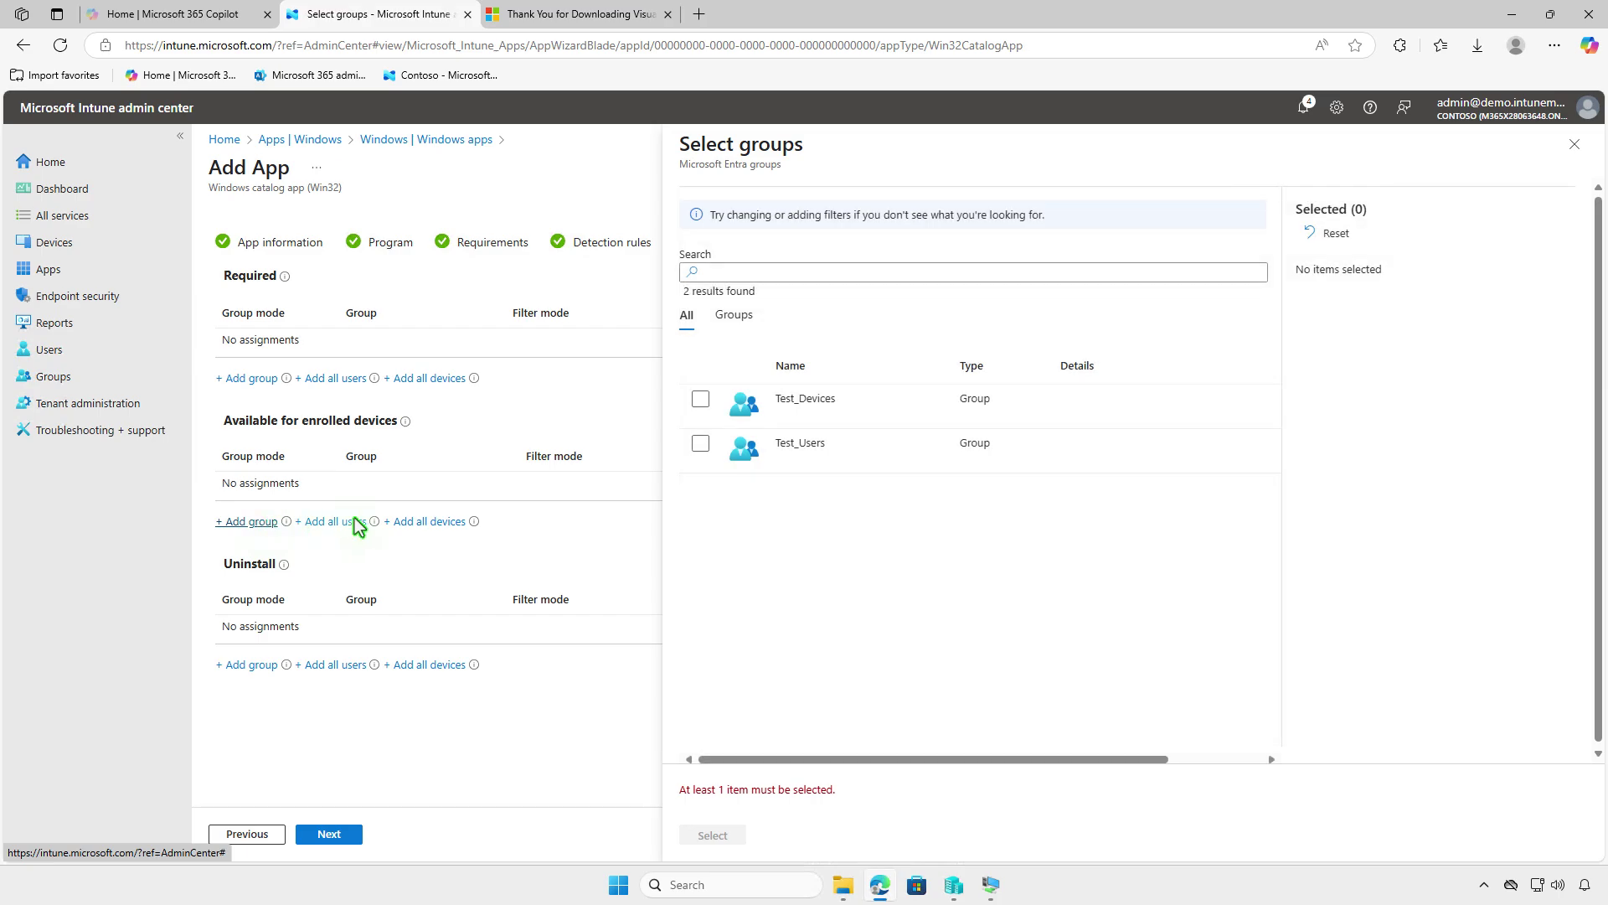
click(701, 444)
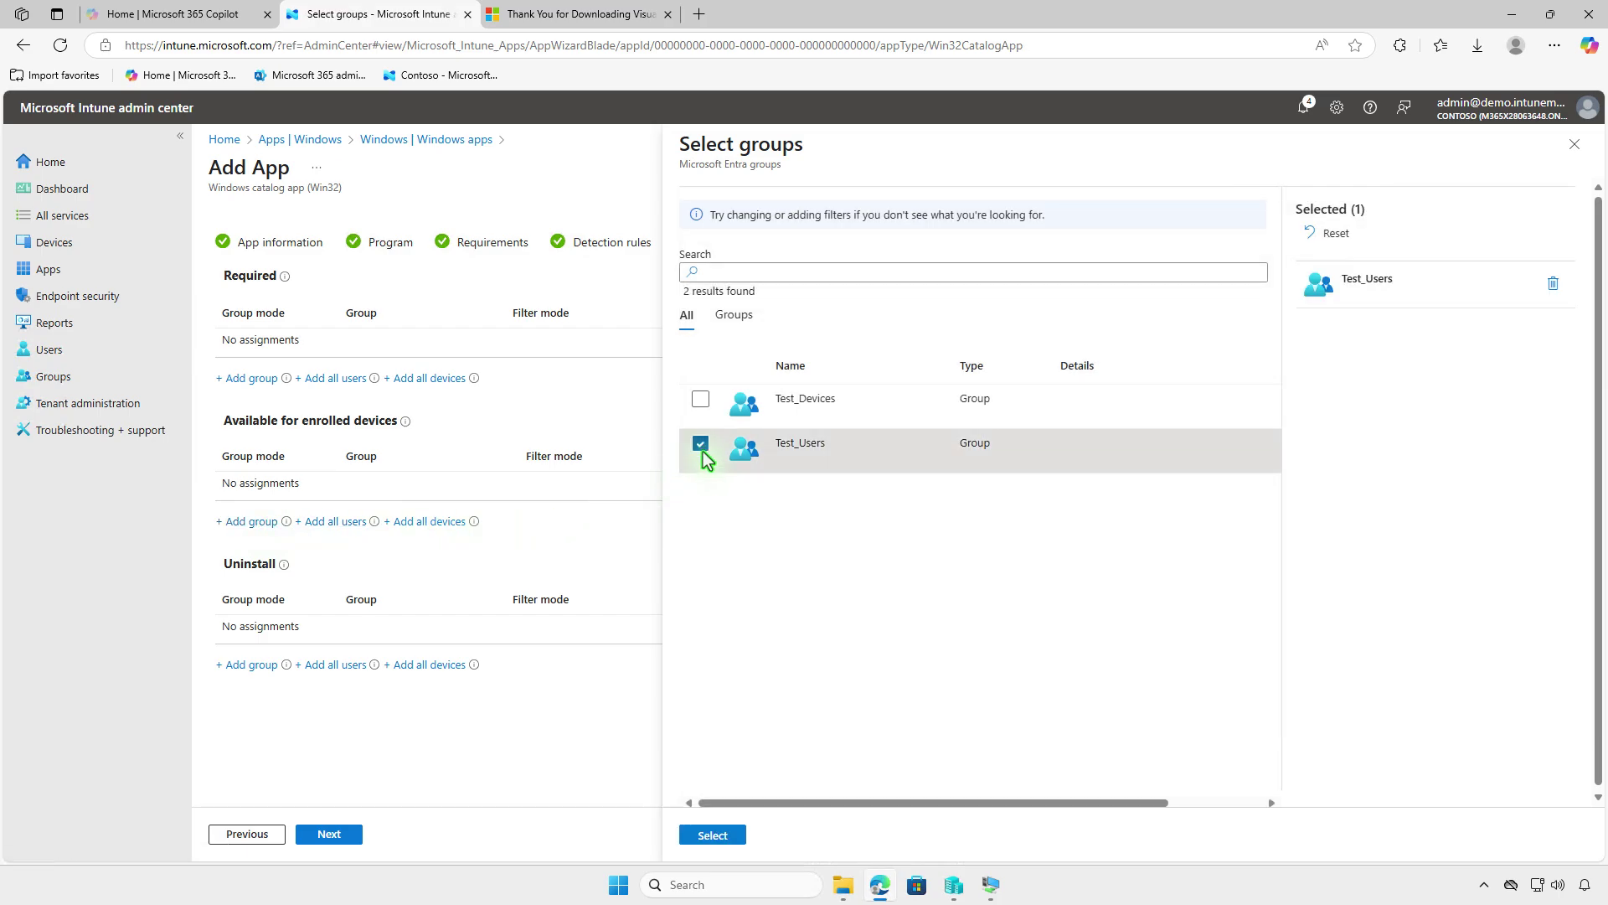
click(715, 834)
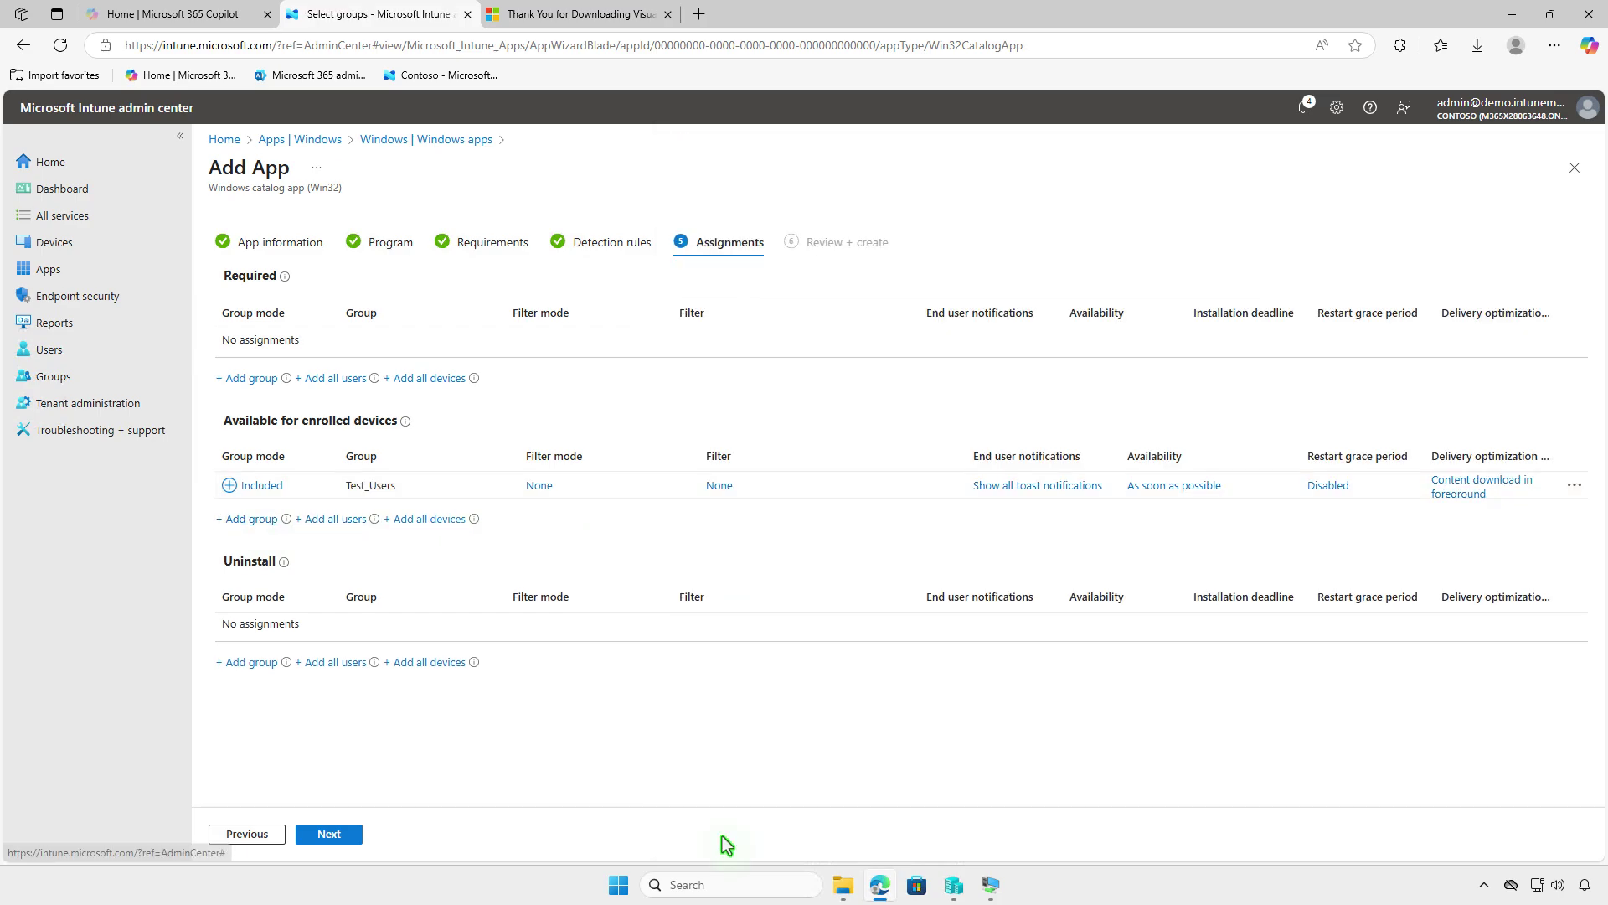
click(350, 834)
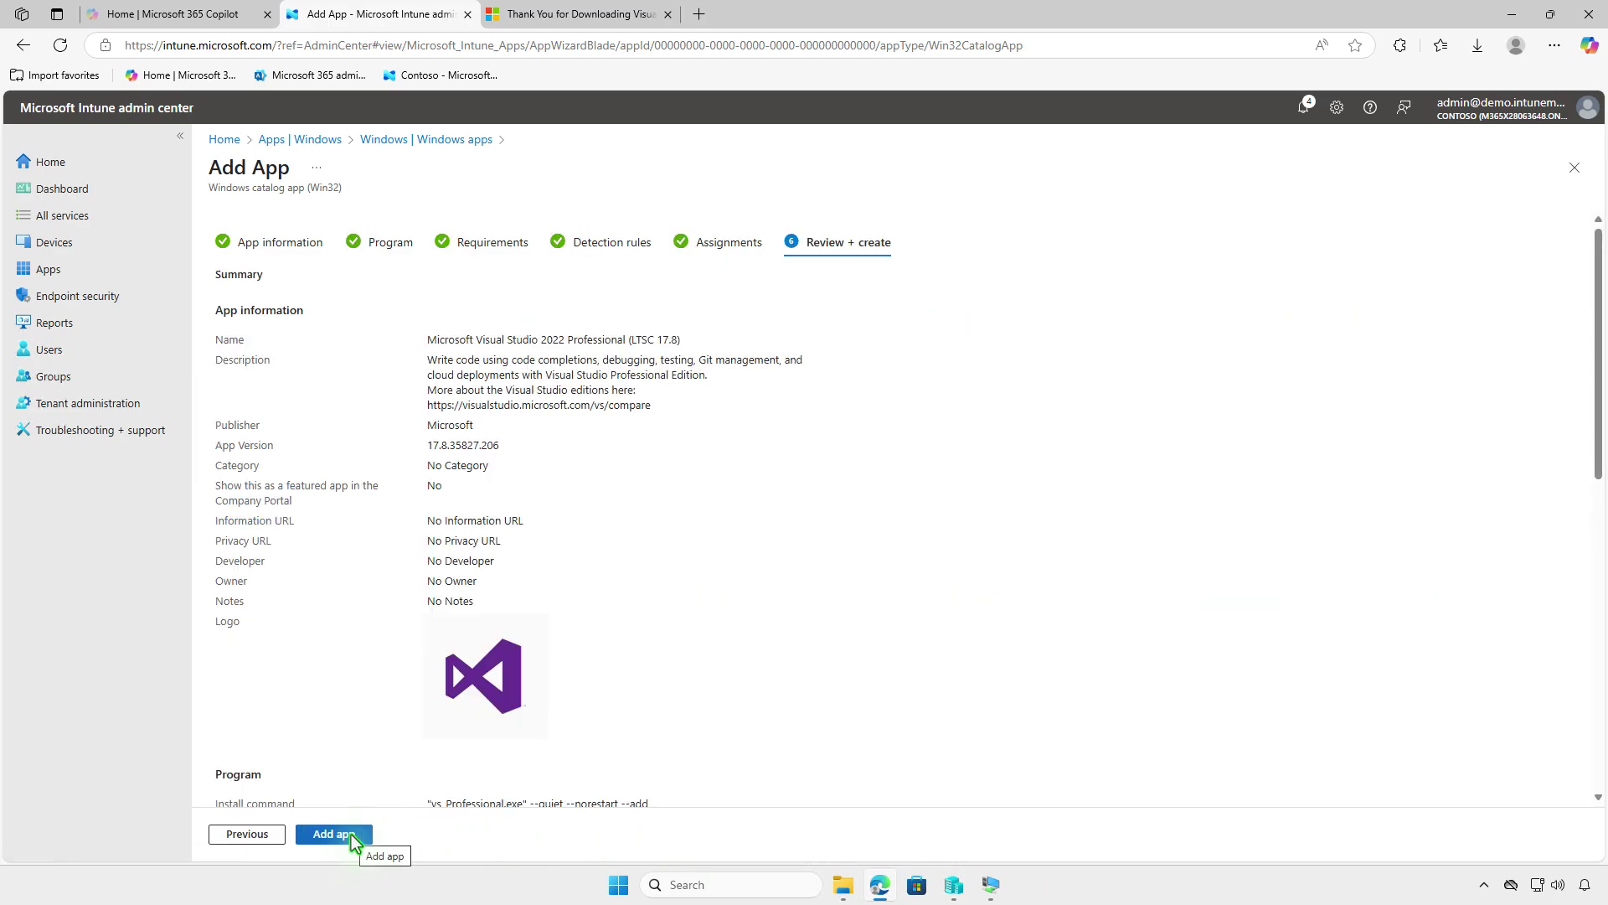
click(353, 837)
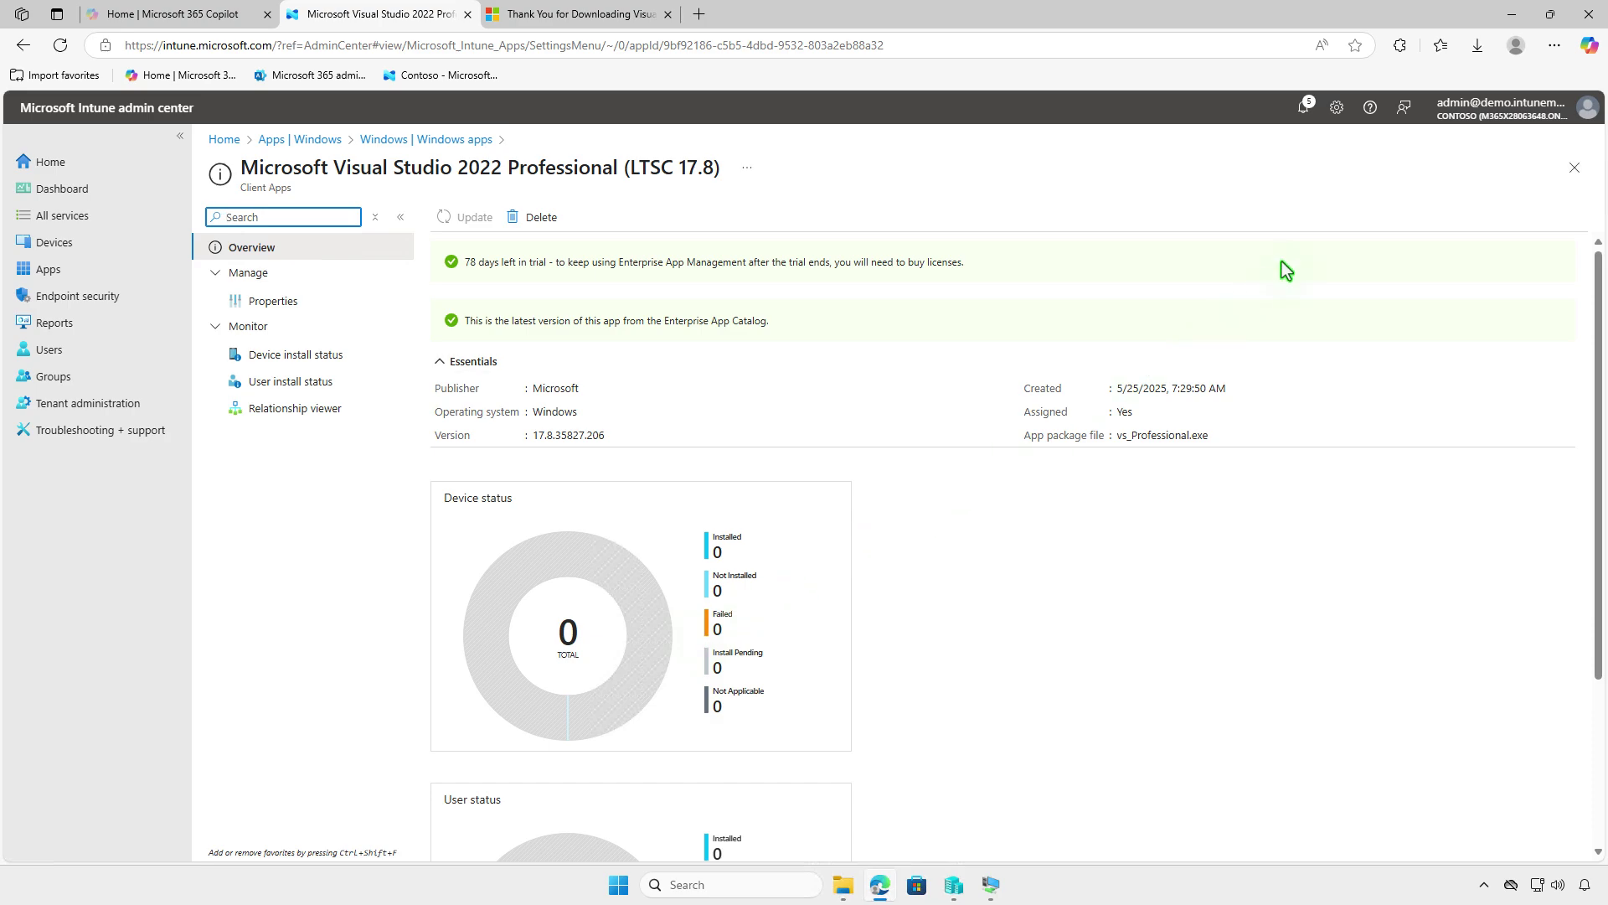
- On the VM, install Visual Studio 2022 Professional (LTSC 17.8) from Company Portal's Apps list and check progress
click(1508, 15)
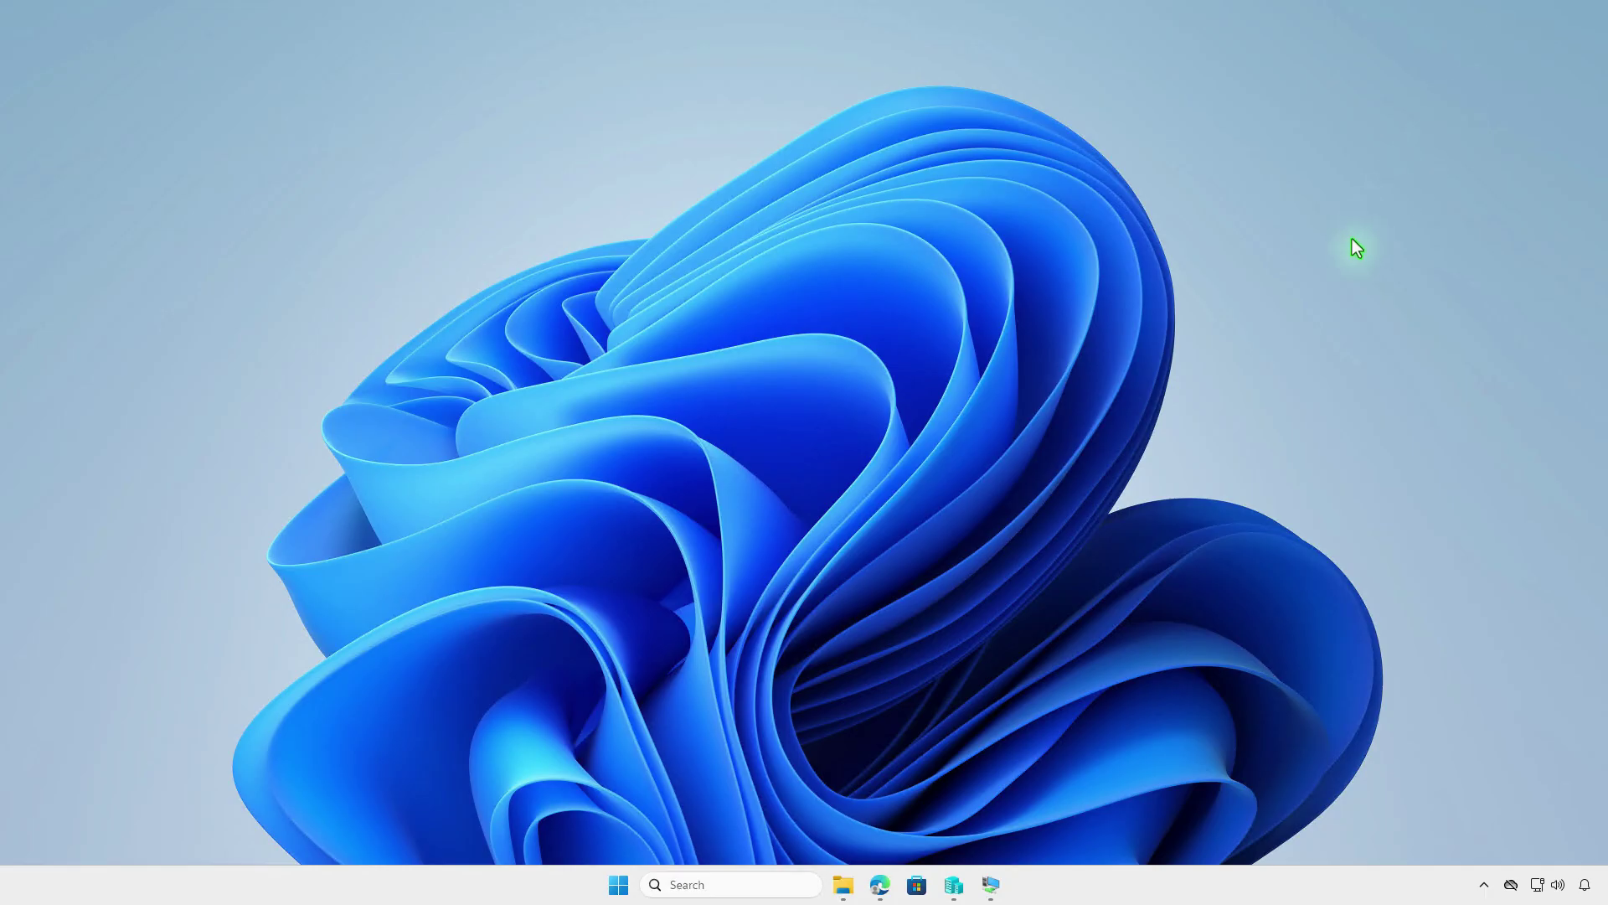
click(992, 885)
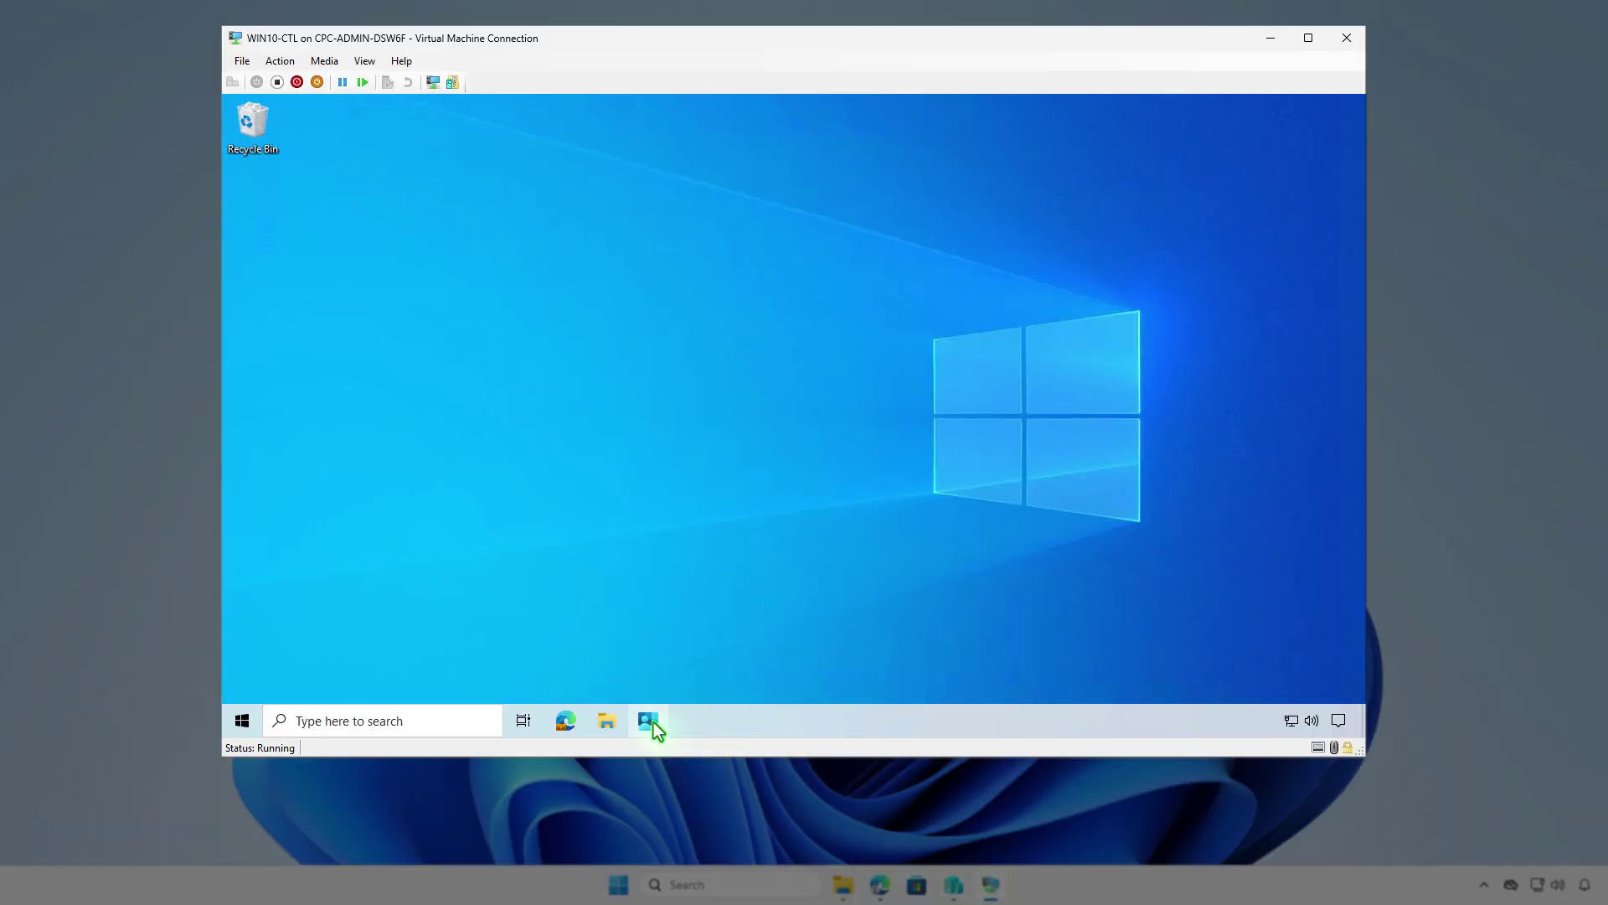
click(653, 723)
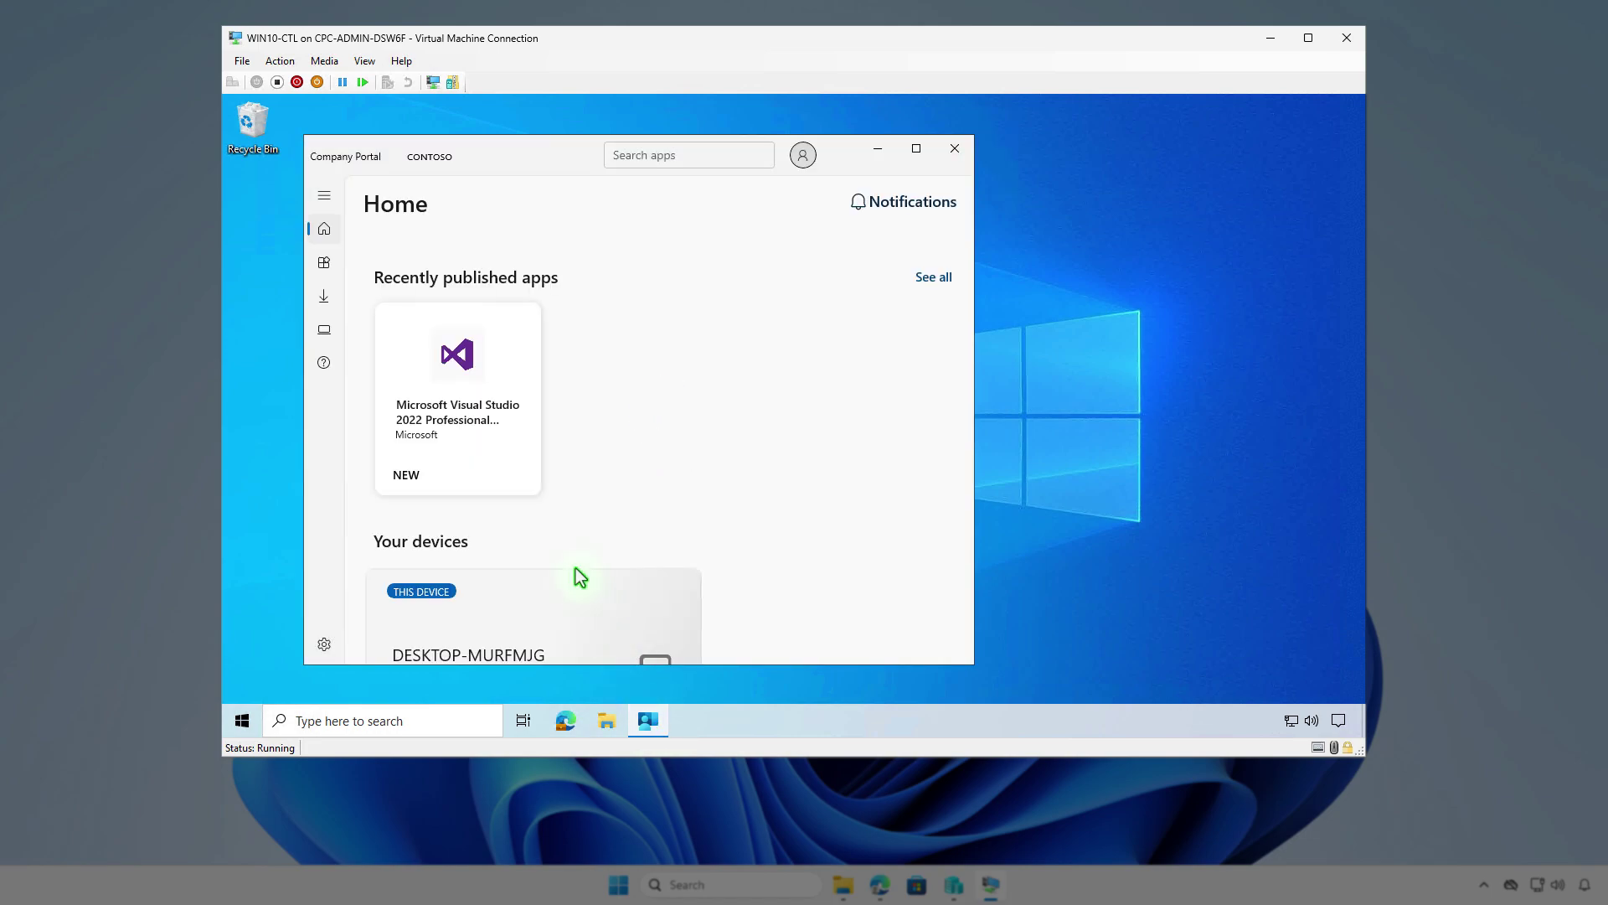
click(325, 265)
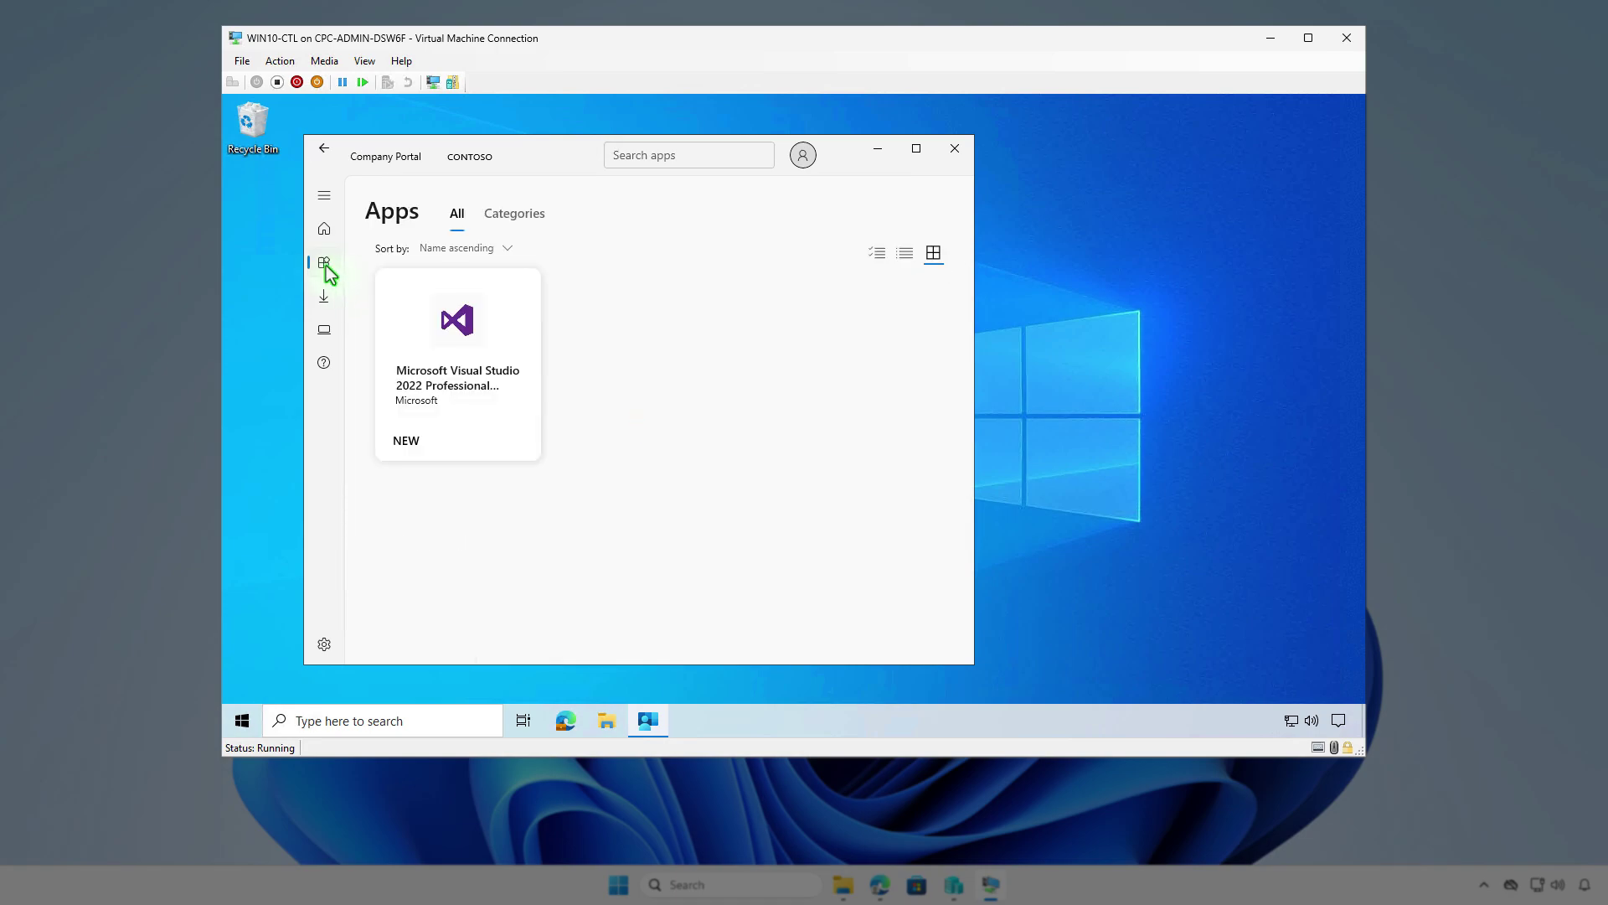
click(451, 420)
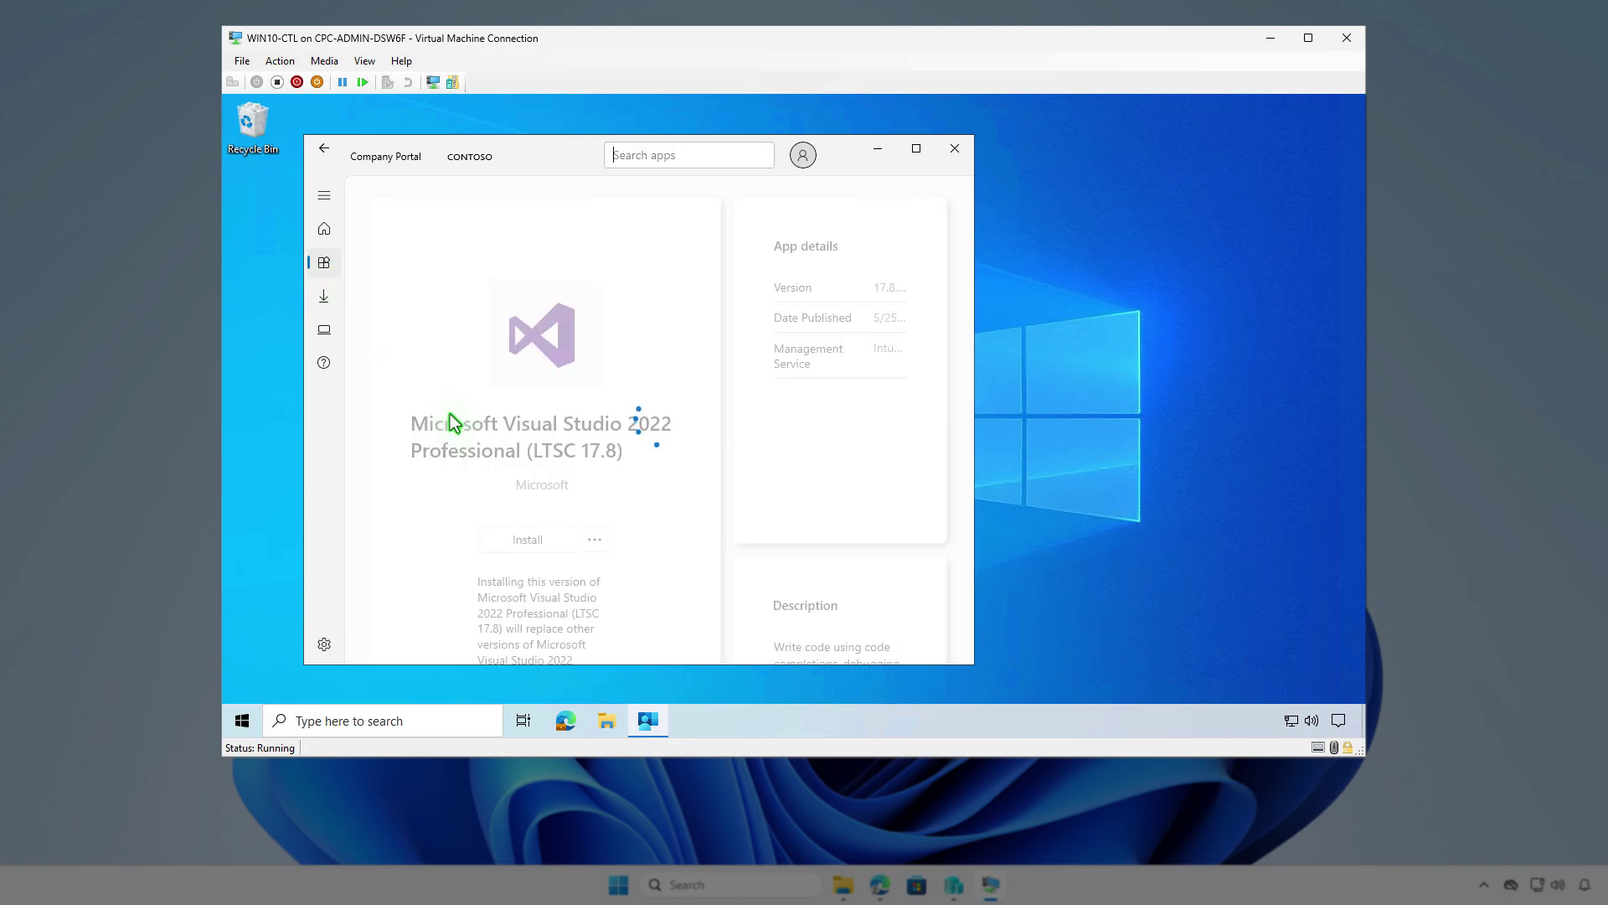
click(522, 542)
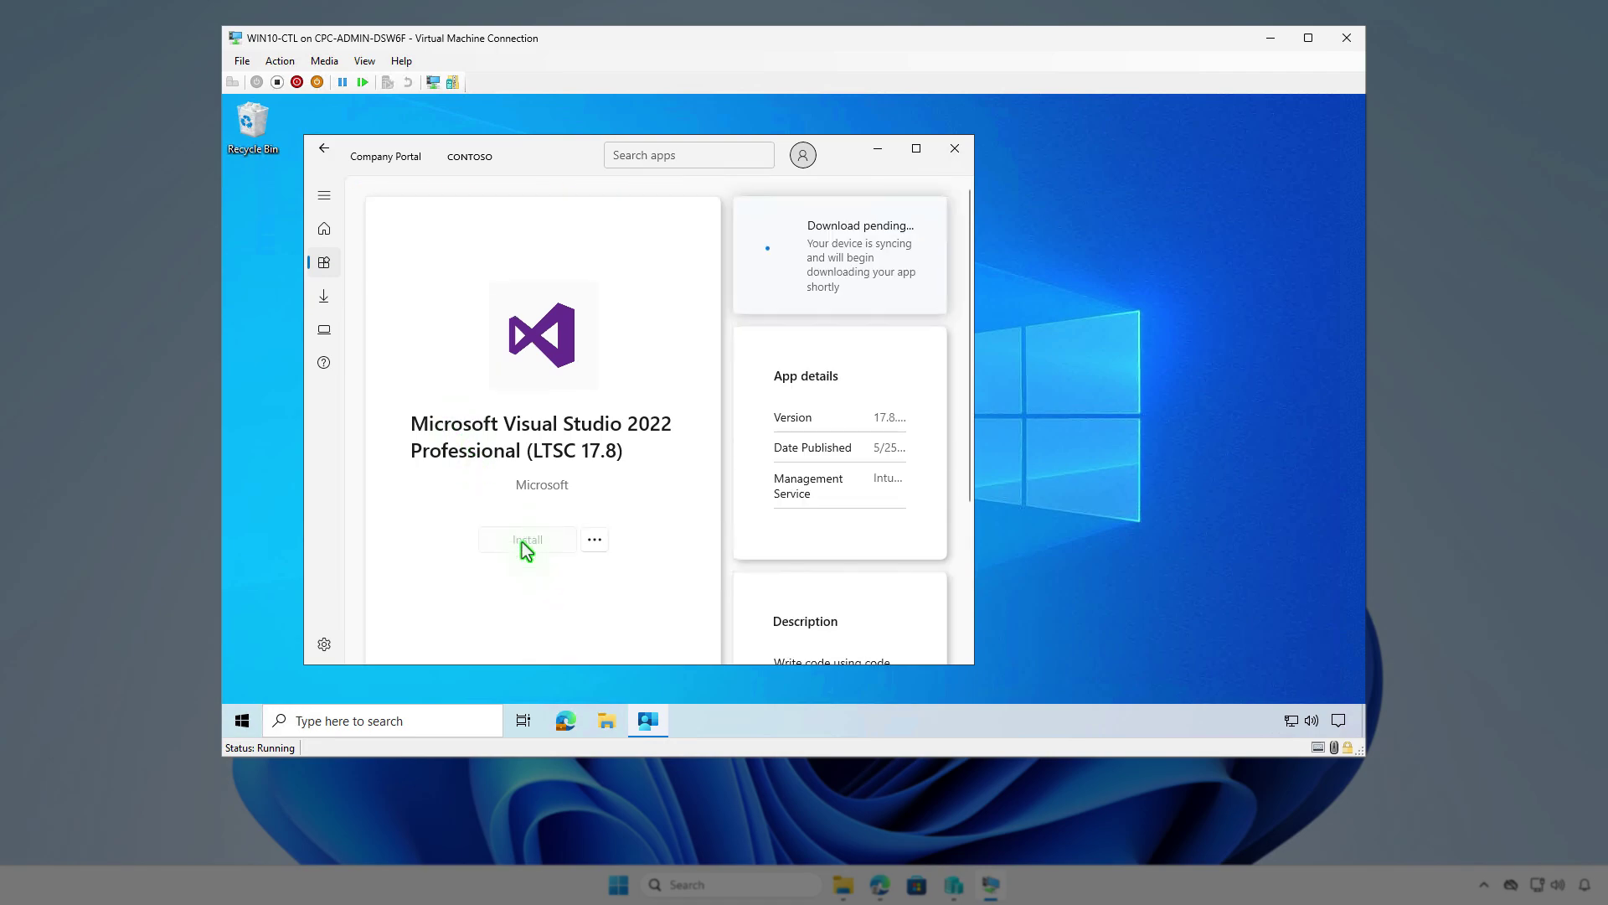
click(1342, 721)
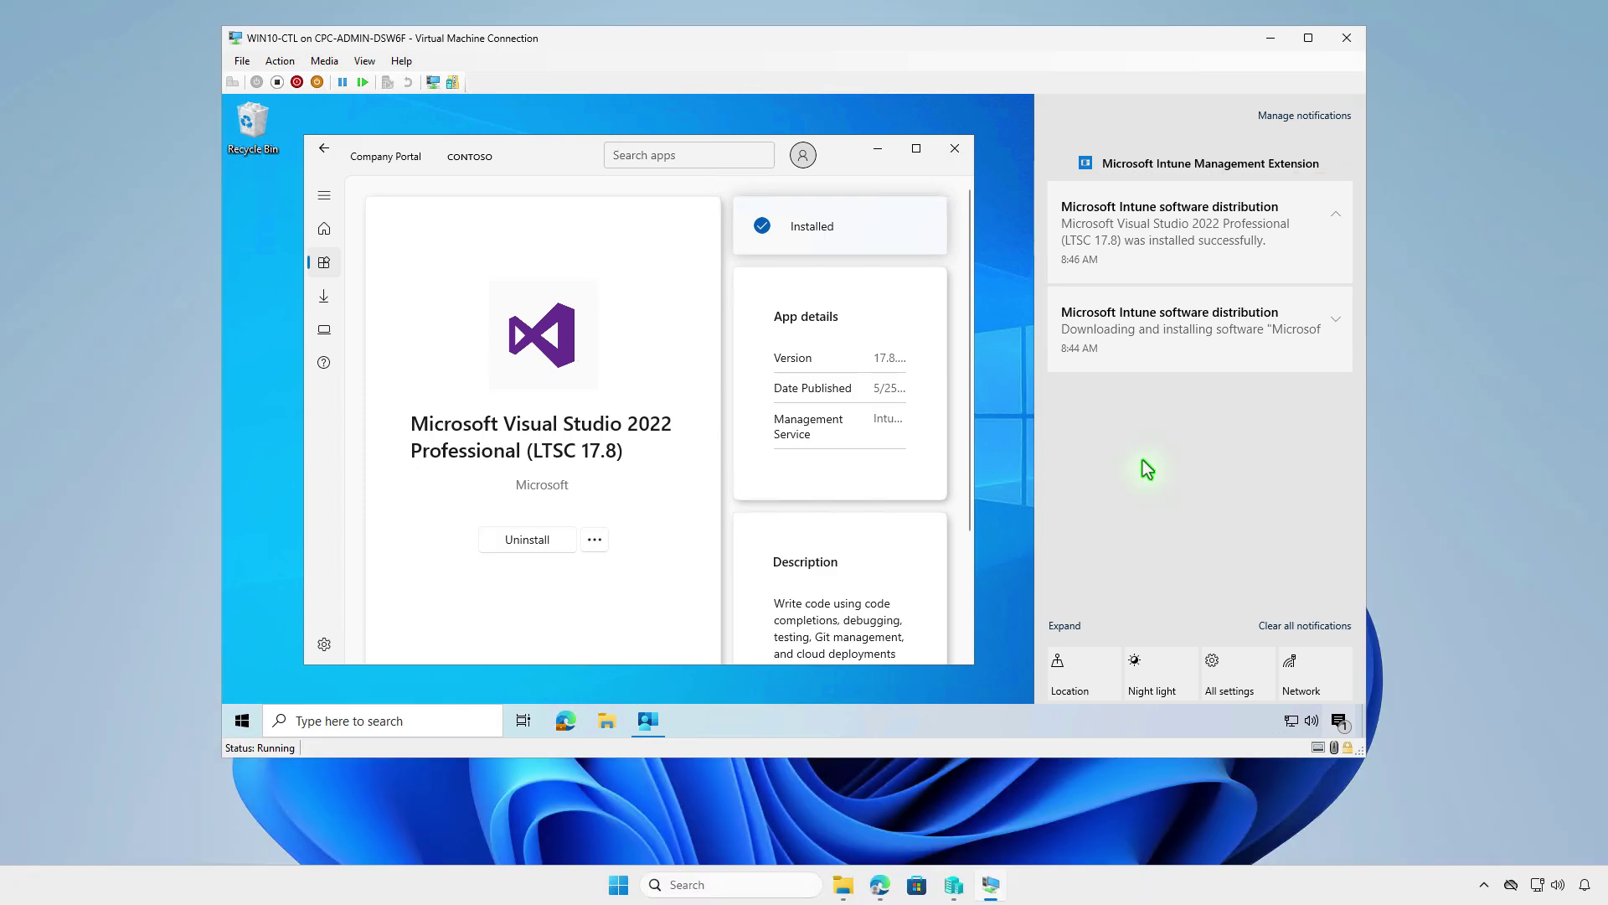
- Remove the Test_Users available assignment from the Visual Studio app's assignment properties
click(881, 885)
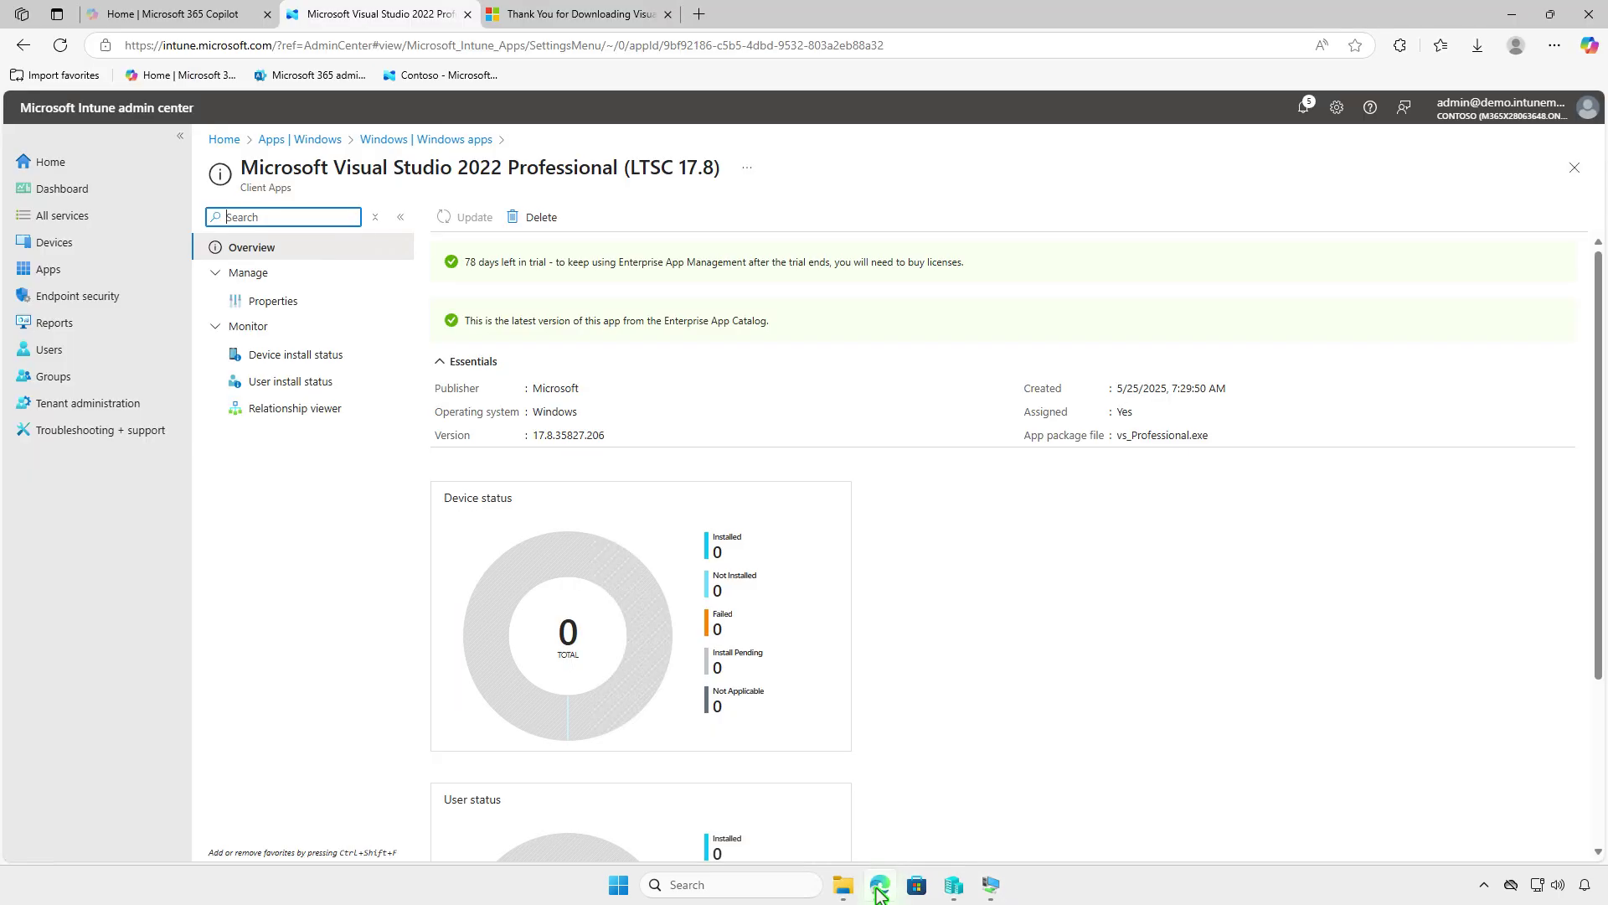
click(333, 309)
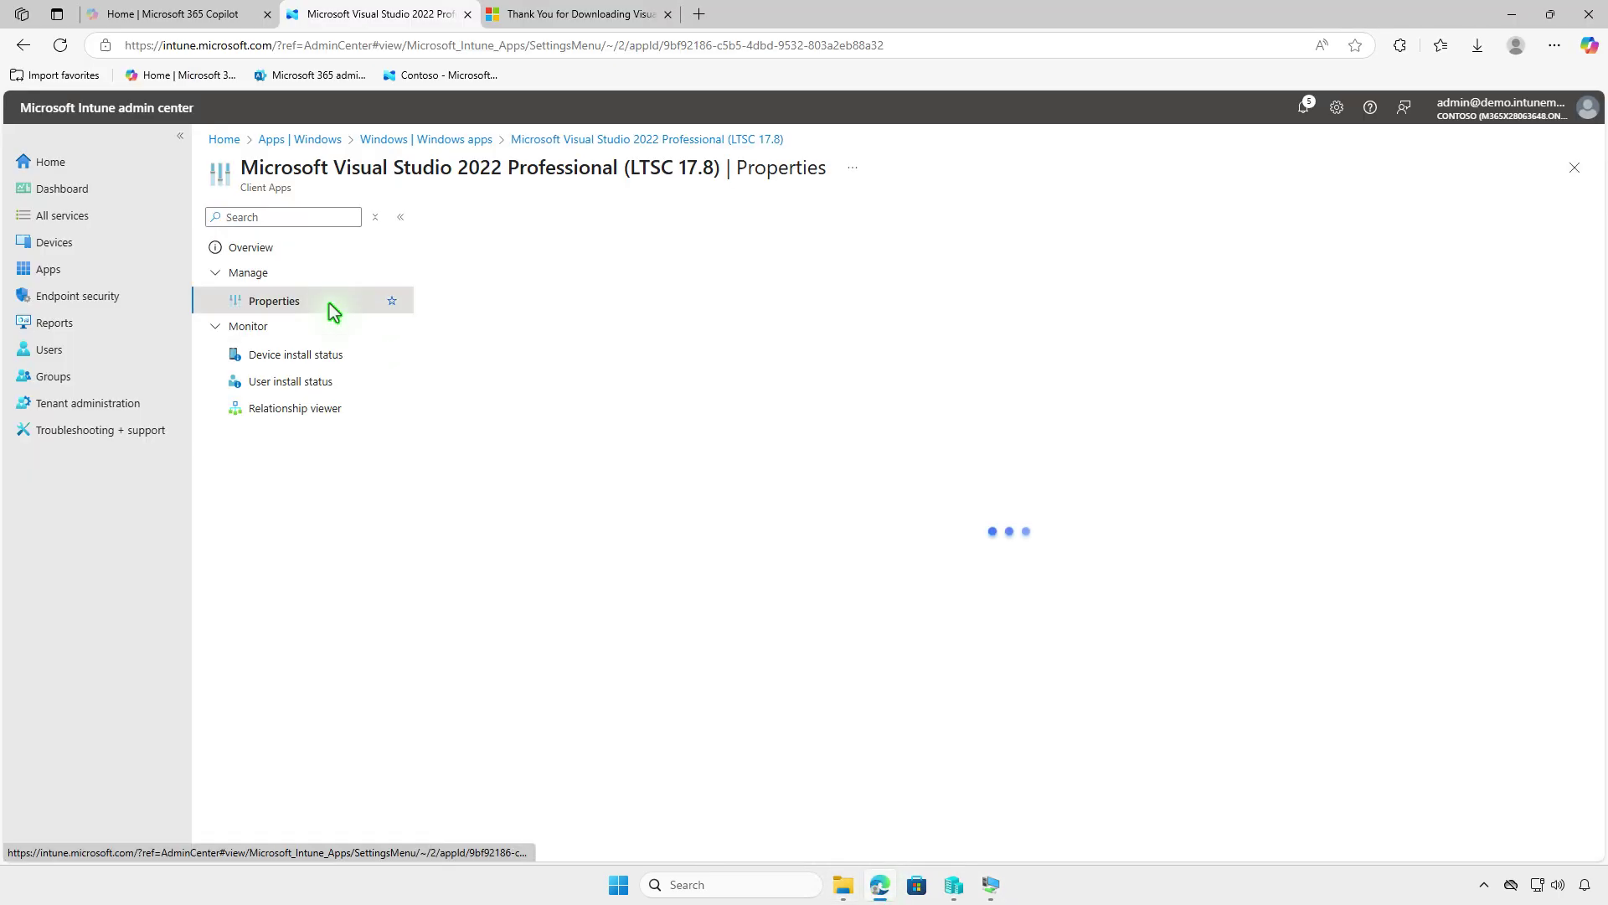
scroll(908, 678, down, 4)
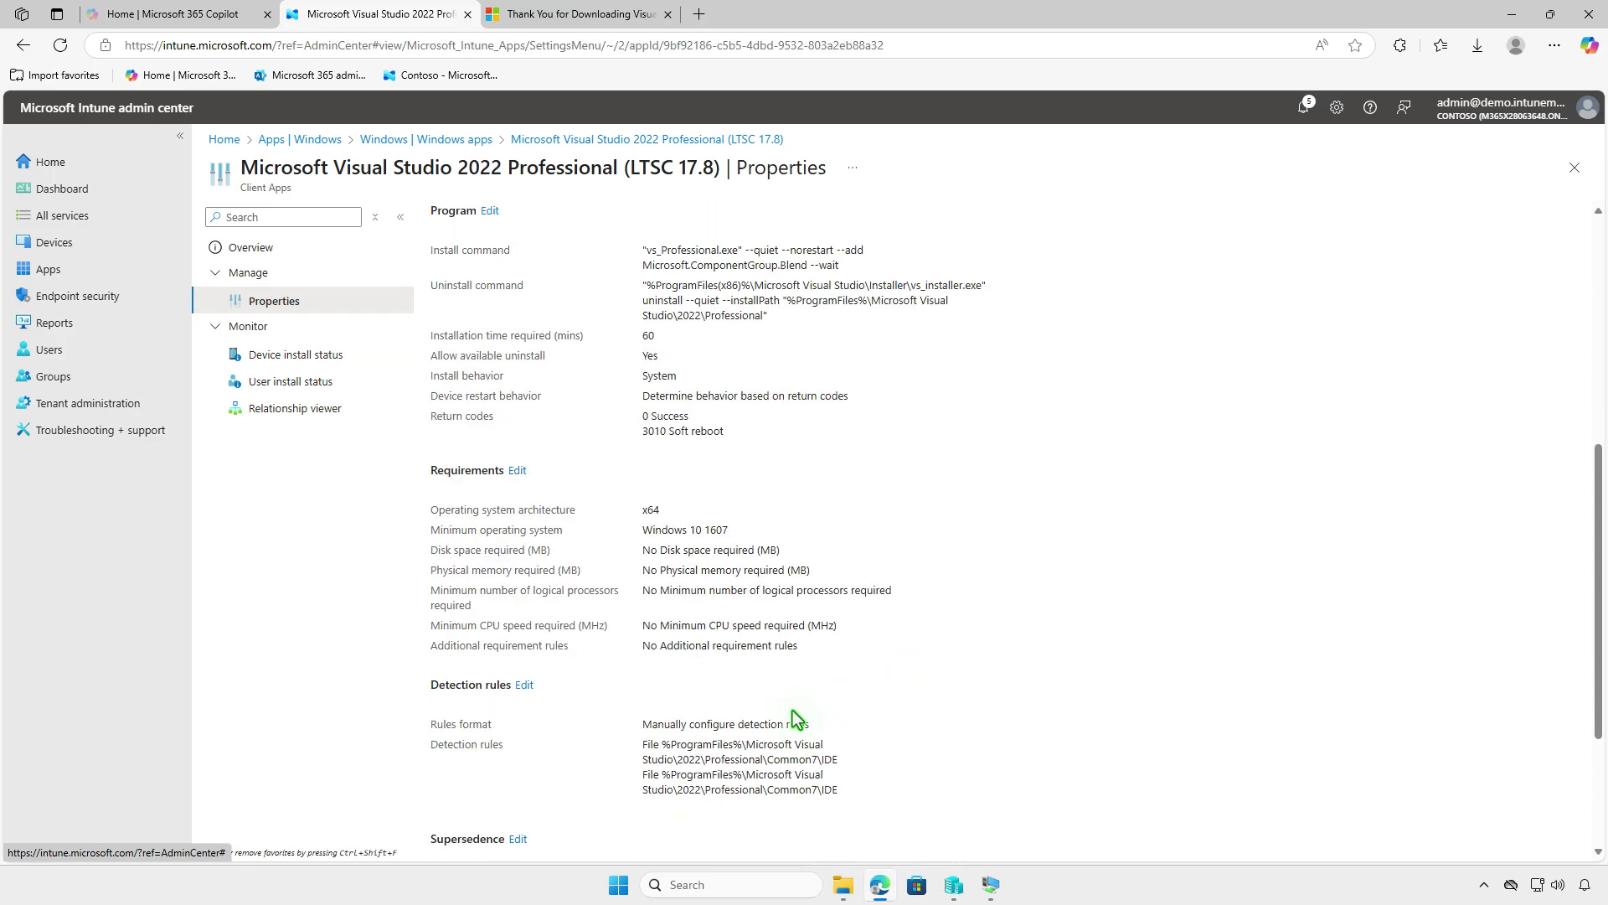
scroll(793, 712, down, 3)
click(521, 694)
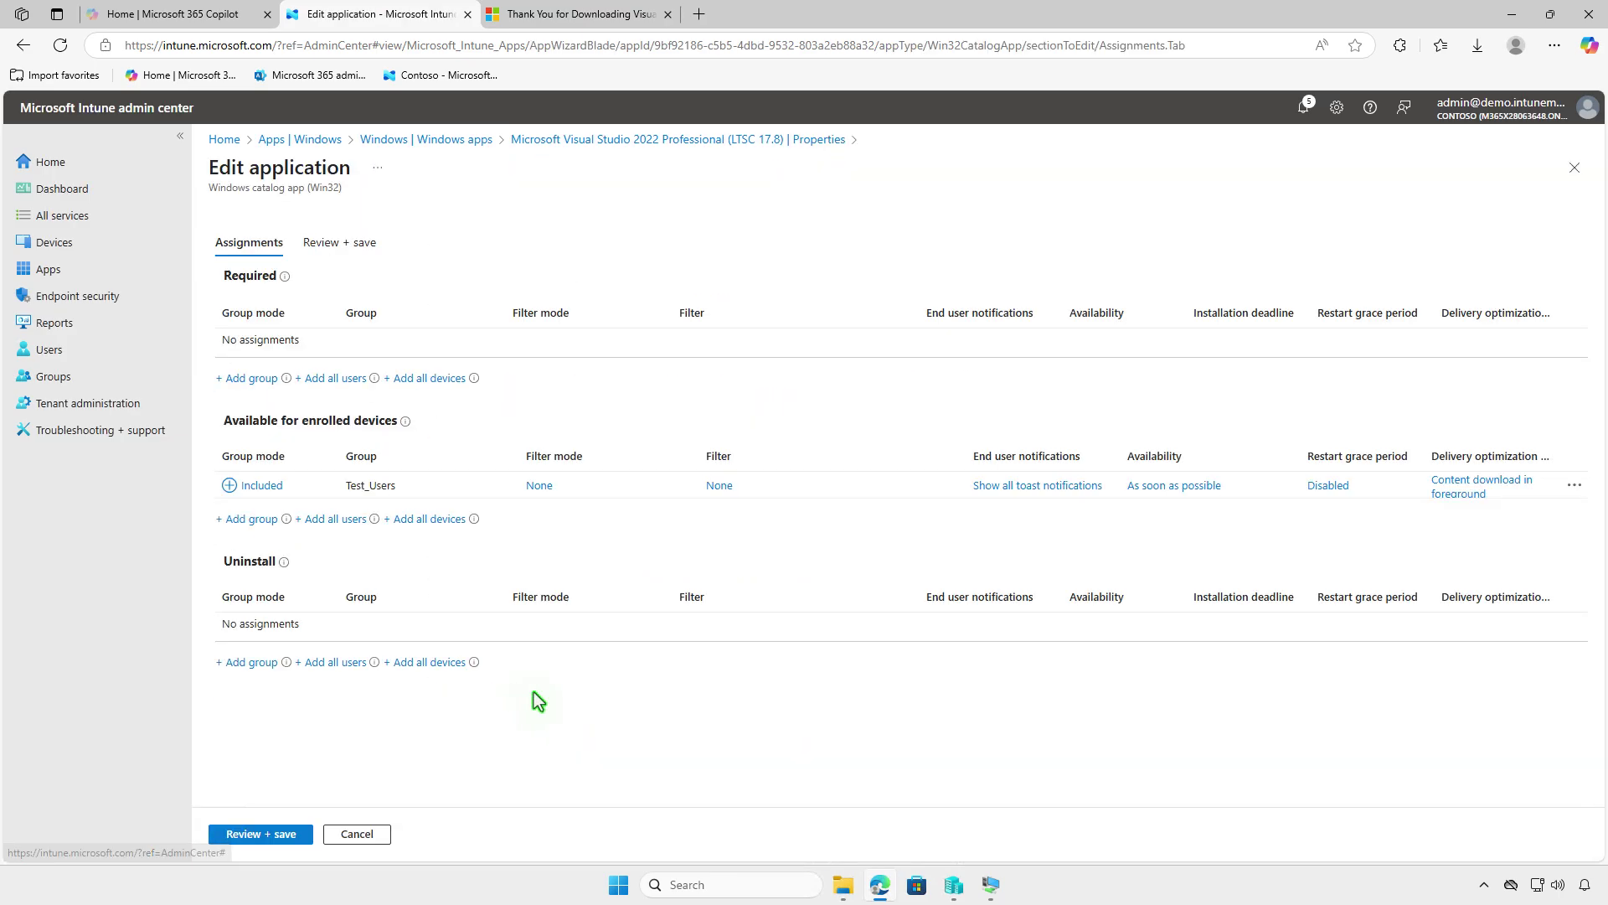
click(1575, 485)
click(1516, 499)
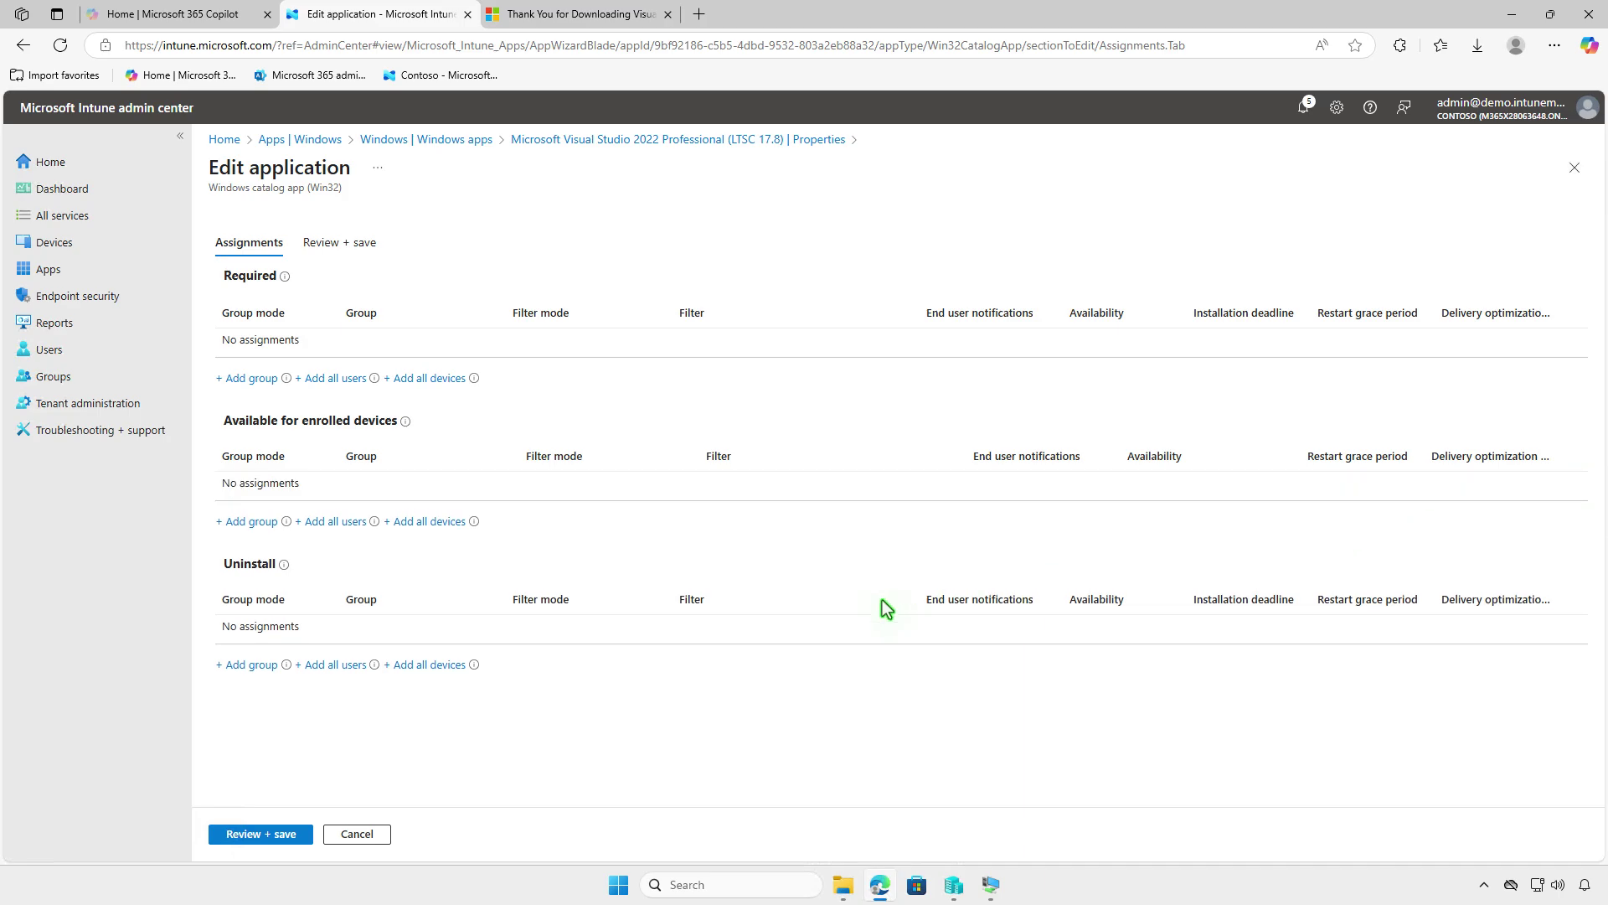
- Add Test_Devices under Uninstall, then review and save the assignments
click(273, 668)
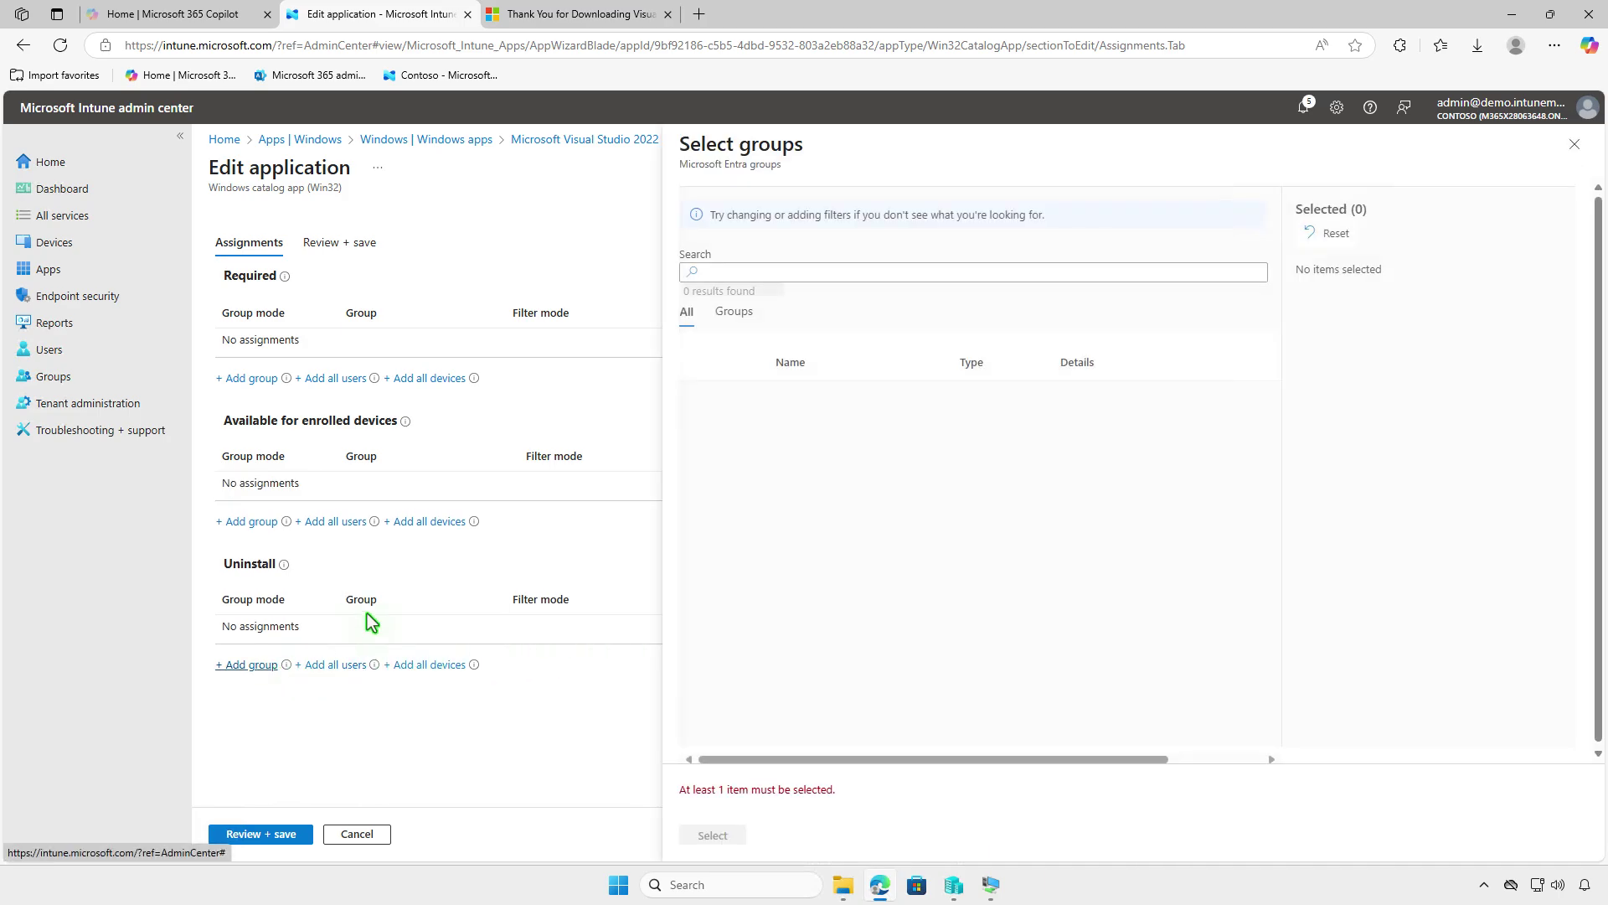
click(700, 399)
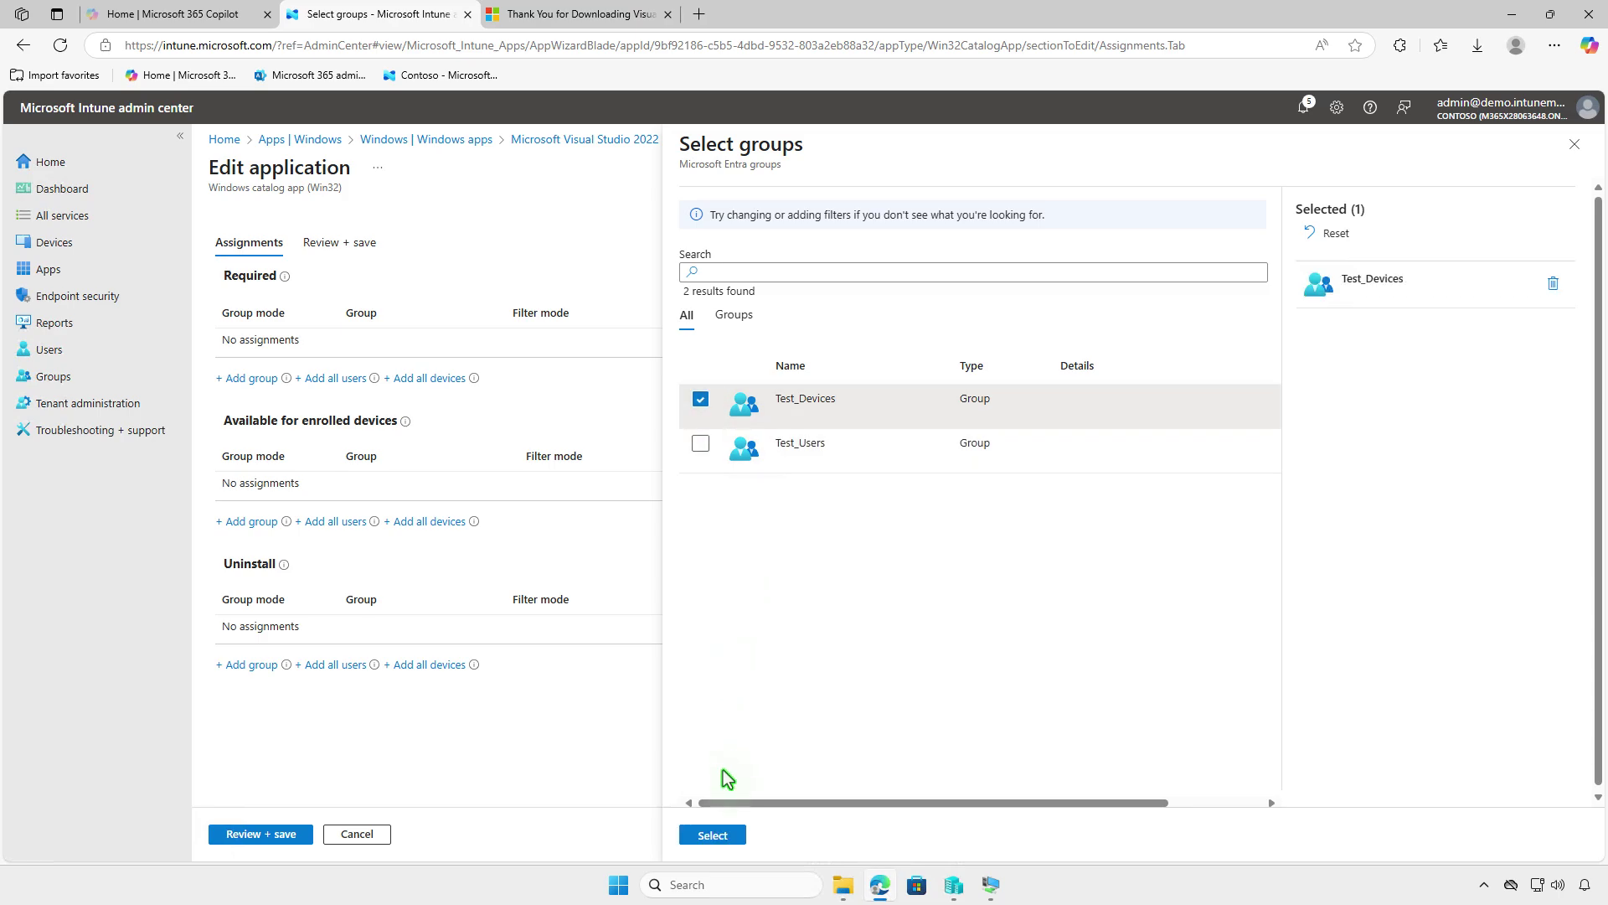
click(711, 835)
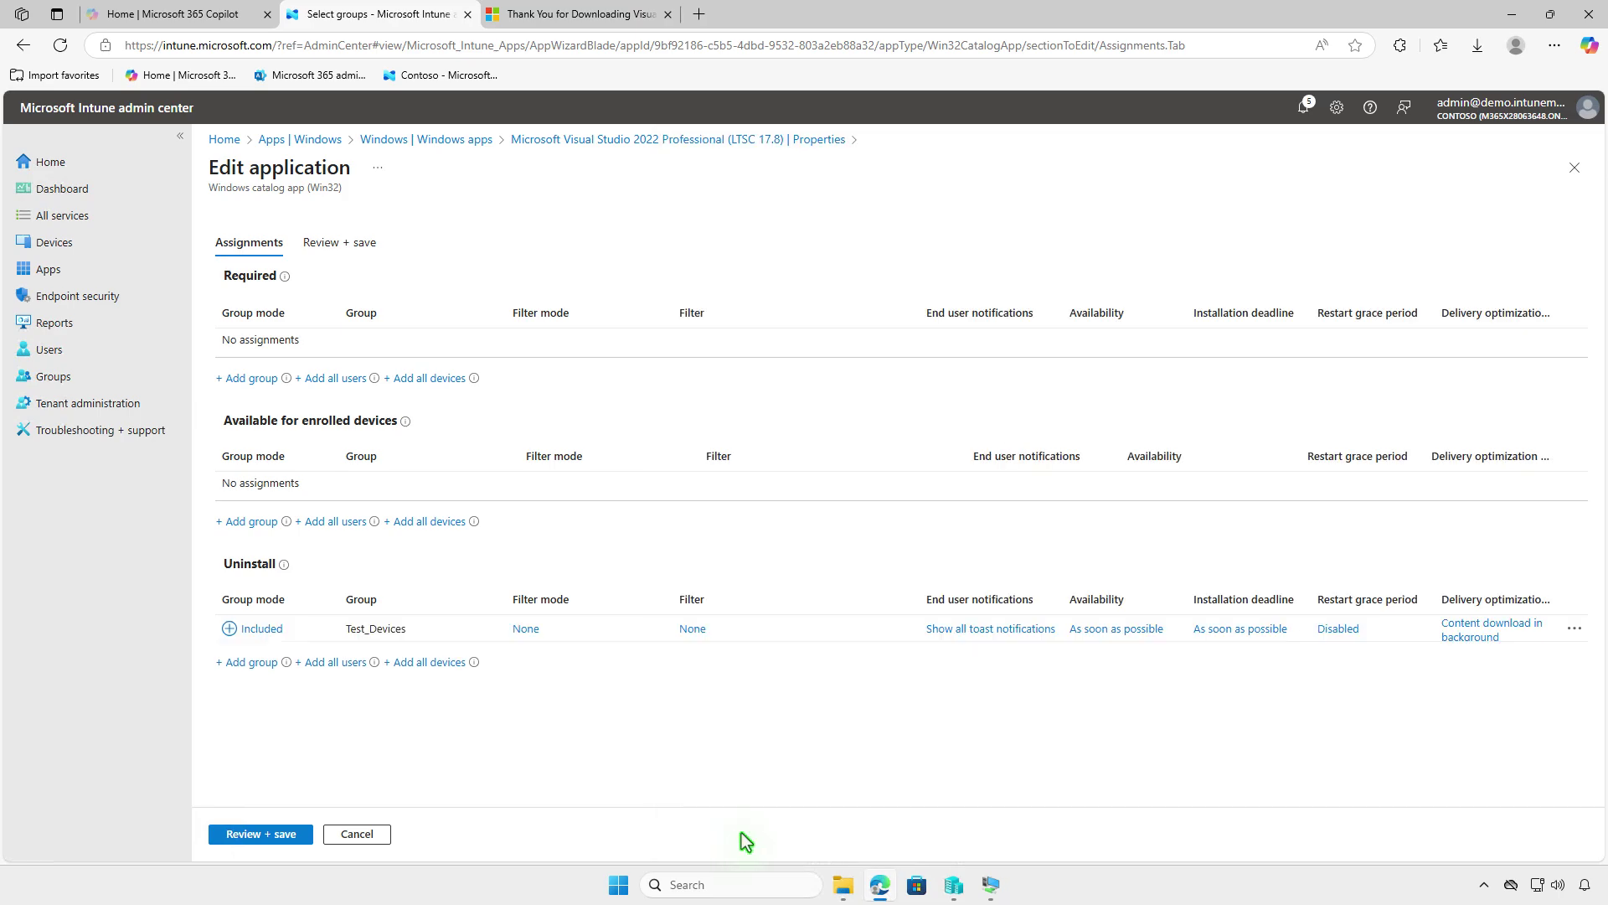
click(287, 832)
click(253, 834)
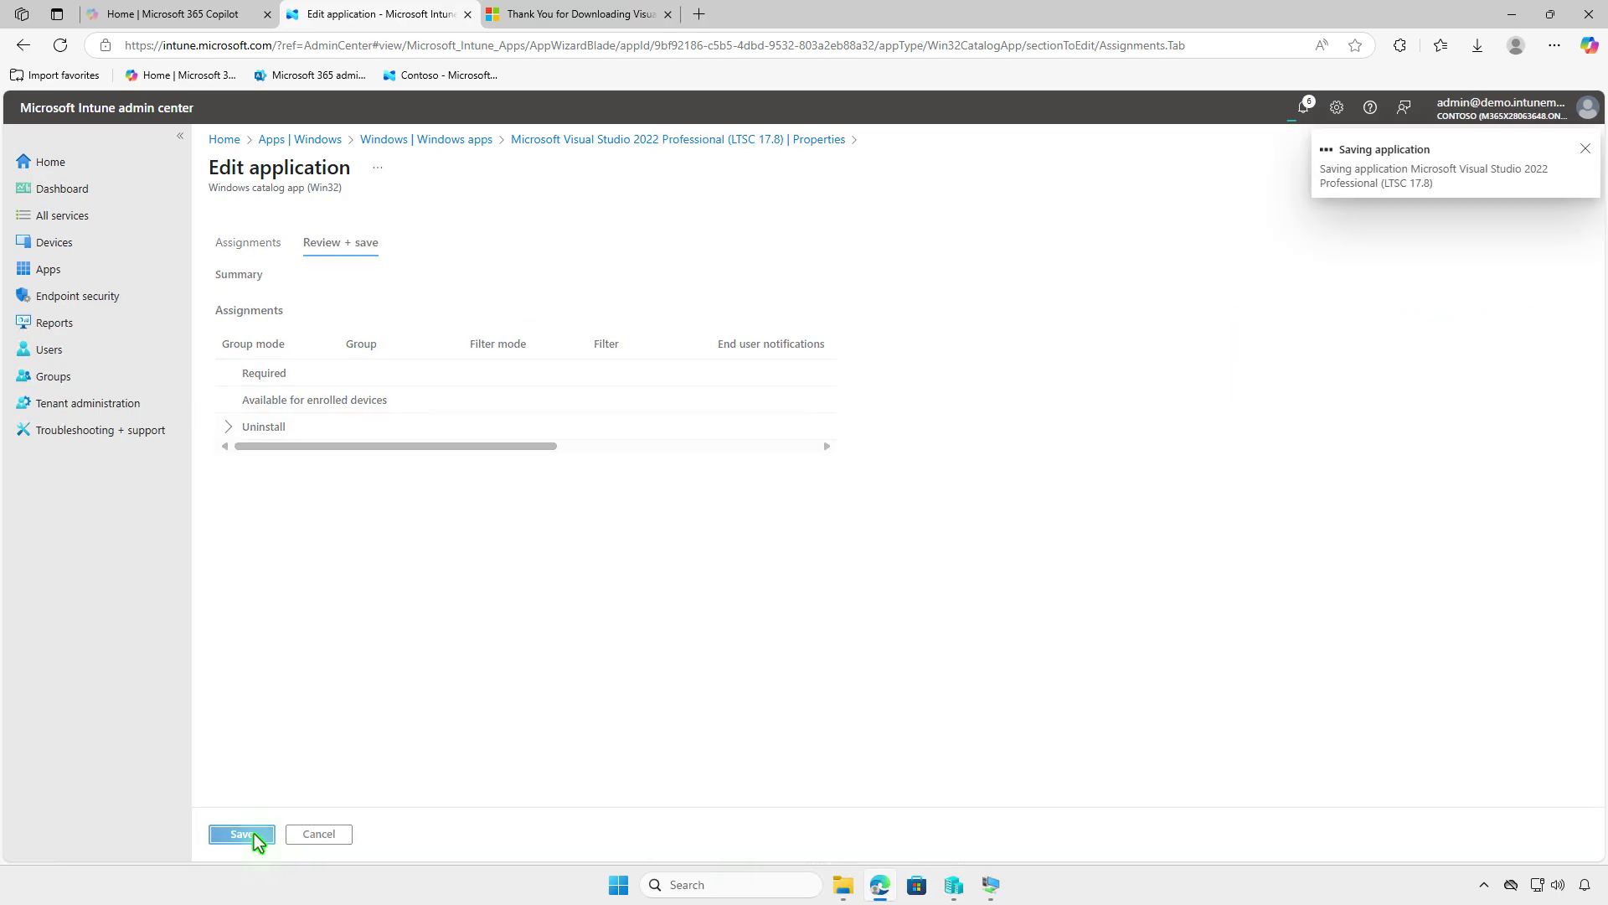